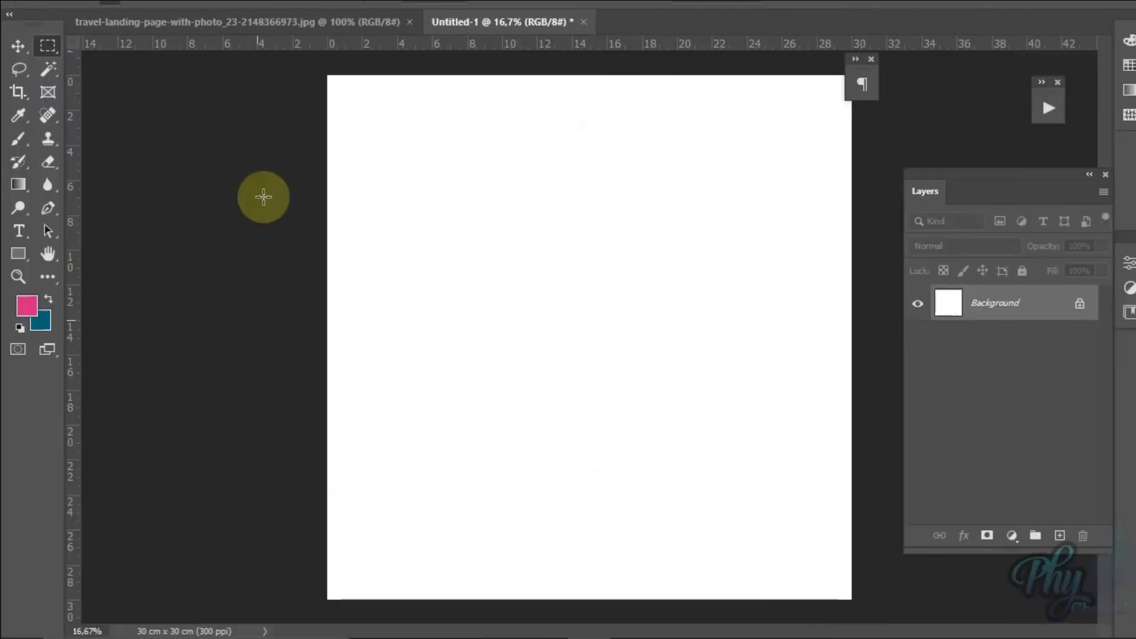
Step: Examine the size, resolution and colour settings offered for a new document without creating one
{"action": "left_click", "coordinate": [40, 11]}
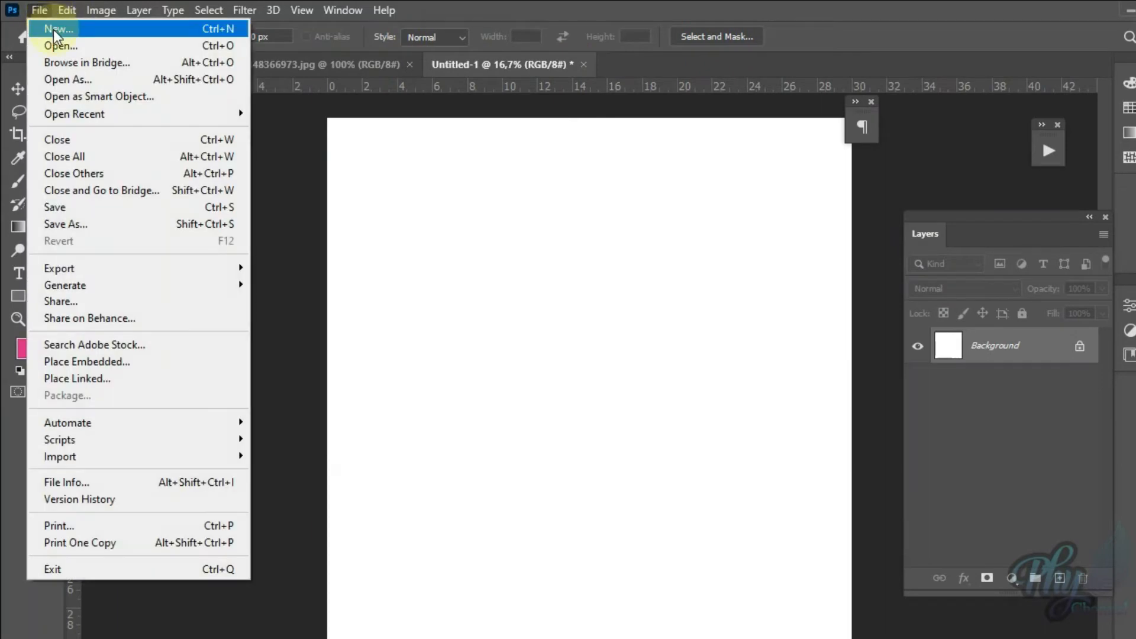
{"action": "left_click", "coordinate": [53, 31]}
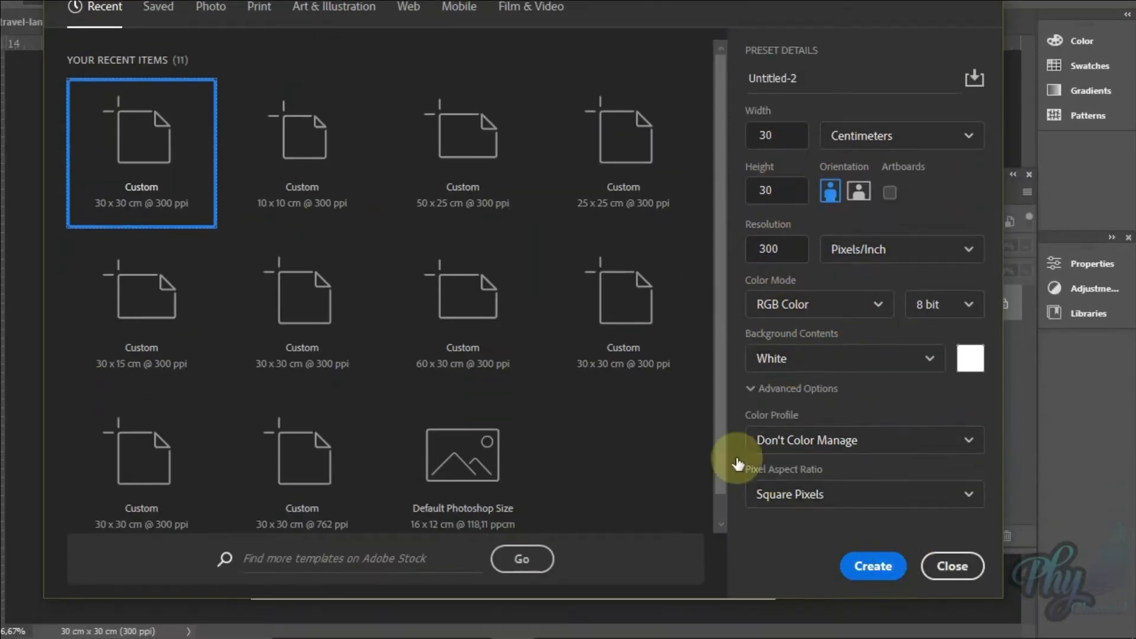
{"action": "left_click", "coordinate": [950, 566]}
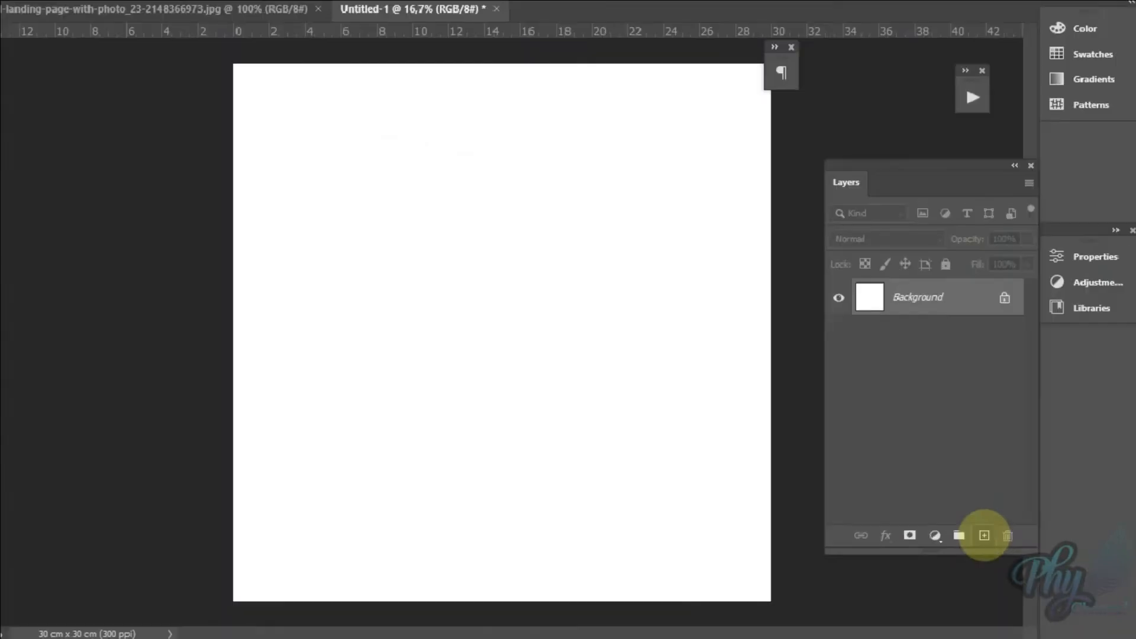
Step: Add a new layer above the Background and set the foreground colour to yellow ffd953
{"action": "left_click", "coordinate": [984, 536]}
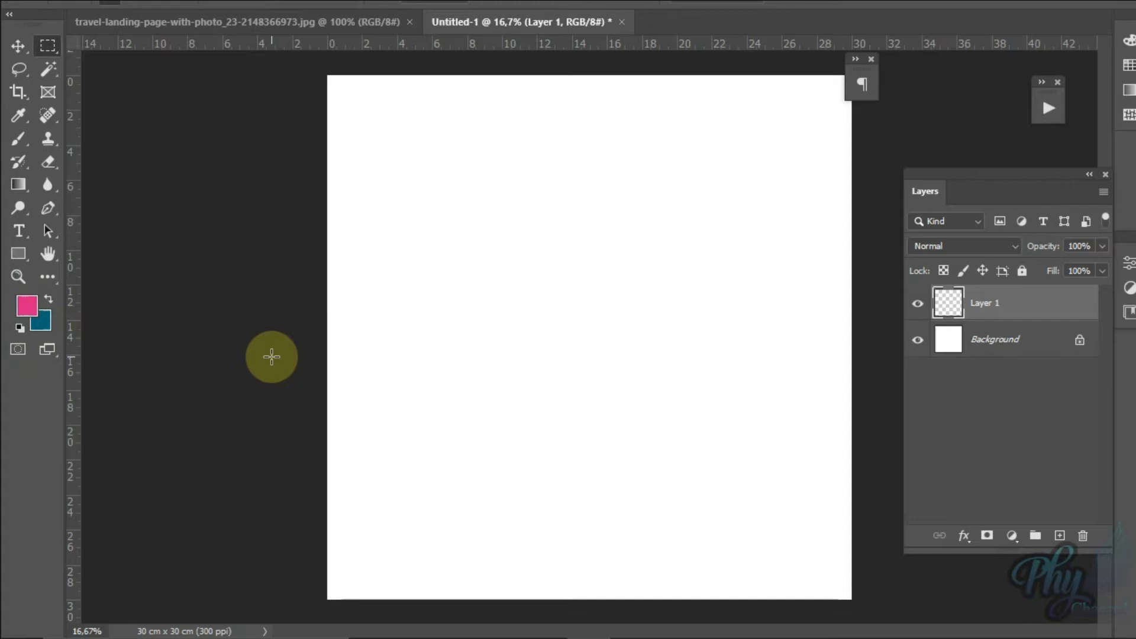
{"action": "key", "text": "d"}
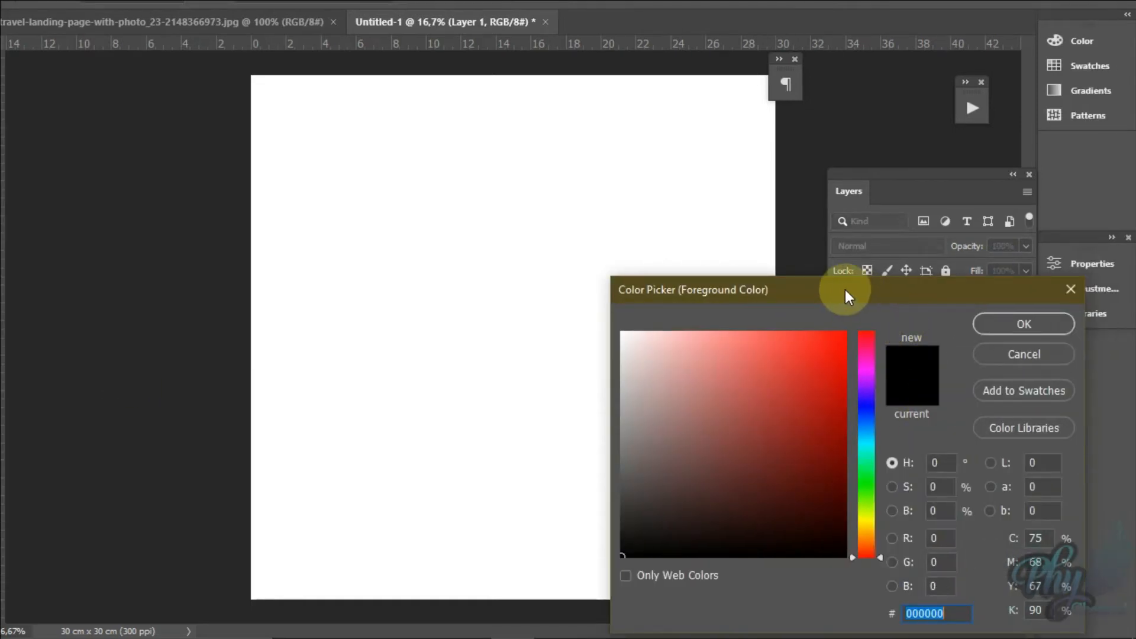
{"action": "left_click_drag", "start_coordinate": [845, 289], "coordinate": [297, 181]}
{"action": "left_click", "coordinate": [317, 423]}
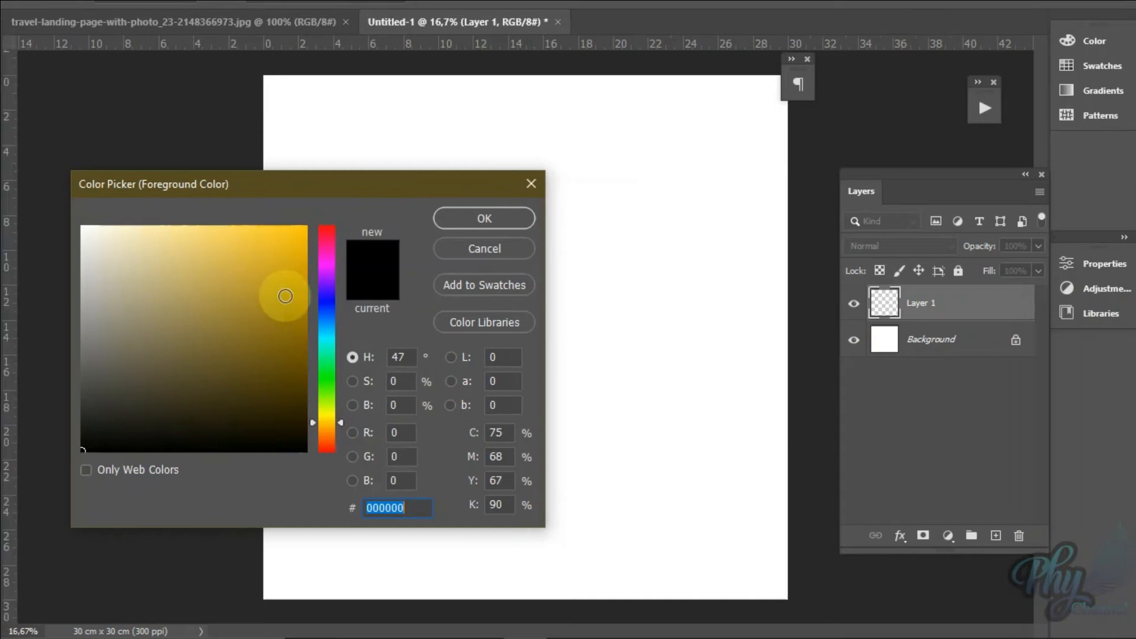
{"action": "left_click", "coordinate": [286, 296]}
{"action": "mouse_move", "coordinate": [286, 240]}
{"action": "left_mouse_down"}
{"action": "mouse_move", "coordinate": [242, 238]}
{"action": "mouse_move", "coordinate": [232, 225]}
{"action": "left_mouse_up"}
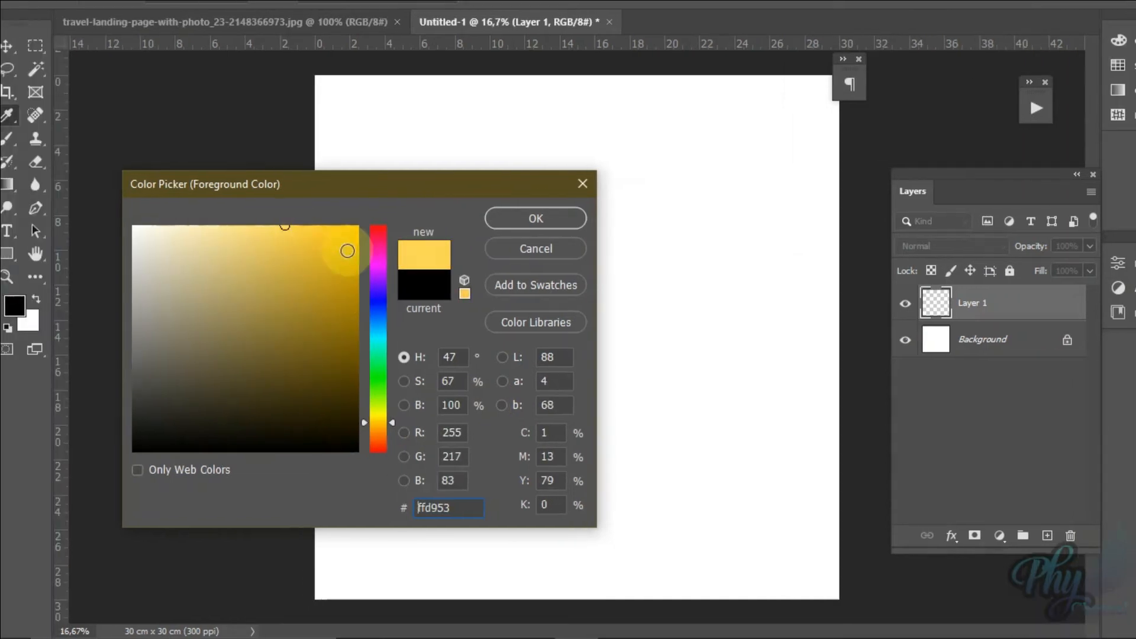
{"action": "key", "text": "Return"}
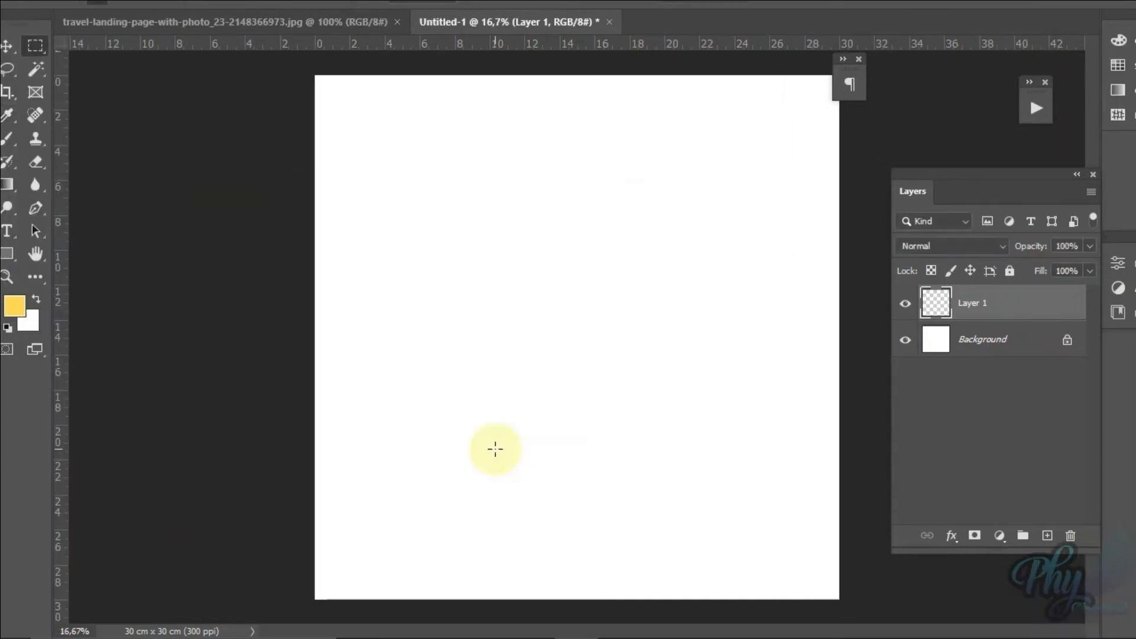
Step: Set the background colour to a medium green and fill Layer 1 with that green
{"action": "left_click", "coordinate": [28, 321]}
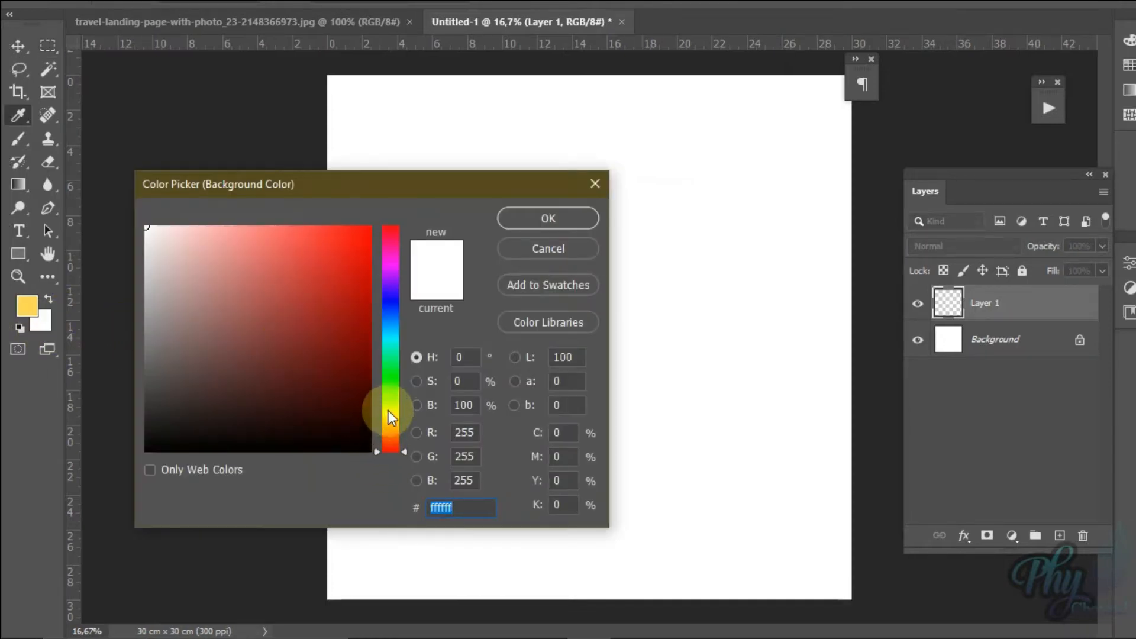
{"action": "left_click", "coordinate": [390, 383]}
{"action": "left_click", "coordinate": [361, 330]}
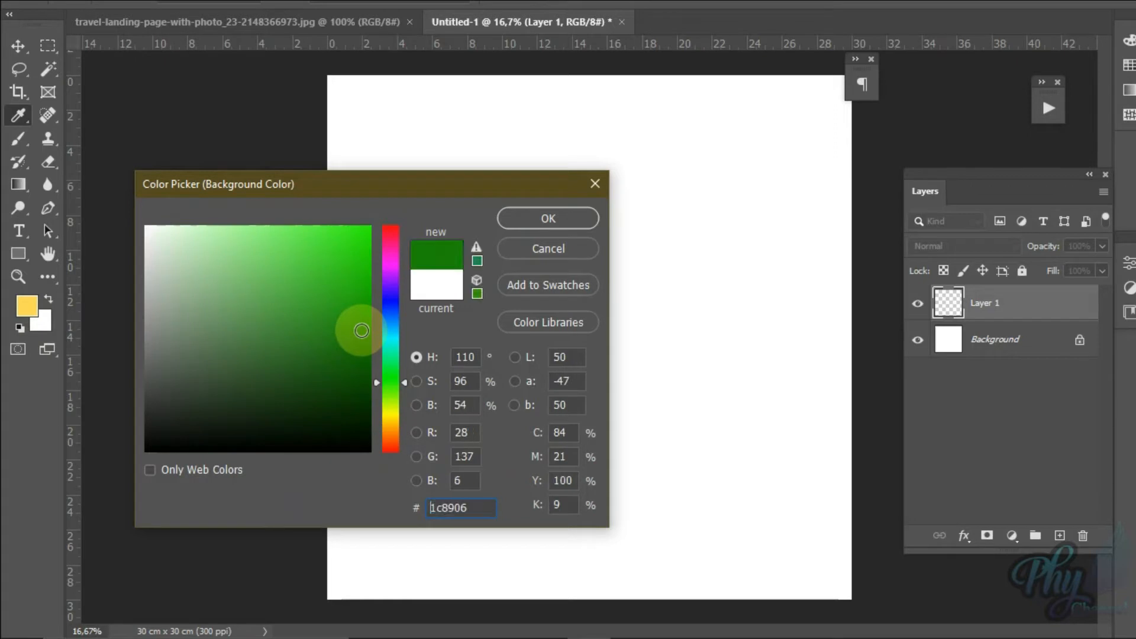
{"action": "left_click_drag", "start_coordinate": [332, 305], "coordinate": [305, 294]}
{"action": "left_click", "coordinate": [550, 221]}
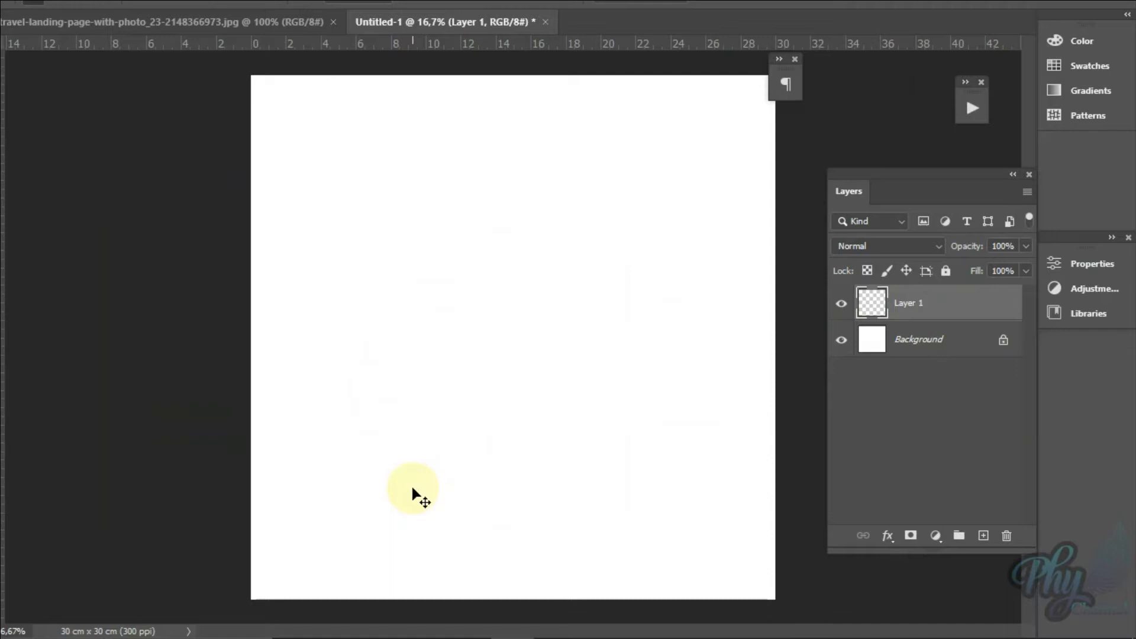
{"action": "key", "text": "alt+BackSpace"}
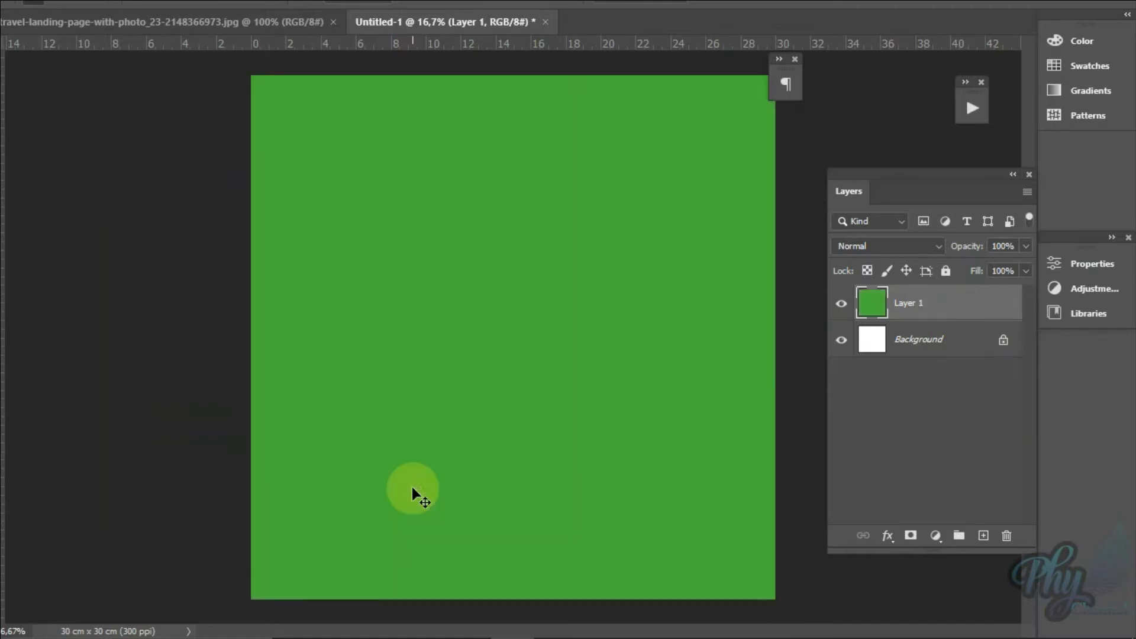
Step: Add a new layer above the green one and fill it with blue 3f77eb as the foreground colour
{"action": "left_click", "coordinate": [983, 536]}
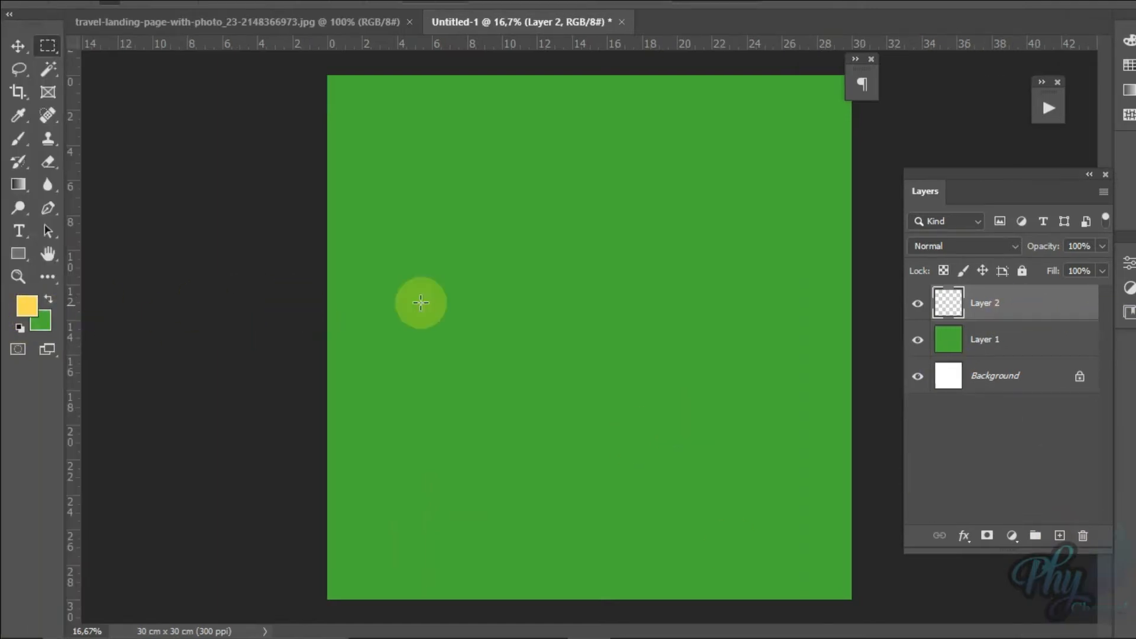
{"action": "left_click", "coordinate": [25, 305]}
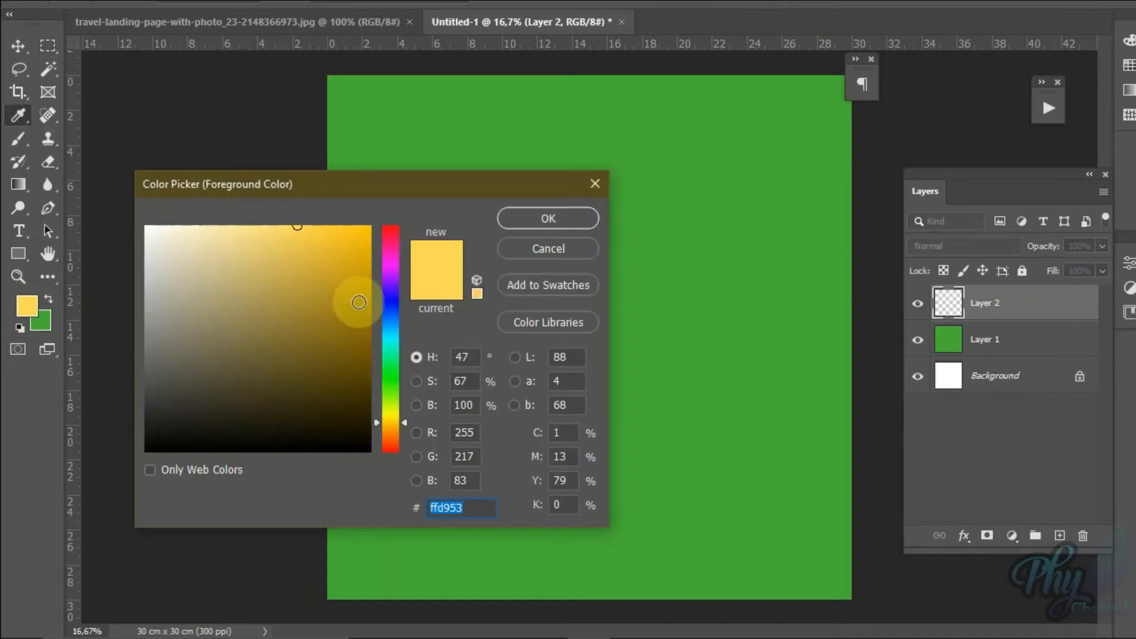
{"action": "left_click", "coordinate": [390, 314]}
{"action": "left_click", "coordinate": [311, 243]}
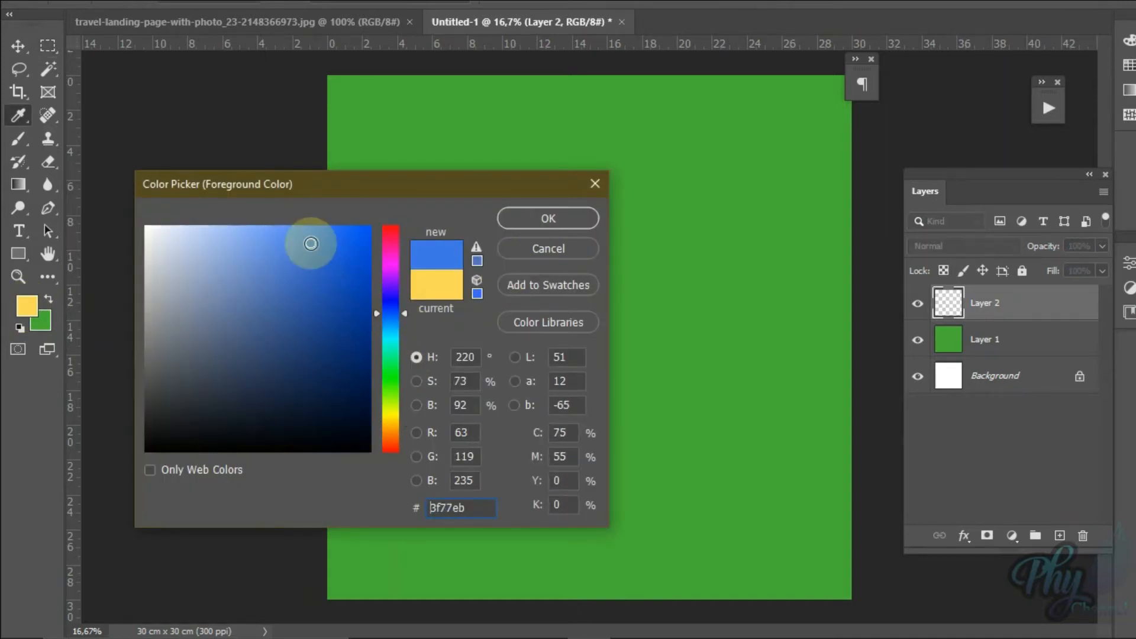
{"action": "left_click", "coordinate": [546, 230]}
{"action": "key", "text": "m"}
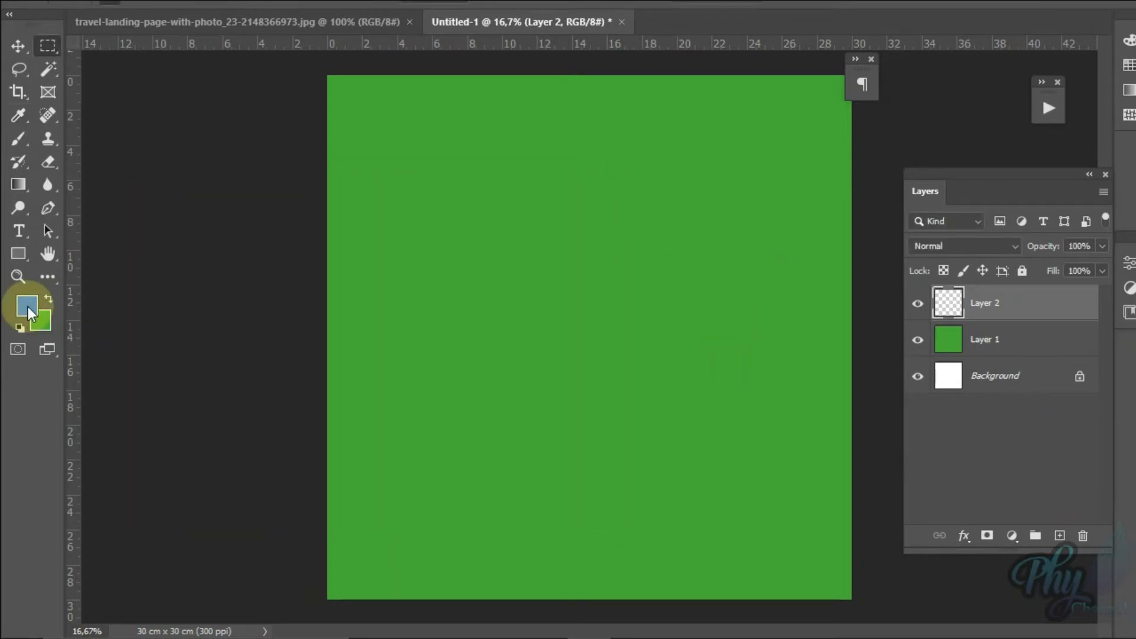
{"action": "key", "text": "alt+BackSpace"}
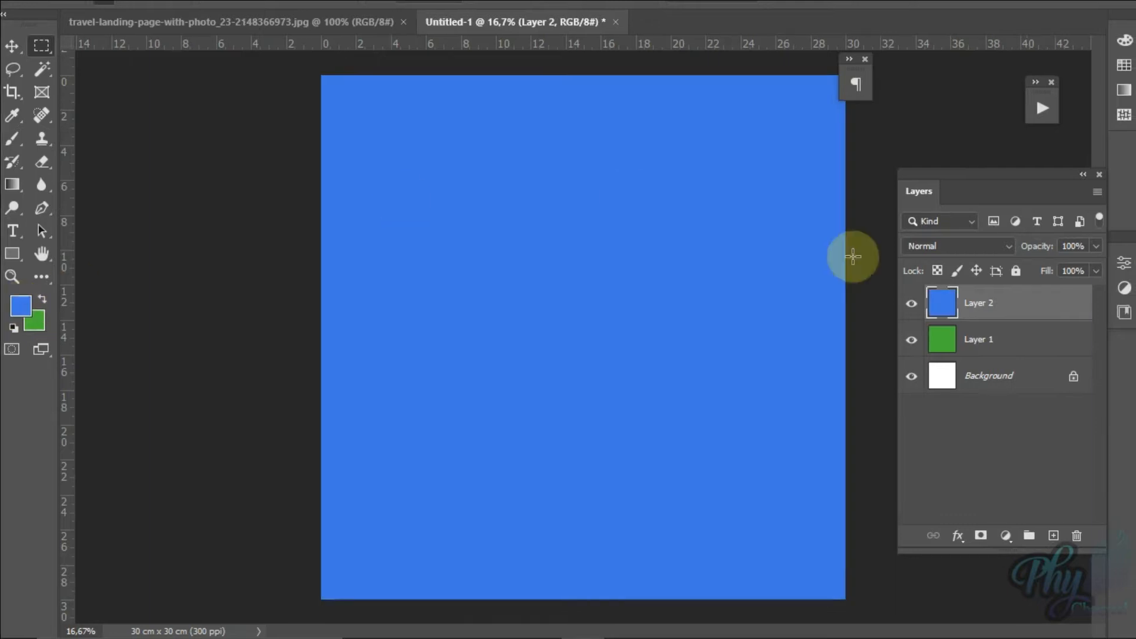
Step: Add a new layer above the blue one and fill it with yellow ebcd3f as the foreground colour
{"action": "left_click", "coordinate": [1059, 536]}
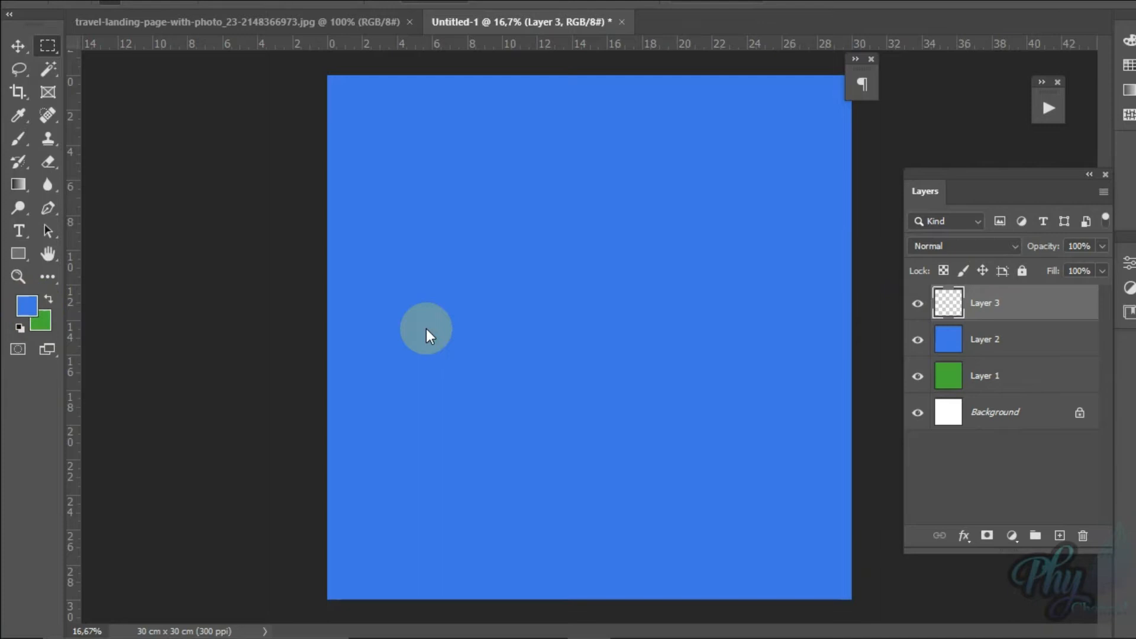
{"action": "key", "text": "n"}
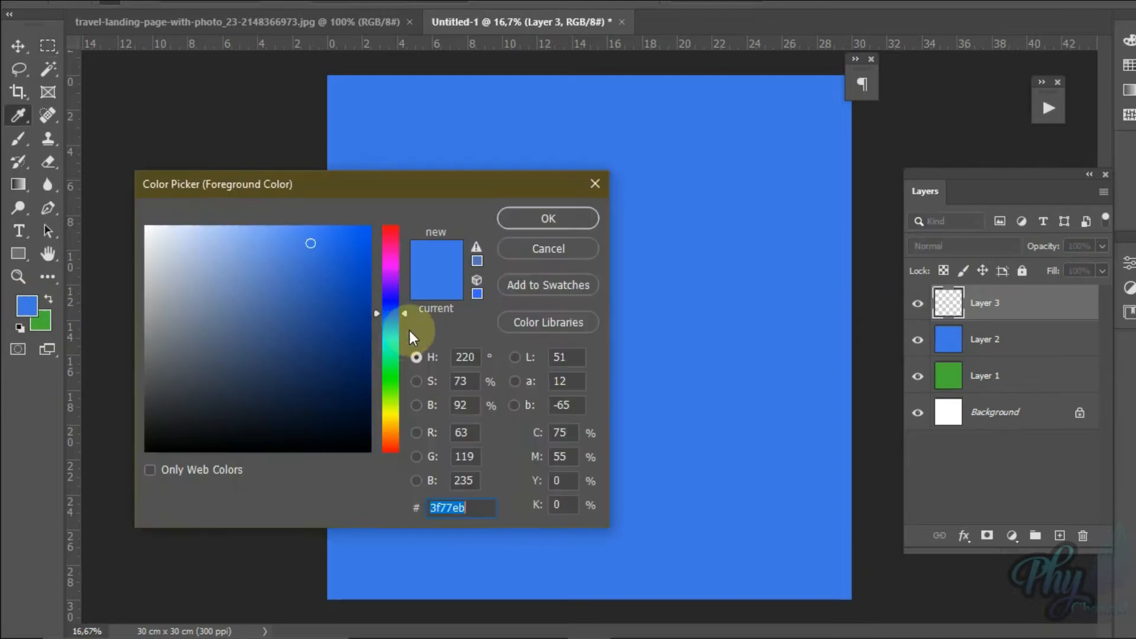
{"action": "left_click", "coordinate": [386, 421]}
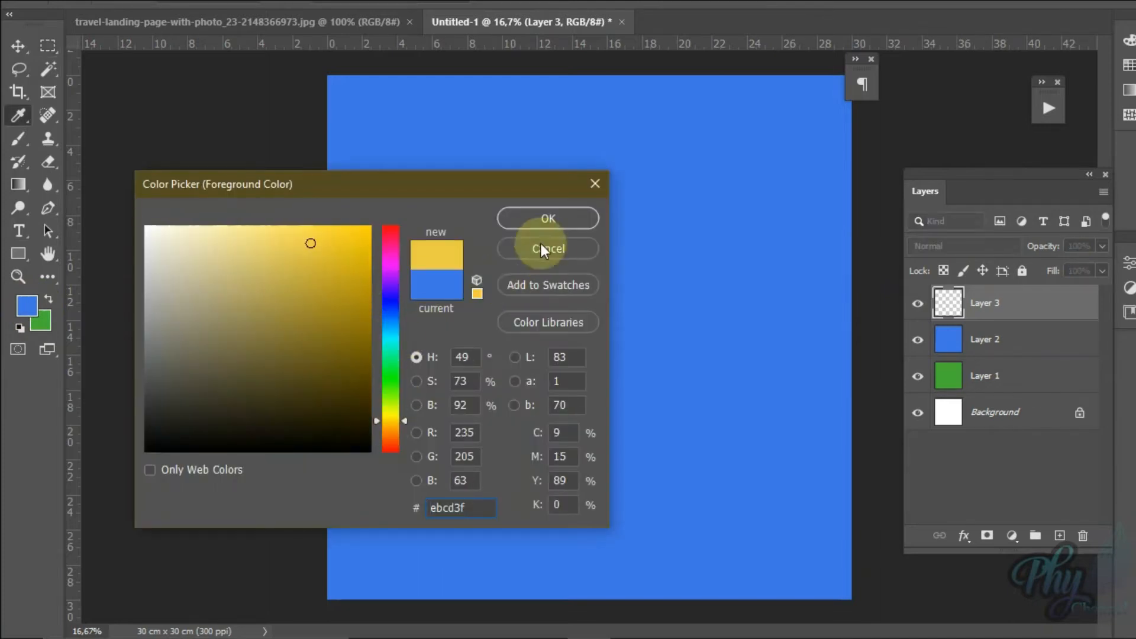
{"action": "left_click", "coordinate": [546, 220]}
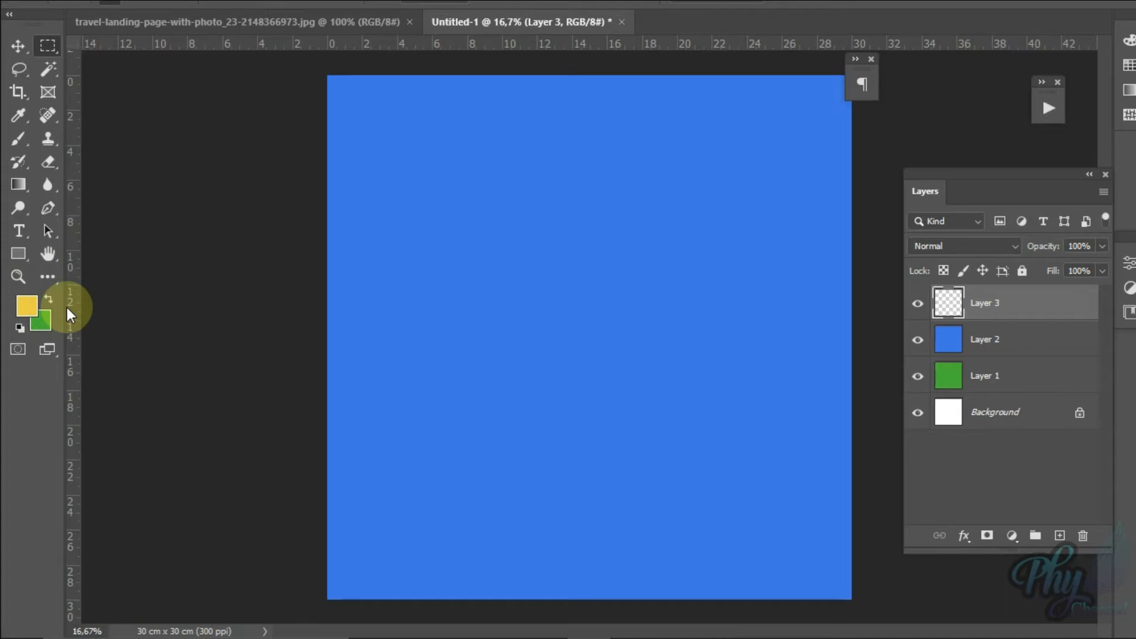
{"action": "key", "text": "alt+BackSpace"}
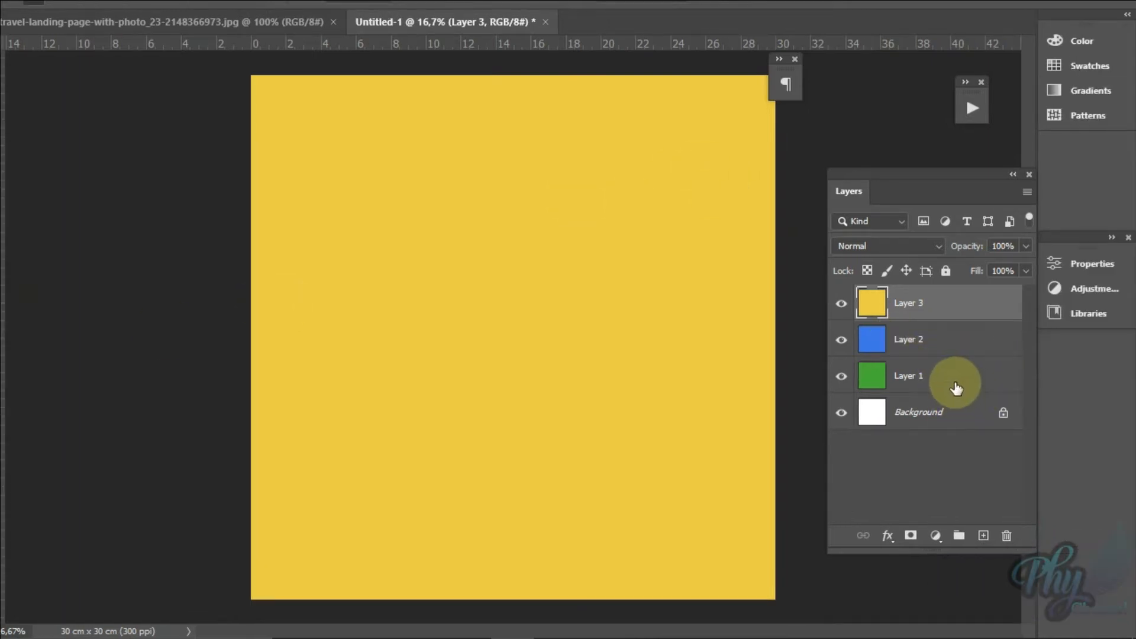
{"action": "left_click", "coordinate": [957, 386]}
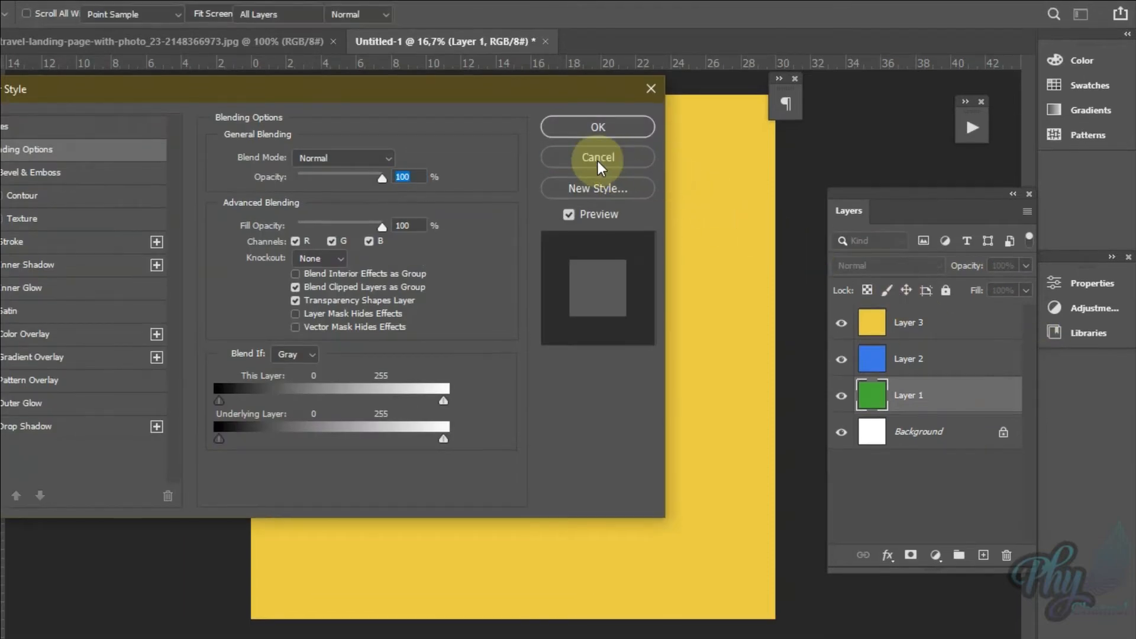
{"action": "left_click", "coordinate": [598, 160]}
{"action": "left_click", "coordinate": [938, 321]}
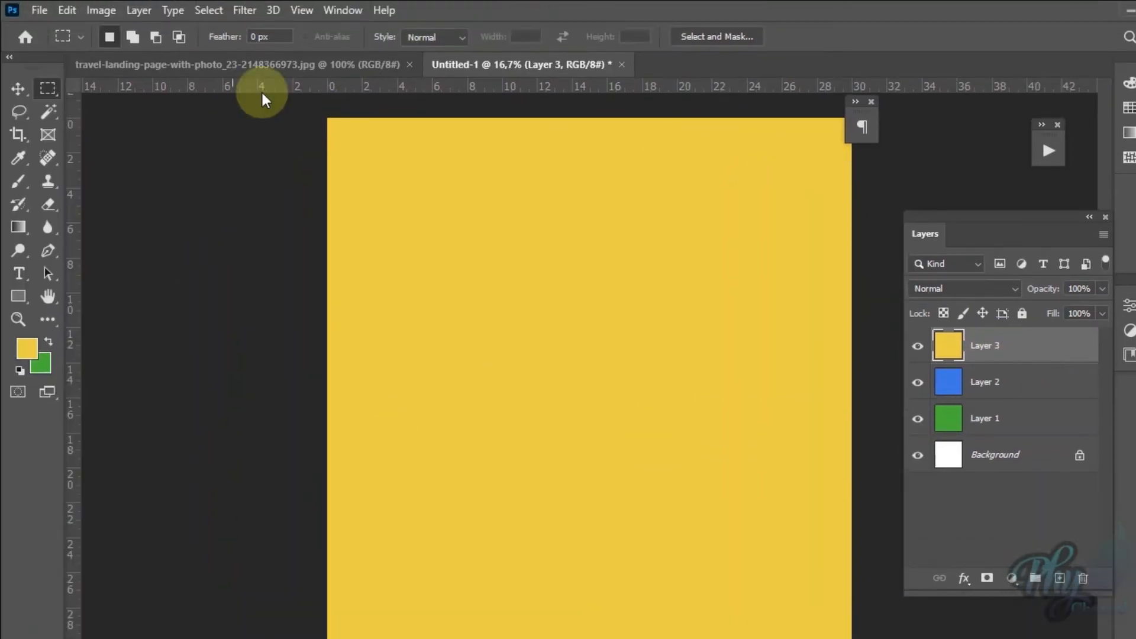
Step: Place two horizontal guides at about 10.7 cm and 20.7 cm below the canvas's upper edge, dividing it into three bands
{"action": "left_click_drag", "start_coordinate": [263, 94], "coordinate": [274, 322]}
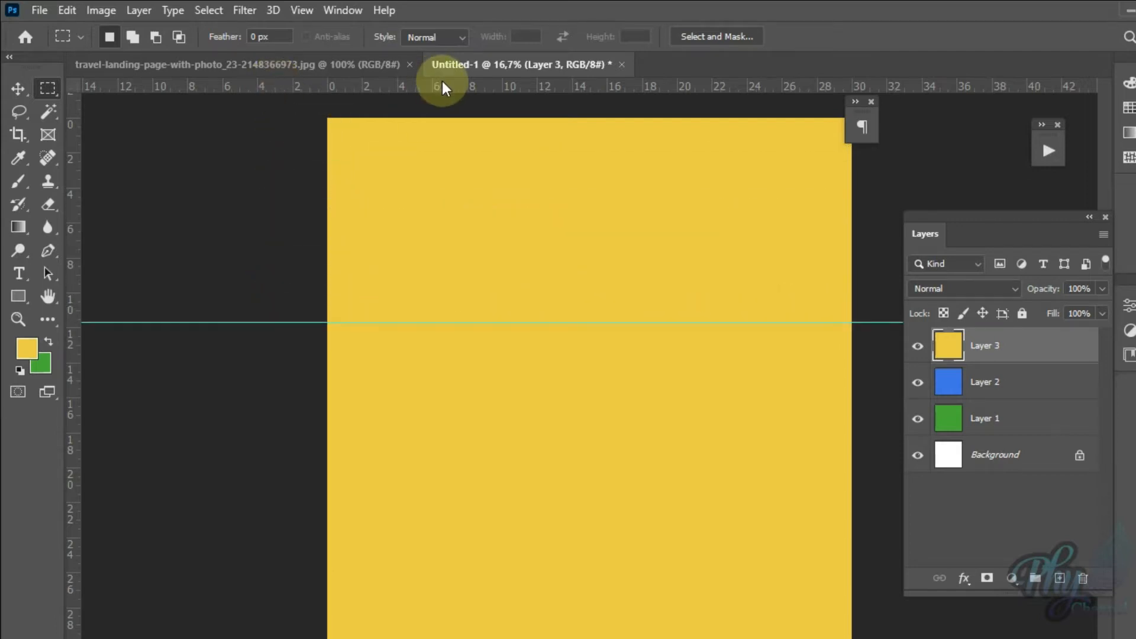
{"action": "left_click_drag", "start_coordinate": [445, 88], "coordinate": [446, 472]}
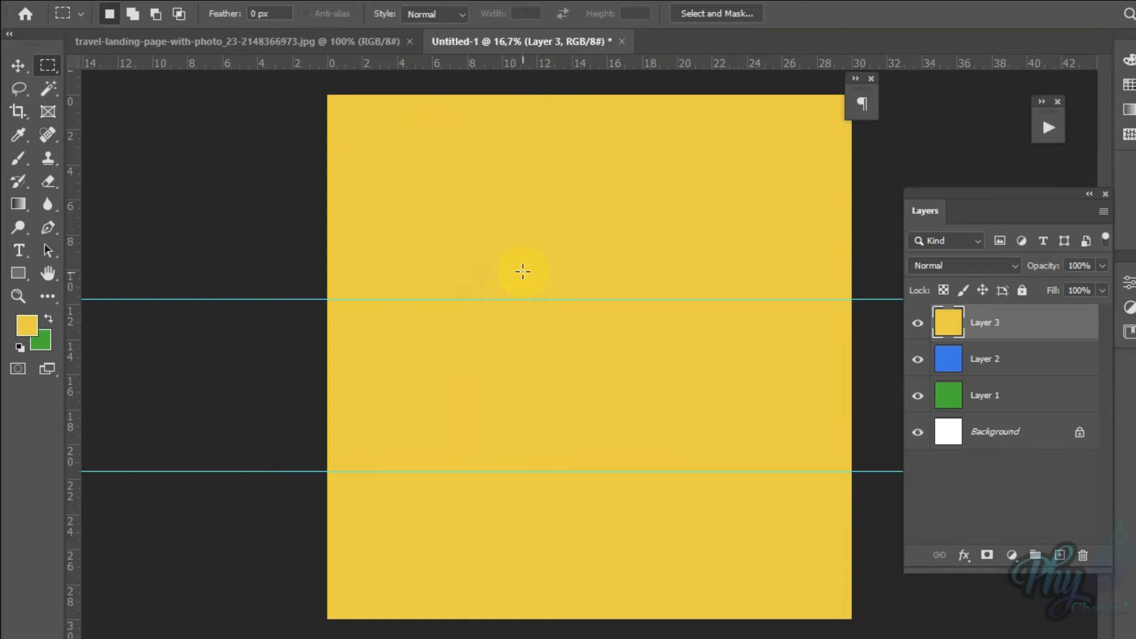
{"action": "left_click", "coordinate": [23, 92]}
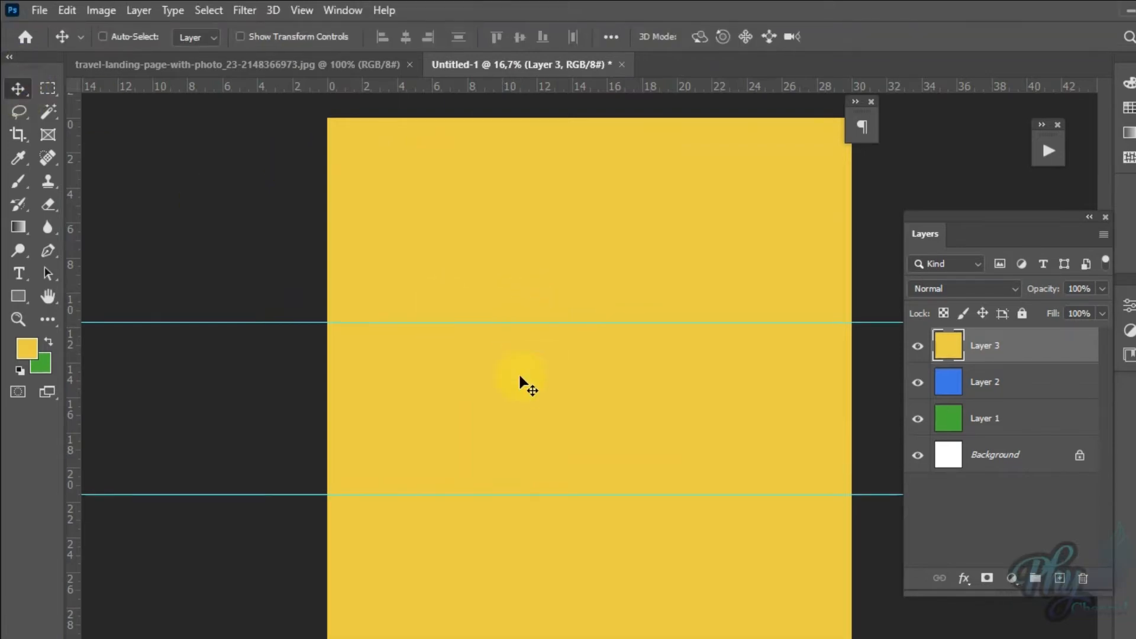
{"action": "left_click_drag", "start_coordinate": [503, 323], "coordinate": [513, 309]}
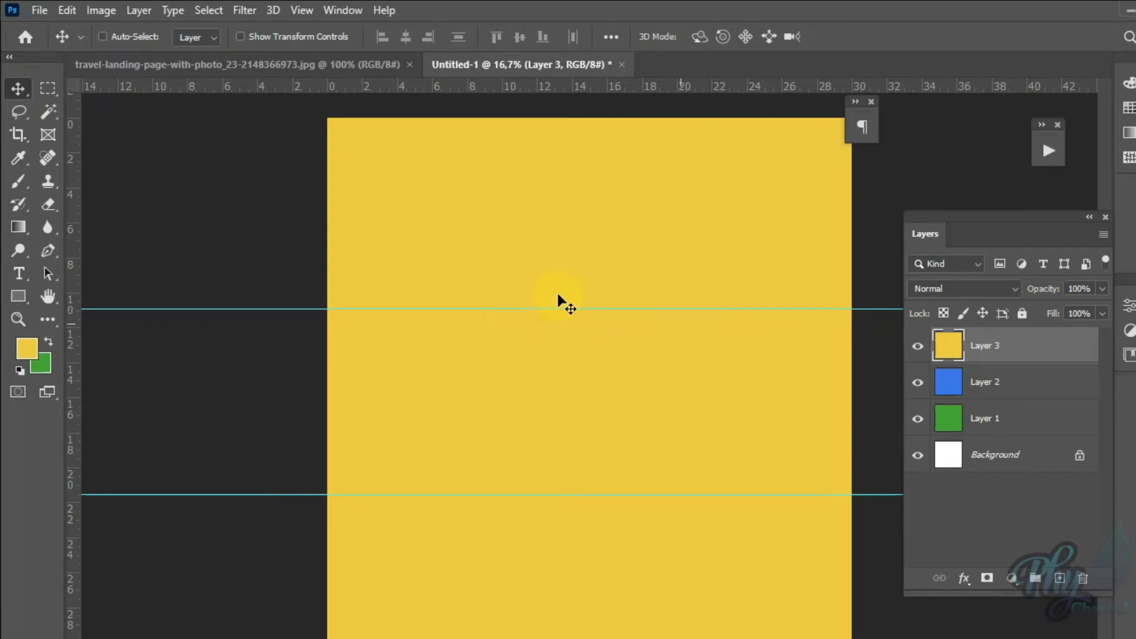
{"action": "left_click_drag", "start_coordinate": [570, 313], "coordinate": [569, 304]}
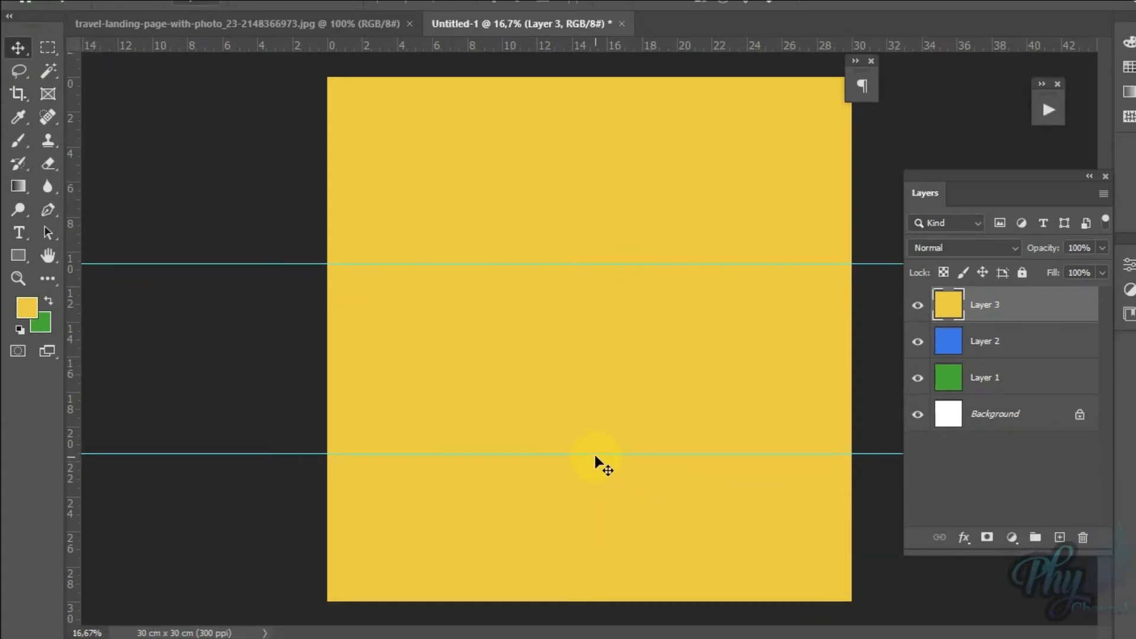
{"action": "left_click_drag", "start_coordinate": [602, 454], "coordinate": [602, 438]}
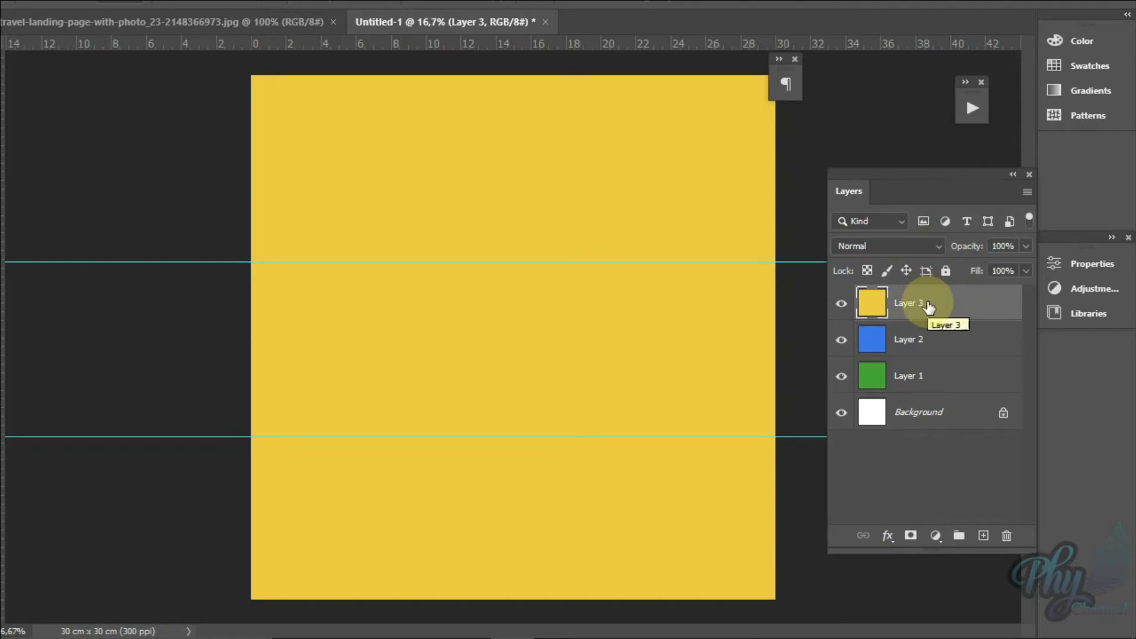
{"action": "left_click", "coordinate": [914, 348]}
{"action": "left_click", "coordinate": [920, 388]}
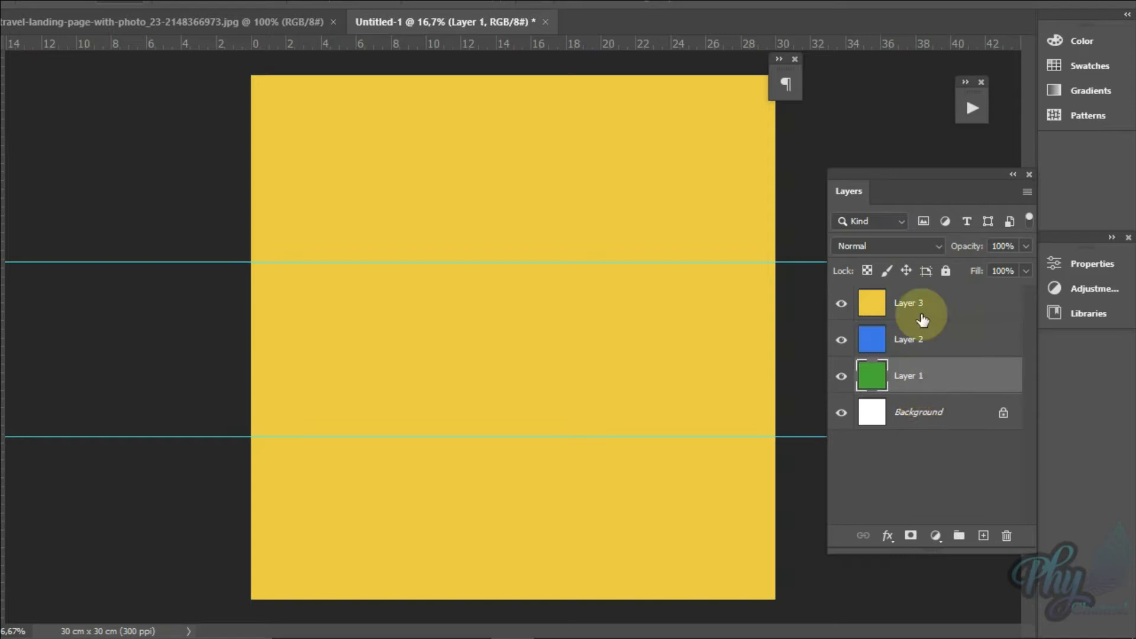
{"action": "left_click", "coordinate": [924, 333]}
{"action": "left_click", "coordinate": [923, 308]}
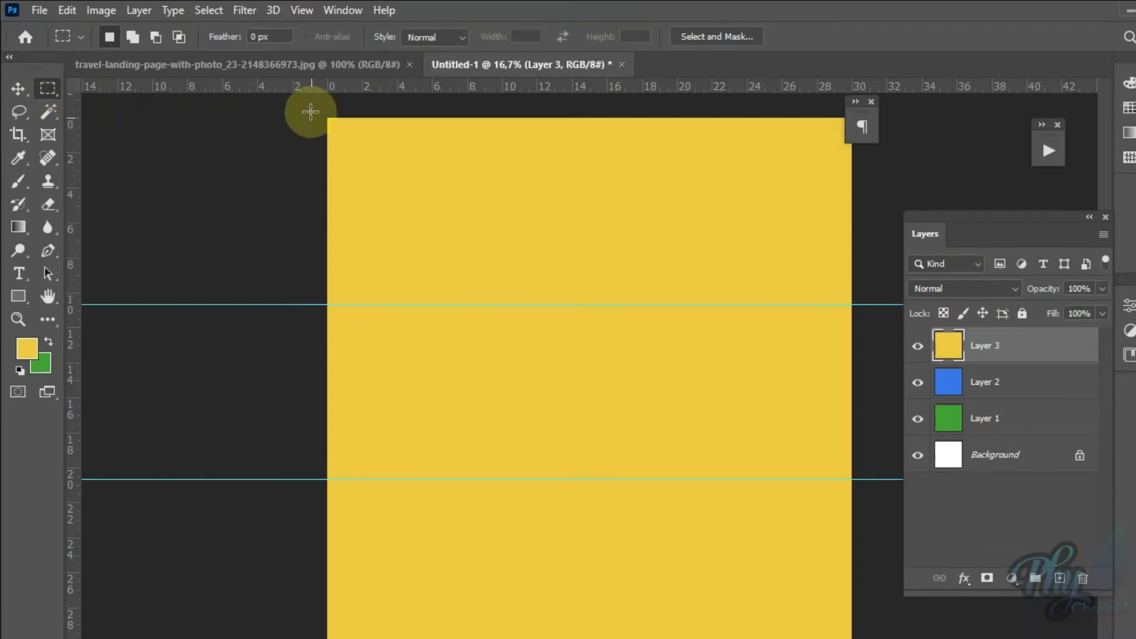
Step: Select the full-width area from the canvas's upper edge to the lower guide and delete it from yellow Layer 3
{"action": "left_click_drag", "start_coordinate": [298, 105], "coordinate": [864, 303]}
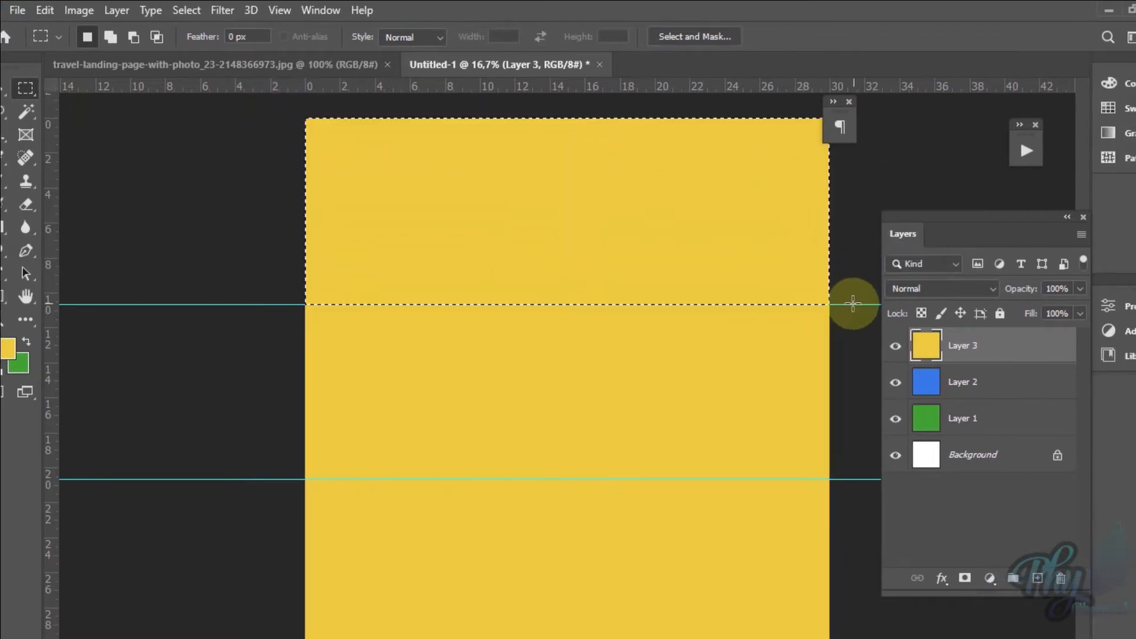
{"action": "left_click_drag", "start_coordinate": [289, 107], "coordinate": [869, 479]}
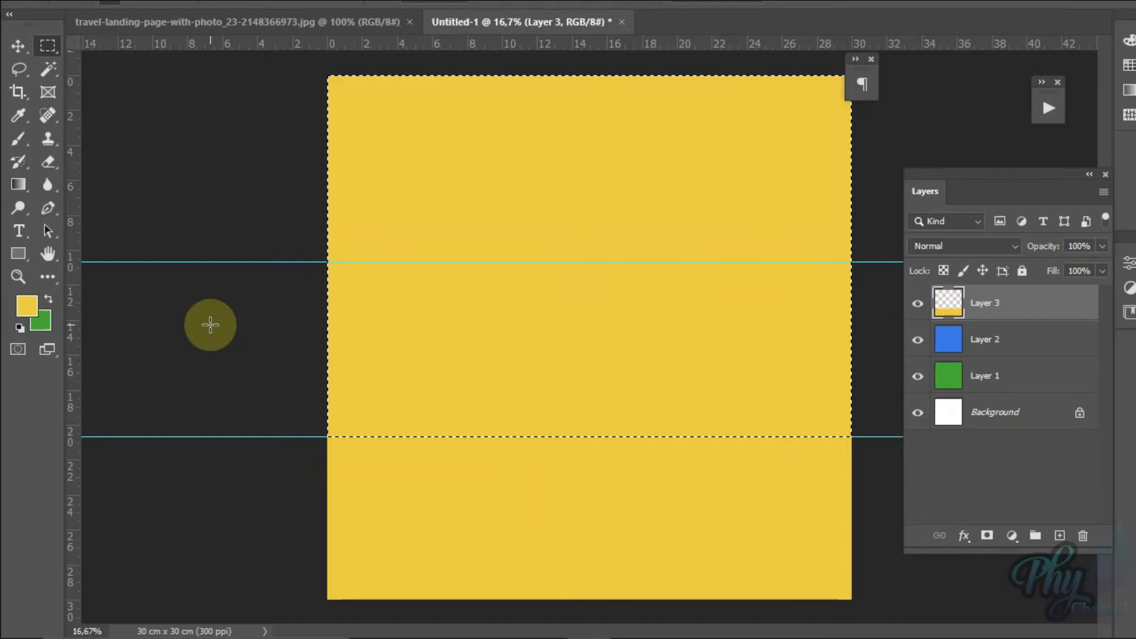
{"action": "key", "text": "Delete"}
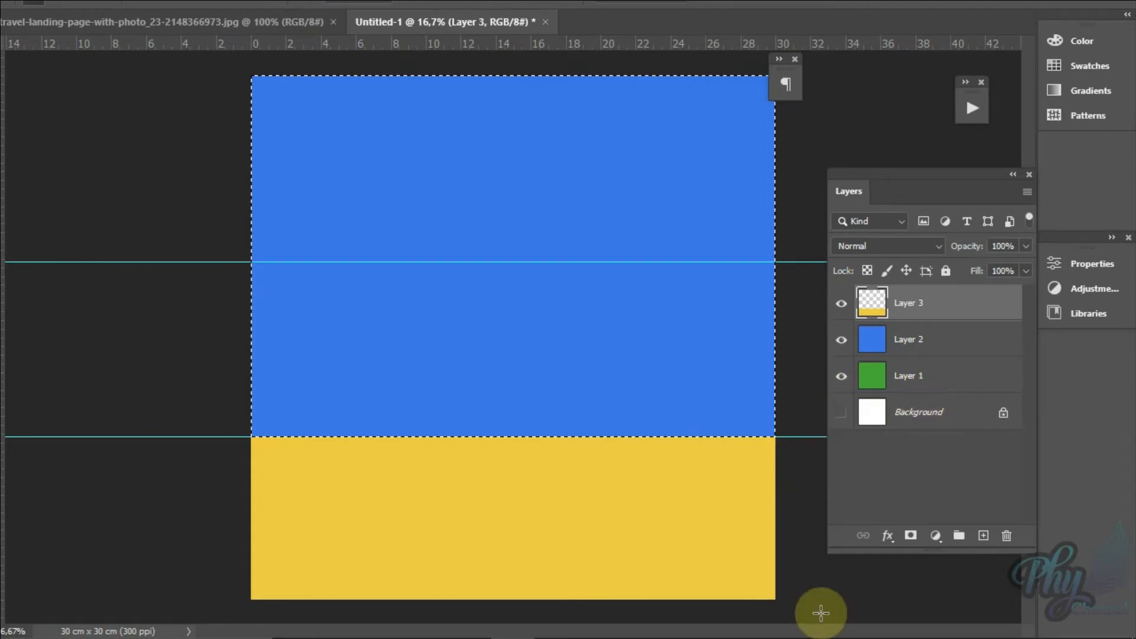
Step: Clear the selection, hide the green and blue layers to inspect the yellow band alone, and show both layers again
{"action": "key", "text": "ctrl+d"}
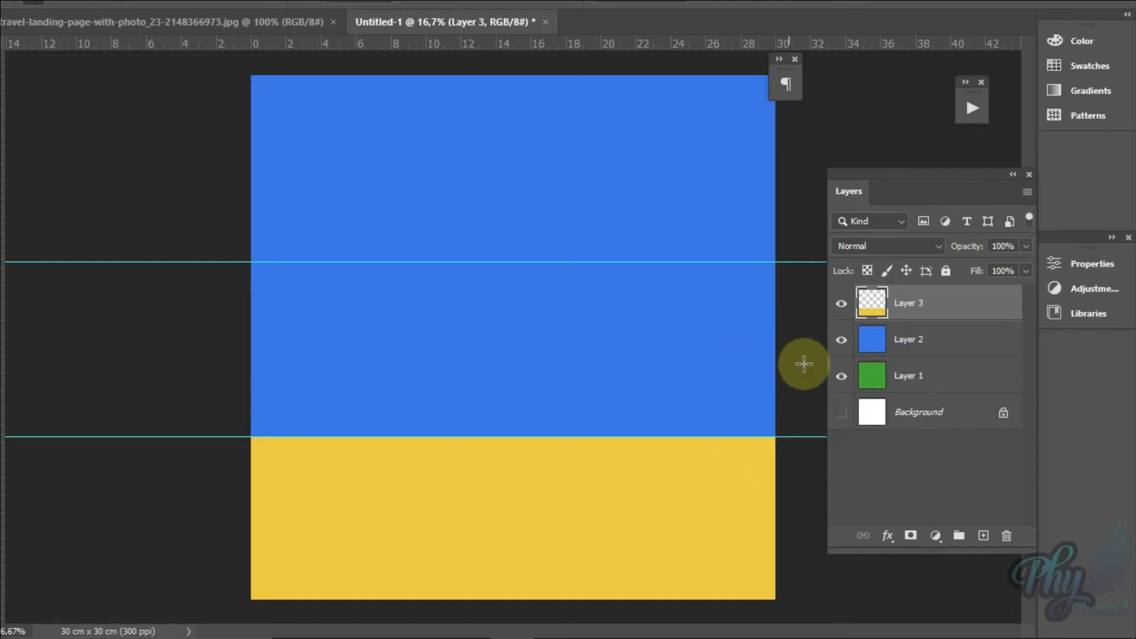
{"action": "left_click", "coordinate": [846, 377]}
{"action": "left_click", "coordinate": [844, 347]}
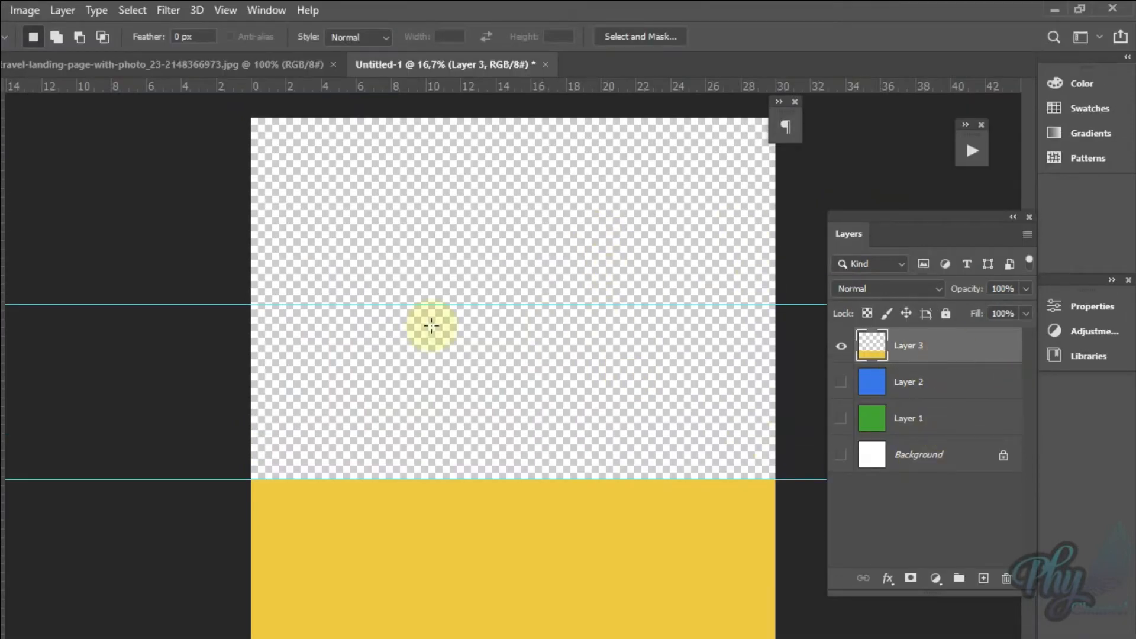
{"action": "left_click", "coordinate": [842, 384]}
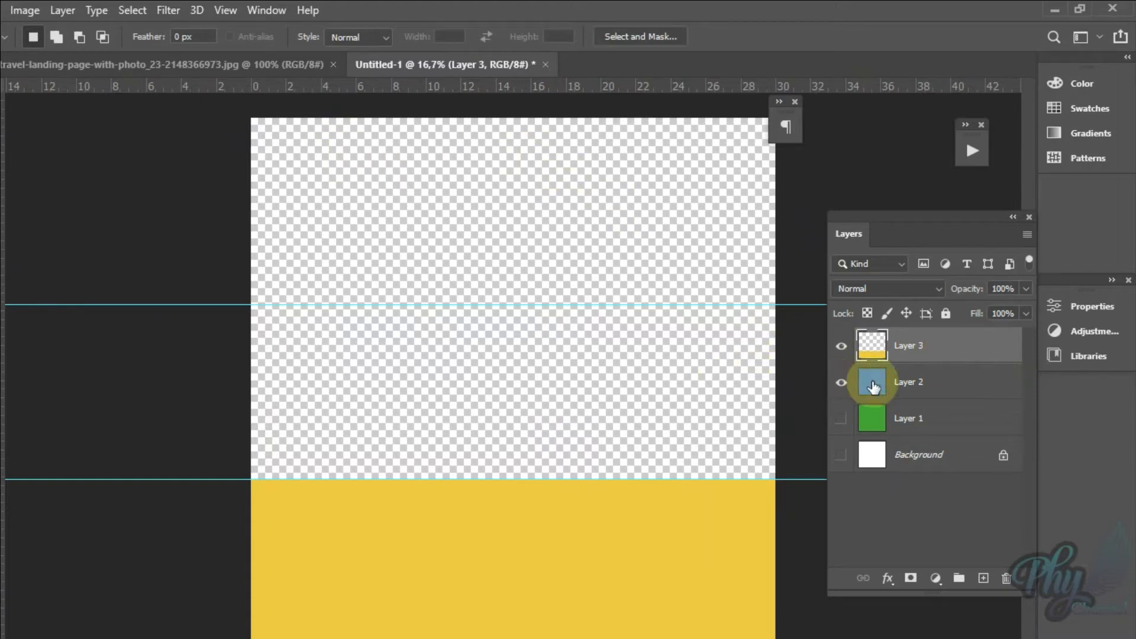
{"action": "left_click", "coordinate": [873, 386]}
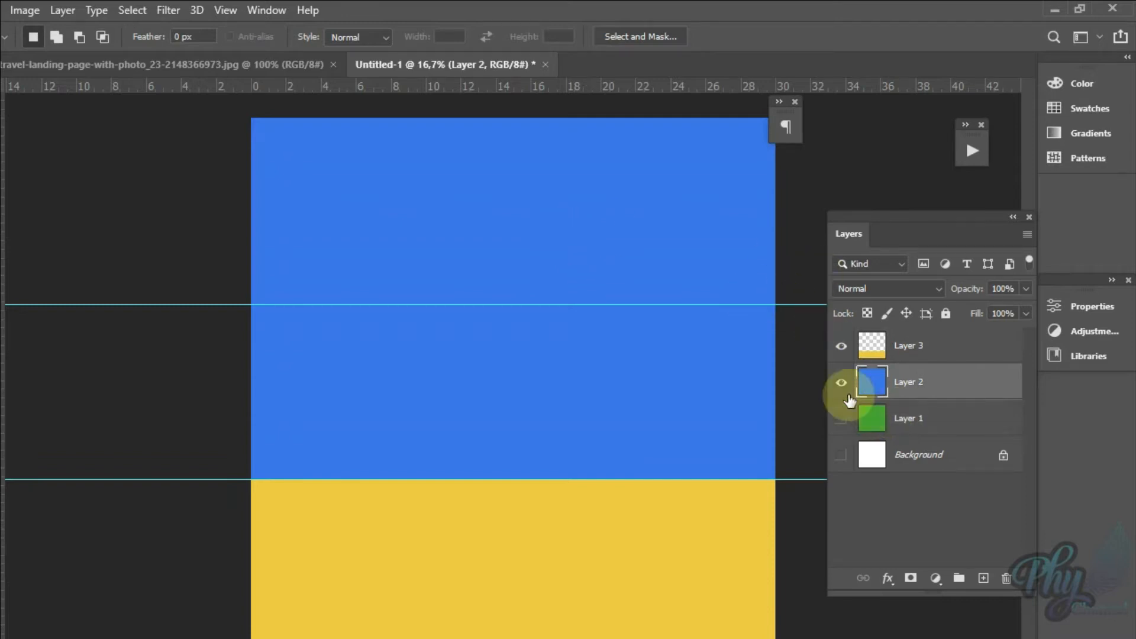
{"action": "left_click", "coordinate": [841, 420]}
{"action": "left_click", "coordinate": [943, 407]}
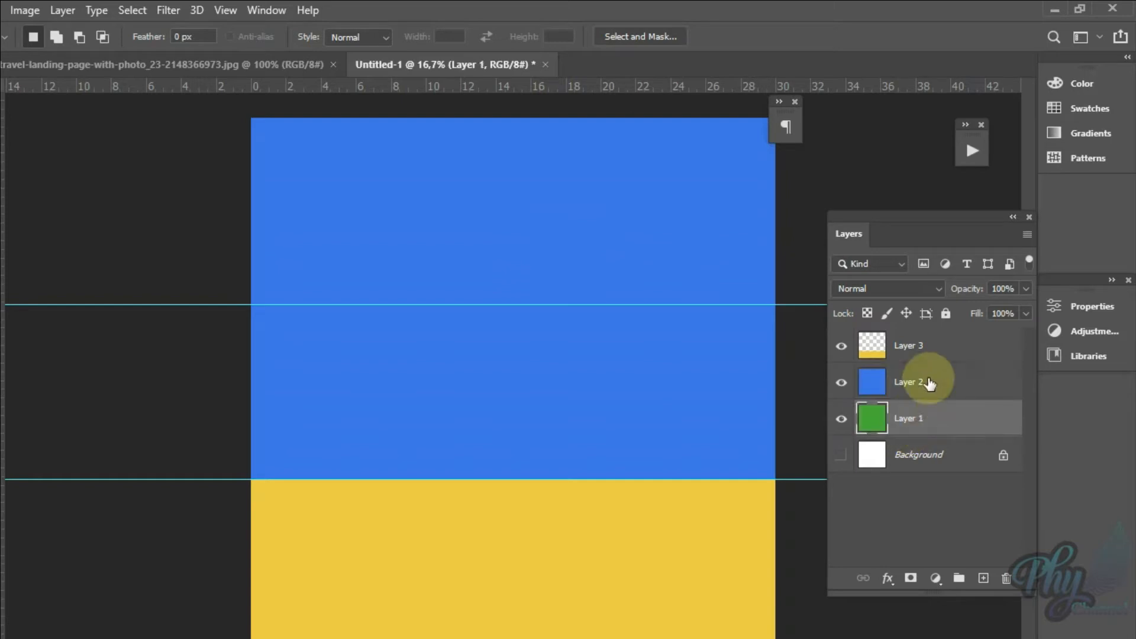
{"action": "left_click", "coordinate": [930, 383]}
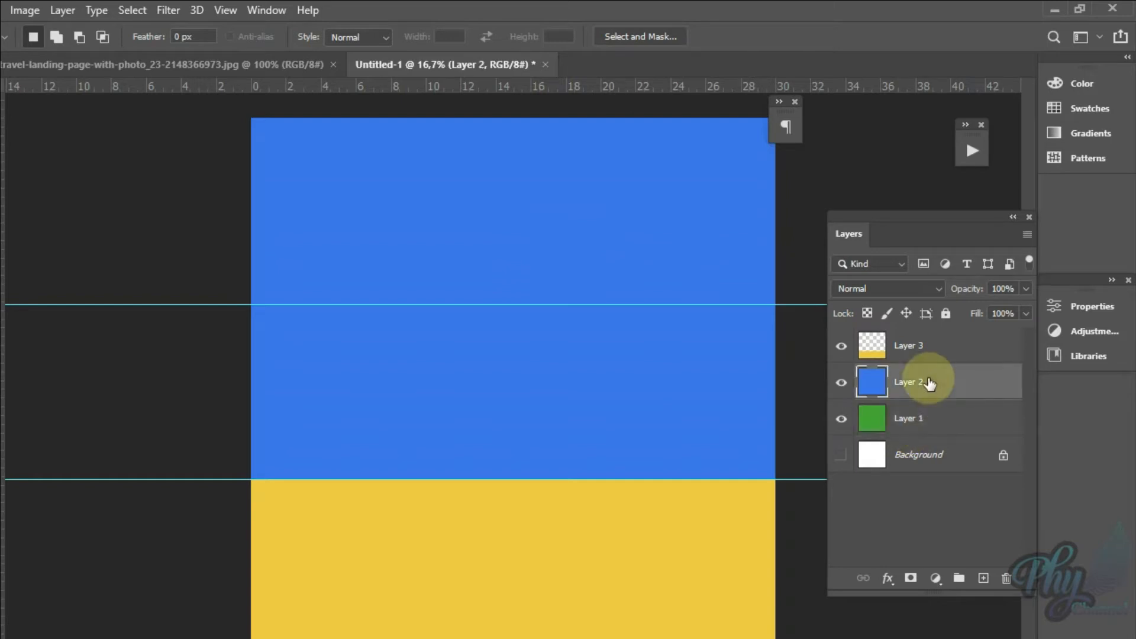
{"action": "left_click", "coordinate": [927, 425]}
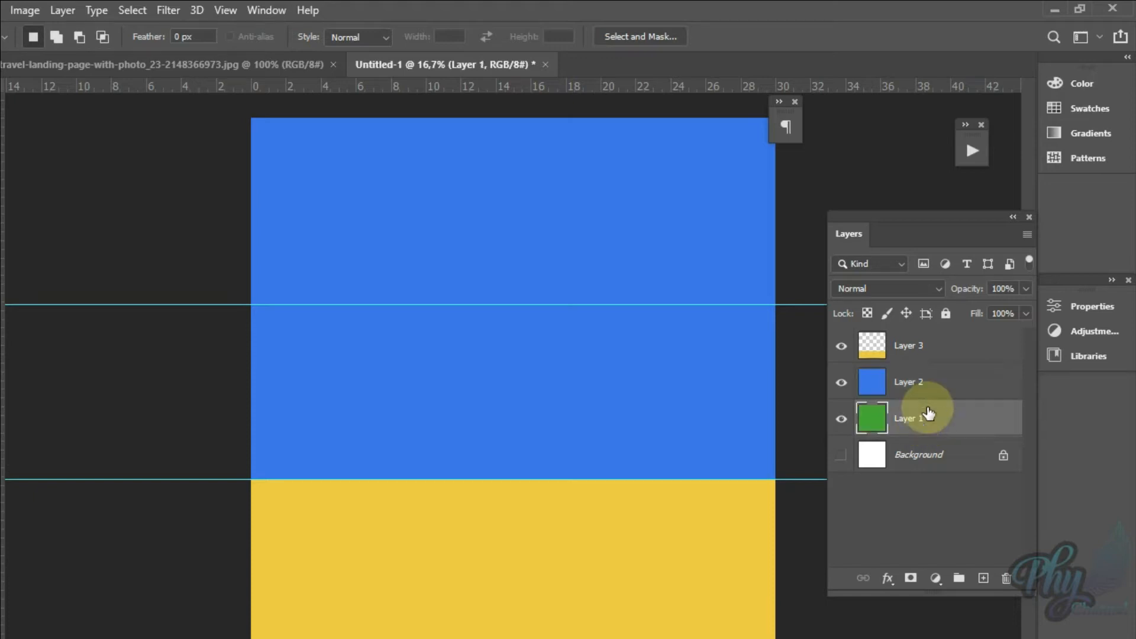
{"action": "left_click", "coordinate": [935, 382]}
{"action": "left_click", "coordinate": [931, 423]}
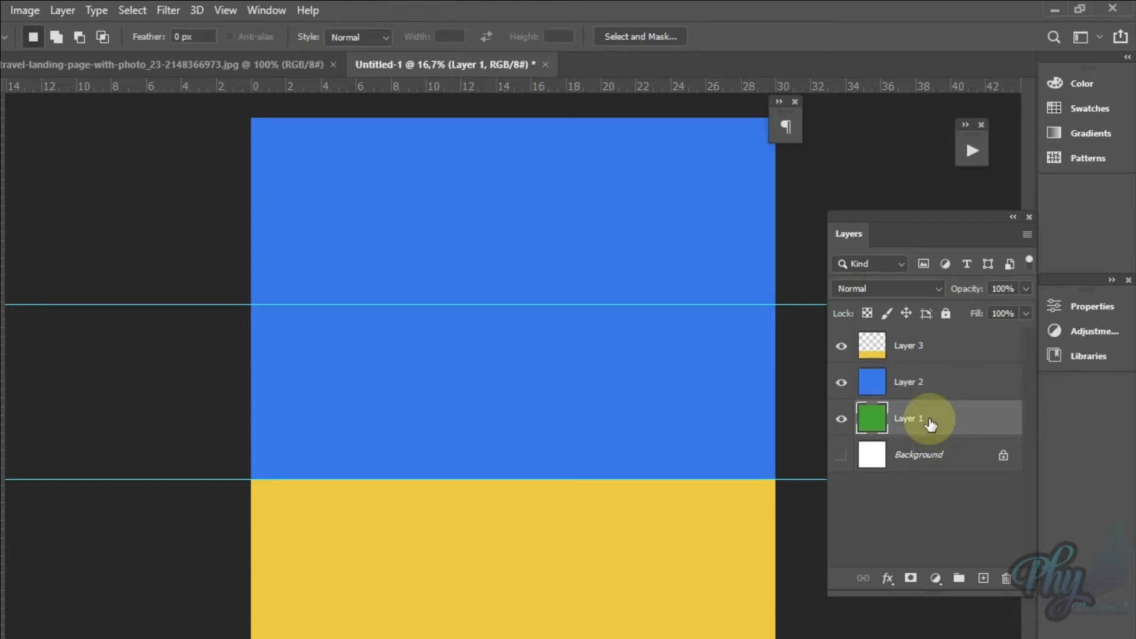
Step: On blue Layer 2, delete the full-width area from the canvas's upper edge to the upper guide, about 30 x 10.2 cm, and deselect
{"action": "left_click", "coordinate": [933, 391]}
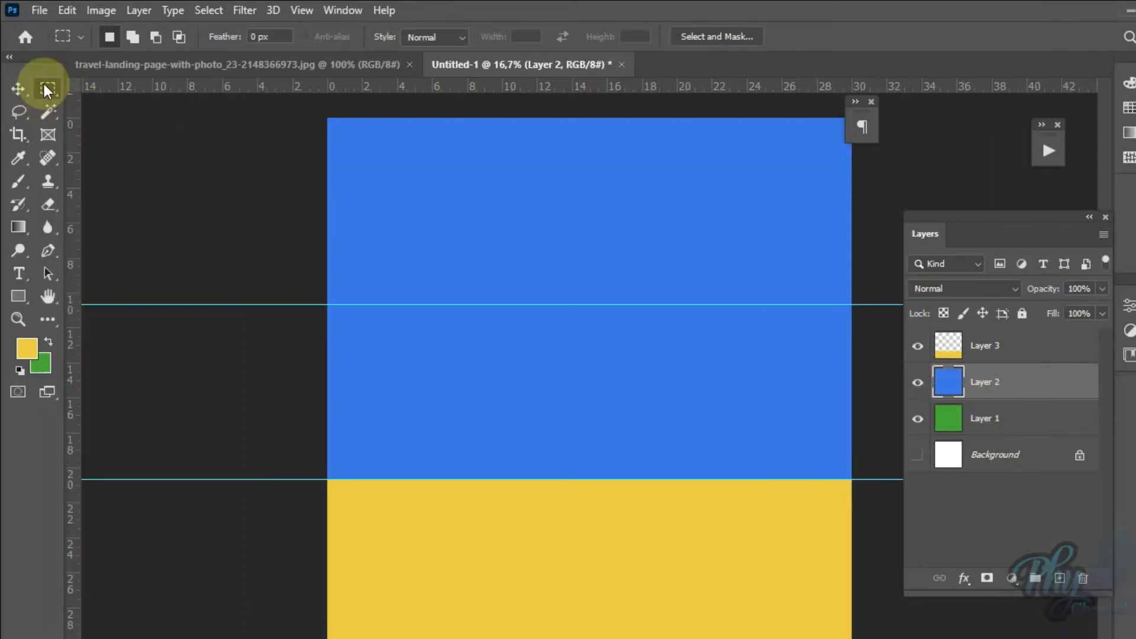
{"action": "left_click_drag", "start_coordinate": [327, 119], "coordinate": [911, 306]}
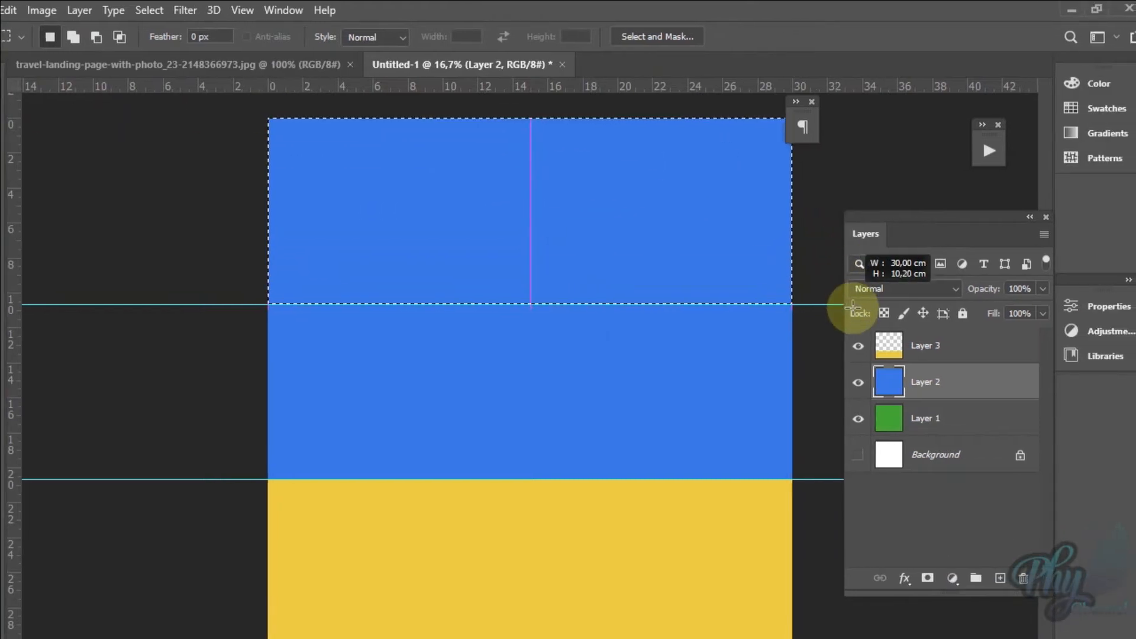
{"action": "left_click", "coordinate": [279, 398]}
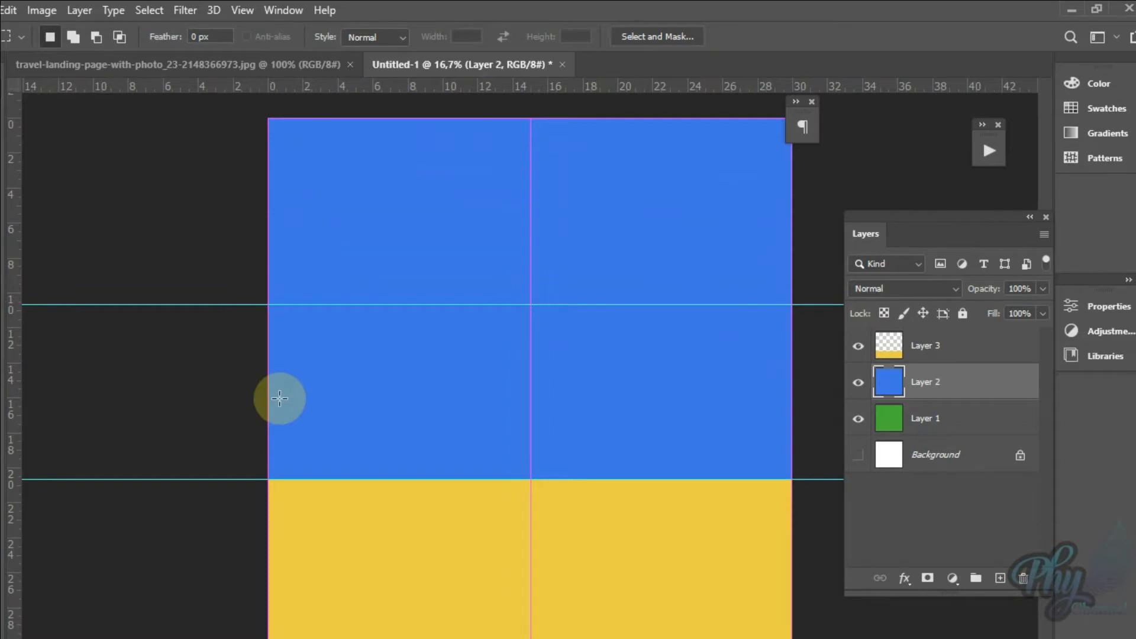
{"action": "key", "text": "ctrl+BackSpace"}
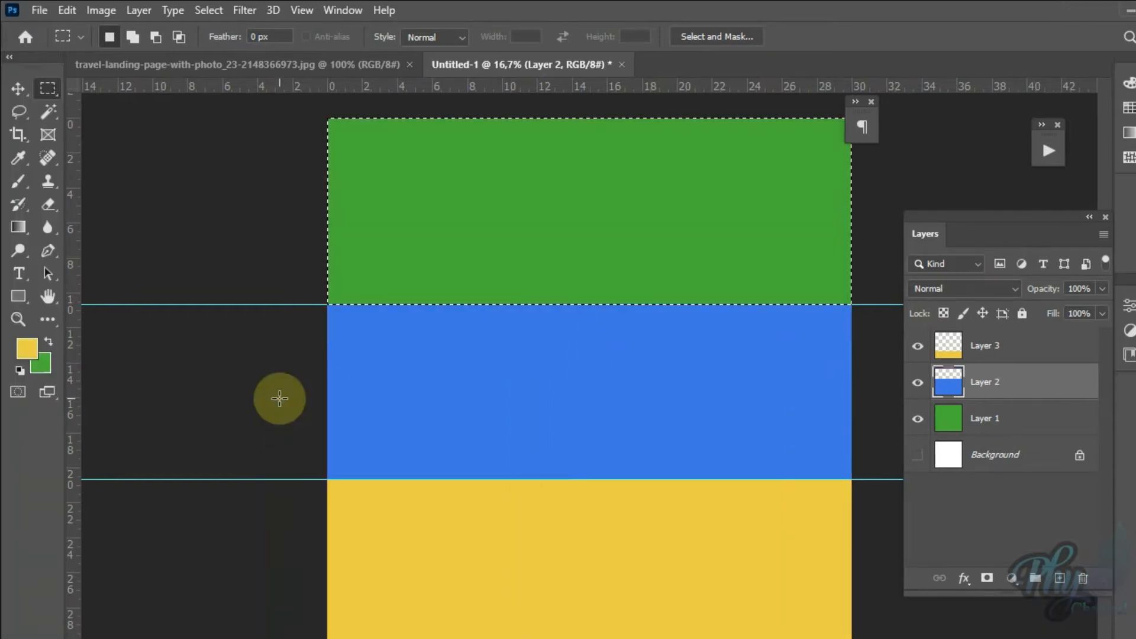
{"action": "key", "text": "ctrl+d"}
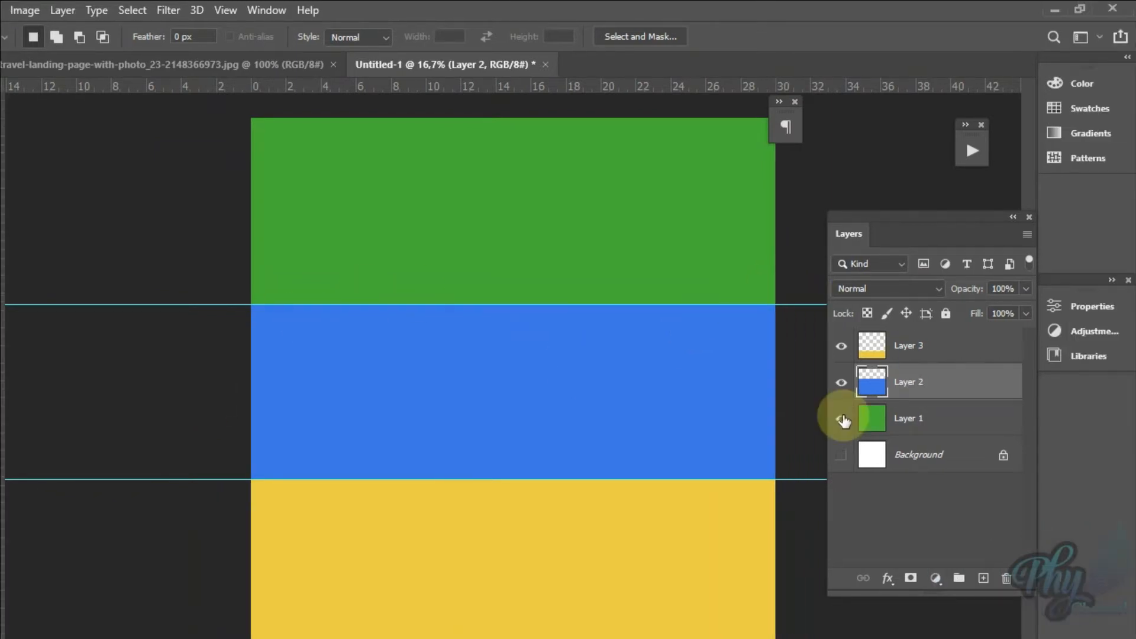
Step: Hide Layers 1 and 2 to examine the transparent area of yellow Layer 3, and make them visible again
{"action": "left_click", "coordinate": [842, 419]}
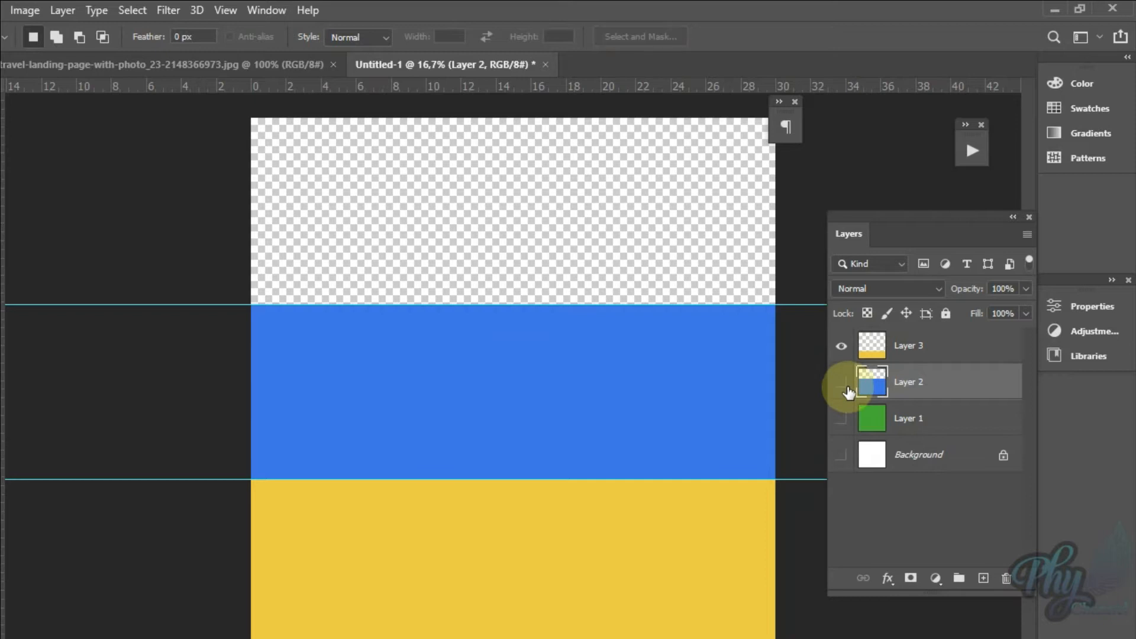
{"action": "left_click", "coordinate": [843, 383]}
{"action": "left_click", "coordinate": [914, 356]}
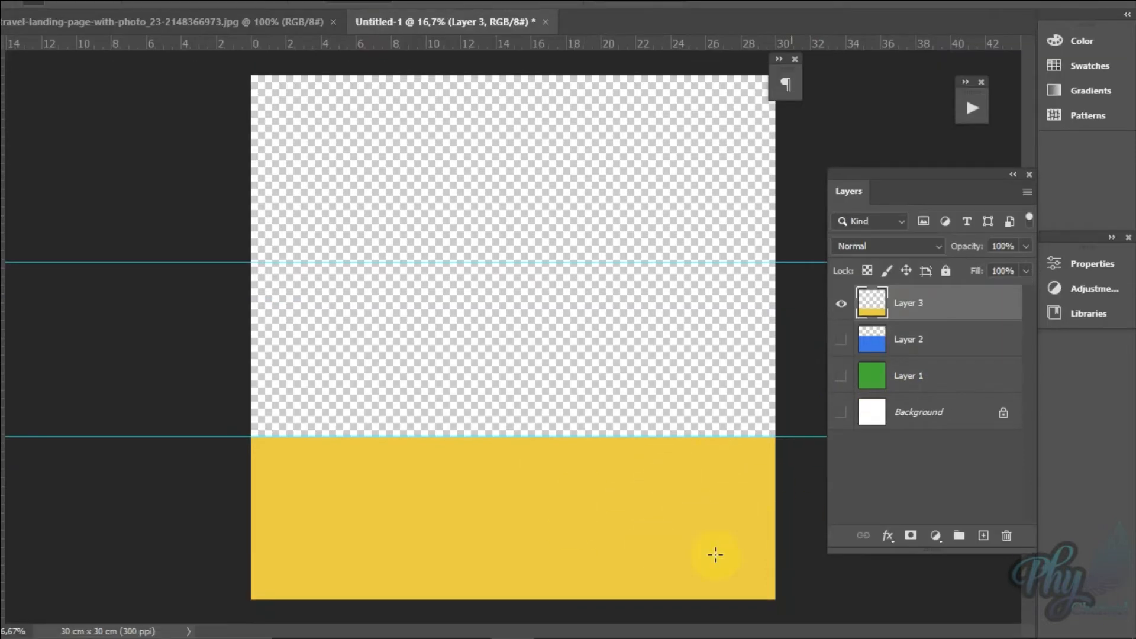
{"action": "left_click", "coordinate": [841, 341]}
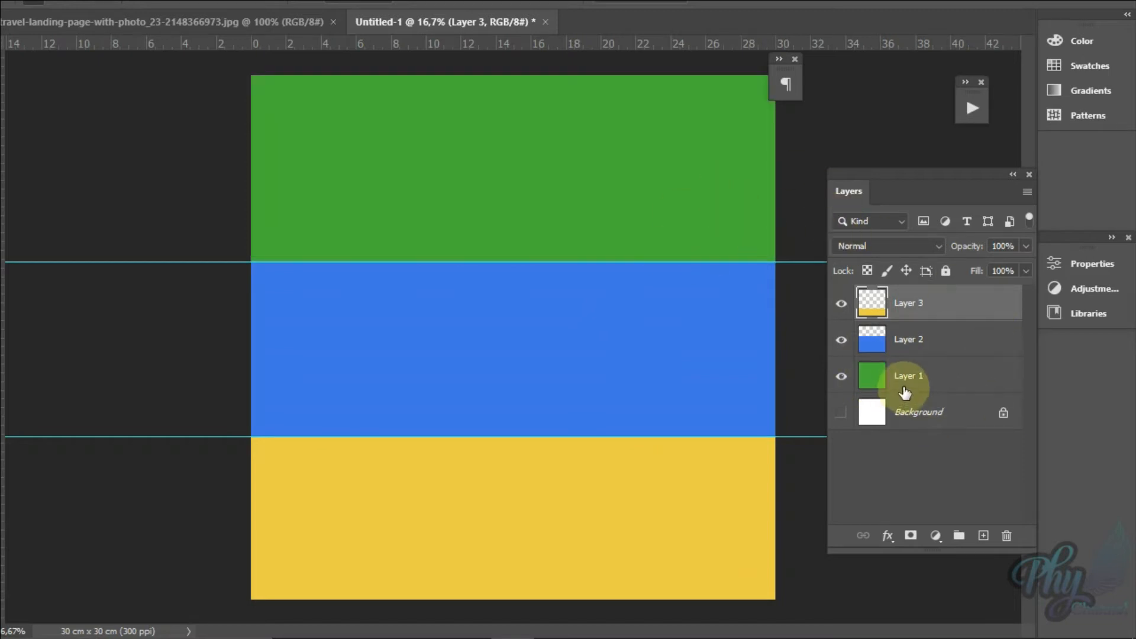
{"action": "left_click", "coordinate": [941, 337]}
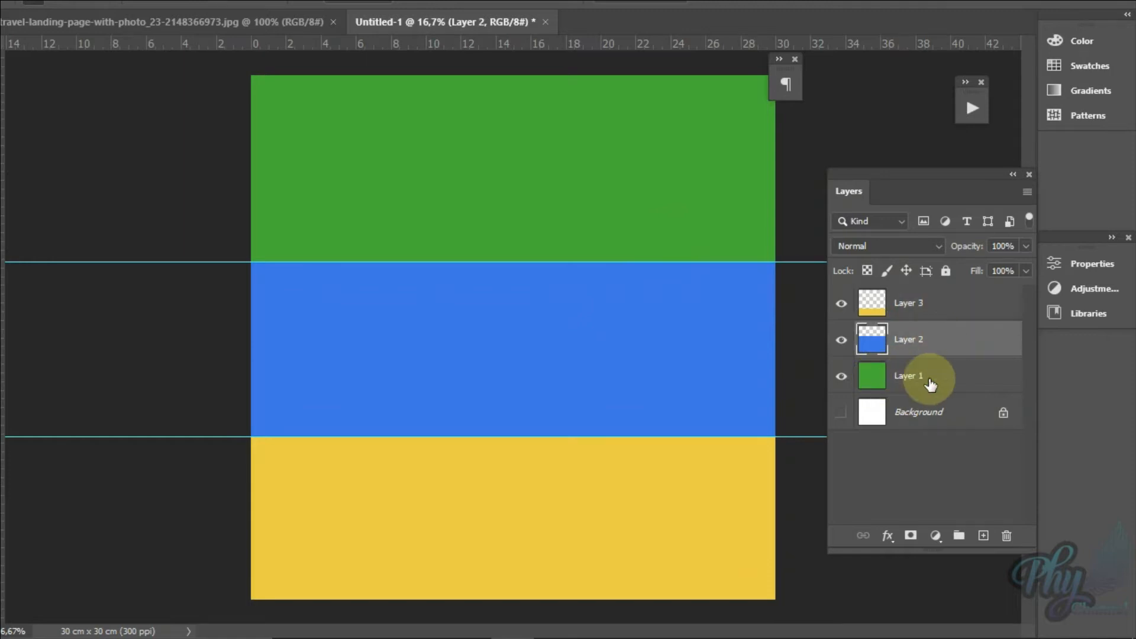
{"action": "left_click", "coordinate": [930, 383]}
{"action": "left_click", "coordinate": [931, 308]}
{"action": "left_click", "coordinate": [926, 343]}
{"action": "left_click", "coordinate": [931, 305]}
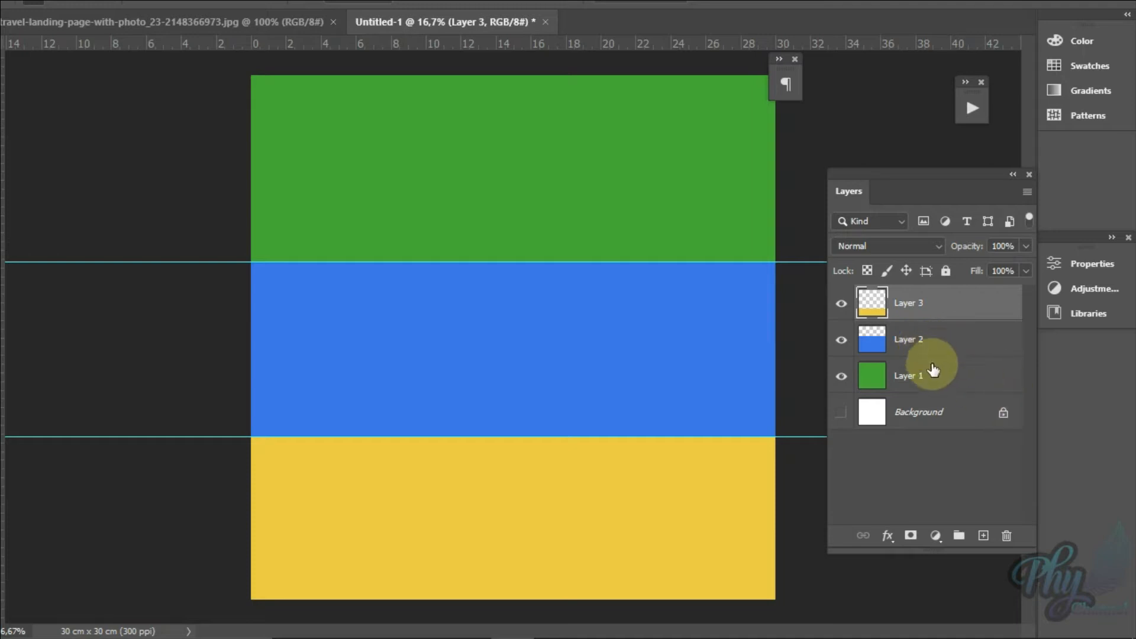
{"action": "left_click", "coordinate": [931, 370]}
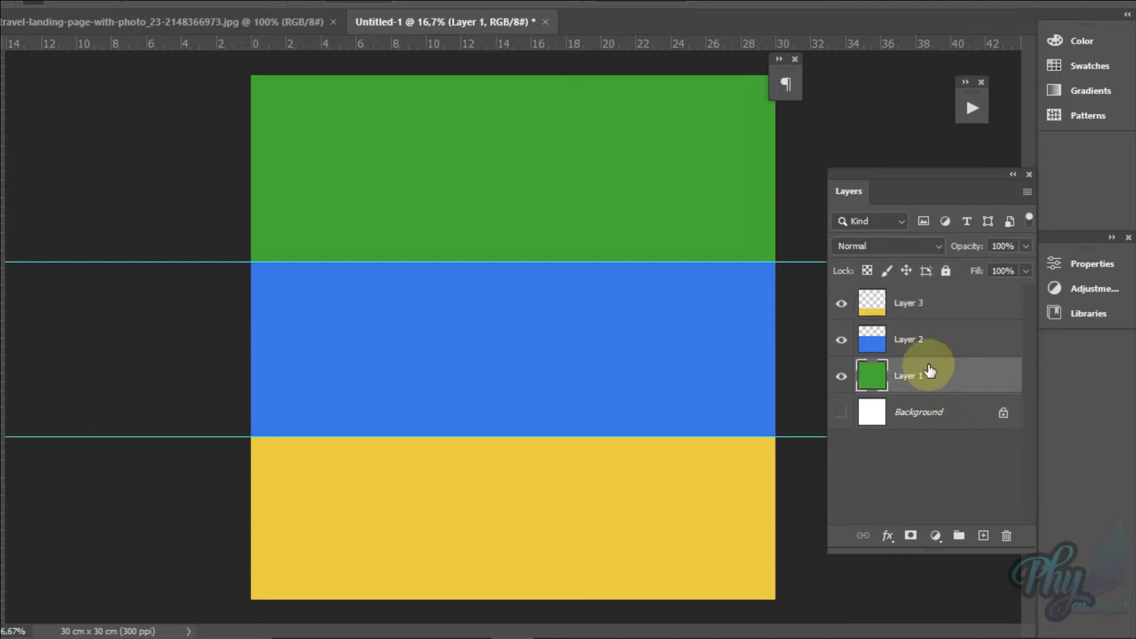
{"action": "left_click", "coordinate": [927, 306]}
{"action": "left_click", "coordinate": [938, 374]}
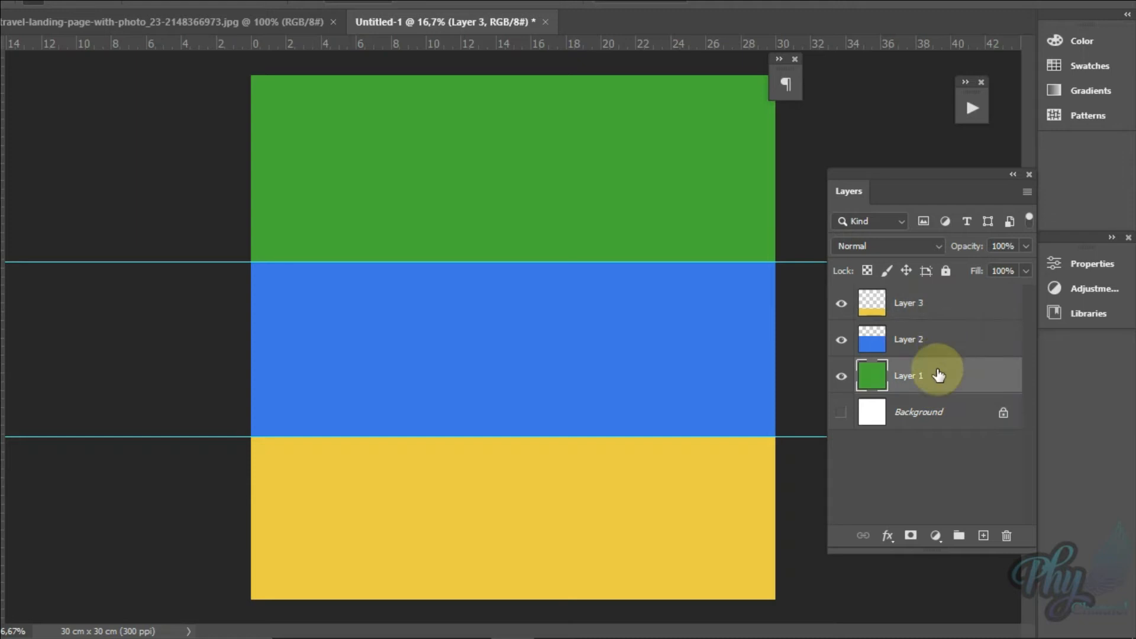
{"action": "left_click", "coordinate": [934, 308]}
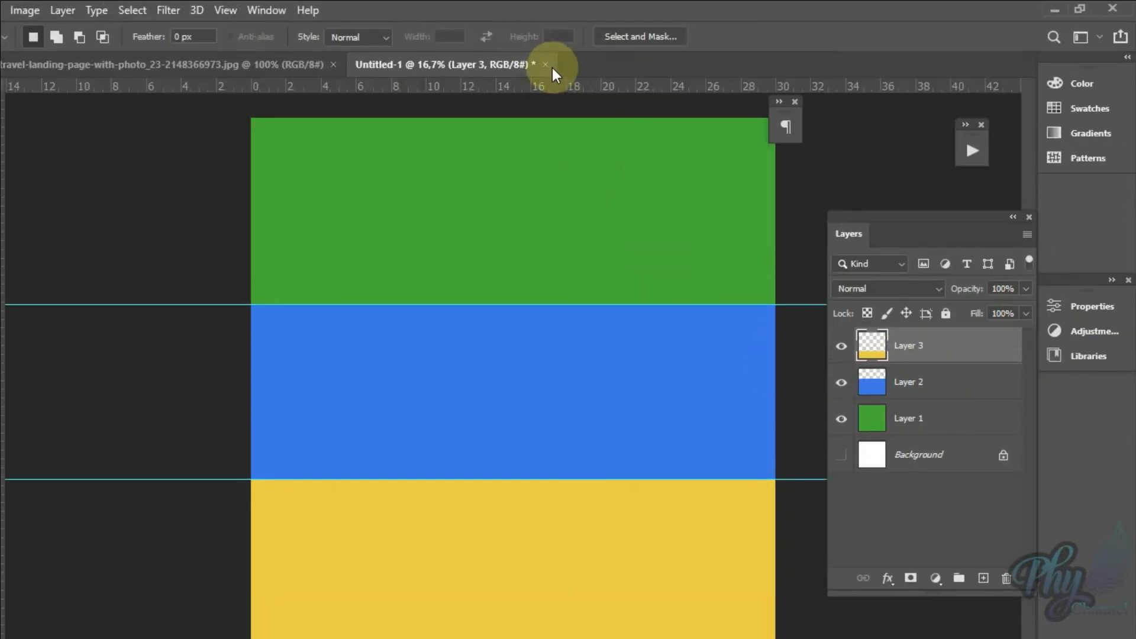
Step: Switch to the travel-landing-page image and try out a rectangular selection over the page, leaving nothing selected
{"action": "left_click", "coordinate": [261, 65]}
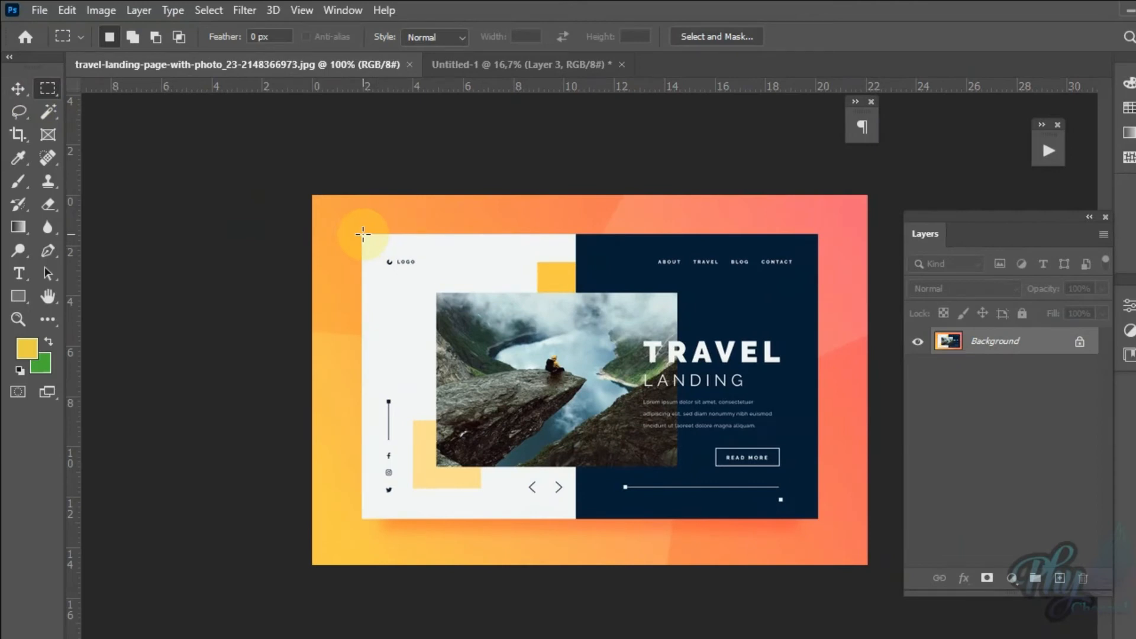
{"action": "left_click_drag", "start_coordinate": [362, 234], "coordinate": [816, 516]}
{"action": "left_click_drag", "start_coordinate": [816, 473], "coordinate": [817, 473]}
{"action": "left_click", "coordinate": [625, 300]}
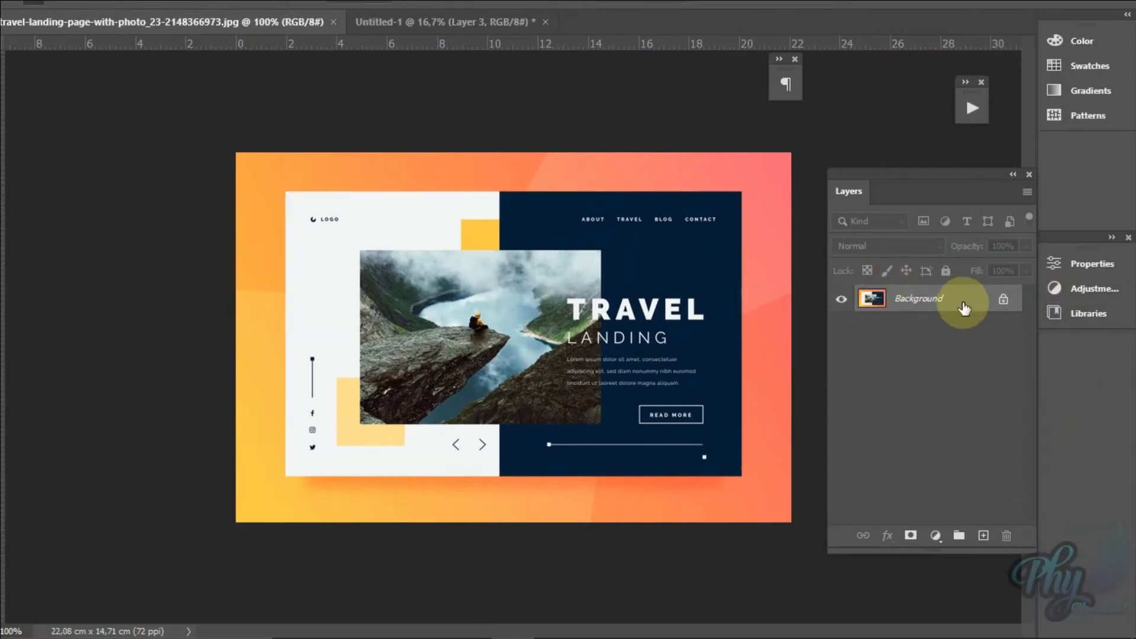
Step: Add an empty layer above the landing page's Background layer and delete it again
{"action": "left_click", "coordinate": [984, 536]}
{"action": "left_click", "coordinate": [972, 330]}
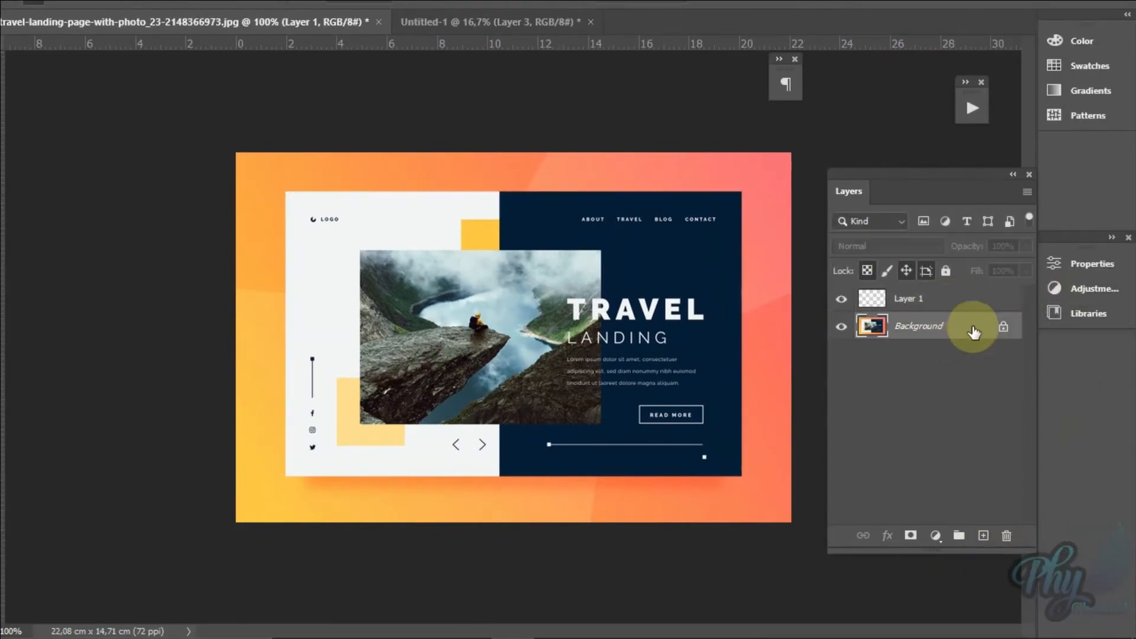
{"action": "left_click", "coordinate": [866, 300]}
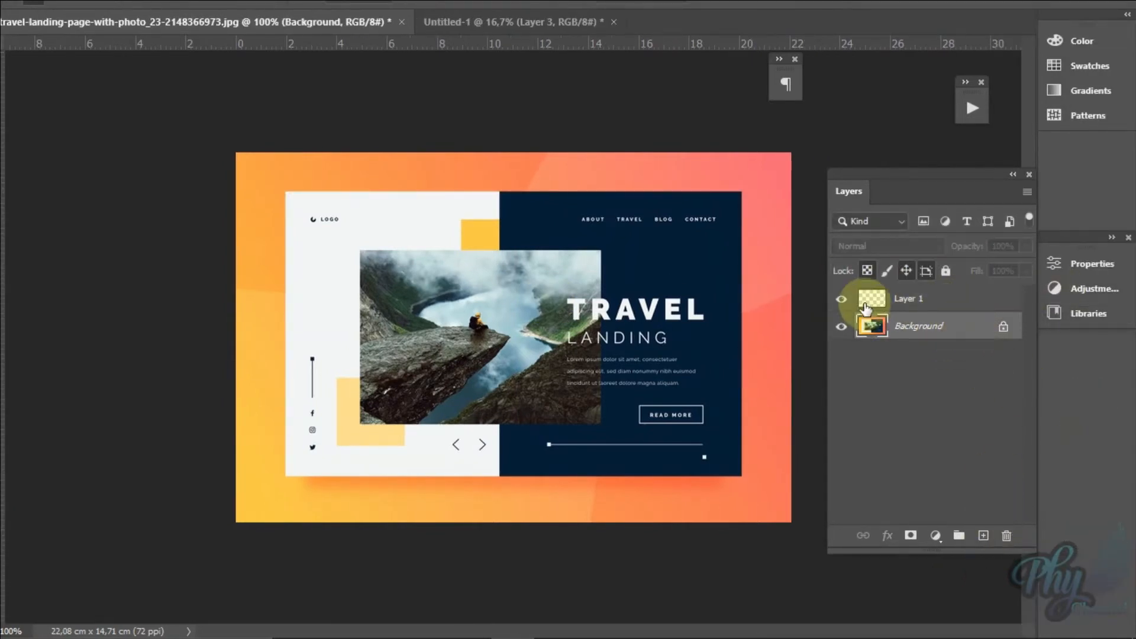
{"action": "left_click", "coordinate": [1006, 536]}
{"action": "left_click", "coordinate": [467, 234]}
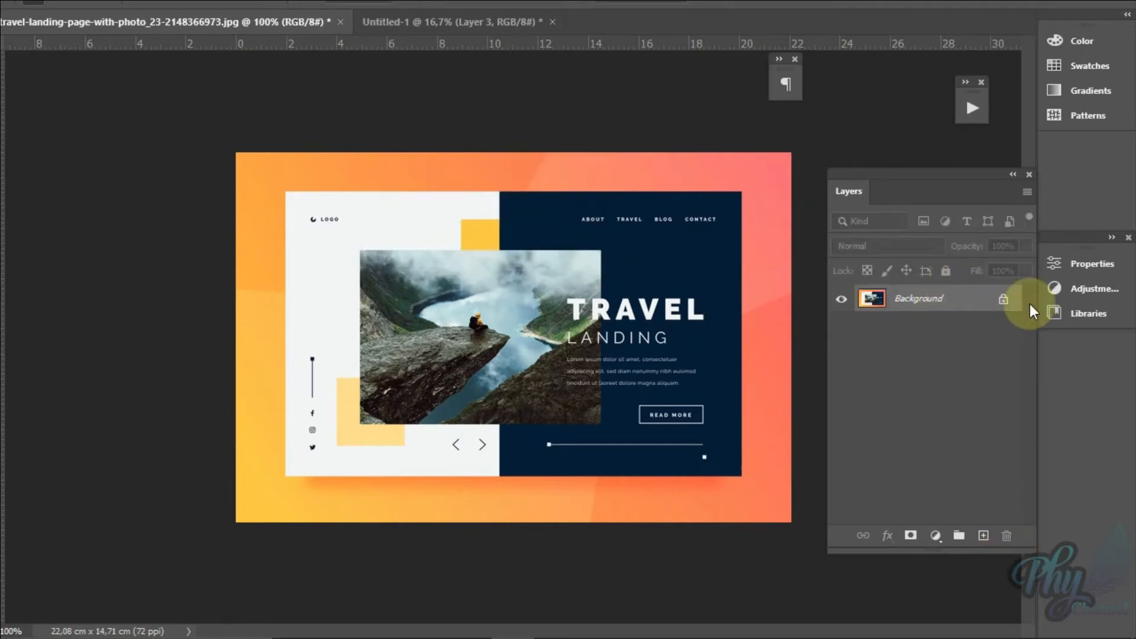
Step: Convert the locked Background into a regular layer and delete everything outside the landing page's white and navy rectangle
{"action": "double_click", "coordinate": [982, 304]}
{"action": "left_click", "coordinate": [661, 154]}
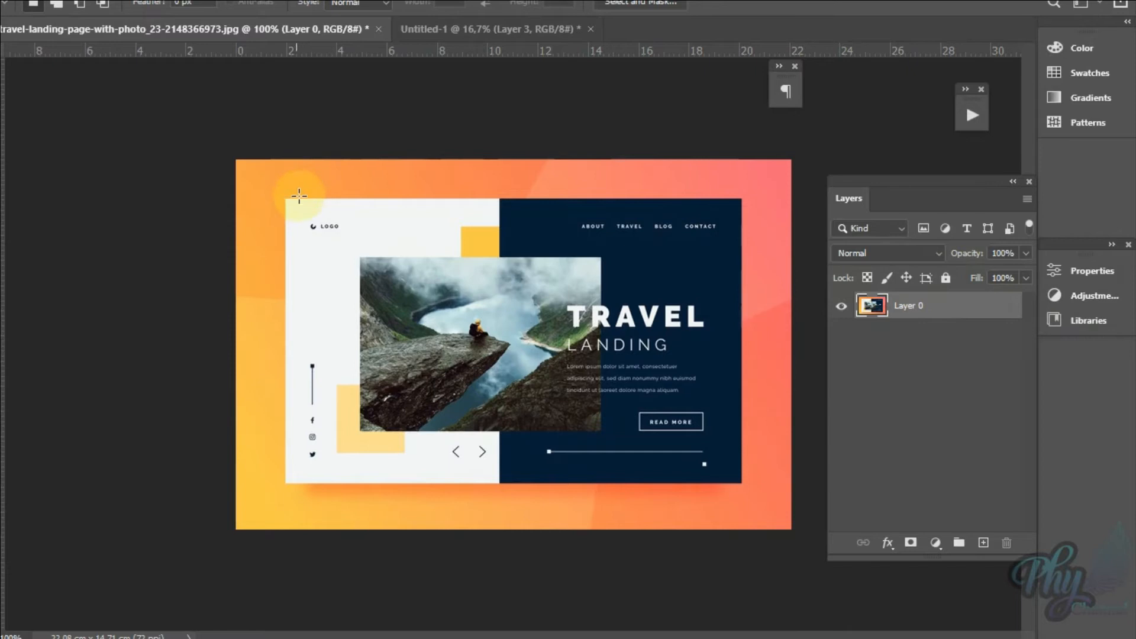
{"action": "left_click_drag", "start_coordinate": [290, 199], "coordinate": [743, 481]}
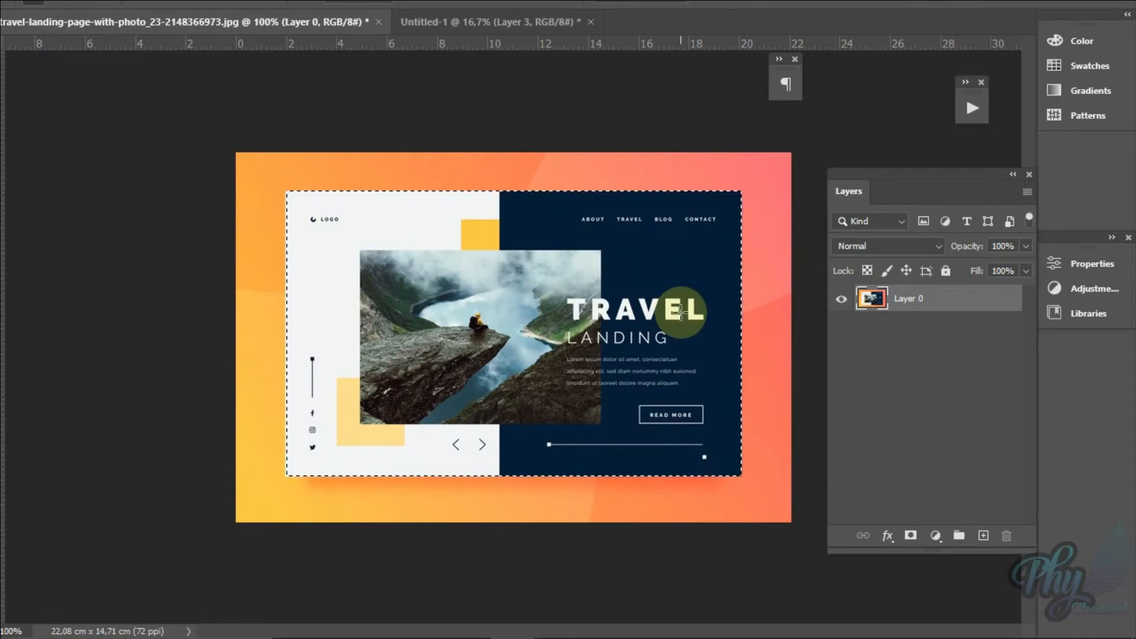
{"action": "key", "text": "ctrl+shift+i"}
{"action": "key", "text": "Delete"}
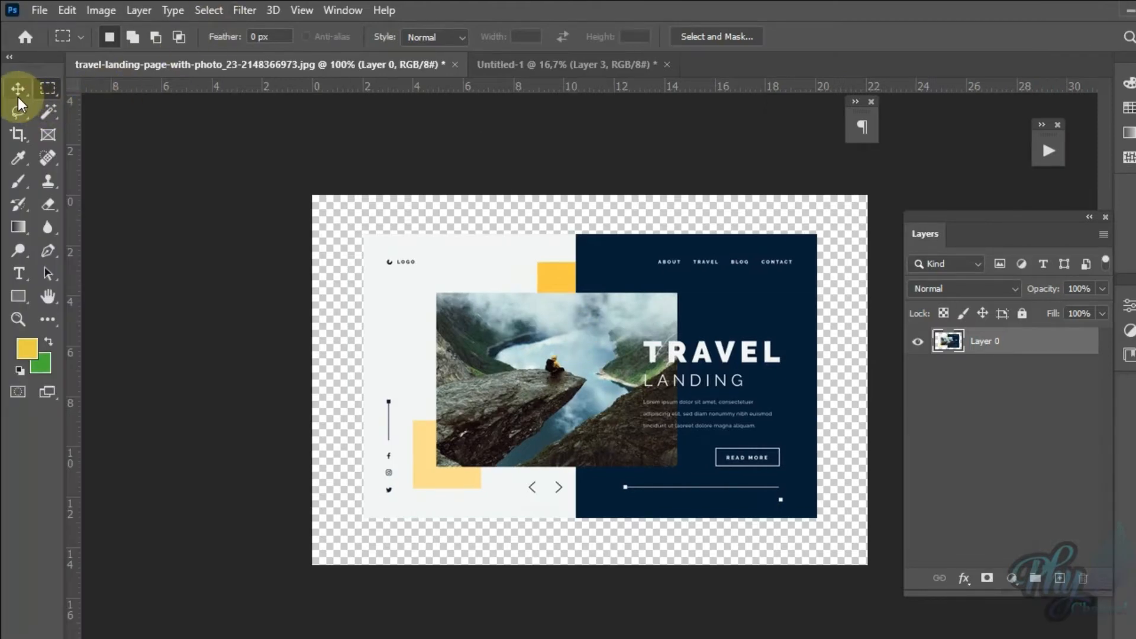
{"action": "left_click", "coordinate": [48, 88]}
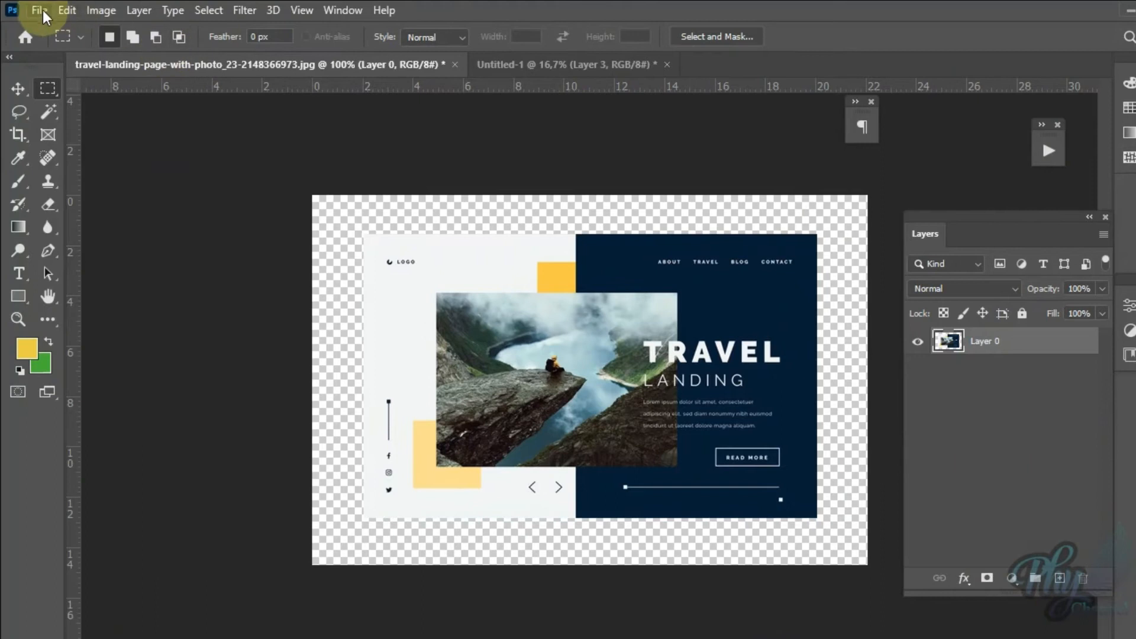
Step: Create a new 30 x 15 cm landscape document at 300 pixels/inch in RGB Color with a white background
{"action": "left_click", "coordinate": [41, 11]}
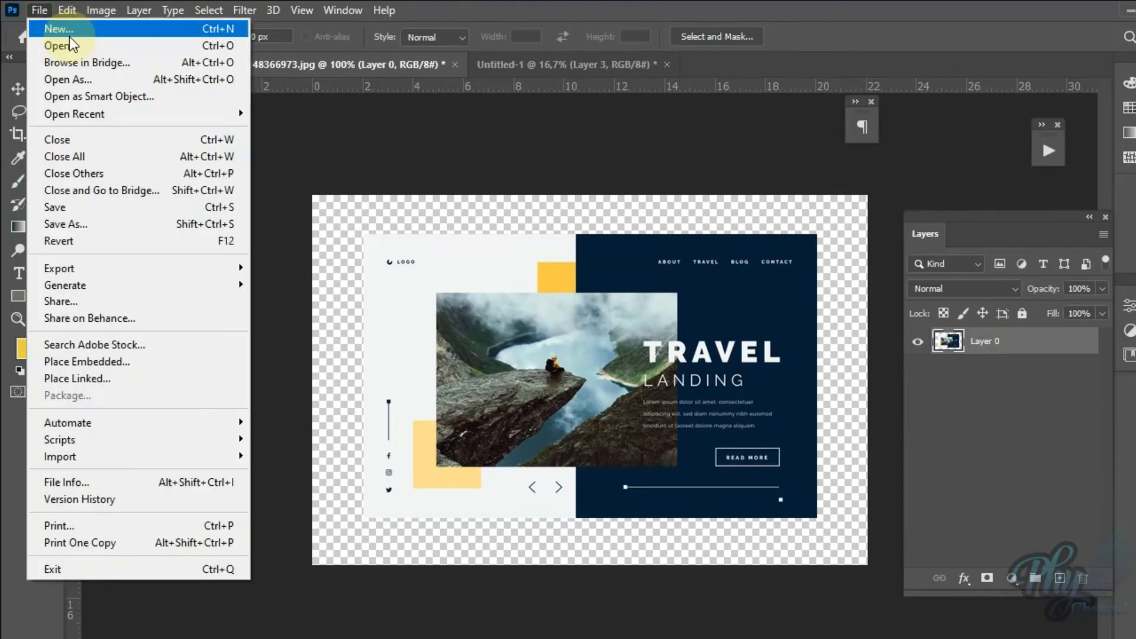
{"action": "left_click", "coordinate": [69, 35]}
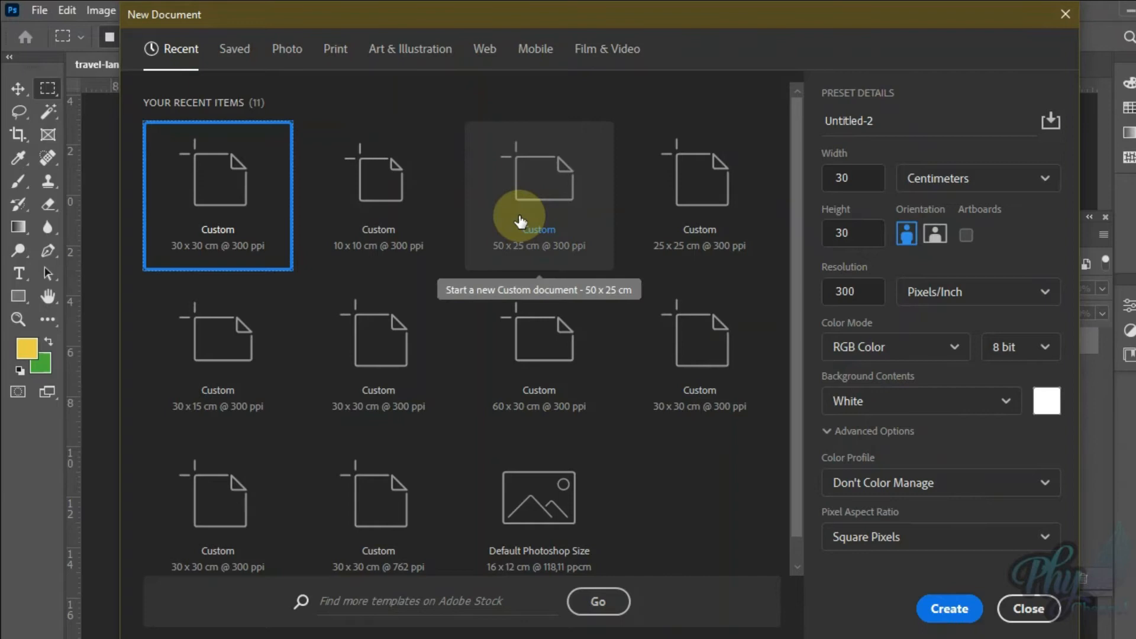
{"action": "left_click", "coordinate": [219, 380]}
{"action": "left_click", "coordinate": [948, 609]}
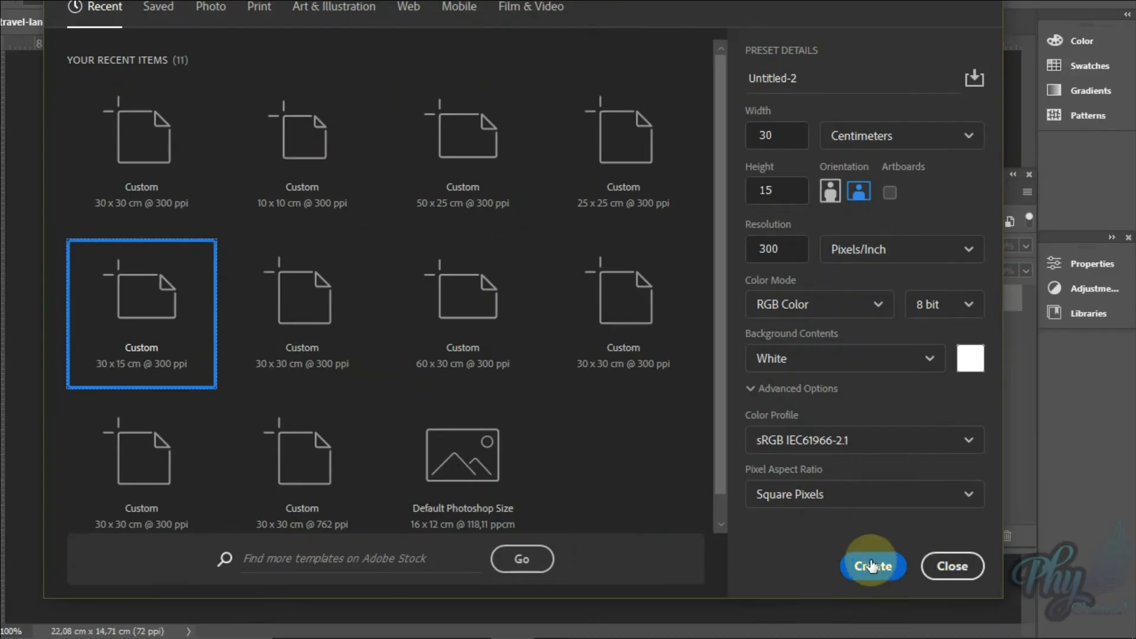
{"action": "left_click", "coordinate": [784, 136]}
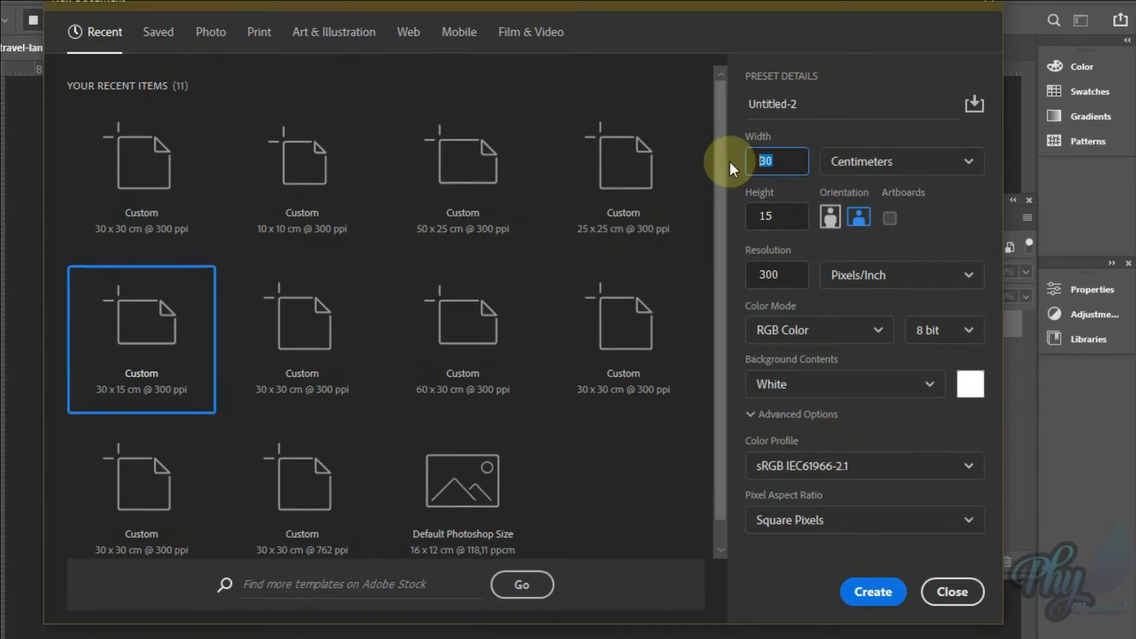
{"action": "left_click", "coordinate": [789, 218]}
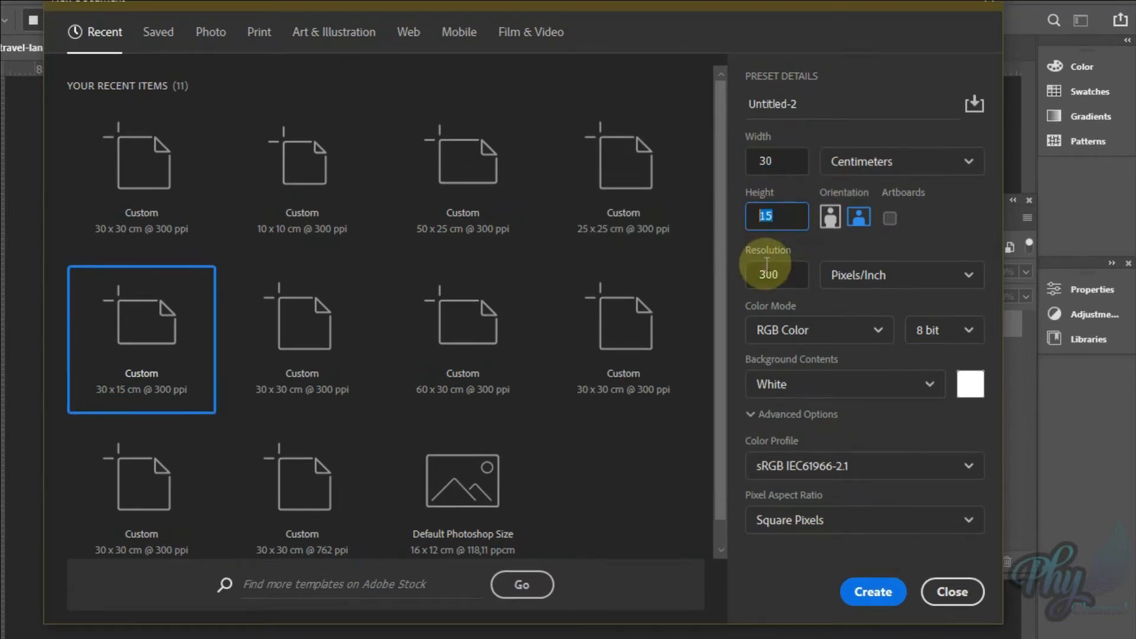
{"action": "left_click", "coordinate": [792, 273]}
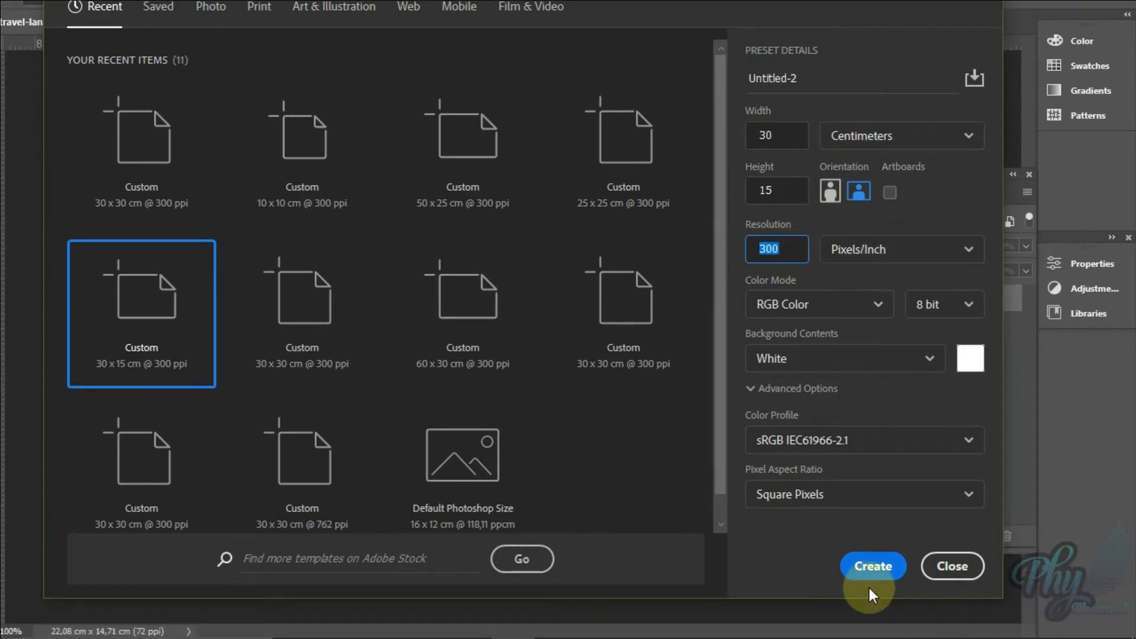
{"action": "left_click", "coordinate": [870, 564]}
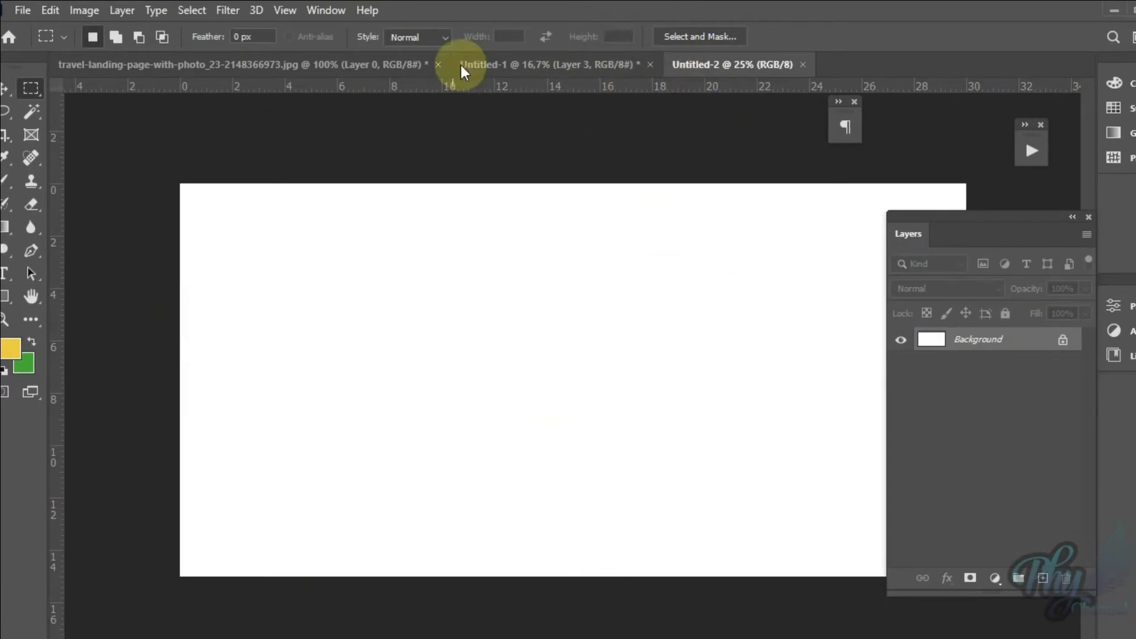
Step: Float the travel-landing-page image in its own window over the lower part of the new canvas, and make Untitled-2 active again
{"action": "left_click_drag", "start_coordinate": [298, 63], "coordinate": [410, 383]}
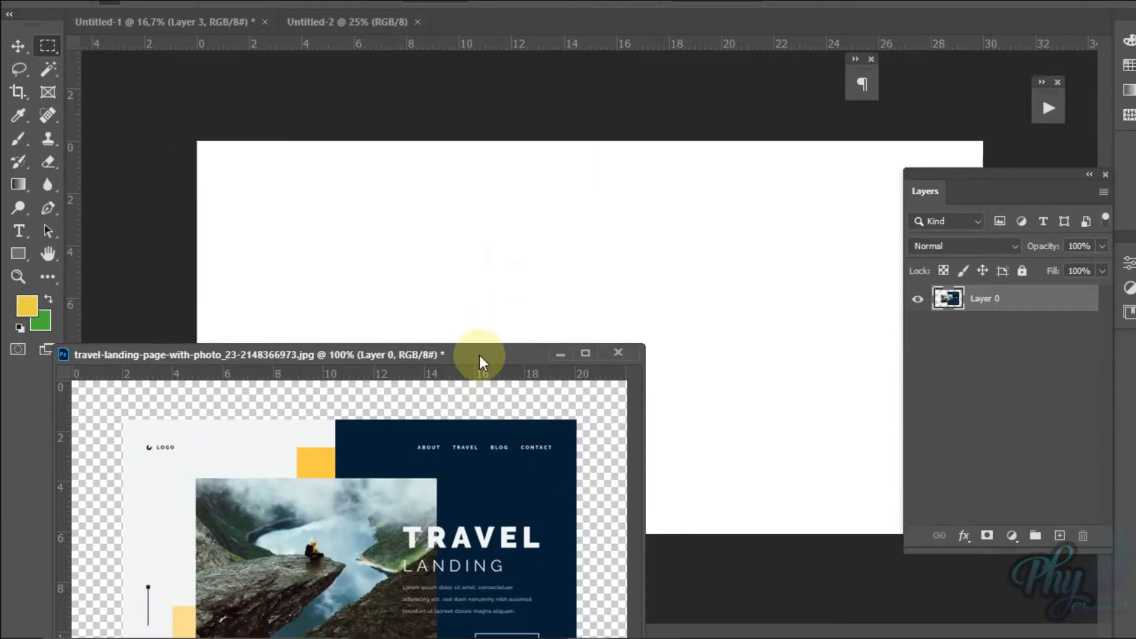
{"action": "left_click_drag", "start_coordinate": [480, 355], "coordinate": [408, 161]}
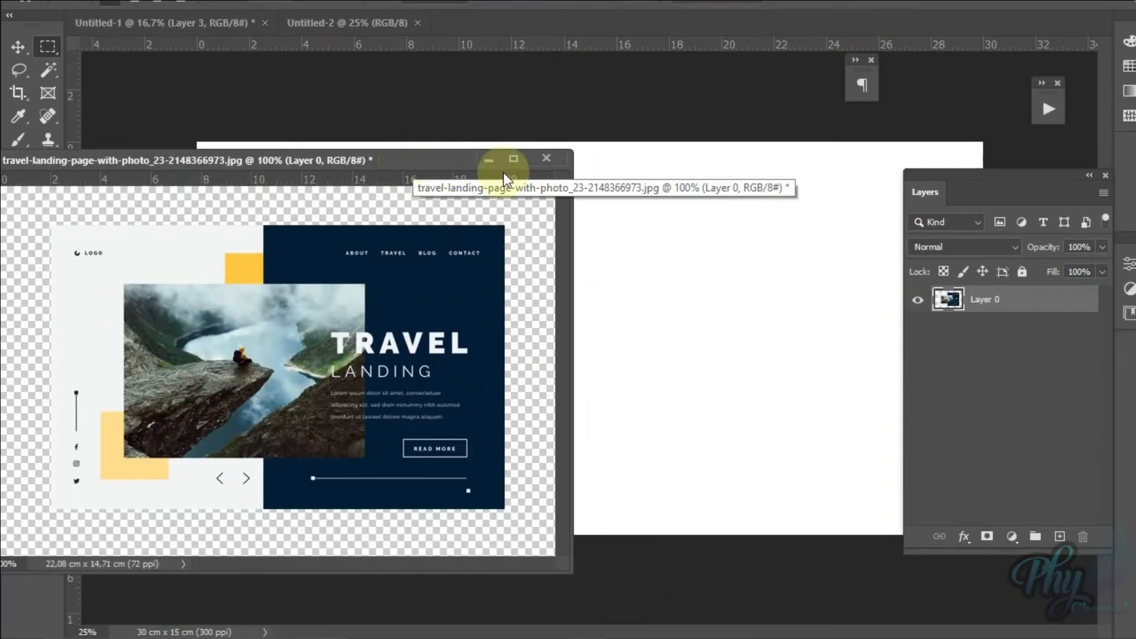
{"action": "left_click_drag", "start_coordinate": [356, 167], "coordinate": [477, 20]}
{"action": "left_click_drag", "start_coordinate": [478, 62], "coordinate": [450, 296]}
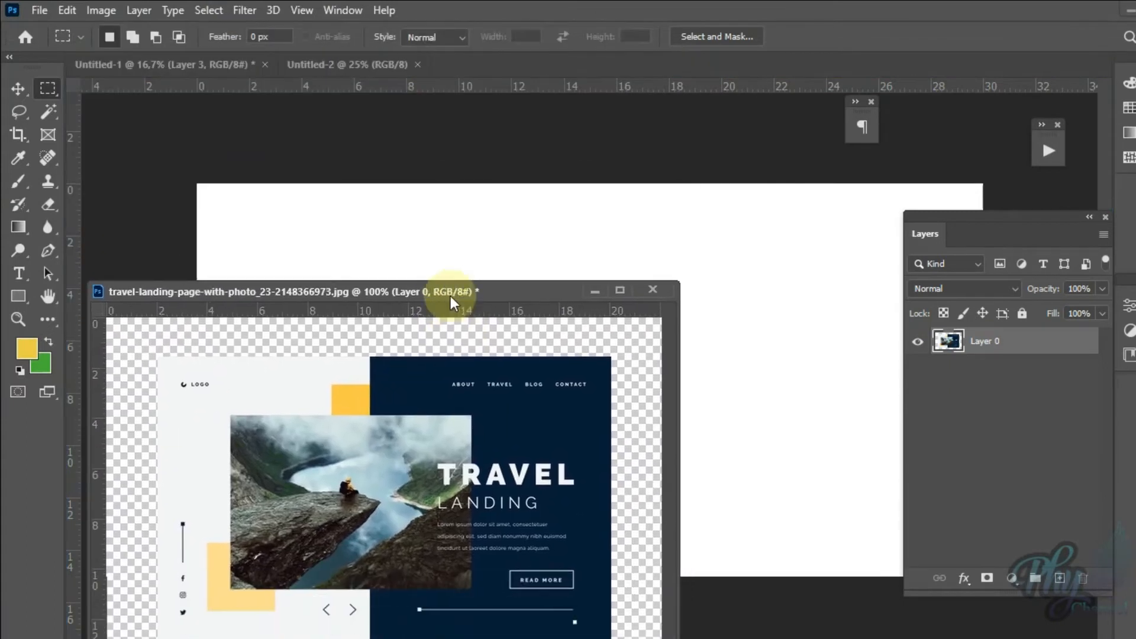
{"action": "left_click_drag", "start_coordinate": [525, 288], "coordinate": [543, 305]}
{"action": "left_click", "coordinate": [609, 204]}
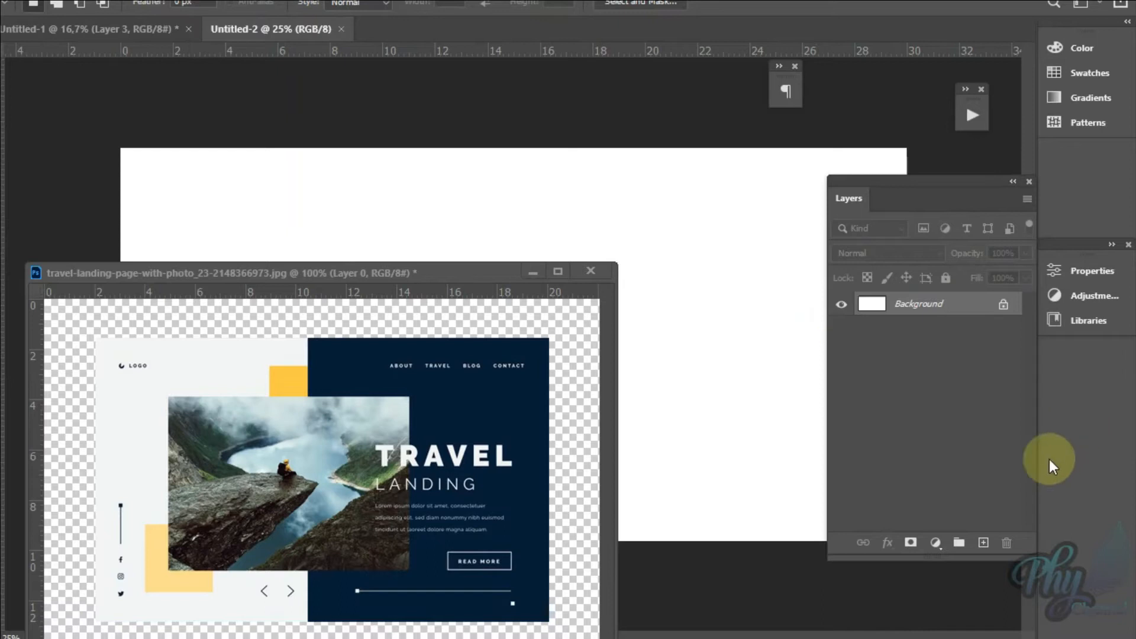
Step: Add a white-filled layer above the Background using the default black and white colours, and add another empty layer above it
{"action": "left_click", "coordinate": [984, 538]}
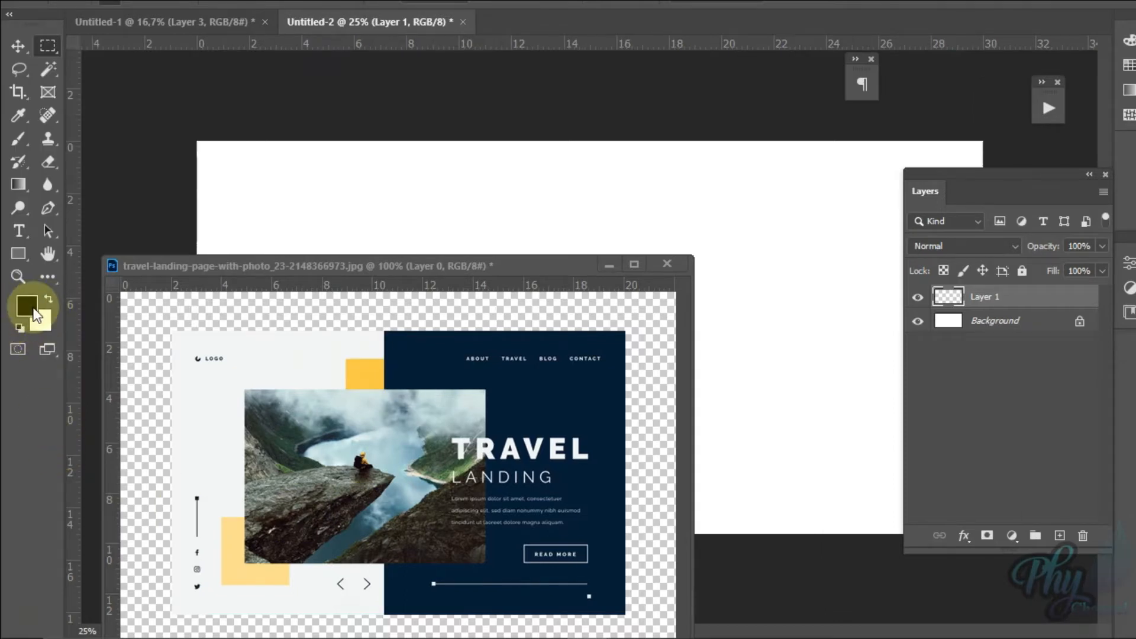
{"action": "key", "text": "d"}
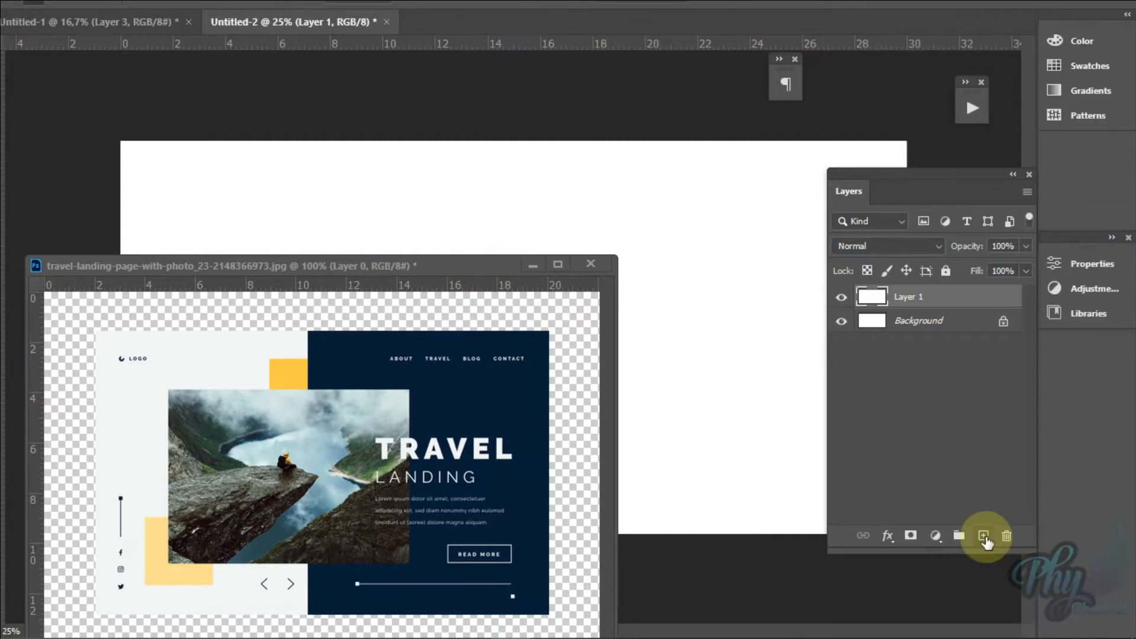
{"action": "left_click", "coordinate": [984, 536]}
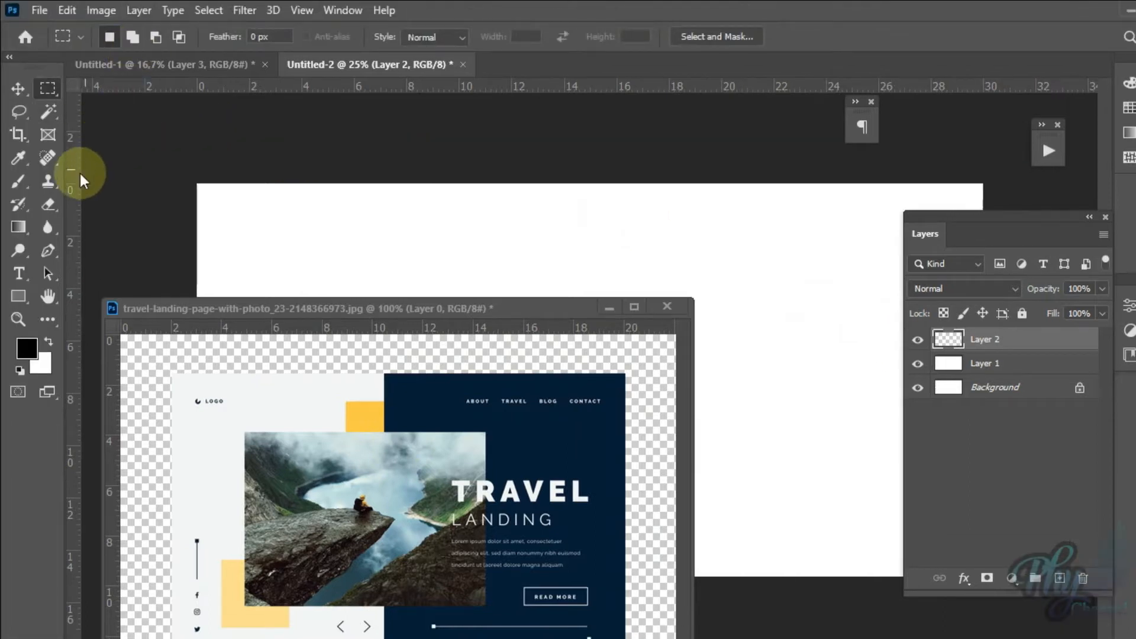
Step: Place a vertical guide at 15 cm and sample the landing page's navy (#061e38) as the foreground colour
{"action": "left_click_drag", "start_coordinate": [73, 176], "coordinate": [598, 201]}
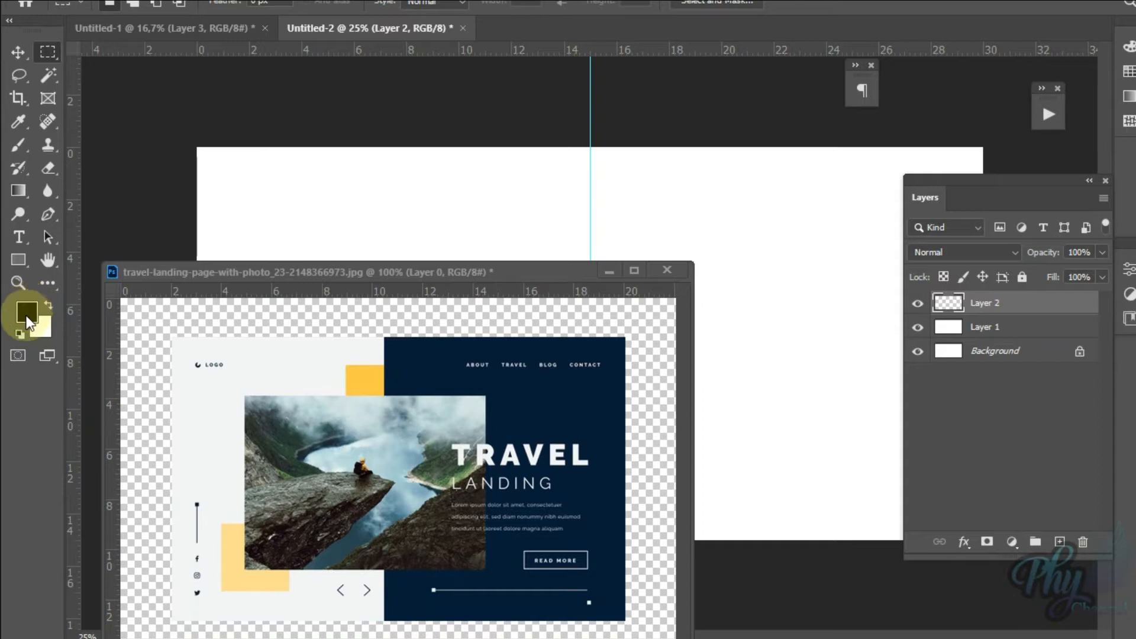
{"action": "left_click", "coordinate": [27, 323]}
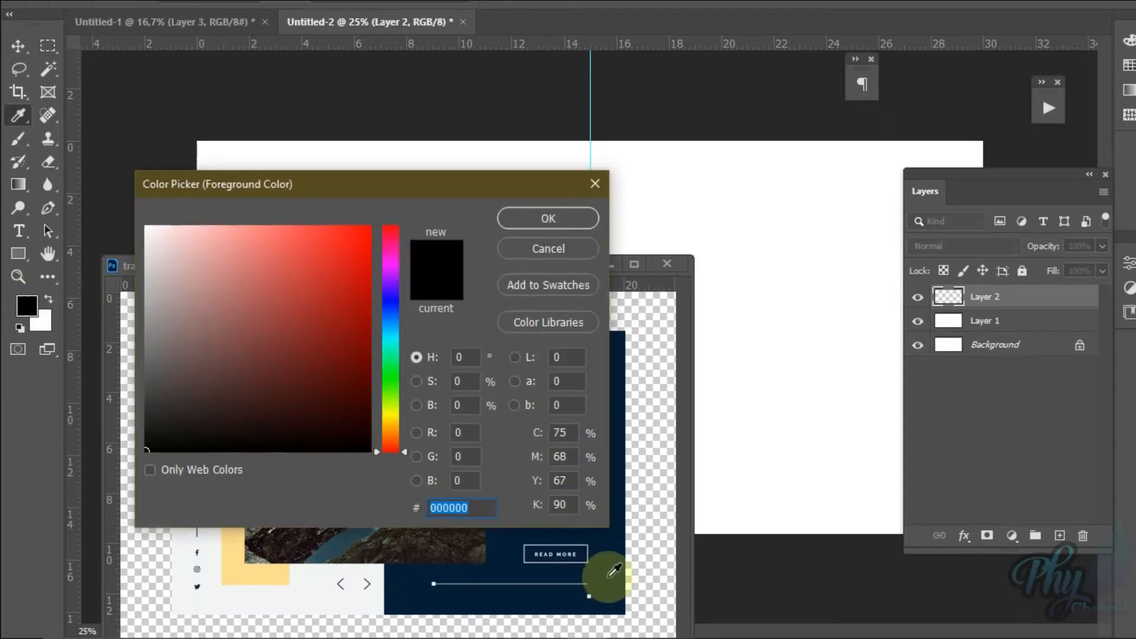
{"action": "left_click", "coordinate": [611, 573]}
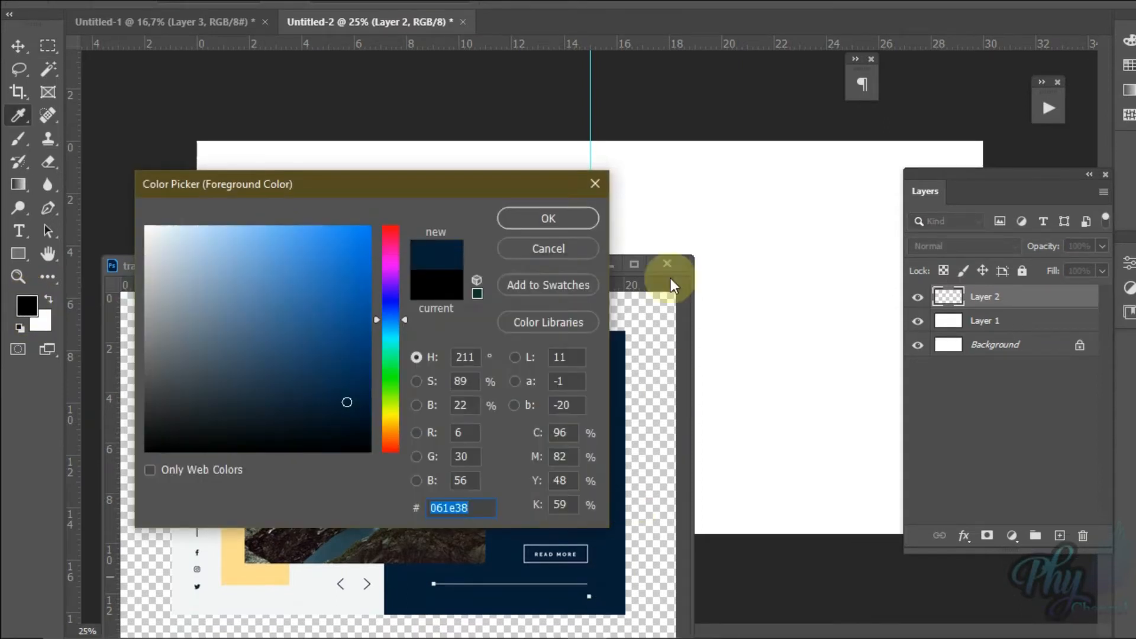
{"action": "left_click", "coordinate": [548, 218]}
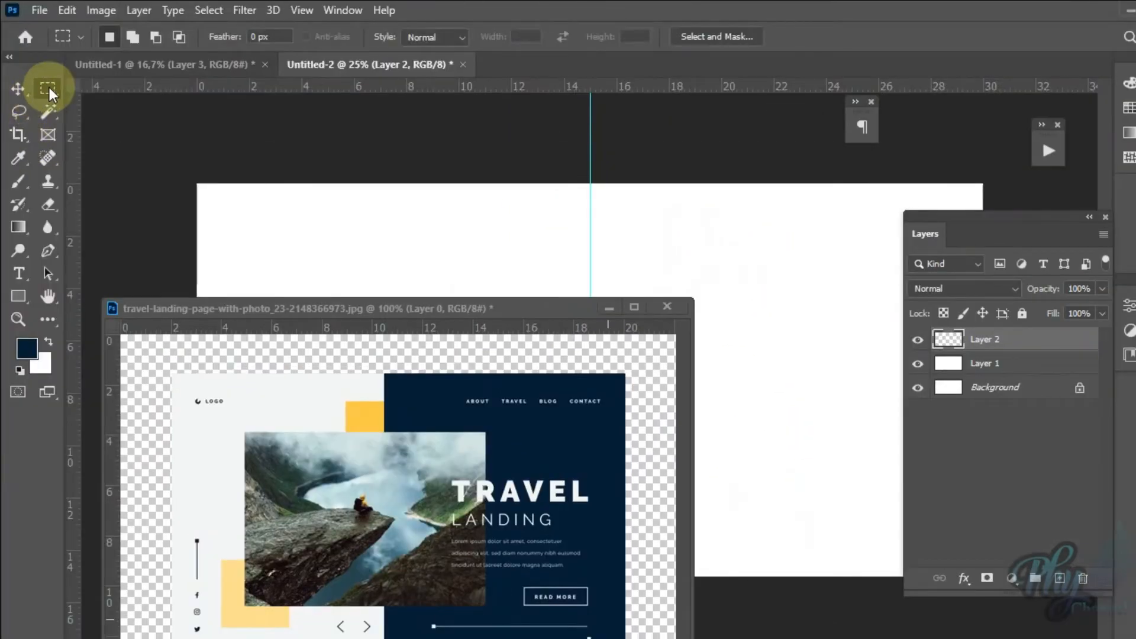
Step: Select the canvas half to the right of the guide with the Rectangular Marquee, fill it with navy on Layer 2, and deselect
{"action": "right_click", "coordinate": [49, 88]}
{"action": "left_click", "coordinate": [116, 89]}
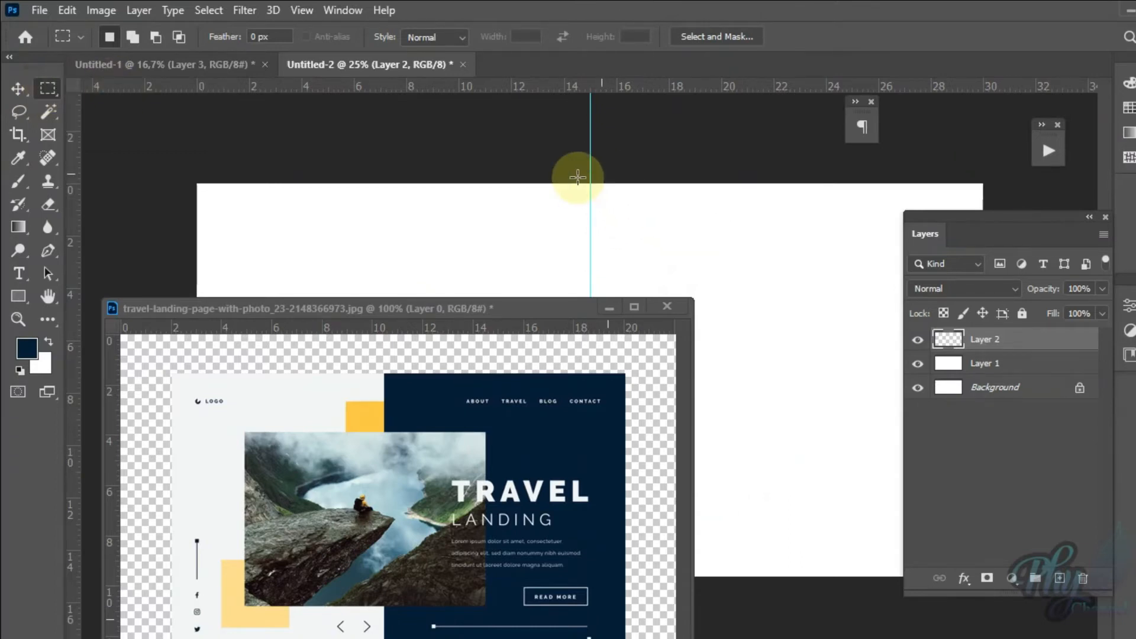
{"action": "left_click_drag", "start_coordinate": [588, 175], "coordinate": [1034, 604]}
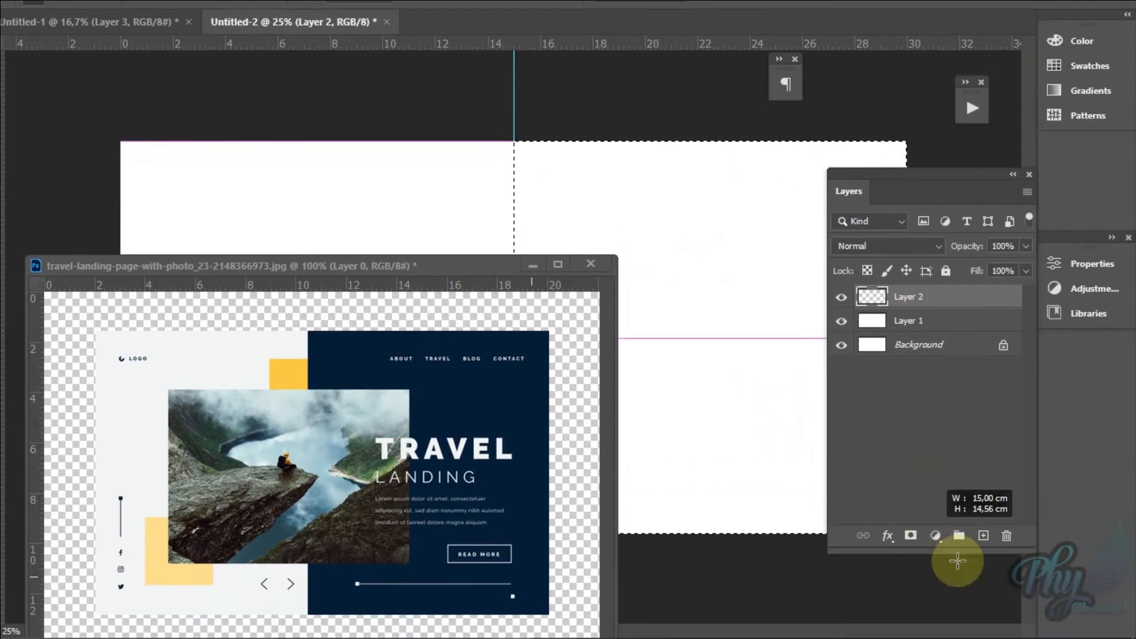
{"action": "left_click_drag", "start_coordinate": [958, 561], "coordinate": [1007, 627]}
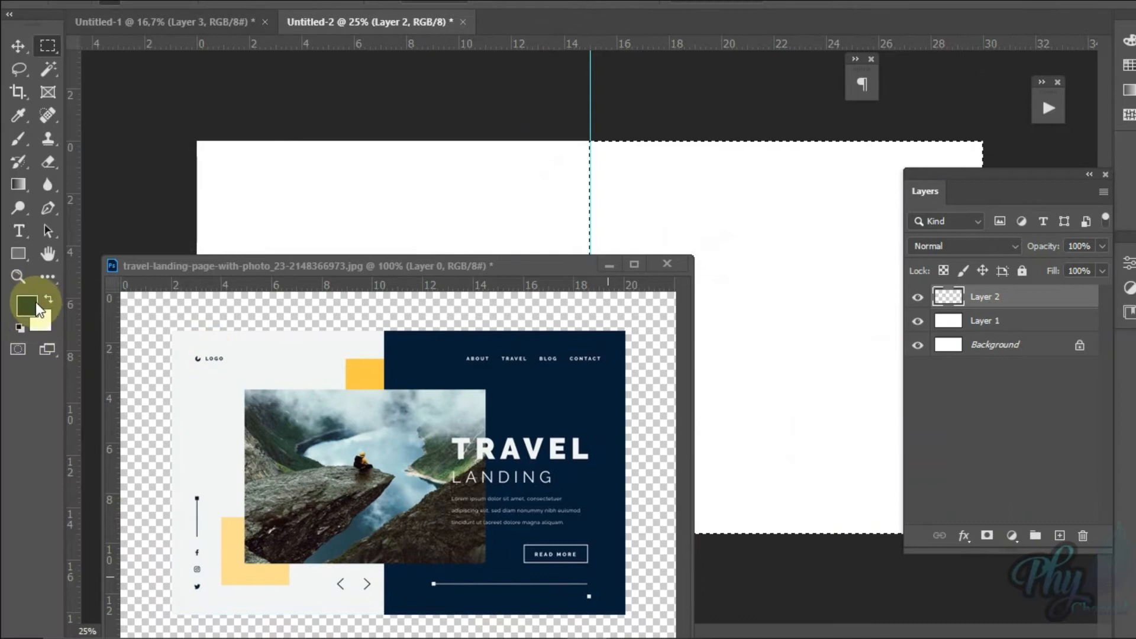
{"action": "key", "text": "d"}
{"action": "key", "text": "alt+BackSpace"}
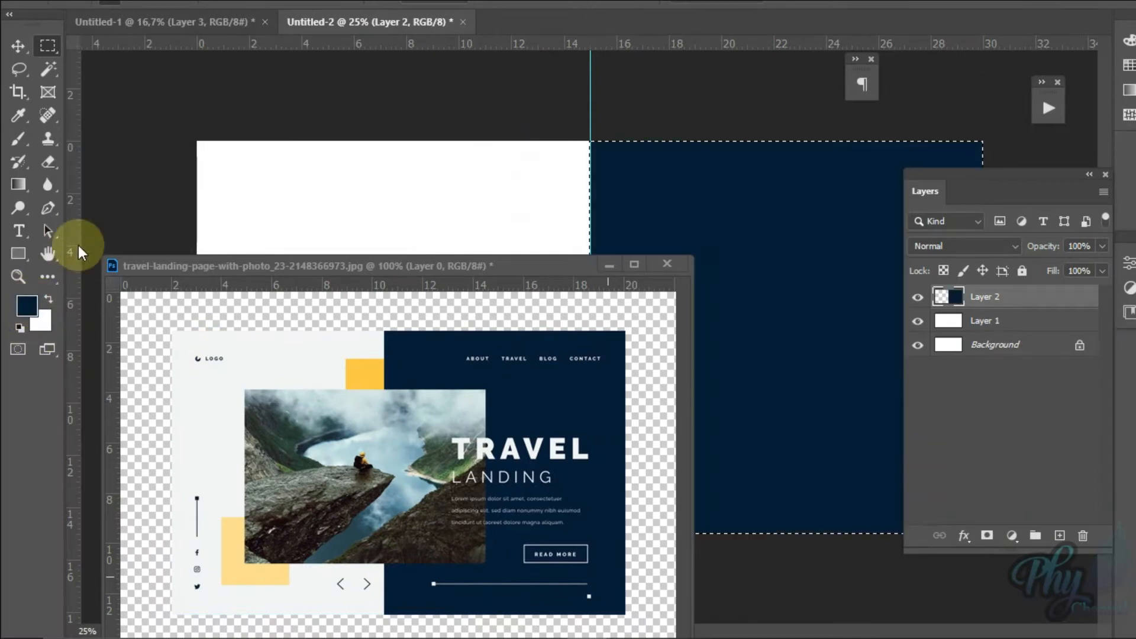
{"action": "key", "text": "ctrl+d"}
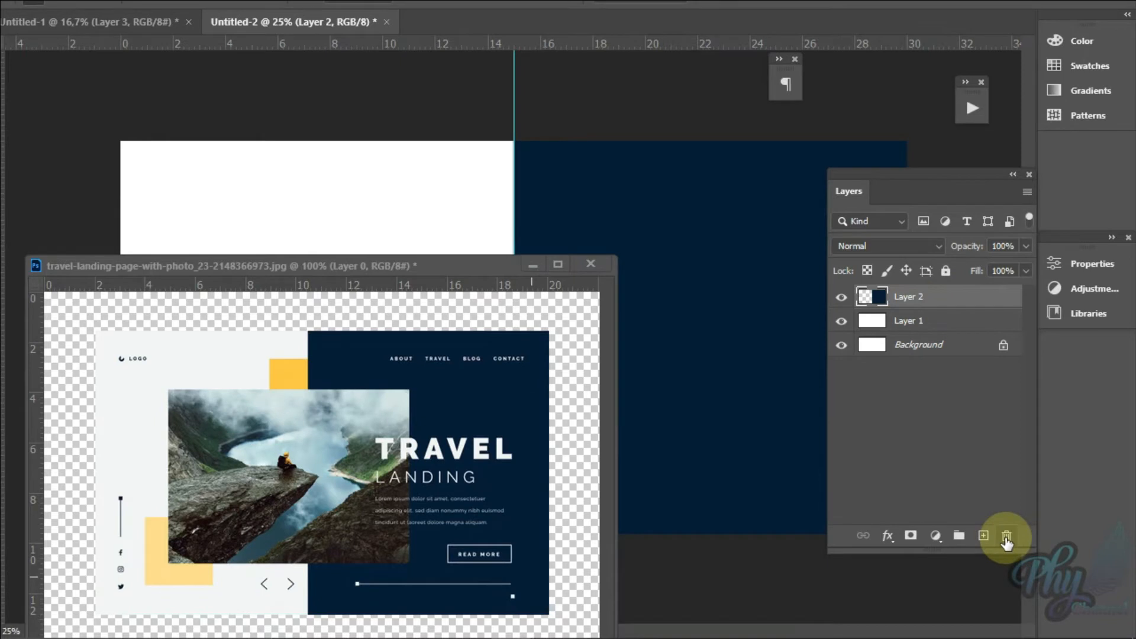
Step: Delete the navy Layer 2 and add a new empty layer above Layer 1
{"action": "left_click", "coordinate": [1007, 578]}
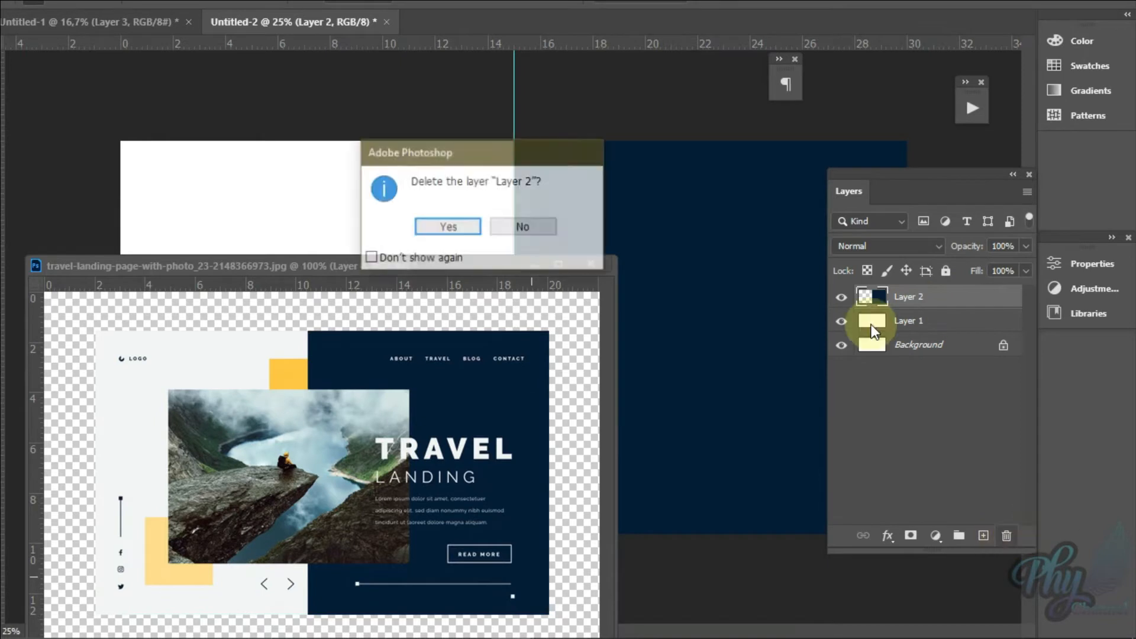
{"action": "key", "text": "Return"}
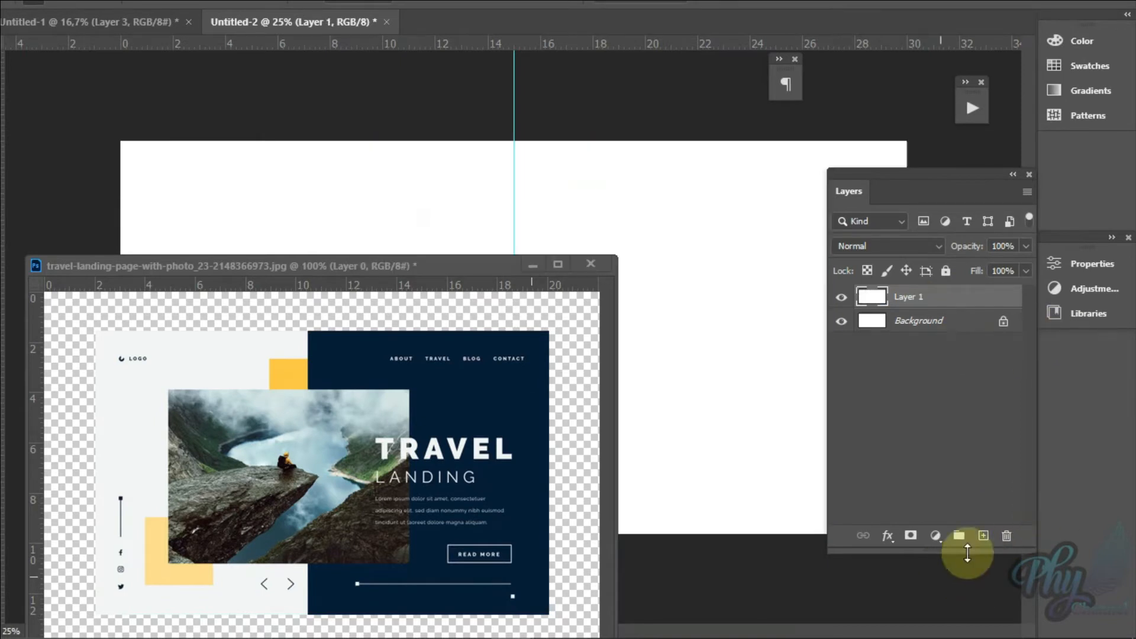
{"action": "left_click", "coordinate": [983, 535]}
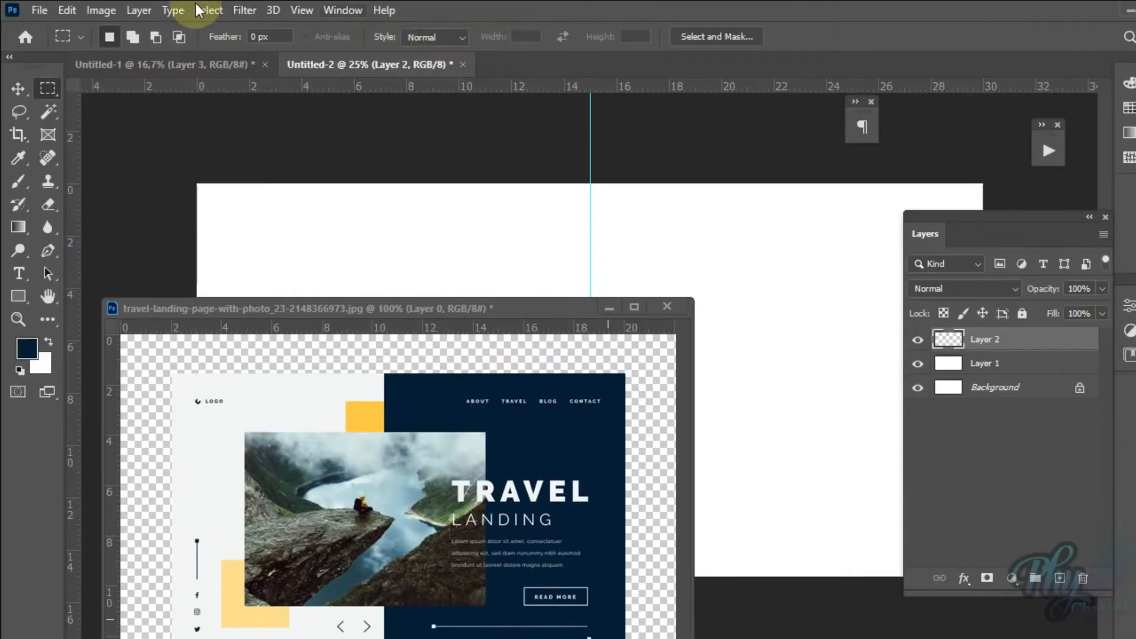
Step: Reposition the floating landing-page window to examine its composition against the new canvas, and return to Untitled-2
{"action": "left_click", "coordinate": [41, 87]}
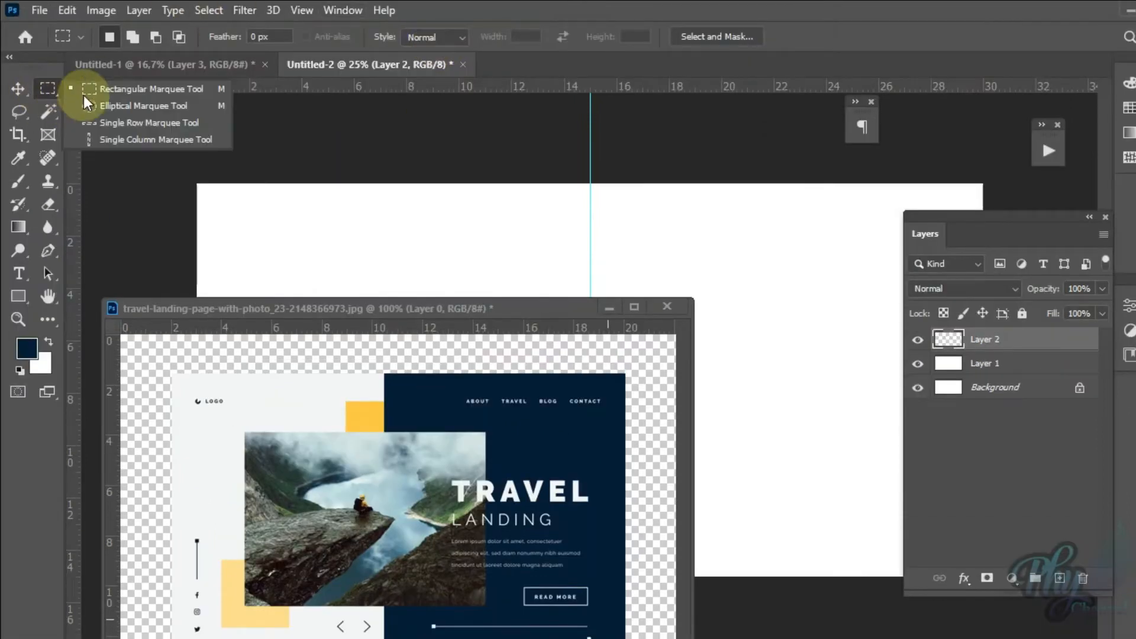
{"action": "left_click_drag", "start_coordinate": [445, 303], "coordinate": [631, 400]}
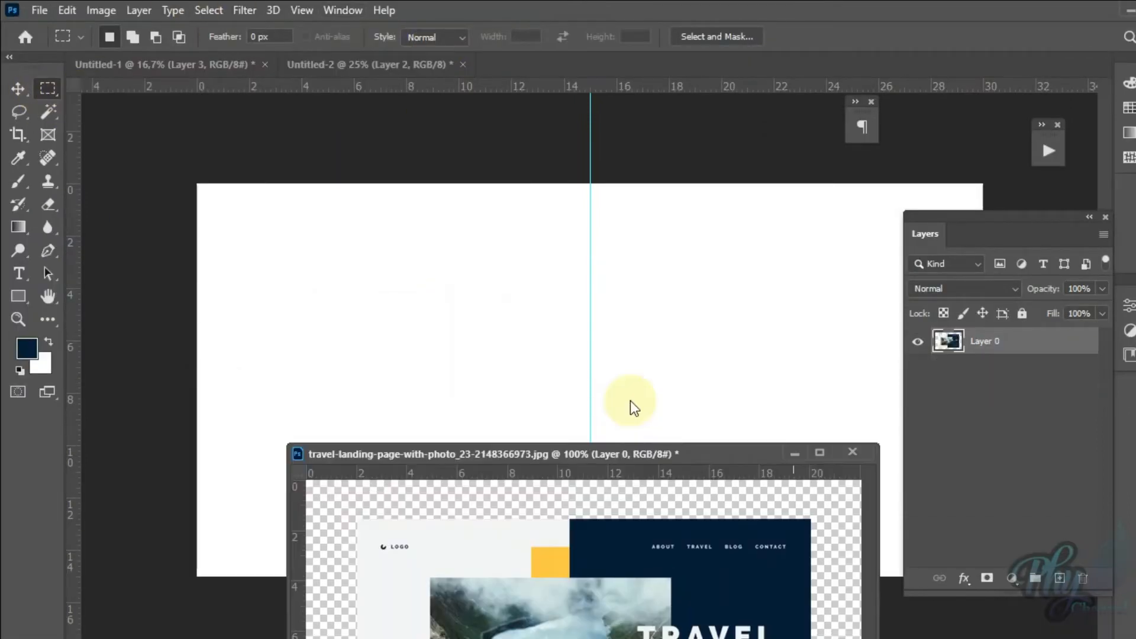
{"action": "left_click_drag", "start_coordinate": [680, 318], "coordinate": [730, 302]}
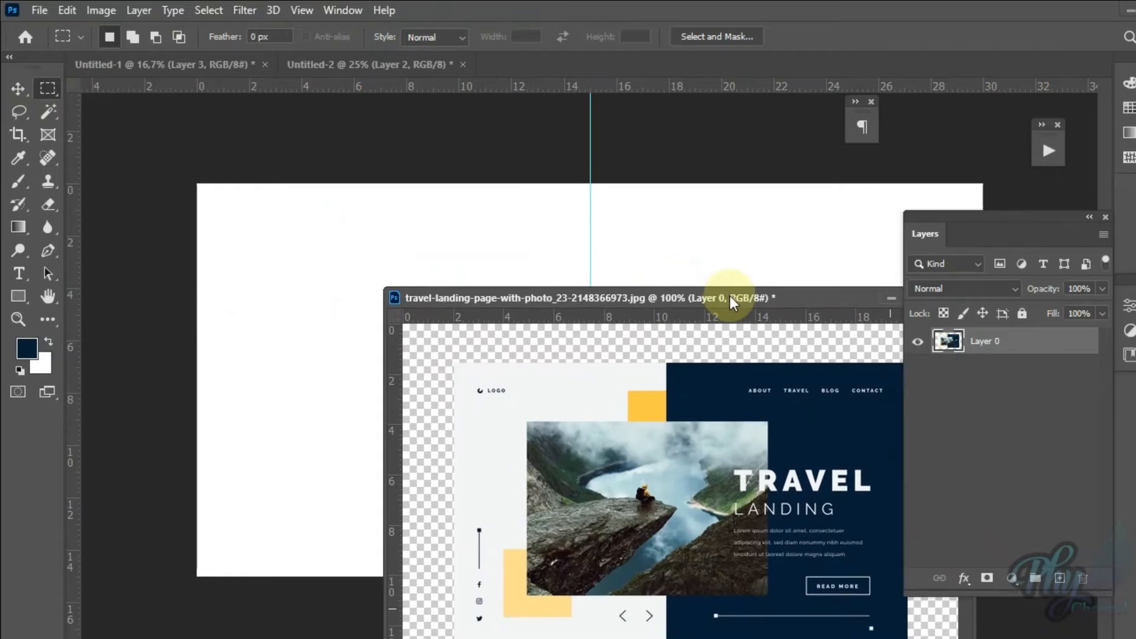
{"action": "left_click", "coordinate": [516, 232]}
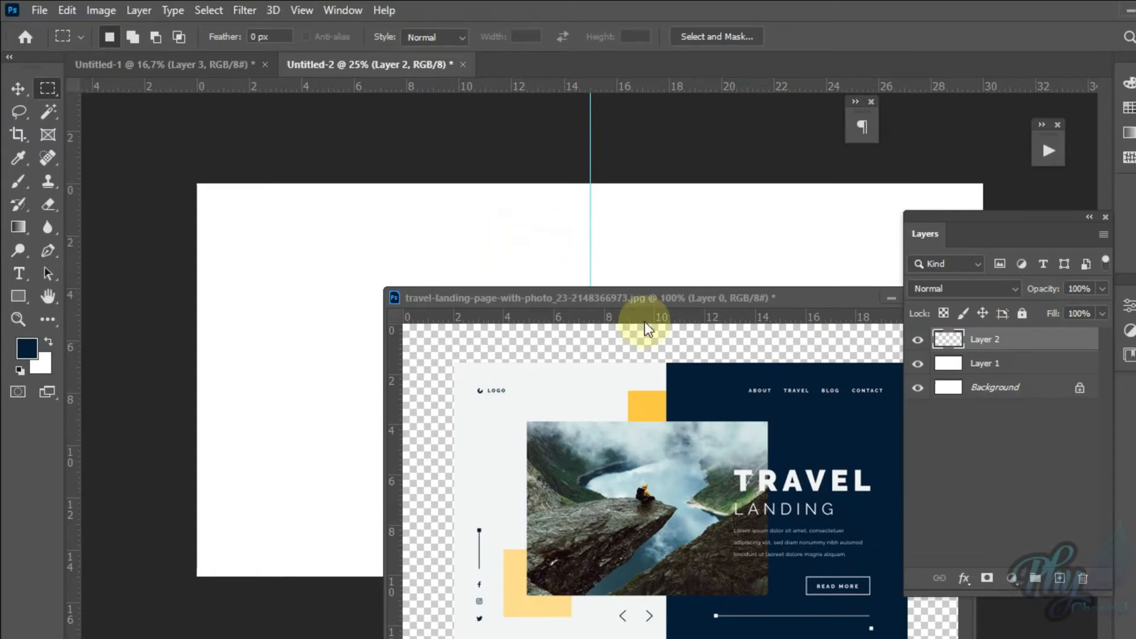
{"action": "left_click_drag", "start_coordinate": [641, 303], "coordinate": [305, 385]}
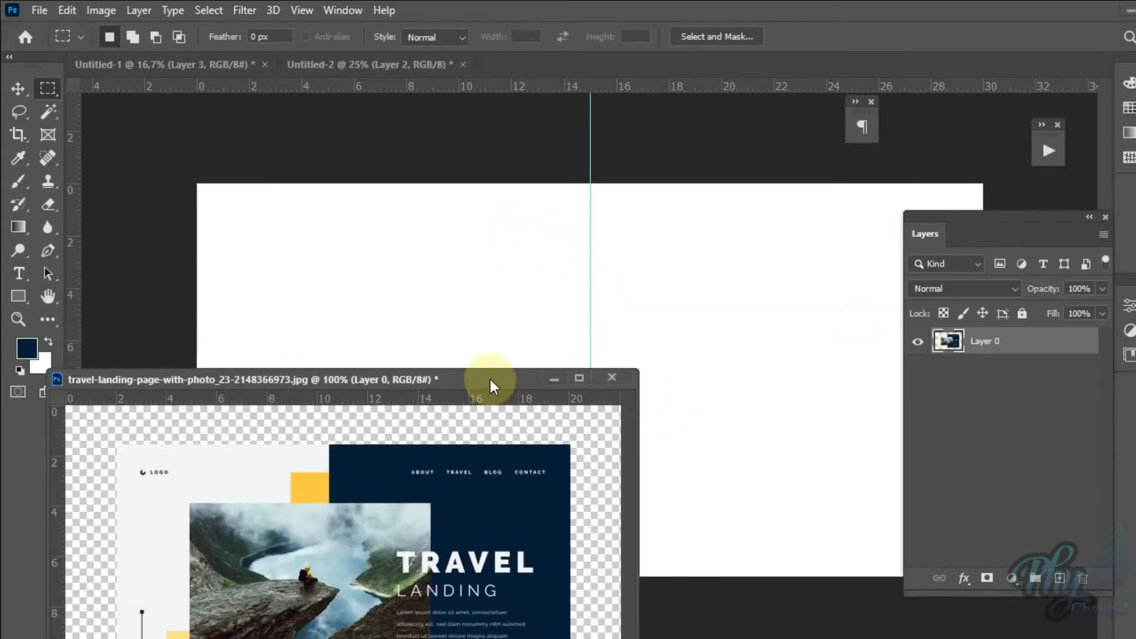
{"action": "left_click_drag", "start_coordinate": [489, 380], "coordinate": [798, 176]}
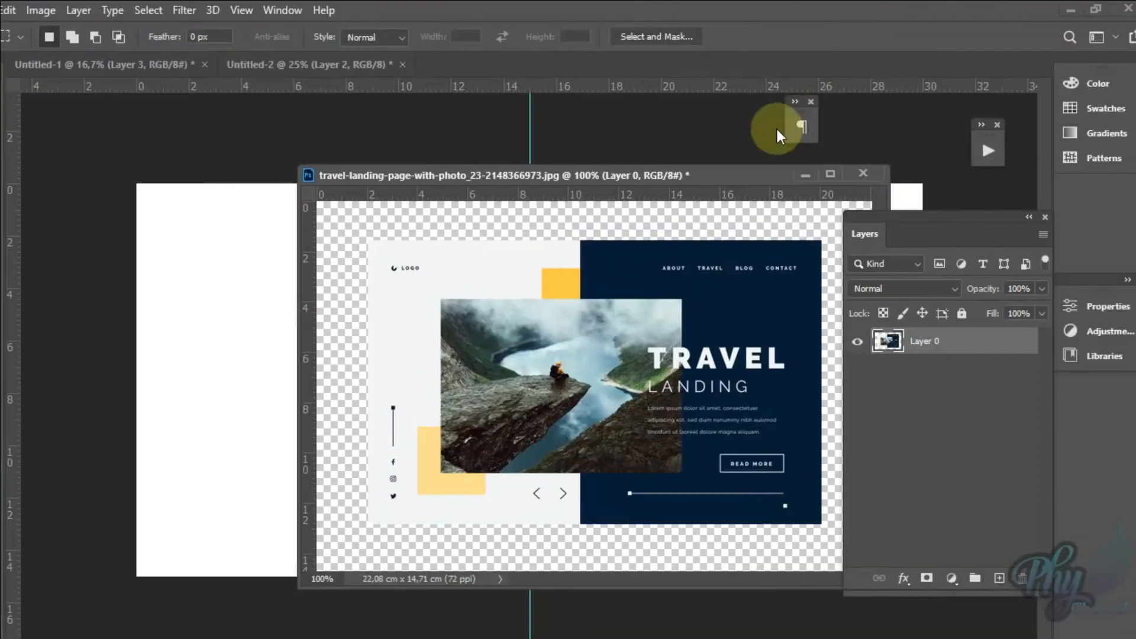
{"action": "left_click", "coordinate": [869, 131]}
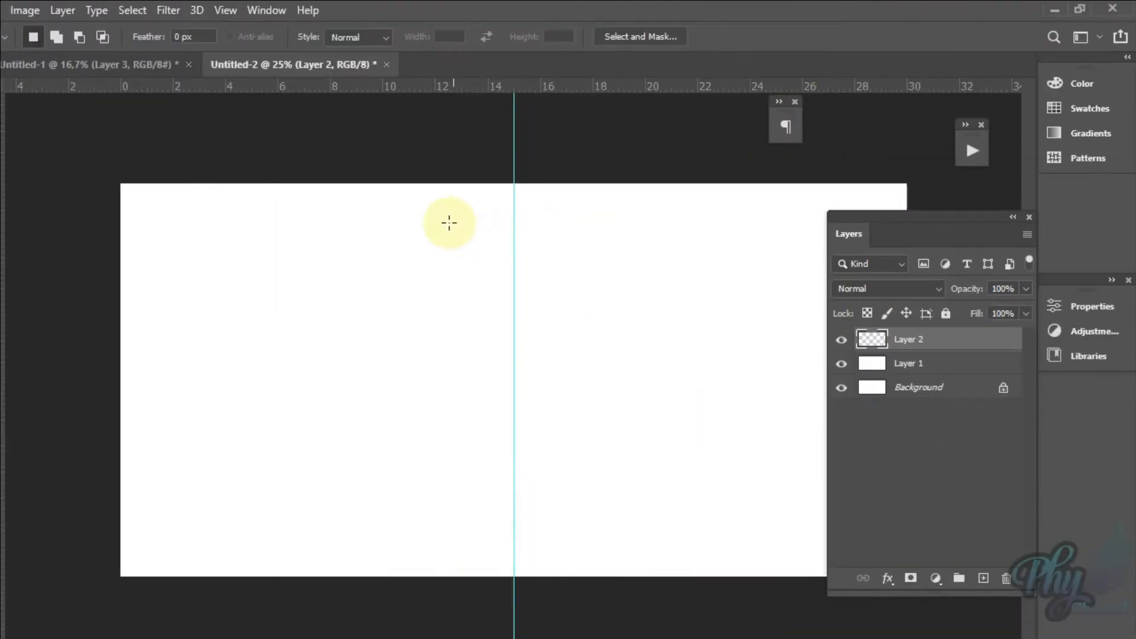
Step: Select a square area about 4.3 cm wide straddling the guide near the canvas's upper edge, nudging the selection right until it is centred
{"action": "left_click_drag", "start_coordinate": [453, 223], "coordinate": [566, 335]}
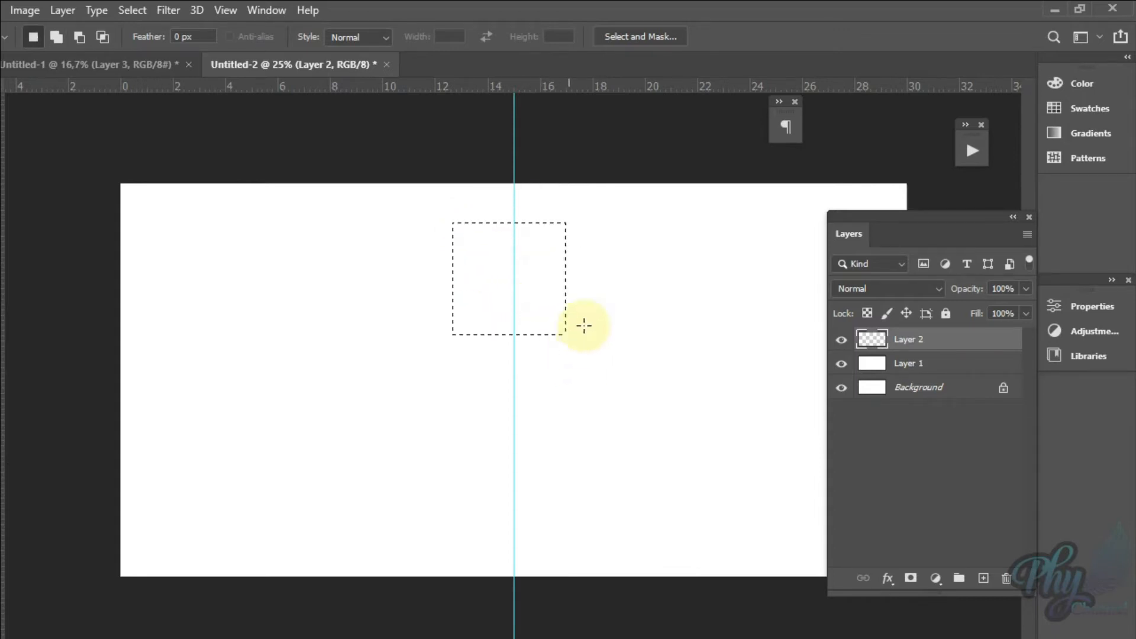
{"action": "key", "text": "Right"}
{"action": "key", "text": "Right"}
{"action": "key", "text": "Right"}
{"action": "key", "text": "Right"}
{"action": "key", "text": "Right"}
{"action": "key", "text": "Right"}
{"action": "key", "text": "Right"}
{"action": "key", "text": "Right"}
{"action": "key", "text": "Right"}
{"action": "key", "text": "Right"}
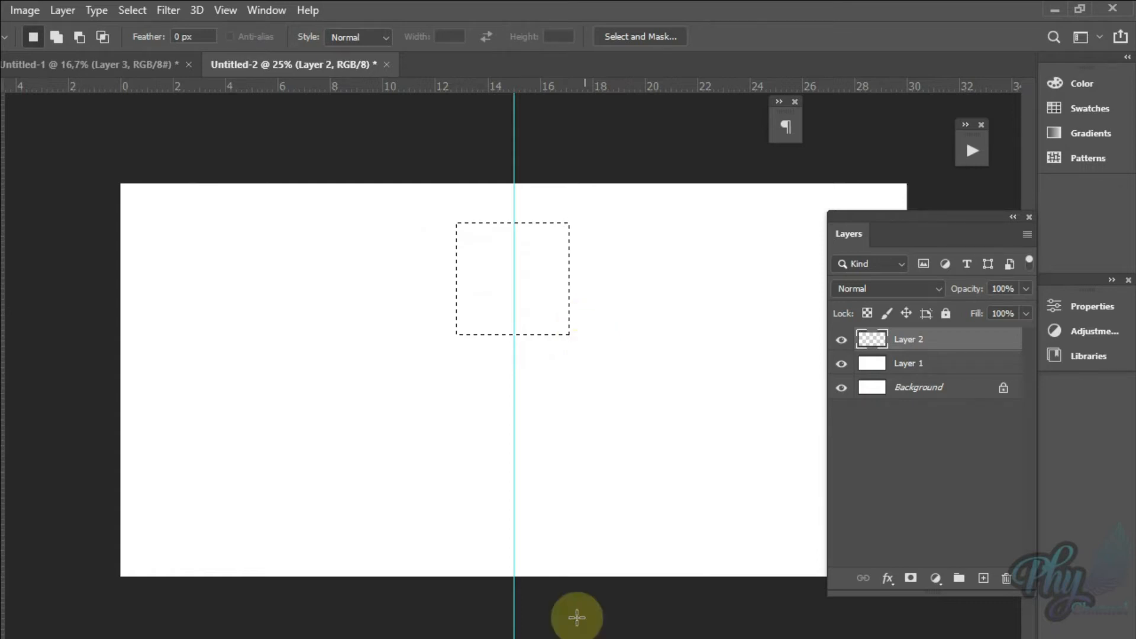
Step: Bring up the floating travel landing page and sample its upper golden-yellow square as the foreground colour
{"action": "mouse_move", "coordinate": [507, 638]}
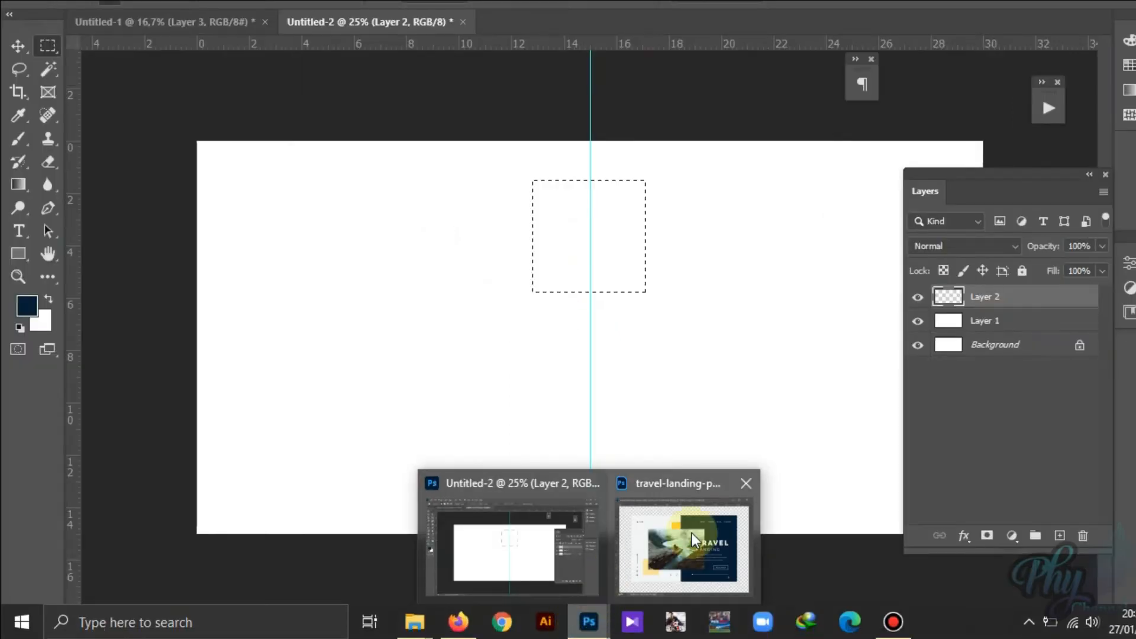
{"action": "left_click", "coordinate": [694, 539]}
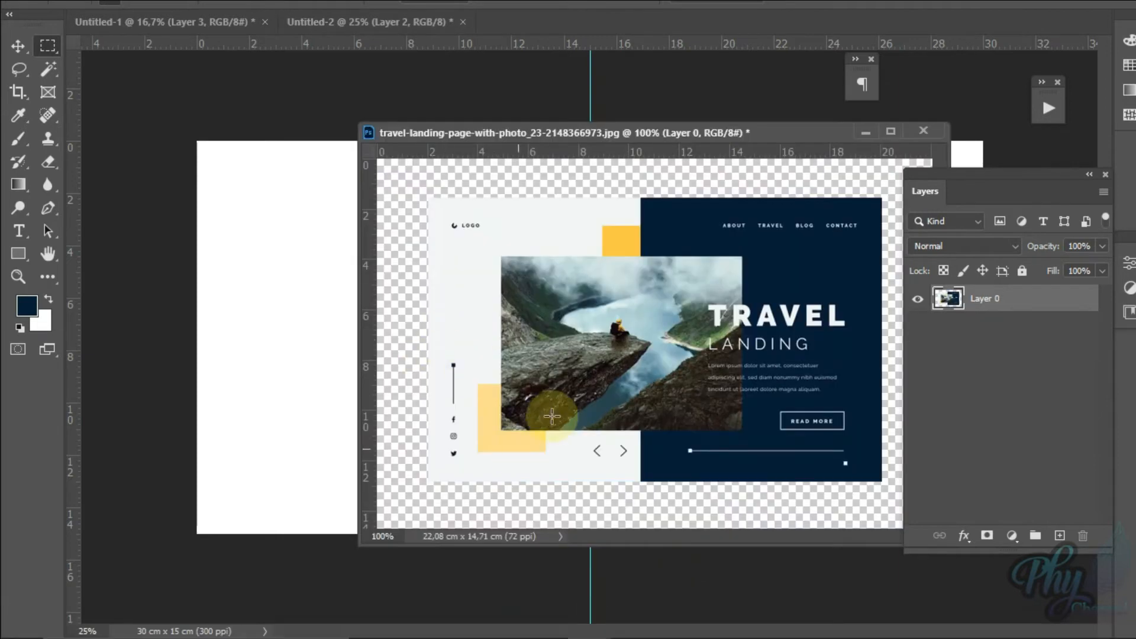
{"action": "left_click_drag", "start_coordinate": [530, 133], "coordinate": [276, 295]}
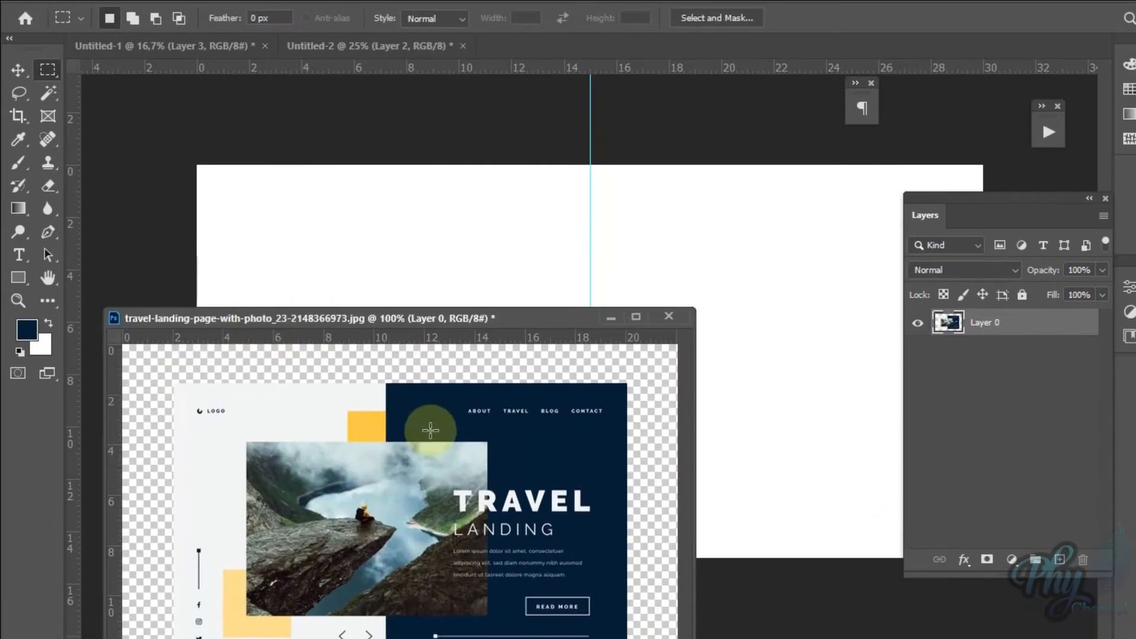
{"action": "left_click", "coordinate": [32, 332]}
{"action": "left_click_drag", "start_coordinate": [462, 222], "coordinate": [660, 556]}
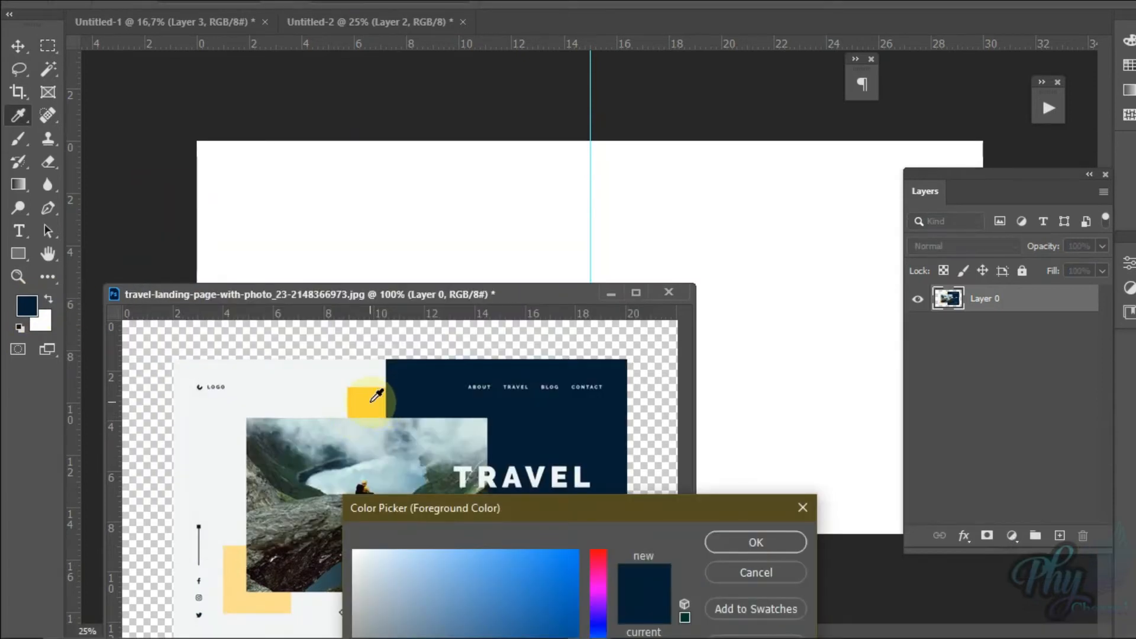
{"action": "left_click", "coordinate": [372, 400]}
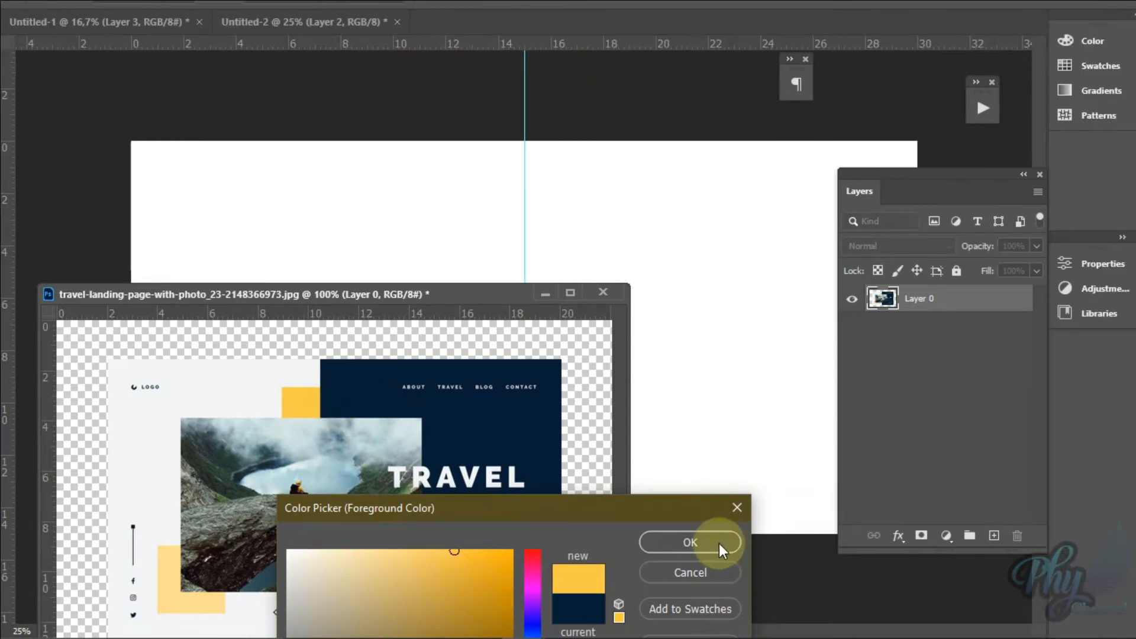
{"action": "left_click", "coordinate": [690, 542]}
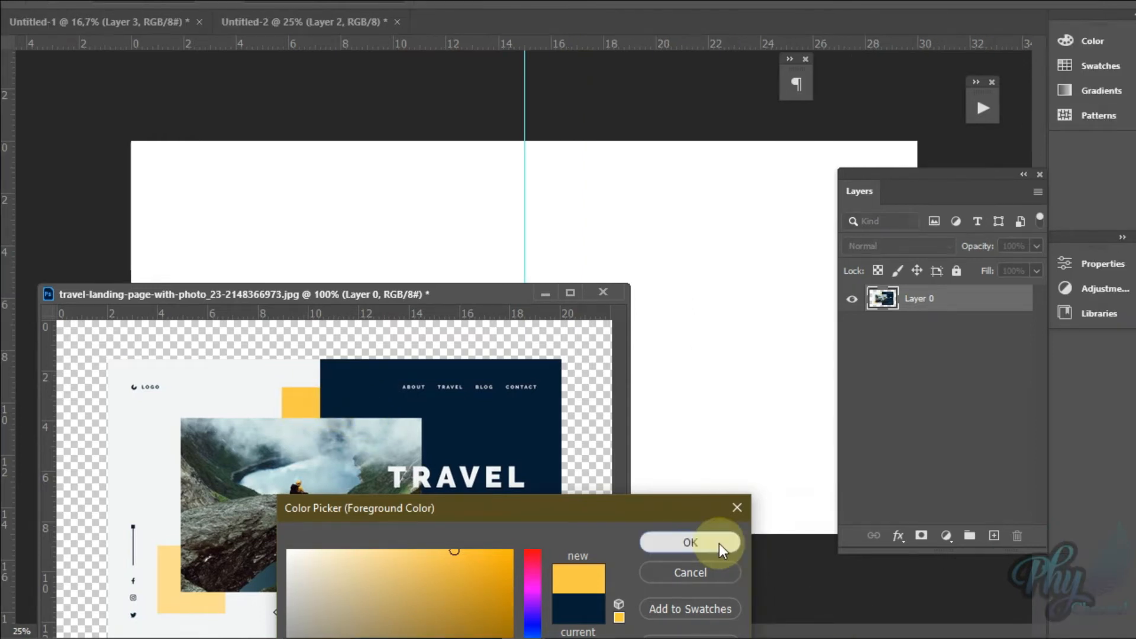
Step: Return to Untitled-2, fill the square selection on Layer 2 with the golden-yellow foreground colour, and deselect
{"action": "left_click", "coordinate": [540, 293]}
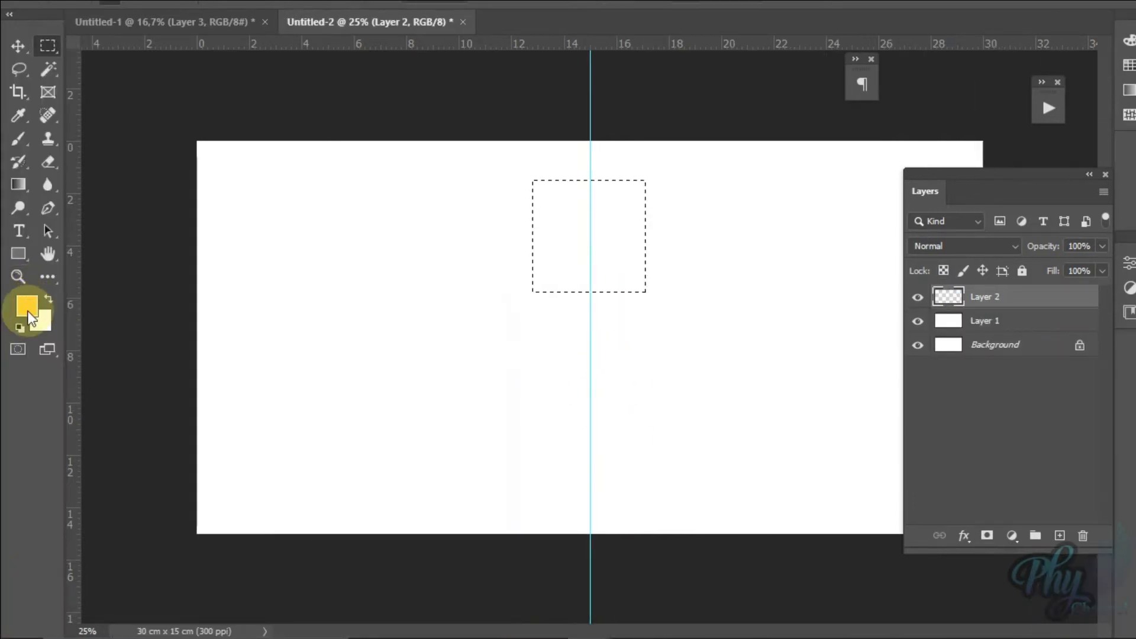
{"action": "key", "text": "alt+BackSpace"}
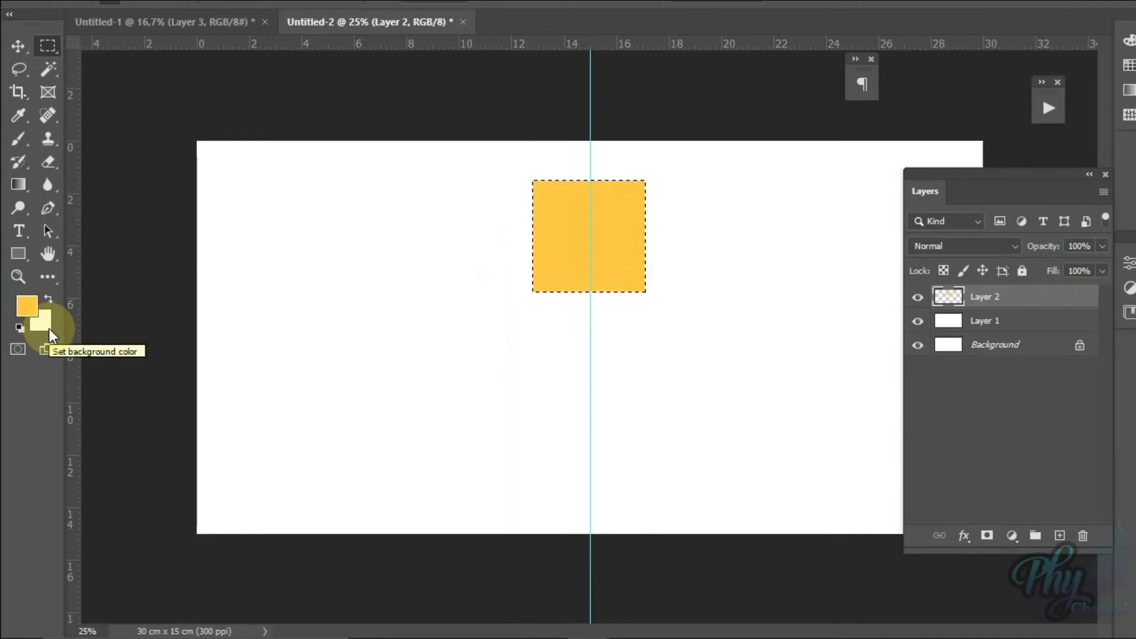
{"action": "key", "text": "ctrl+d"}
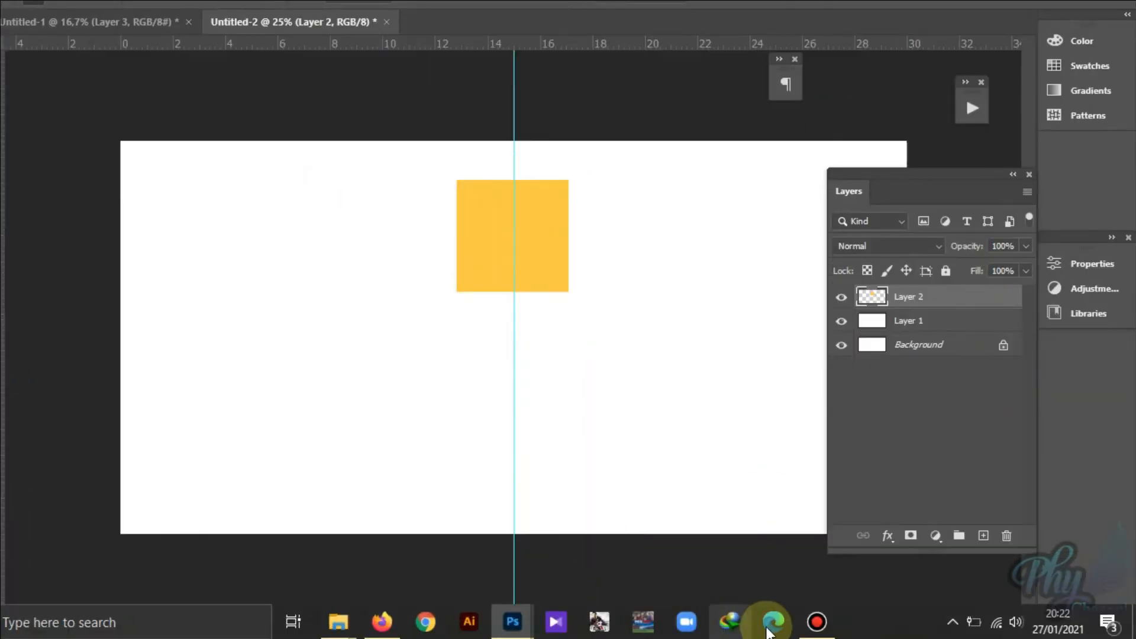
Step: Sample the pale yellow square below the landing page's photo as the background colour, and minimize the landing-page window
{"action": "mouse_move", "coordinate": [811, 631]}
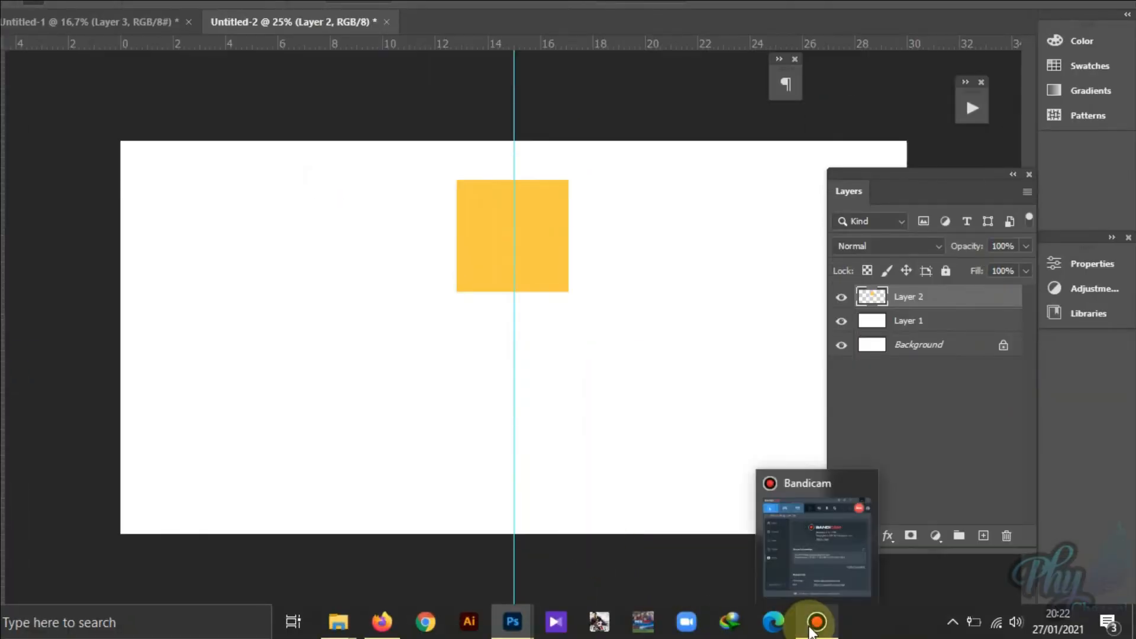
{"action": "mouse_move", "coordinate": [516, 619]}
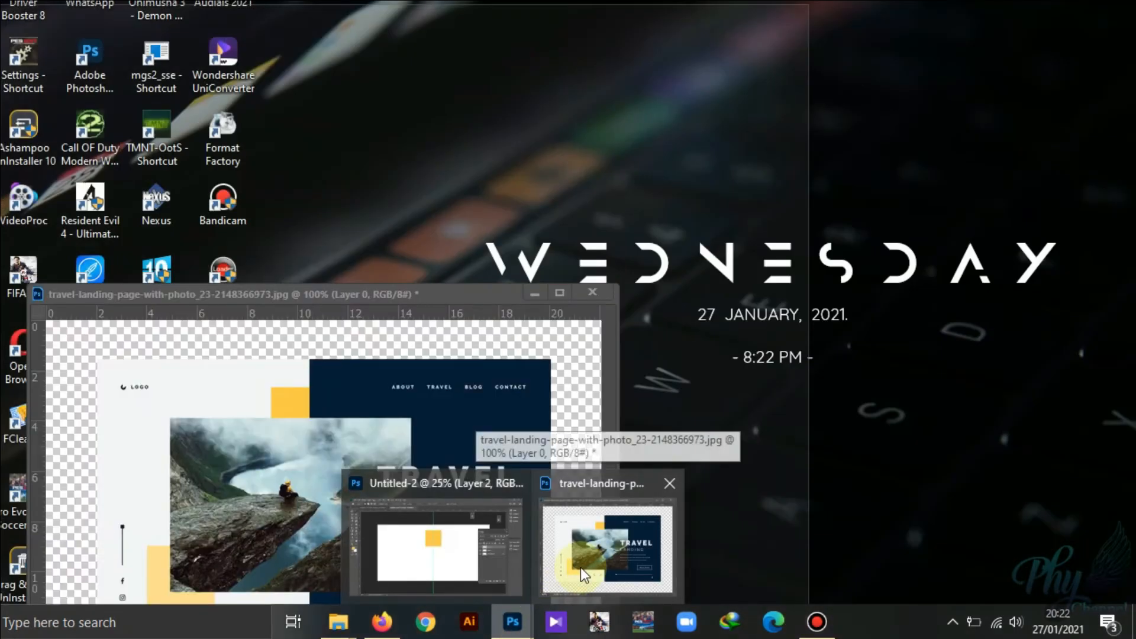
{"action": "left_click", "coordinate": [580, 567]}
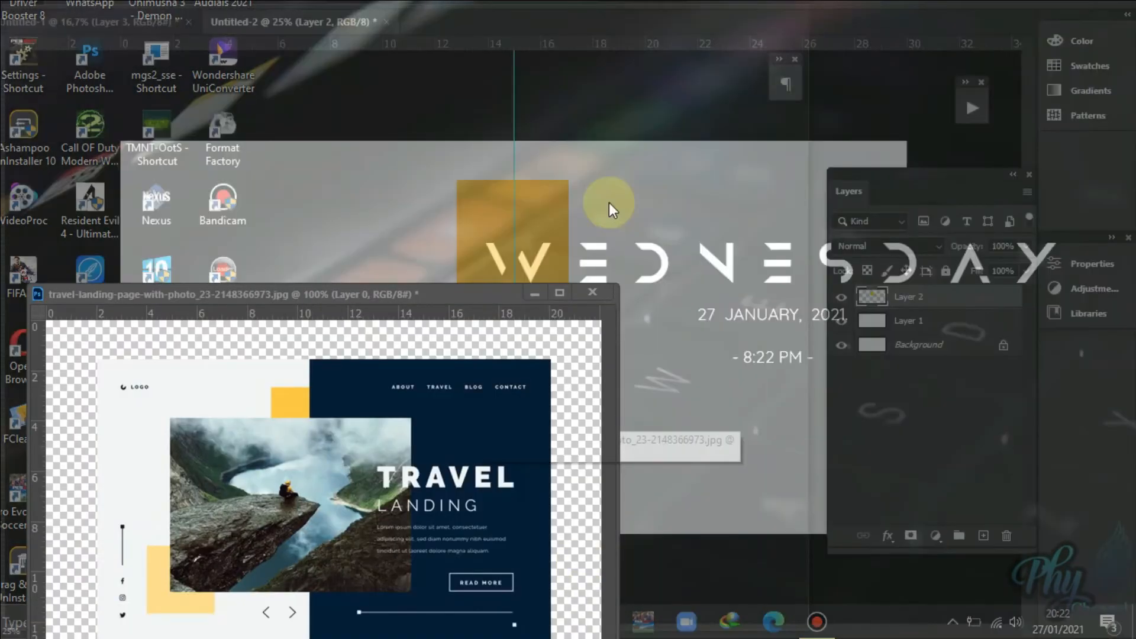
{"action": "left_click_drag", "start_coordinate": [446, 299], "coordinate": [670, 225]}
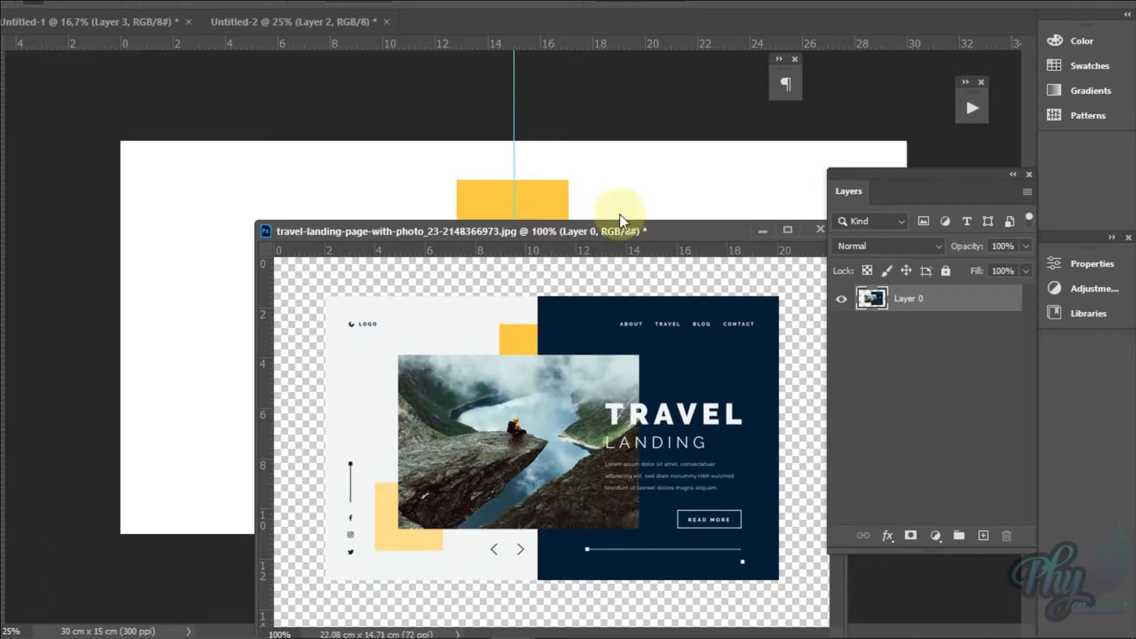
{"action": "left_click_drag", "start_coordinate": [618, 236], "coordinate": [380, 414]}
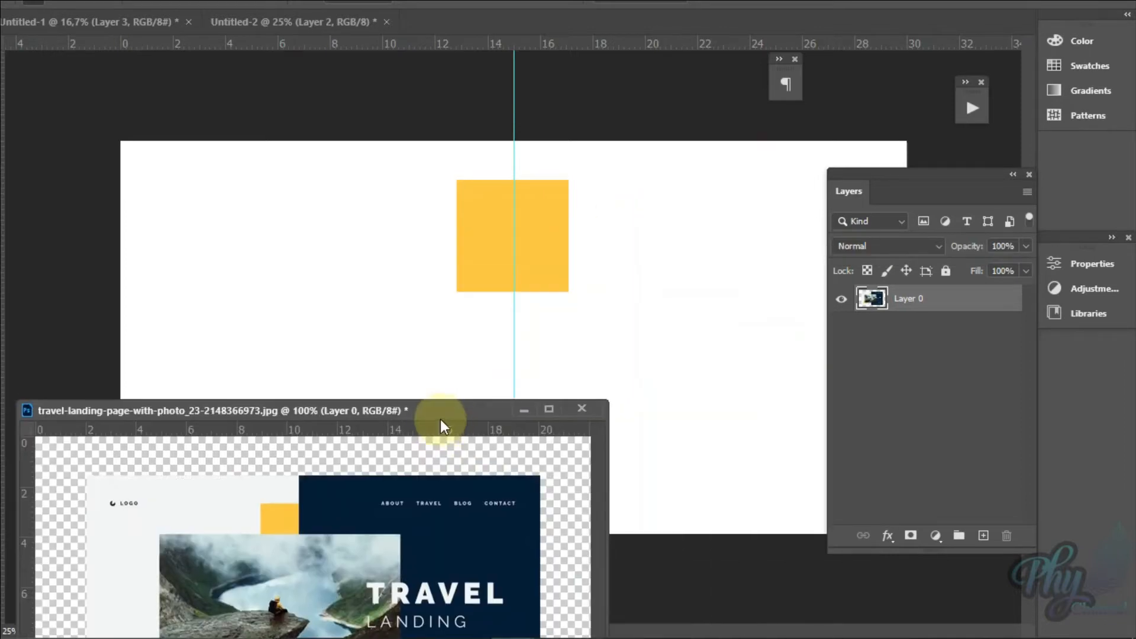
{"action": "left_click_drag", "start_coordinate": [450, 413], "coordinate": [725, 143]}
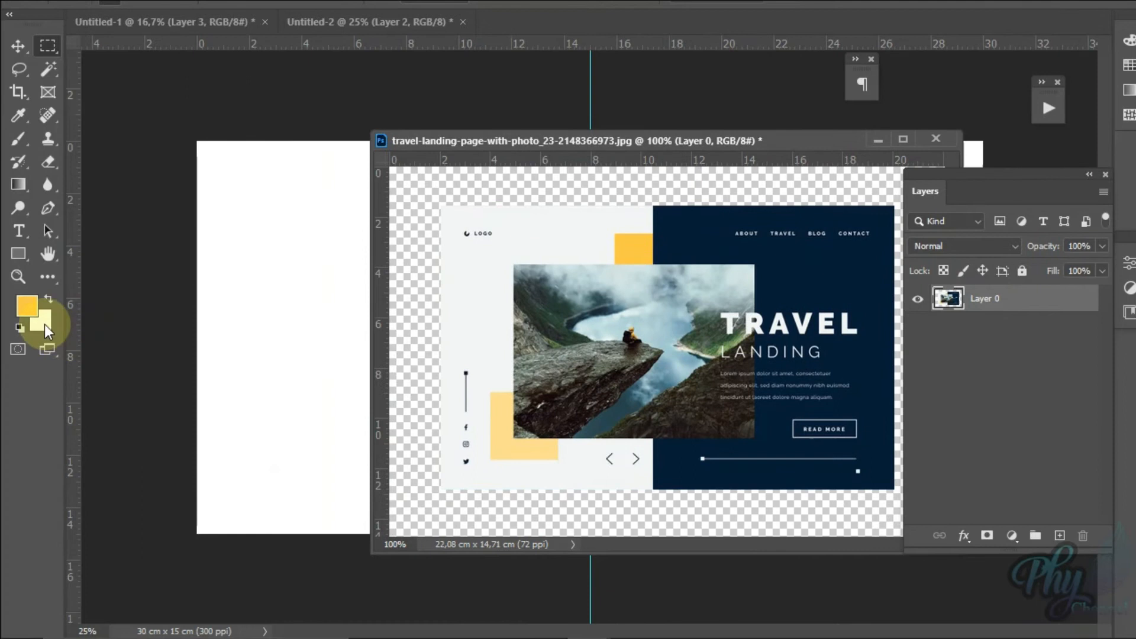
{"action": "left_click", "coordinate": [44, 325]}
{"action": "left_click_drag", "start_coordinate": [507, 291], "coordinate": [321, 517]}
{"action": "left_click", "coordinate": [523, 441]}
{"action": "left_click", "coordinate": [577, 548]}
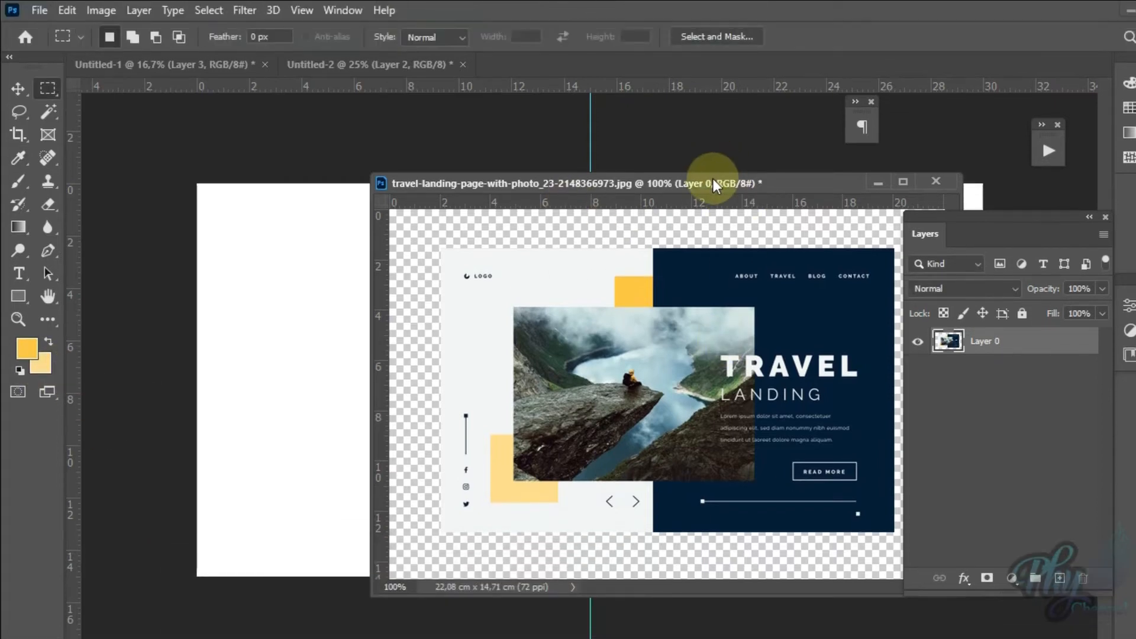
{"action": "left_click_drag", "start_coordinate": [712, 136], "coordinate": [592, 344]}
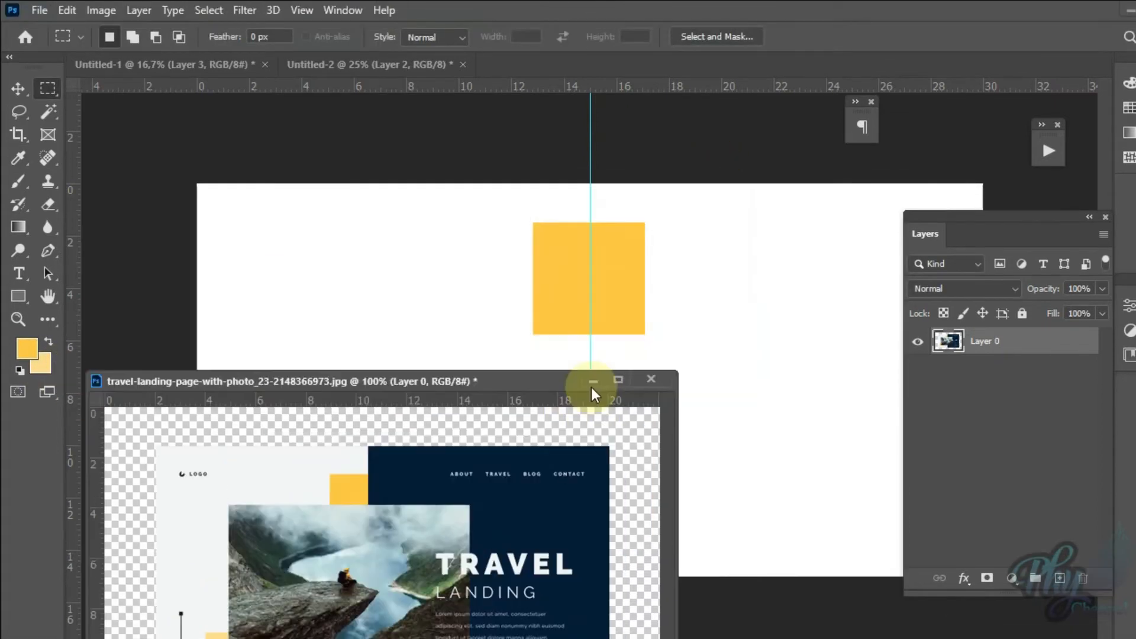
{"action": "left_click", "coordinate": [593, 382]}
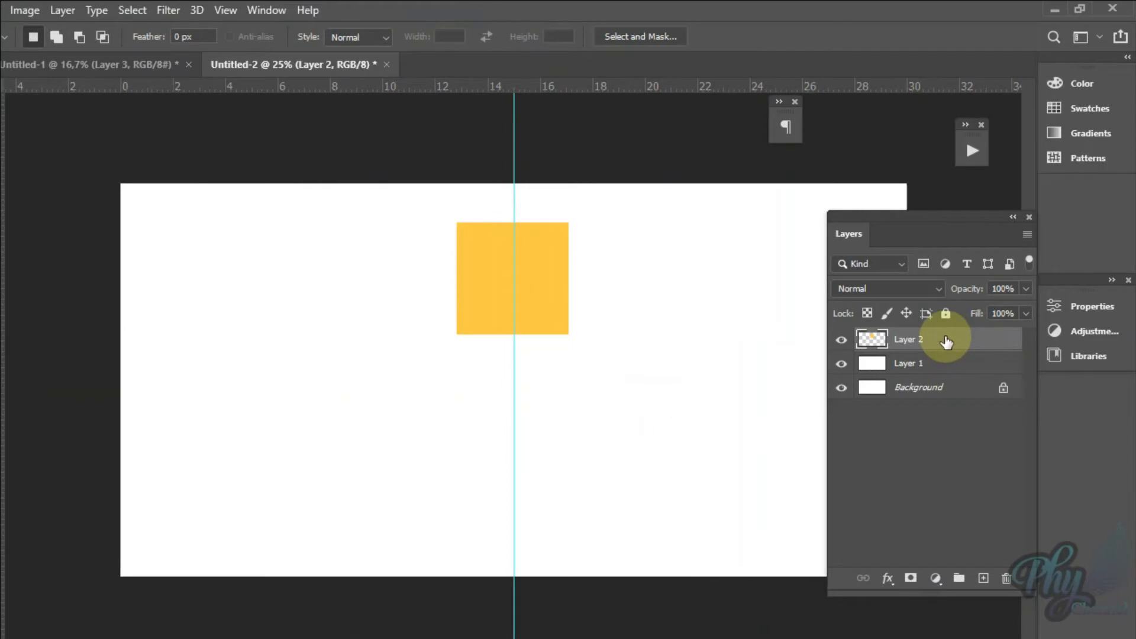
Step: Duplicate Layer 2 and move the copied square to the canvas's lower left, about 2 cm from the left edge
{"action": "left_click_drag", "start_coordinate": [947, 342], "coordinate": [993, 553]}
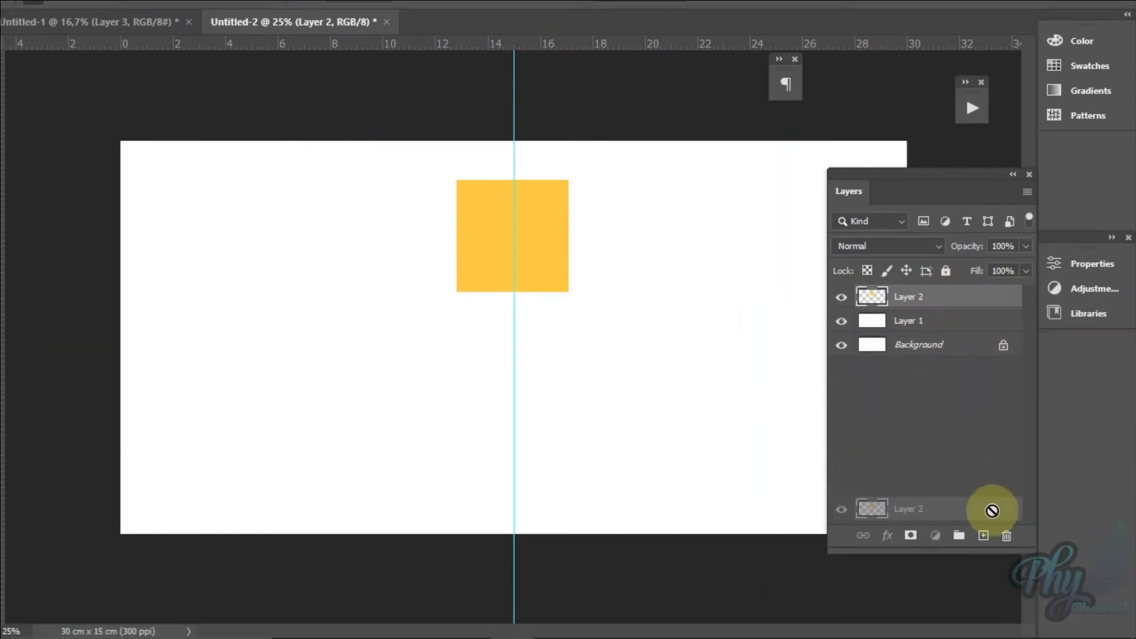
{"action": "left_click_drag", "start_coordinate": [992, 510], "coordinate": [984, 536]}
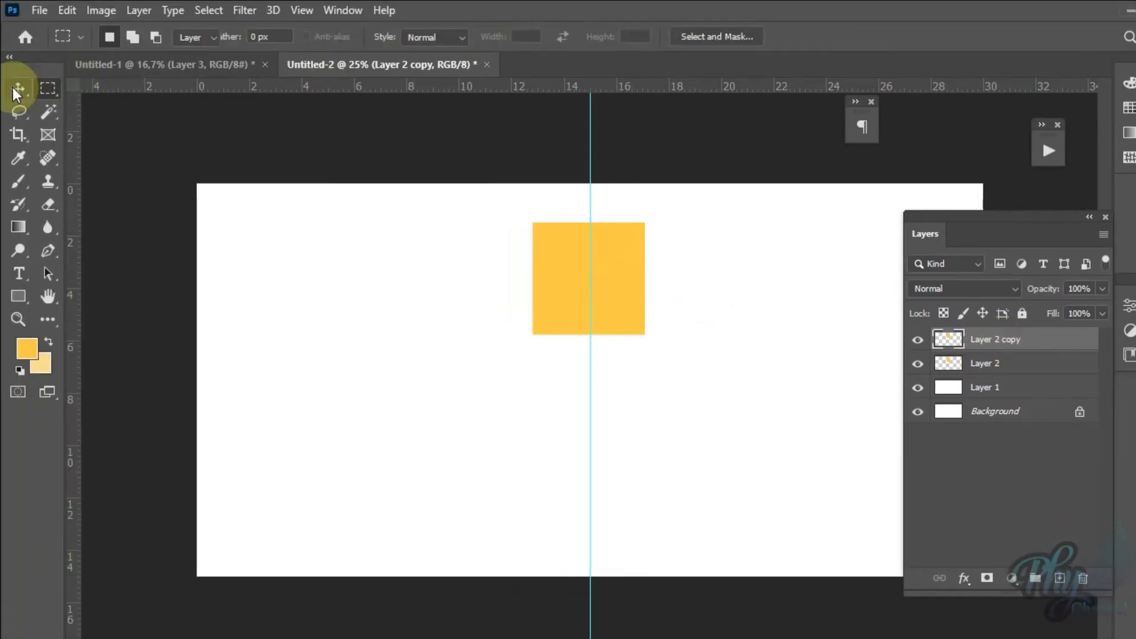
{"action": "left_click", "coordinate": [17, 90]}
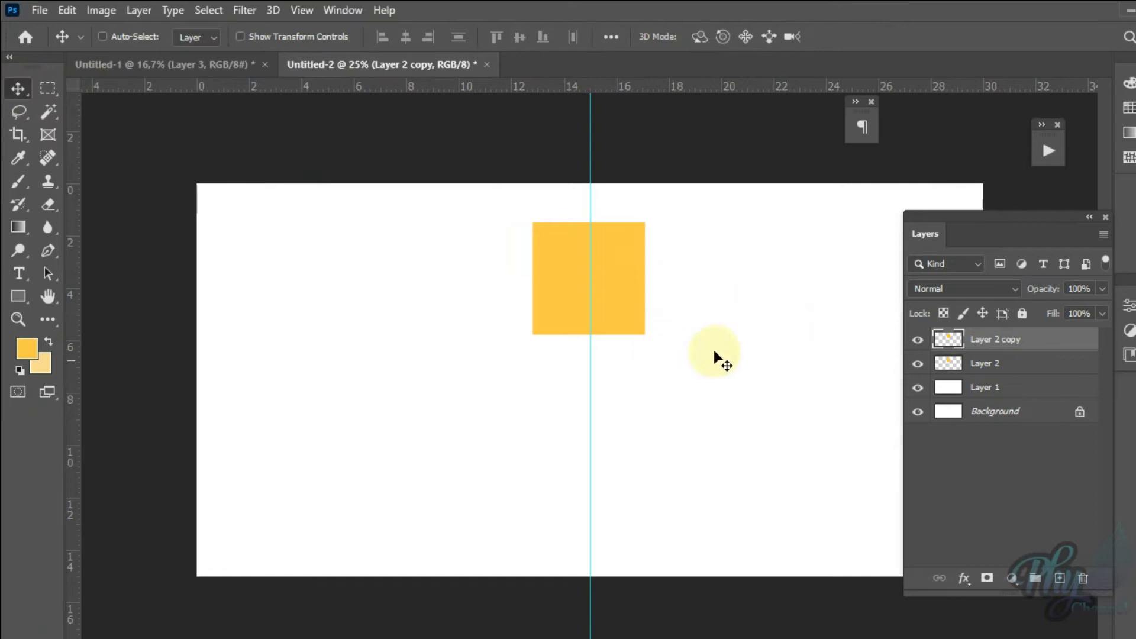
{"action": "left_click_drag", "start_coordinate": [608, 290], "coordinate": [326, 484]}
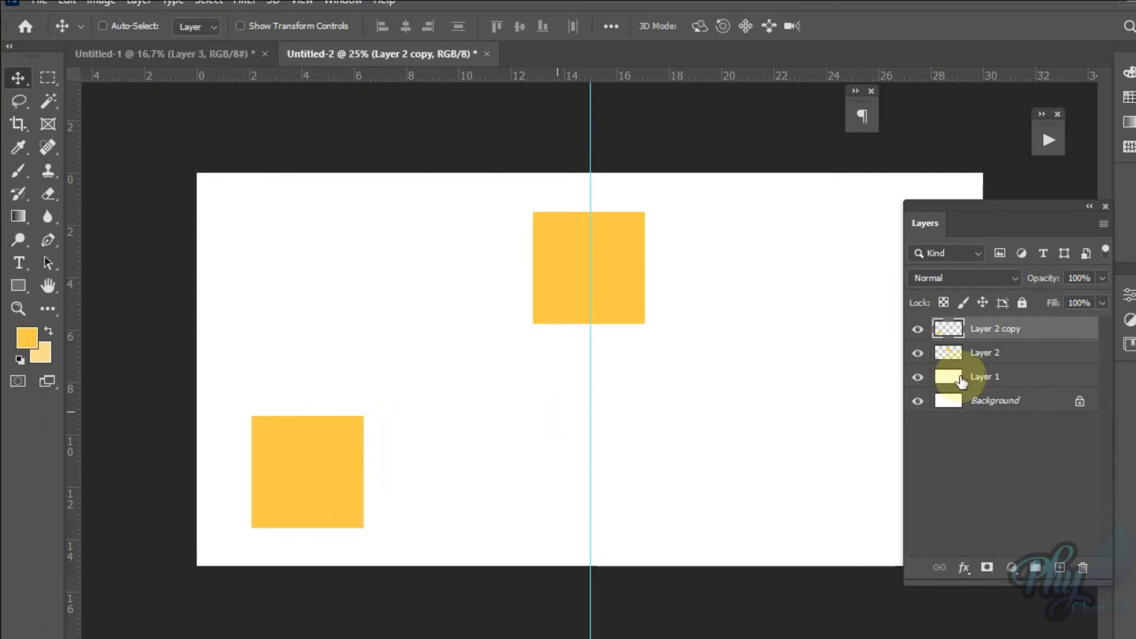
{"action": "left_click", "coordinate": [1013, 568]}
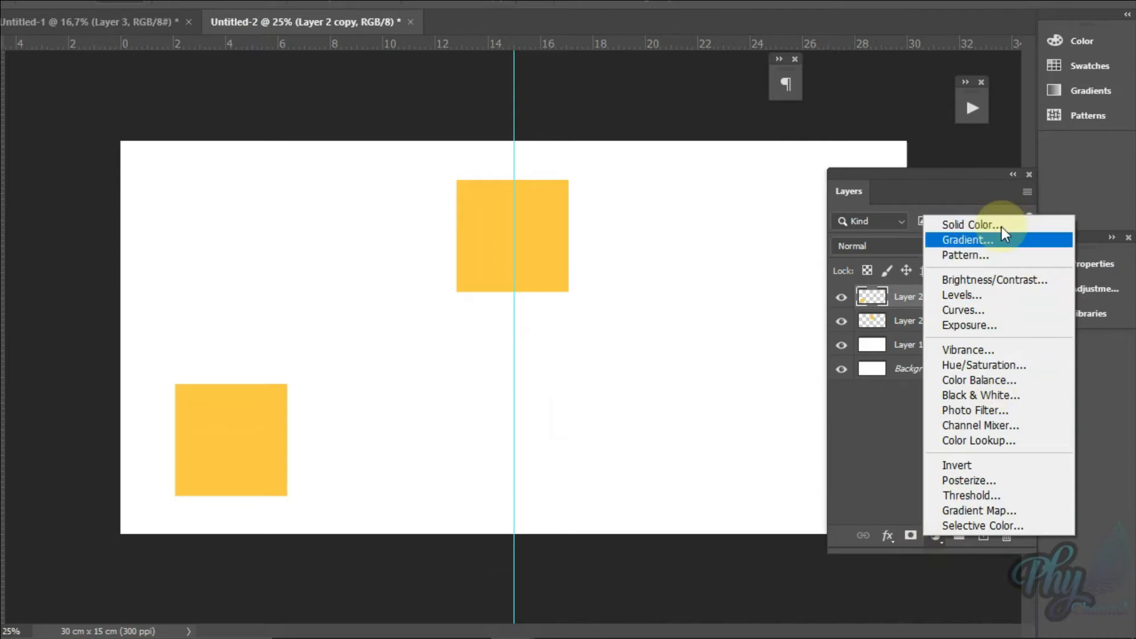
{"action": "left_click", "coordinate": [904, 503]}
{"action": "left_click", "coordinate": [937, 538]}
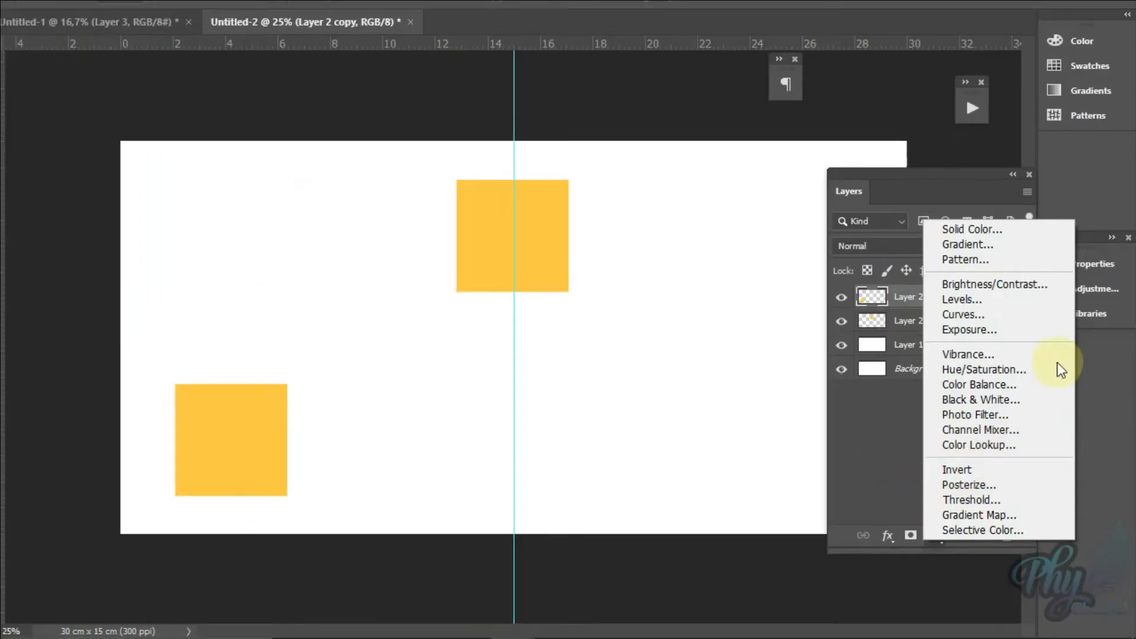
{"action": "left_click", "coordinate": [971, 228]}
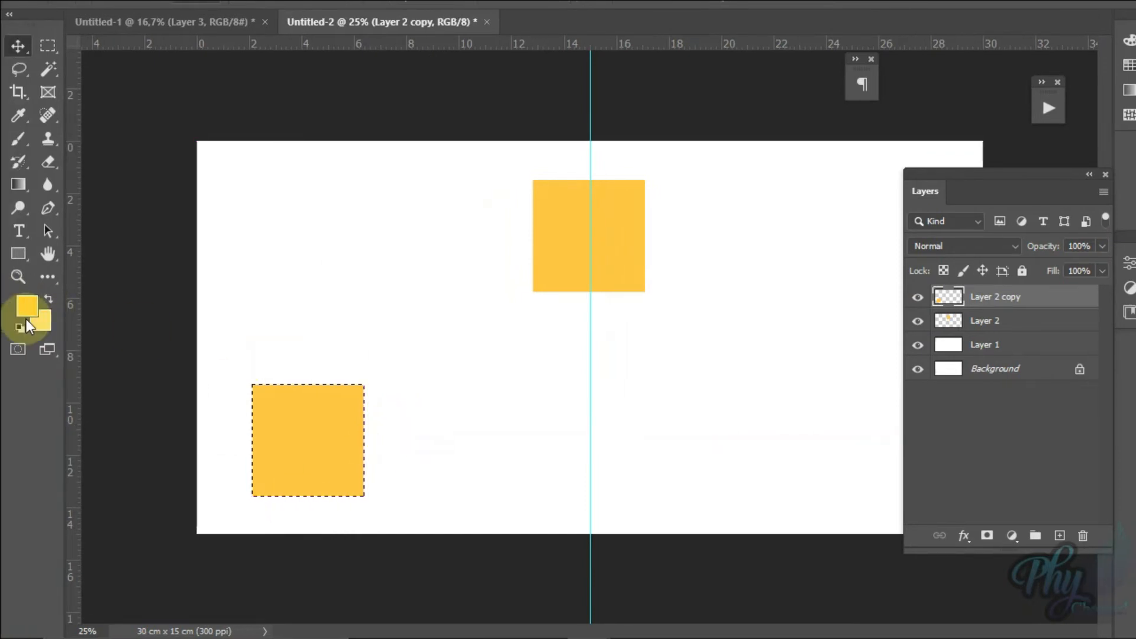
Step: Fill the lower-left square on Layer 2 copy with the pale yellow background colour
{"action": "key", "text": "ctrl+BackSpace"}
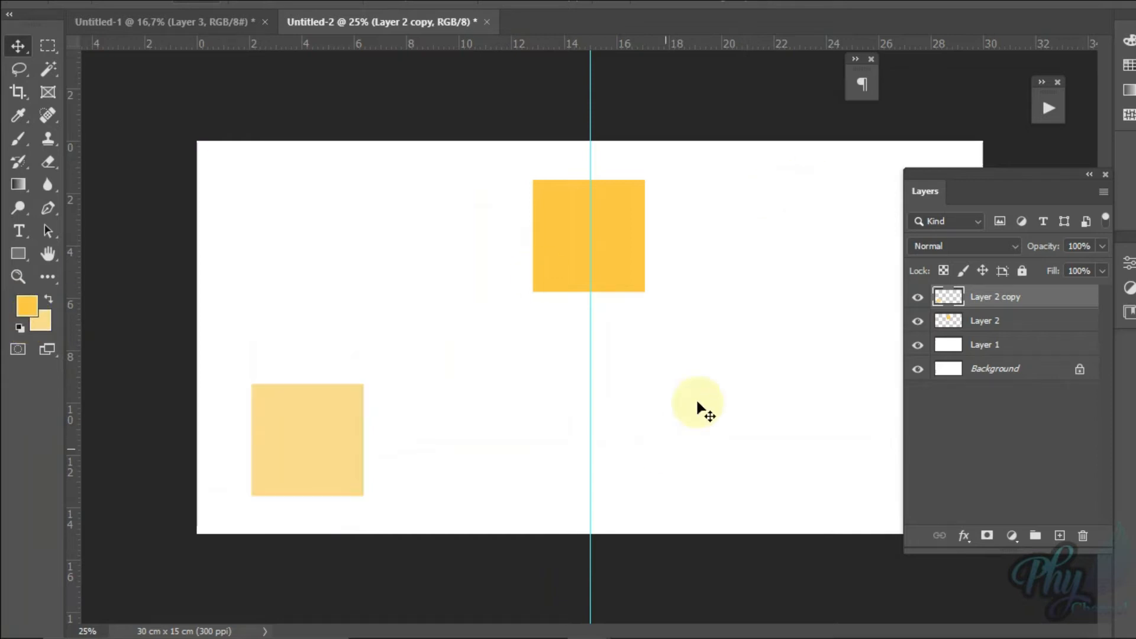
Step: Sample the navy of the landing page's right half as the foreground colour, and minimize the landing-page window
{"action": "mouse_move", "coordinate": [919, 637]}
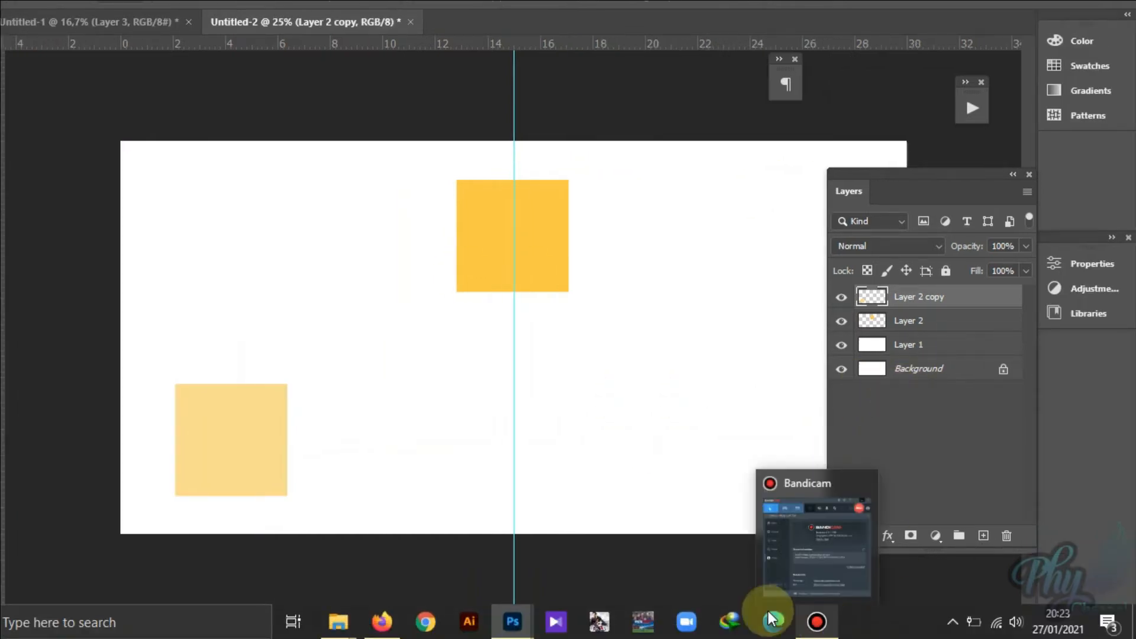
{"action": "mouse_move", "coordinate": [515, 619]}
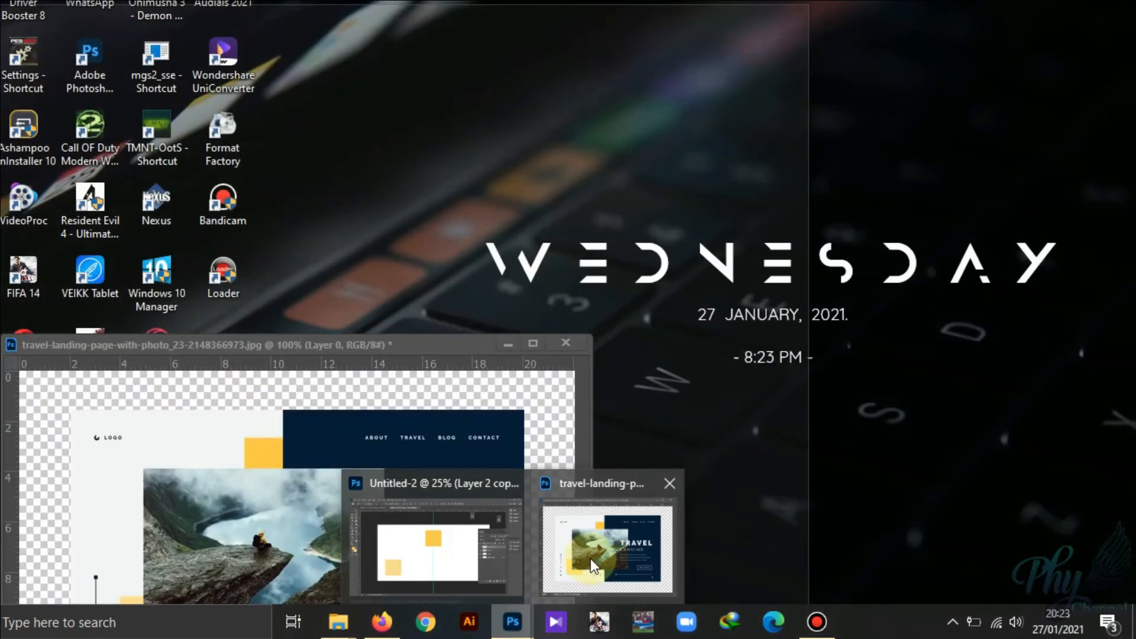
{"action": "left_click", "coordinate": [590, 558]}
{"action": "left_click_drag", "start_coordinate": [394, 347], "coordinate": [505, 169]}
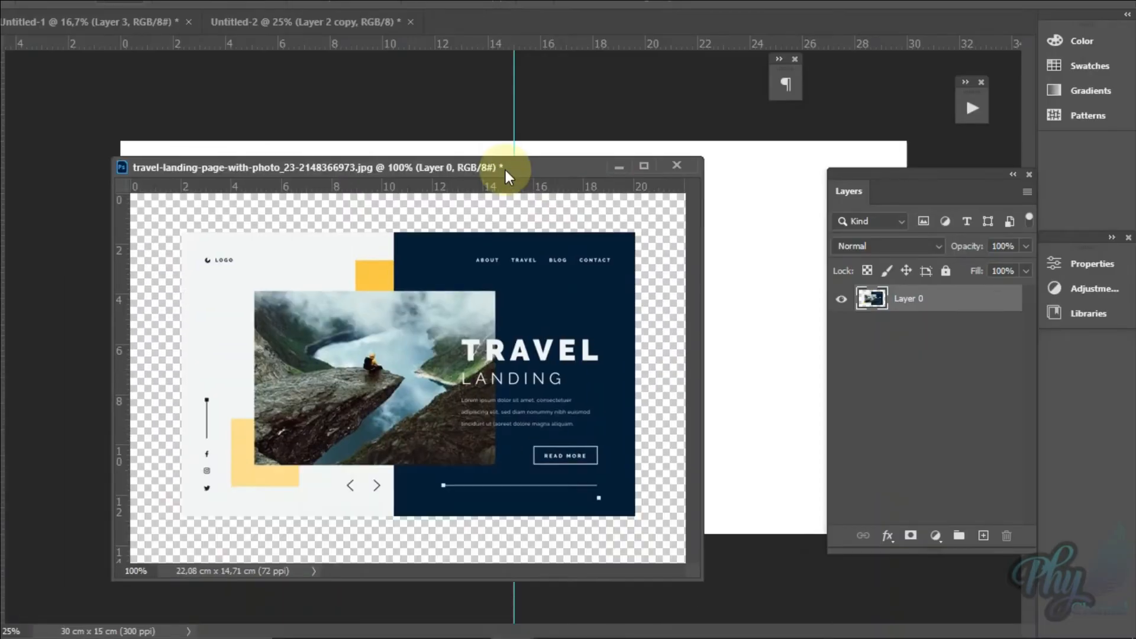
{"action": "left_click_drag", "start_coordinate": [438, 197], "coordinate": [397, 218]}
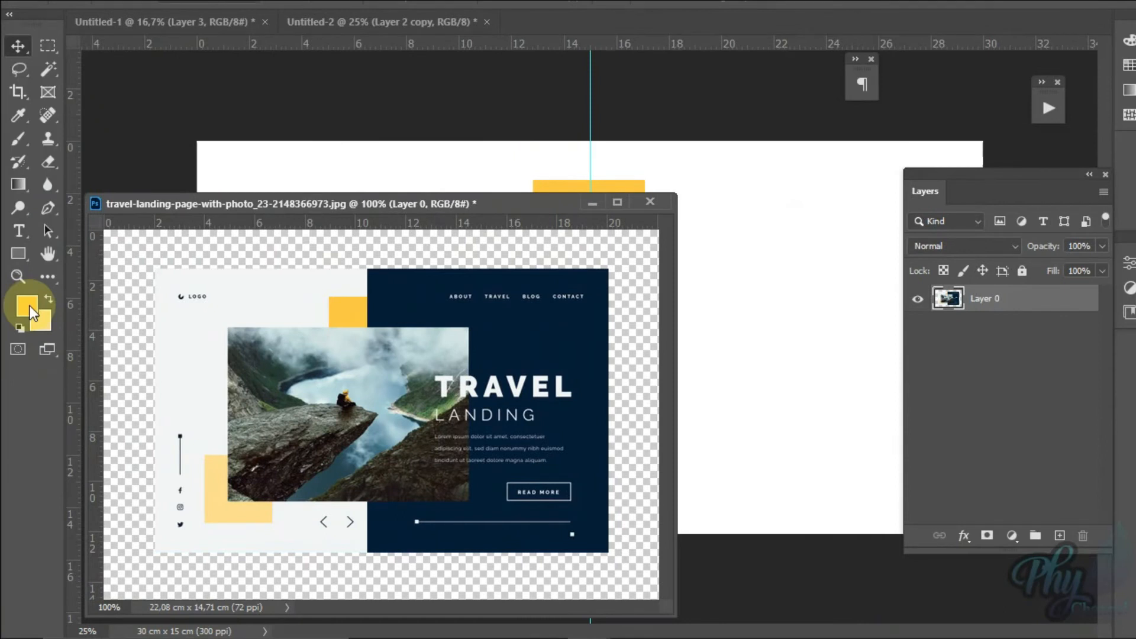
{"action": "left_click", "coordinate": [30, 305]}
{"action": "left_click_drag", "start_coordinate": [385, 287], "coordinate": [351, 426]}
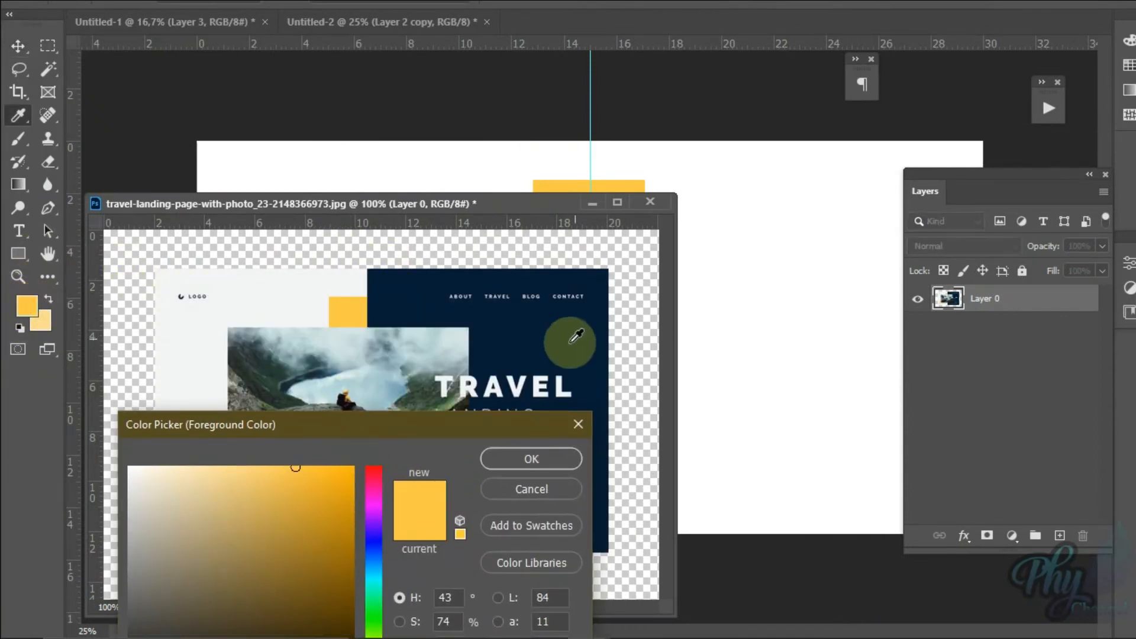
{"action": "left_click", "coordinate": [576, 336]}
{"action": "left_click", "coordinate": [535, 460]}
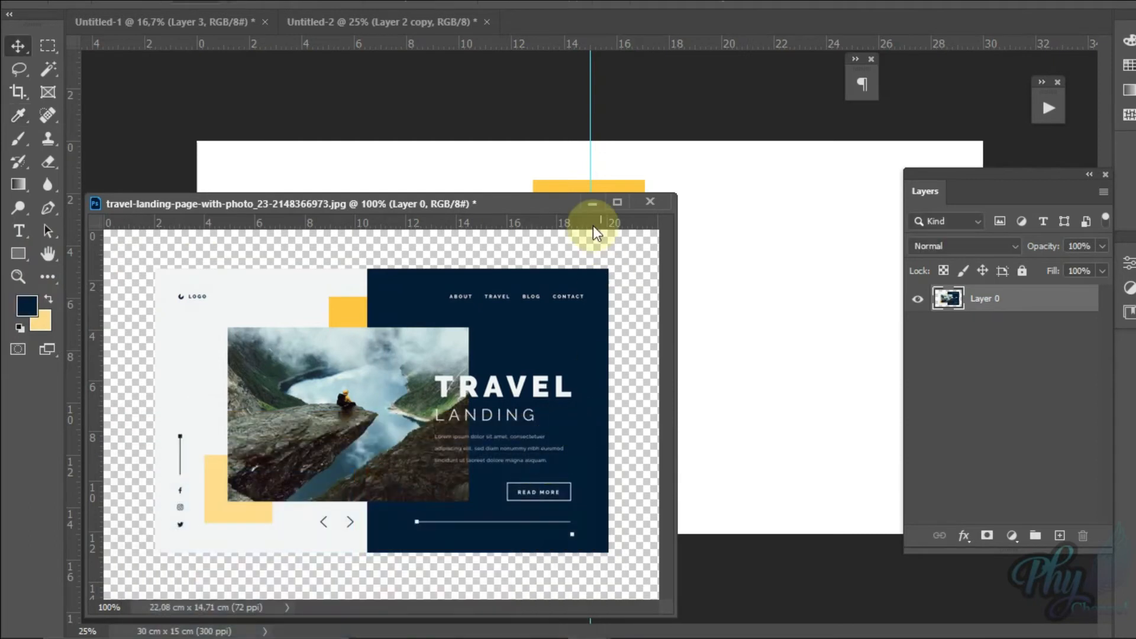
{"action": "left_click", "coordinate": [594, 205]}
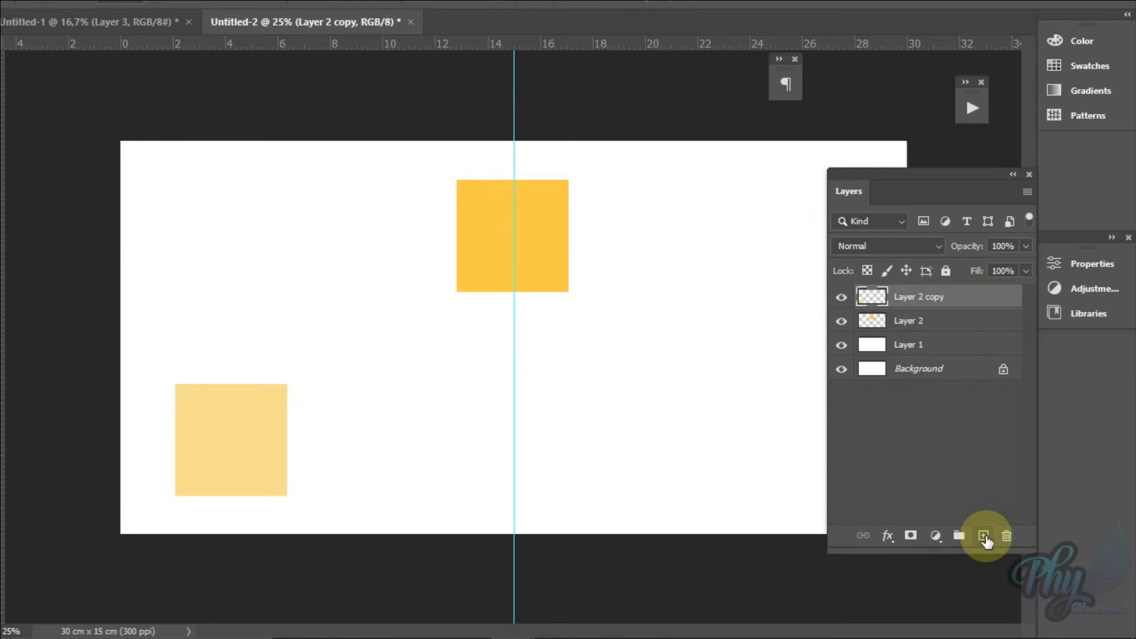
Step: On a new layer, select the canvas's half beyond the 15 cm guide, fill it with the navy foreground colour, and deselect
{"action": "left_click", "coordinate": [984, 537]}
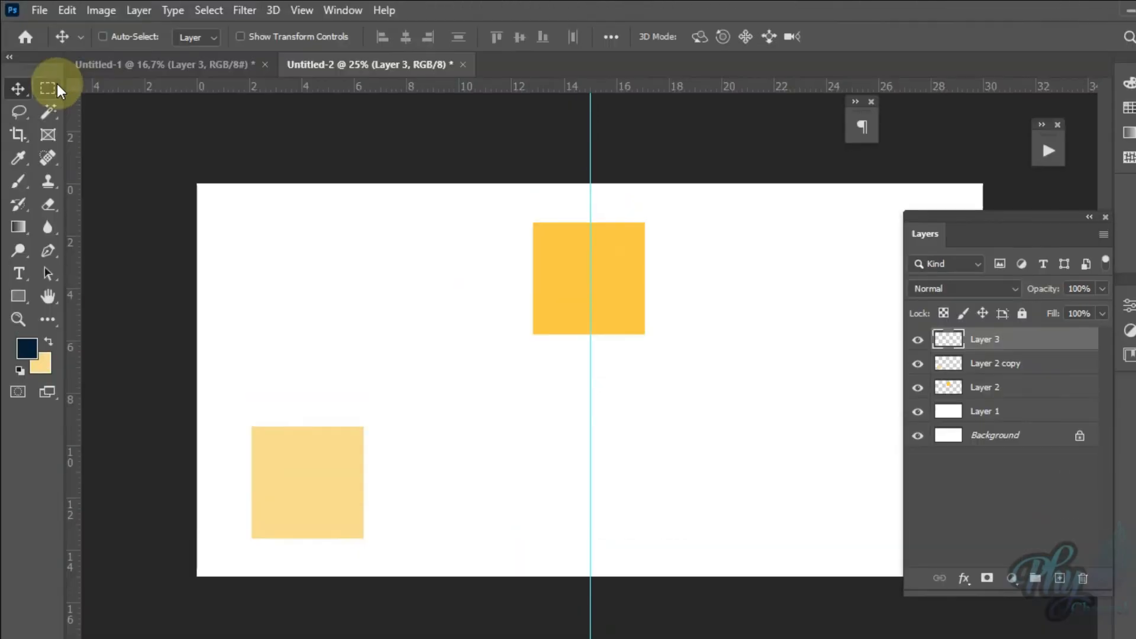
{"action": "left_click", "coordinate": [49, 91]}
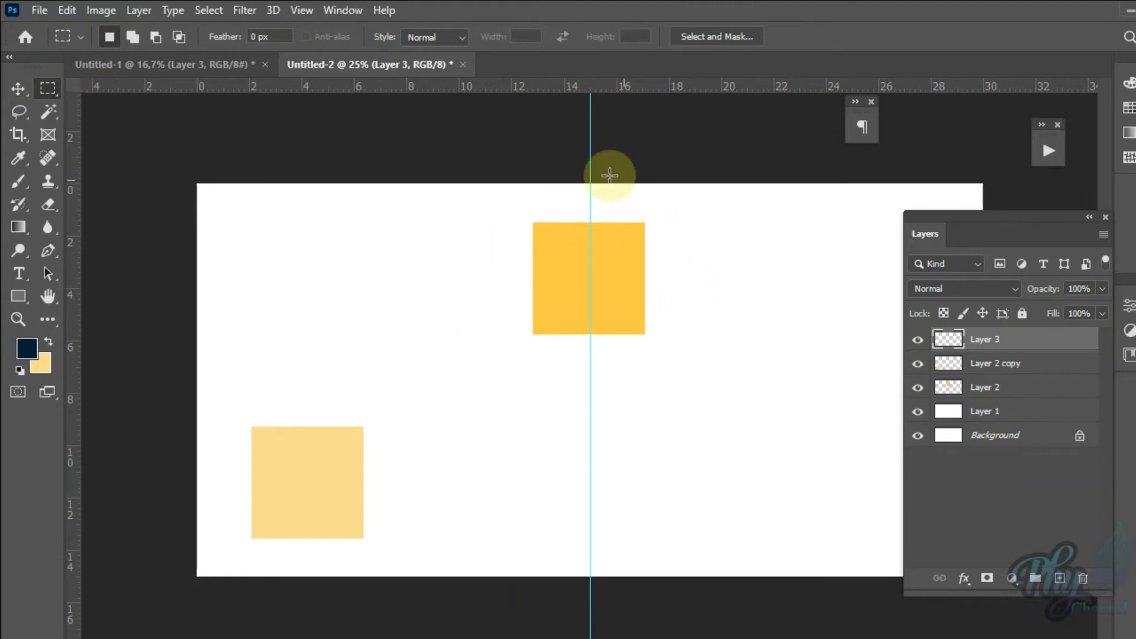
{"action": "left_click_drag", "start_coordinate": [592, 174], "coordinate": [1113, 636]}
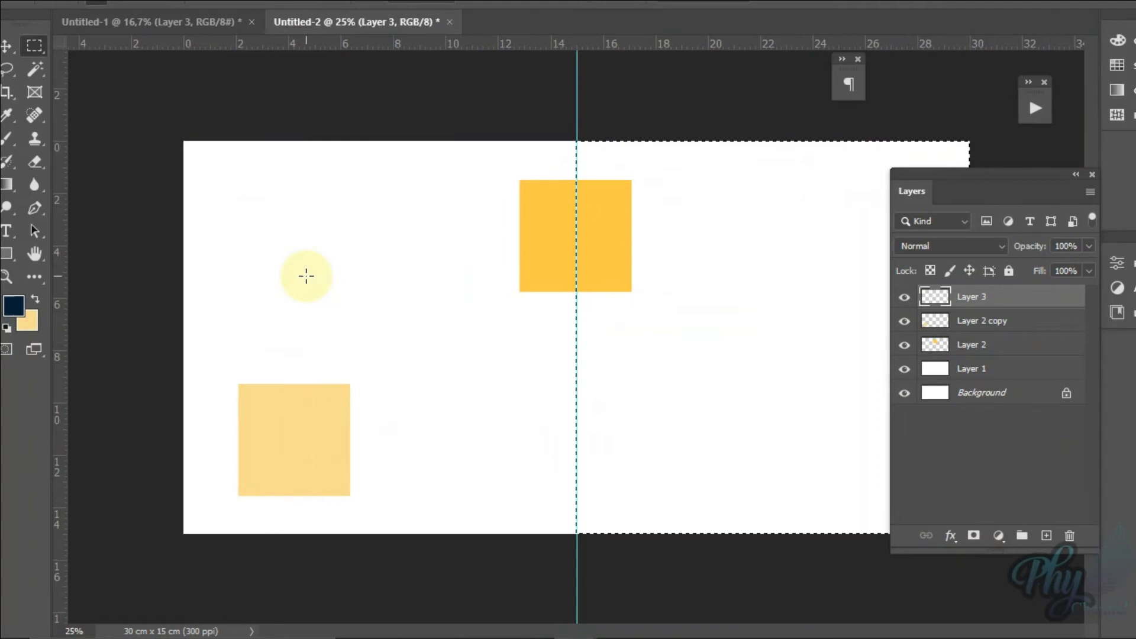
{"action": "key", "text": "alt+BackSpace"}
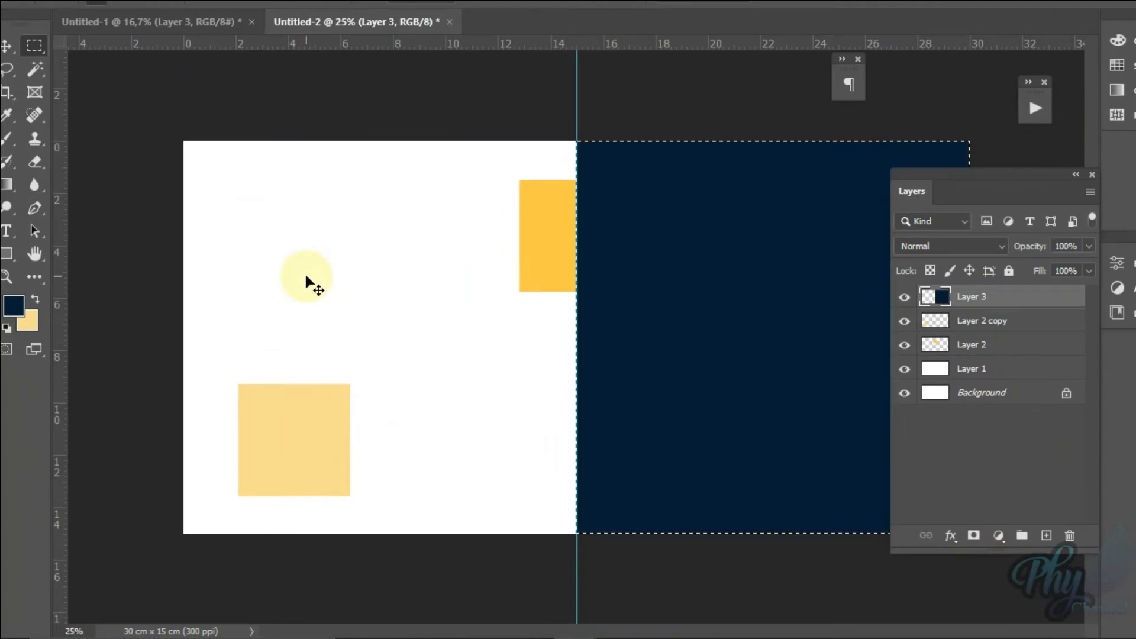
{"action": "key", "text": "ctrl+d"}
Step: Review the photo's placement over the two halves in the travel landing-page window, and minimize that window
{"action": "mouse_move", "coordinate": [715, 638]}
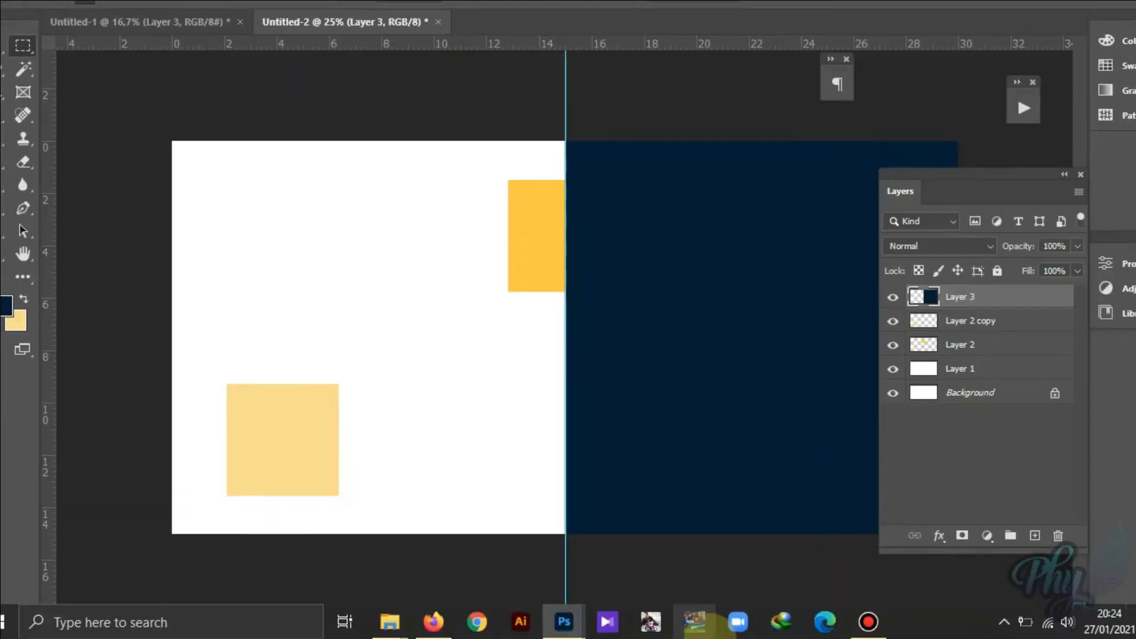
{"action": "mouse_move", "coordinate": [563, 622]}
{"action": "left_click", "coordinate": [672, 534]}
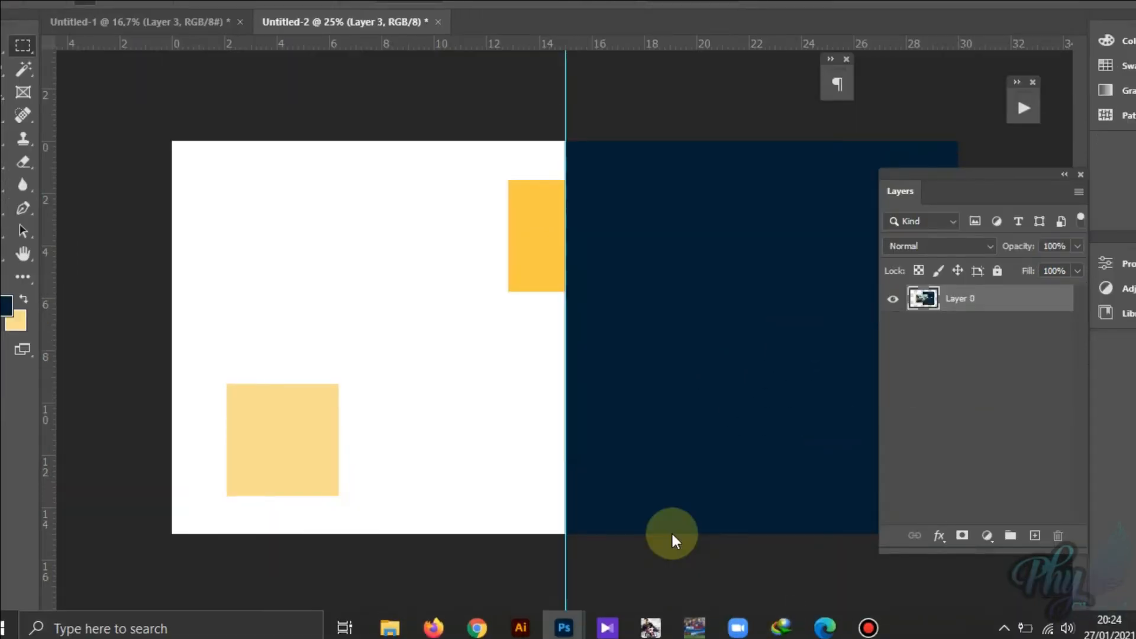
{"action": "left_click_drag", "start_coordinate": [454, 220], "coordinate": [644, 240]}
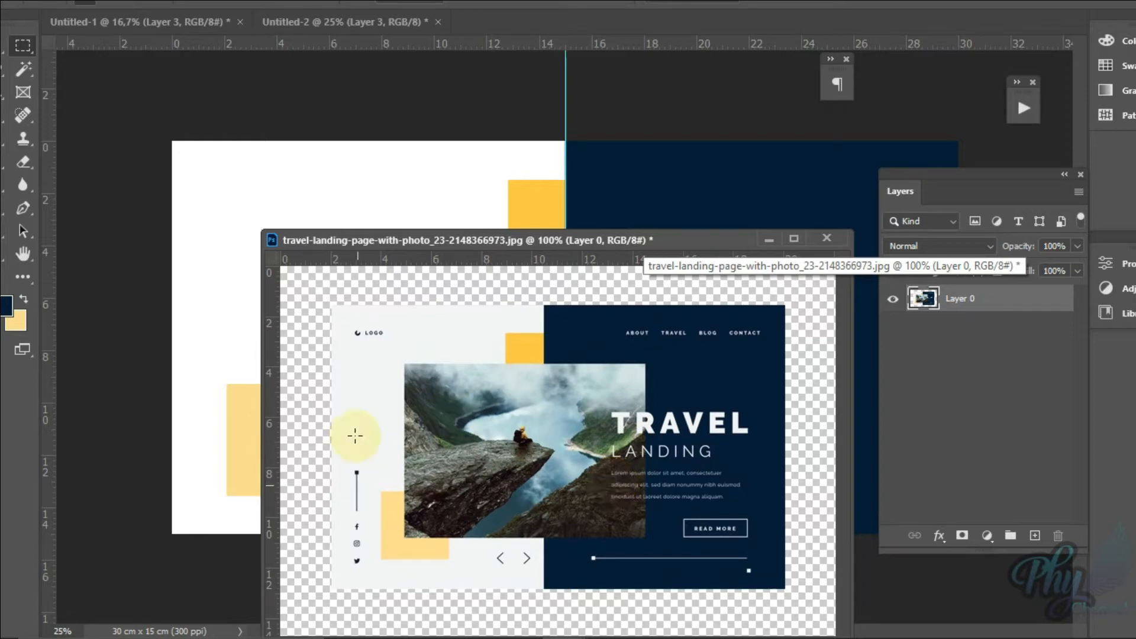
{"action": "left_click", "coordinate": [767, 241]}
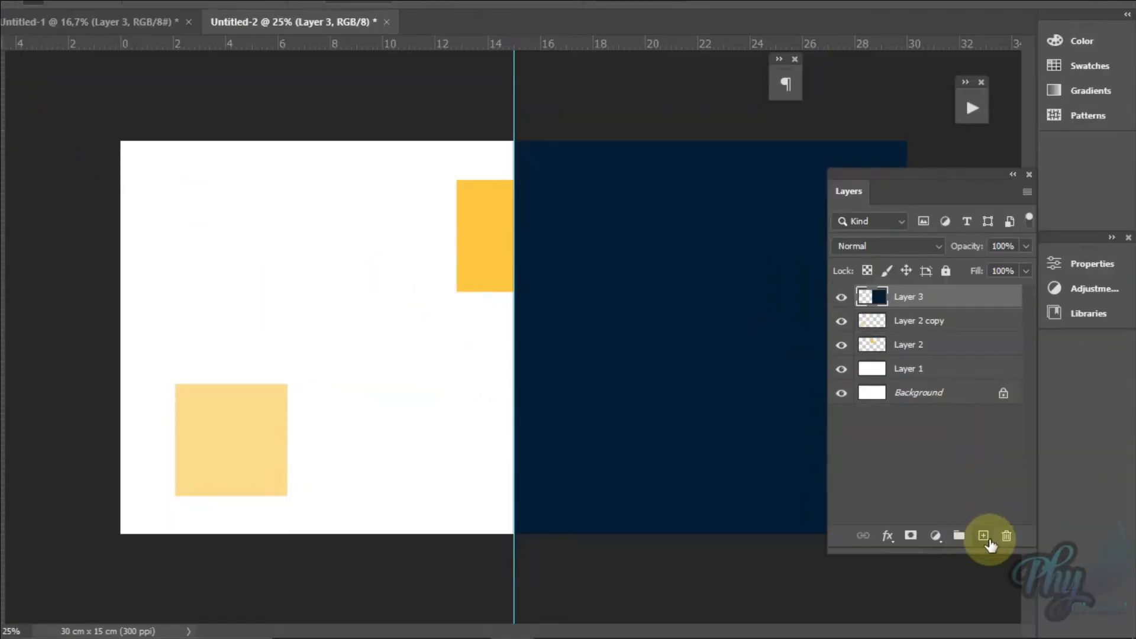
Step: On a new layer, fill a rectangular selection about 19.6 x 8 cm across the canvas centre with light blue #9acaff, and deselect
{"action": "left_click", "coordinate": [984, 536]}
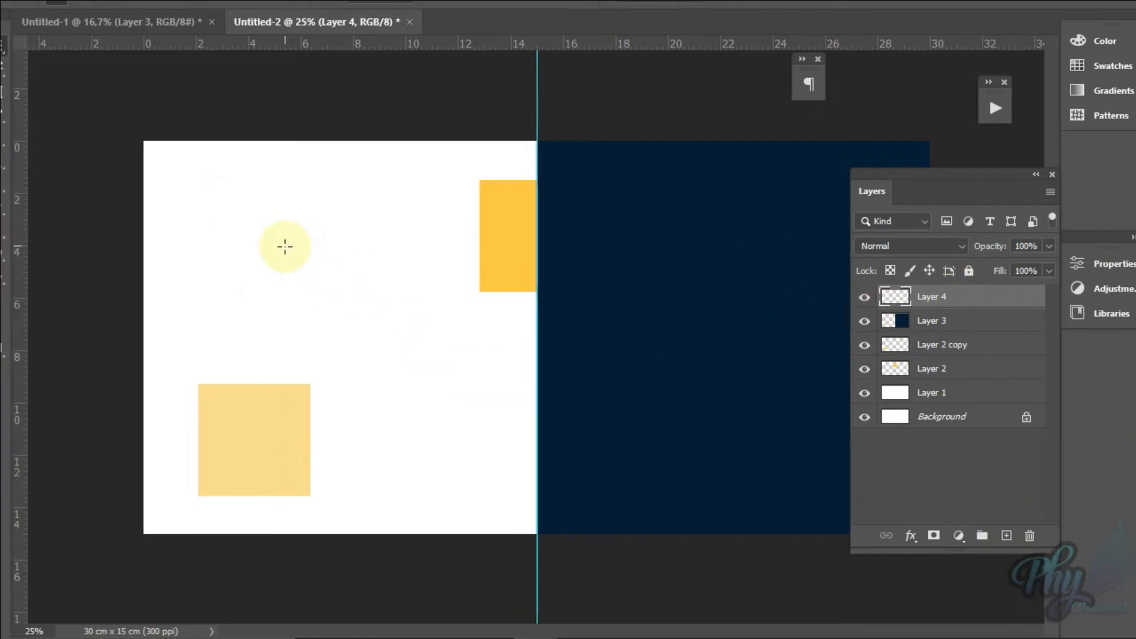
{"action": "left_click_drag", "start_coordinate": [284, 242], "coordinate": [796, 451]}
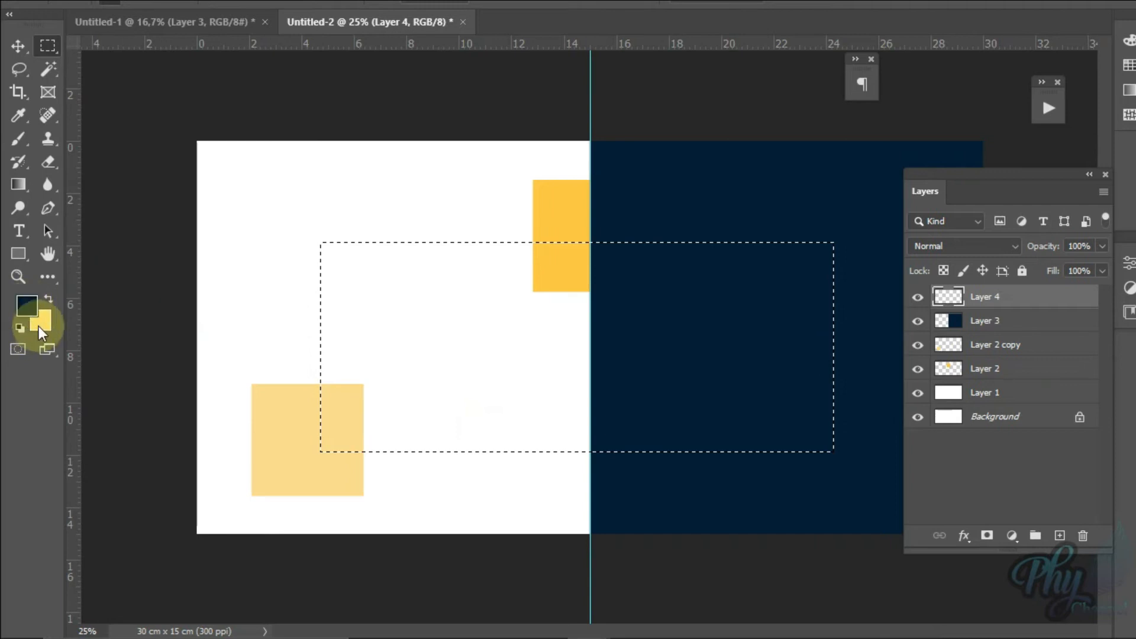
{"action": "left_click", "coordinate": [27, 305]}
{"action": "left_click", "coordinate": [237, 355]}
{"action": "mouse_move", "coordinate": [237, 355]}
{"action": "left_mouse_down"}
{"action": "mouse_move", "coordinate": [200, 319]}
{"action": "mouse_move", "coordinate": [217, 323]}
{"action": "left_mouse_up"}
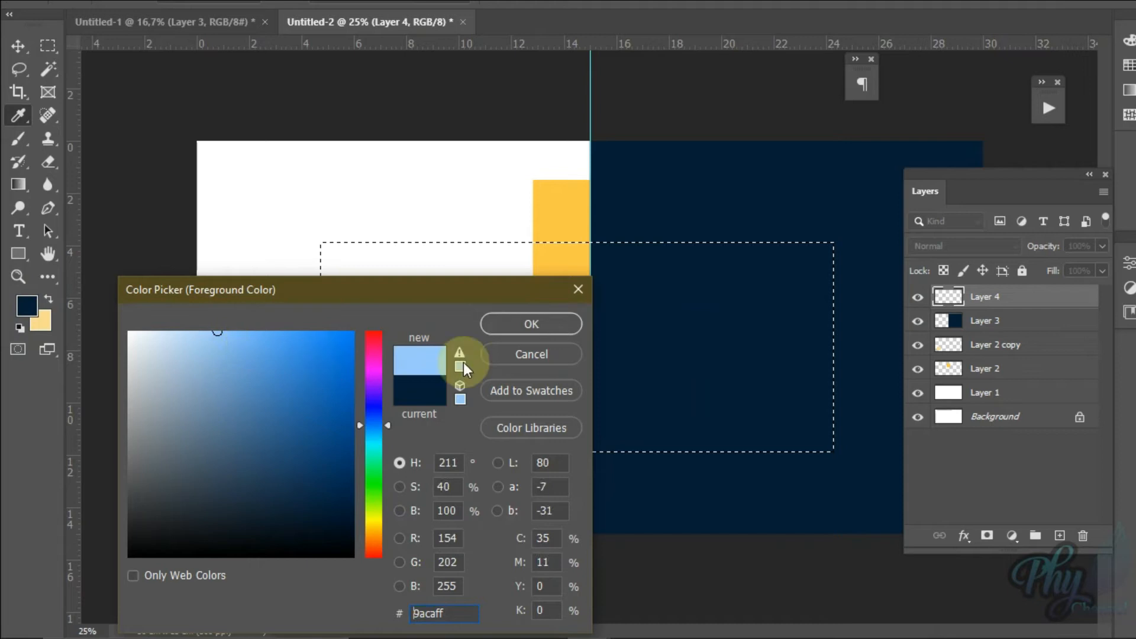
{"action": "left_click", "coordinate": [503, 335]}
{"action": "key", "text": "m"}
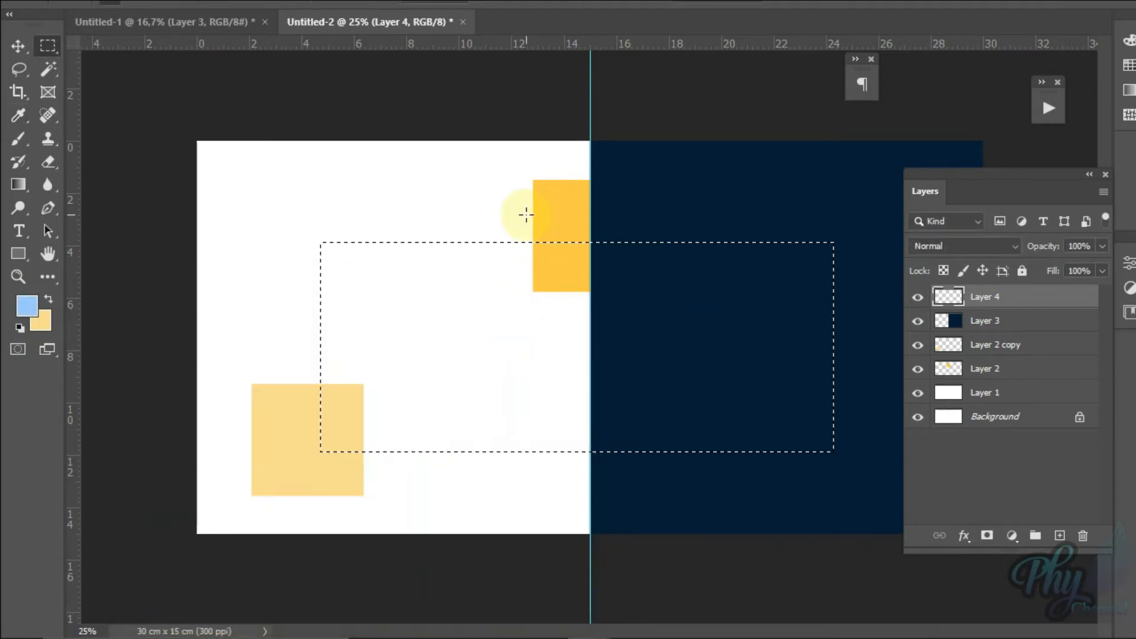
{"action": "key", "text": "alt+BackSpace"}
{"action": "key", "text": "ctrl+d"}
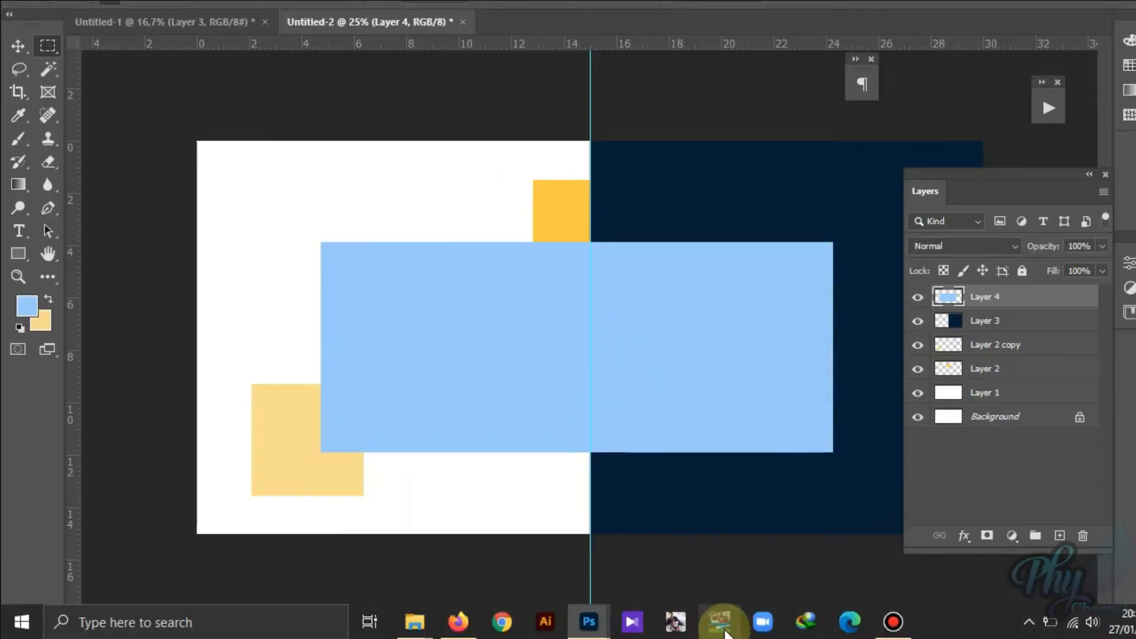
Step: Compare the light-blue rectangle with the photo in the travel landing-page reference, and return to the layered document
{"action": "mouse_move", "coordinate": [588, 631]}
{"action": "left_click", "coordinate": [665, 545]}
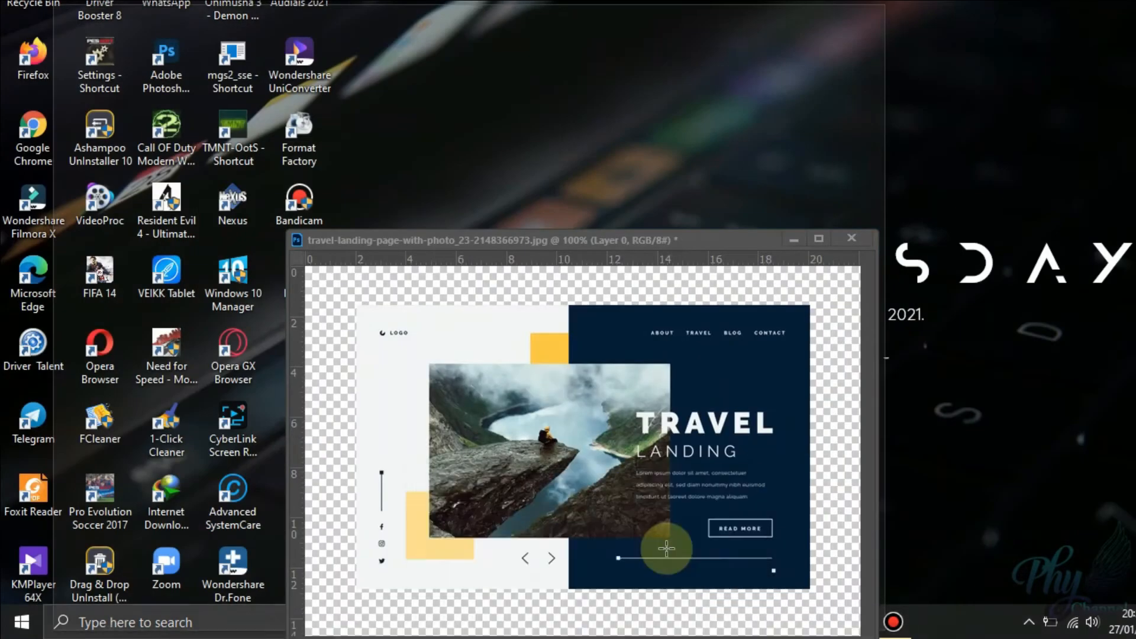
{"action": "left_click_drag", "start_coordinate": [712, 240], "coordinate": [579, 186]}
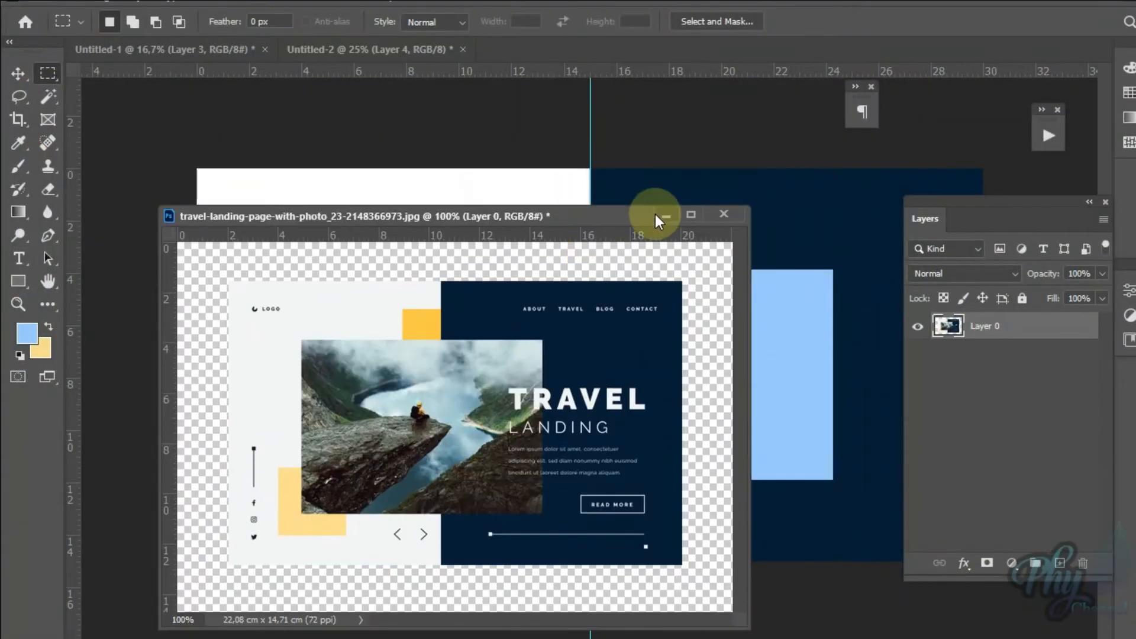
{"action": "left_click", "coordinate": [656, 215]}
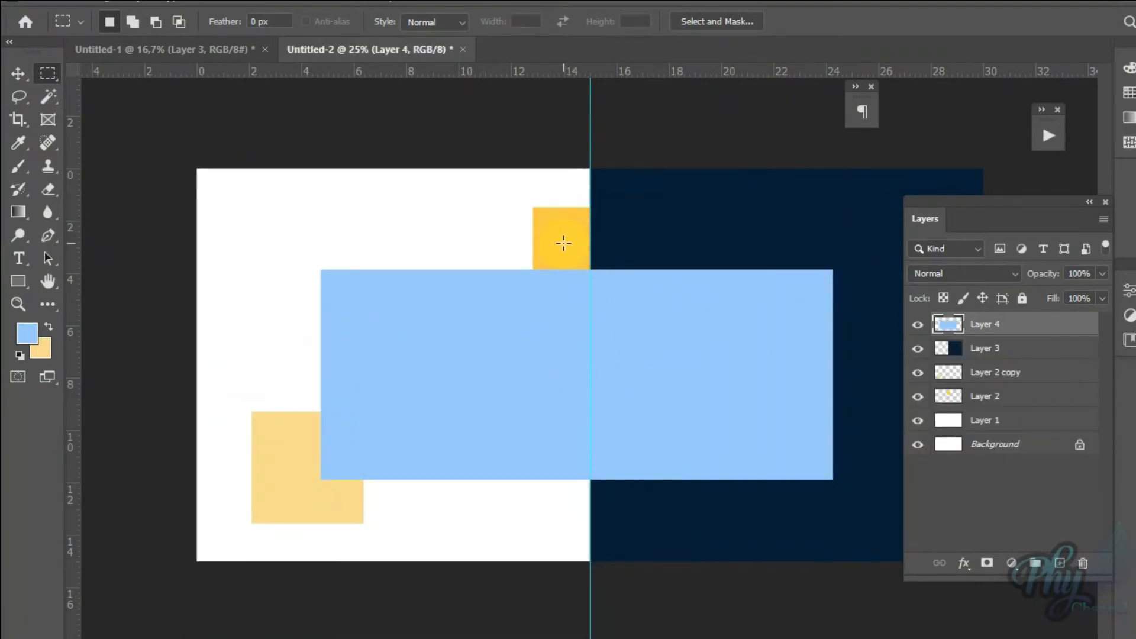
Step: Select Layer 2 and toggle its visibility to identify the square it holds
{"action": "left_click", "coordinate": [13, 73]}
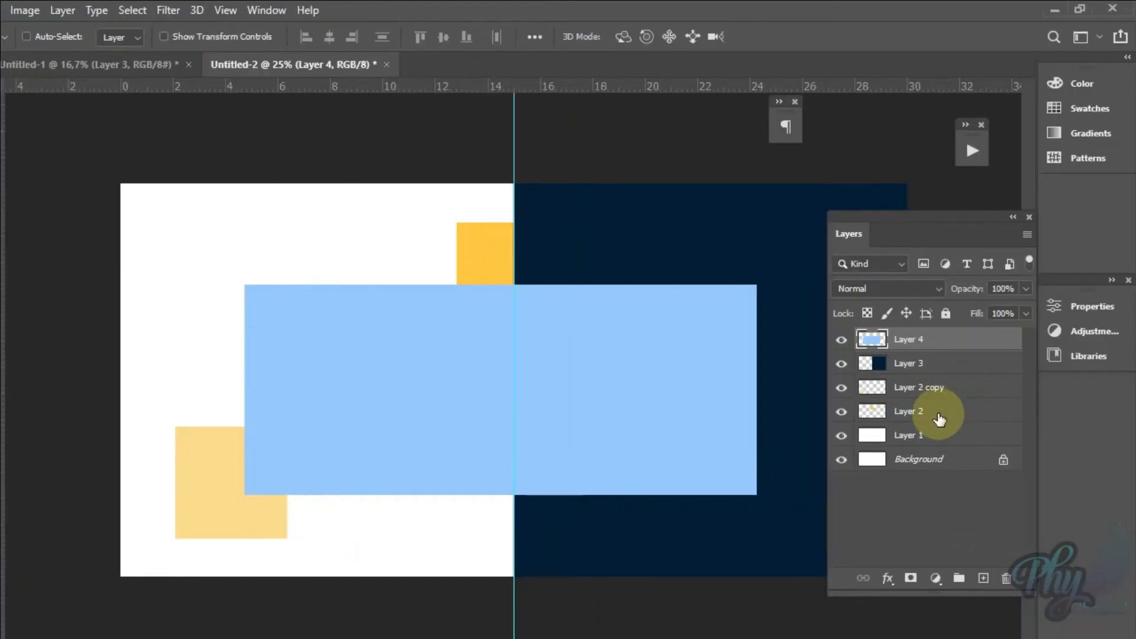
{"action": "left_click", "coordinate": [940, 419]}
{"action": "left_click", "coordinate": [842, 412]}
{"action": "left_click", "coordinate": [841, 412]}
{"action": "left_click", "coordinate": [842, 412]}
{"action": "left_click", "coordinate": [842, 412]}
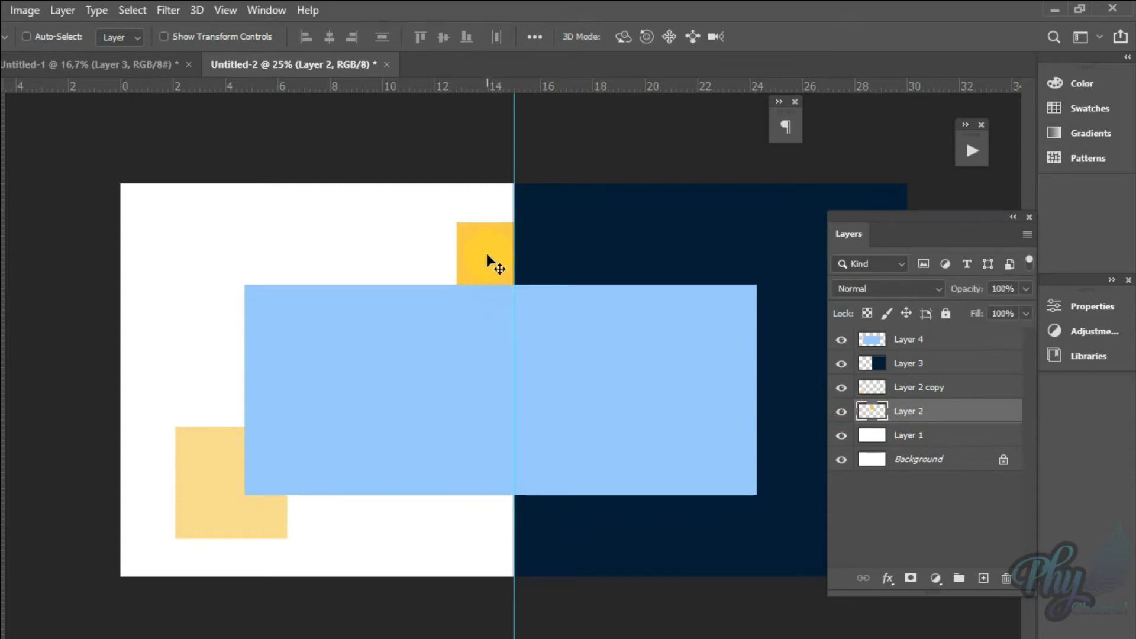
Step: Move the upper yellow square about 0.7 cm up, and the pale yellow square about 0.5 cm right and down
{"action": "right_click", "coordinate": [487, 255]}
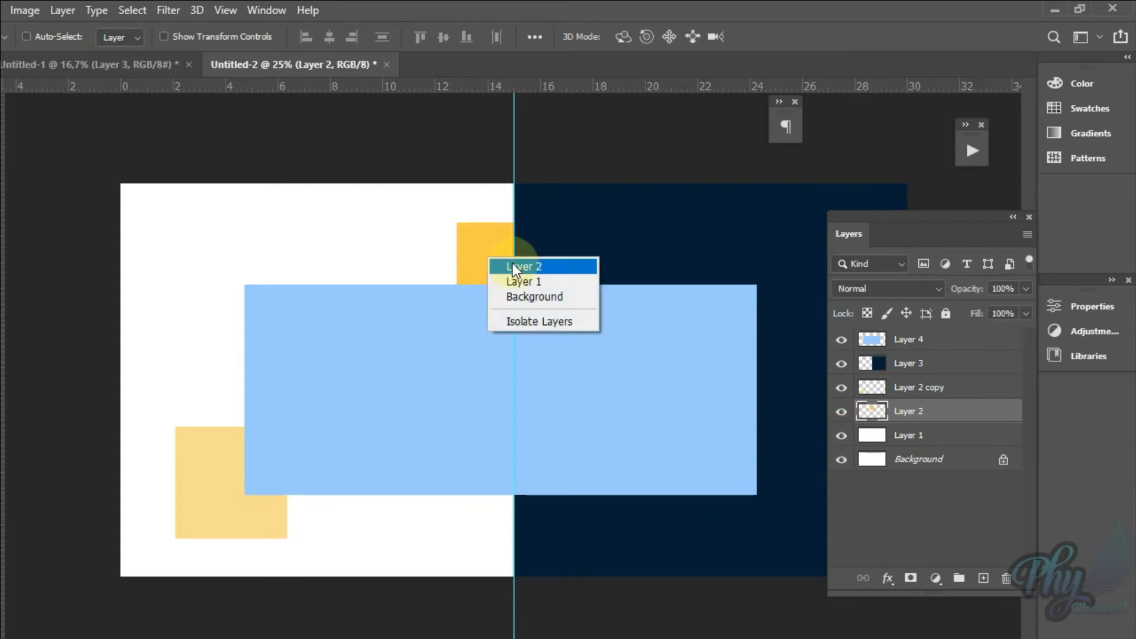
{"action": "left_click", "coordinate": [515, 268]}
{"action": "left_click_drag", "start_coordinate": [502, 267], "coordinate": [496, 255]}
{"action": "right_click", "coordinate": [210, 501]}
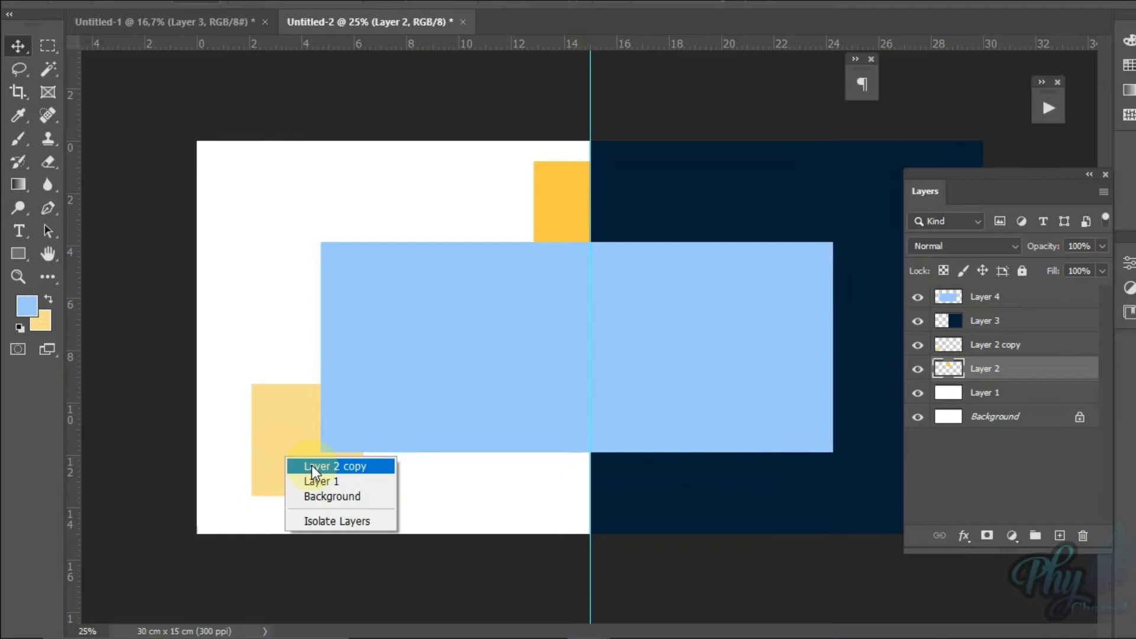
{"action": "left_click", "coordinate": [311, 465]}
{"action": "mouse_move", "coordinate": [306, 445]}
{"action": "left_mouse_down"}
{"action": "mouse_move", "coordinate": [298, 456]}
{"action": "mouse_move", "coordinate": [320, 460]}
{"action": "left_mouse_up"}
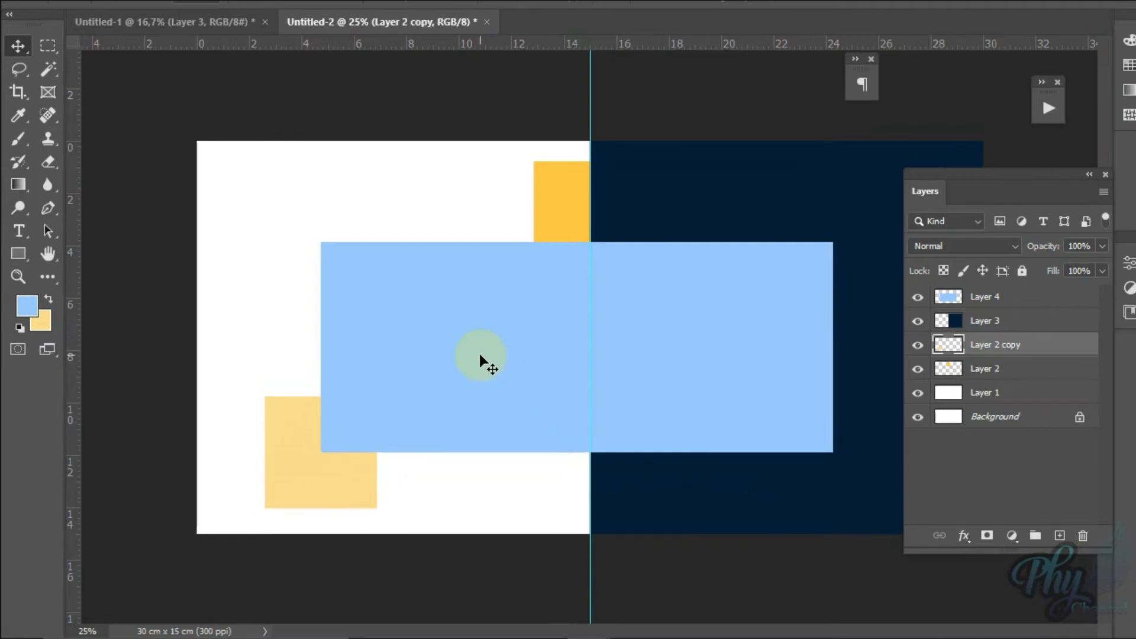
Step: Stretch the light-blue rectangle on Layer 4 upward and downward with Free Transform to a height of about 10.5 cm
{"action": "right_click", "coordinate": [492, 361]}
{"action": "left_click", "coordinate": [517, 367]}
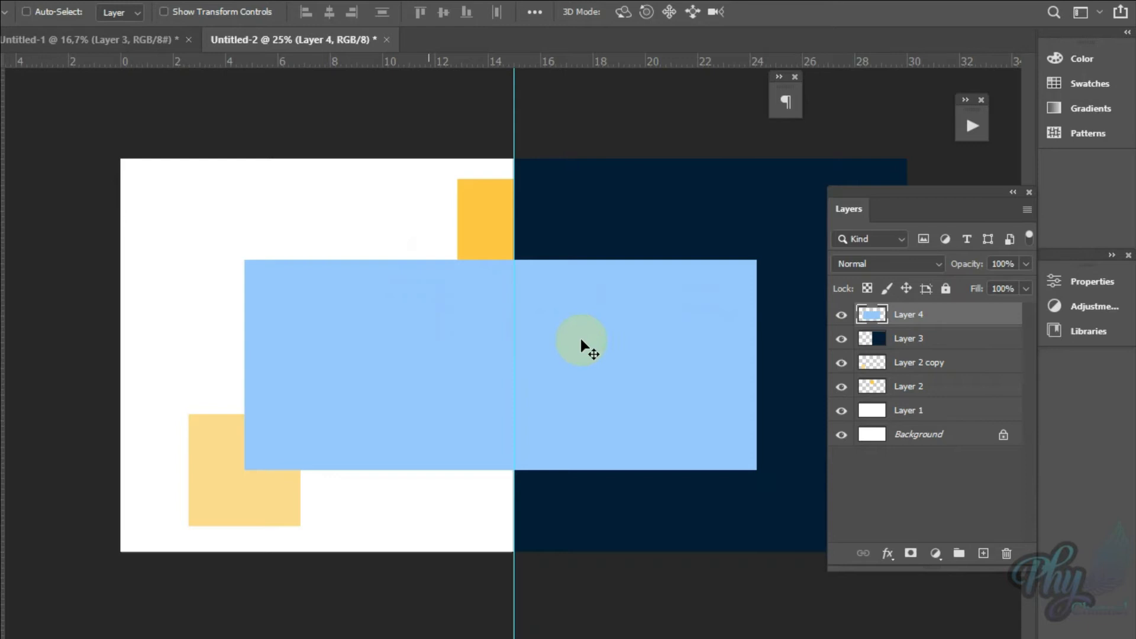
{"action": "key", "text": "ctrl"}
{"action": "key", "text": "ctrl+t"}
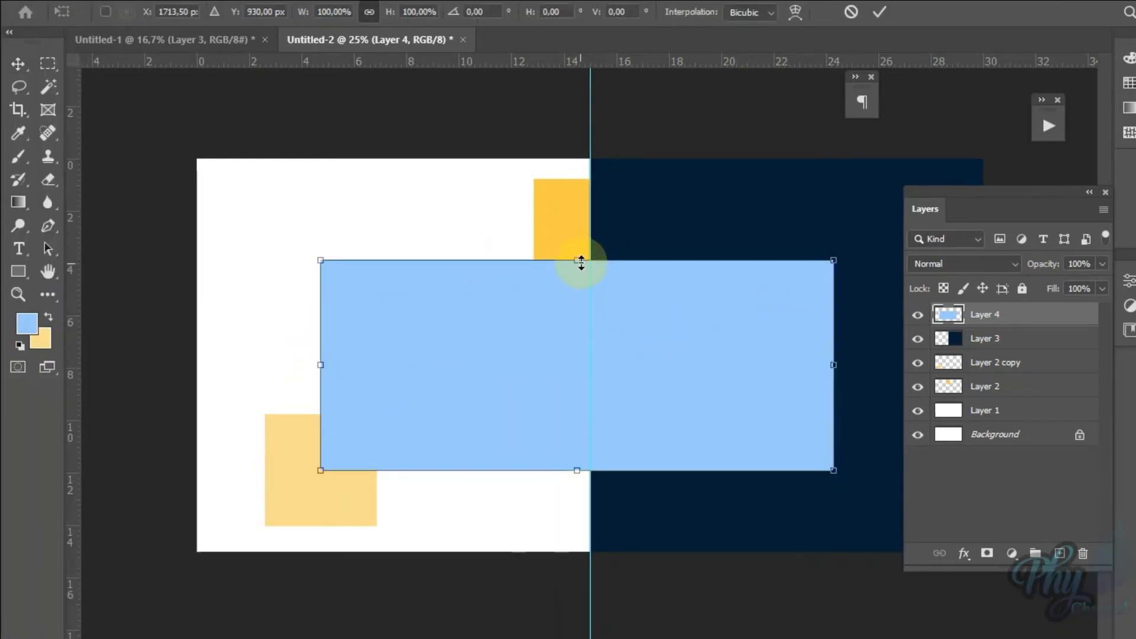
{"action": "left_click_drag", "start_coordinate": [582, 261], "coordinate": [581, 219]}
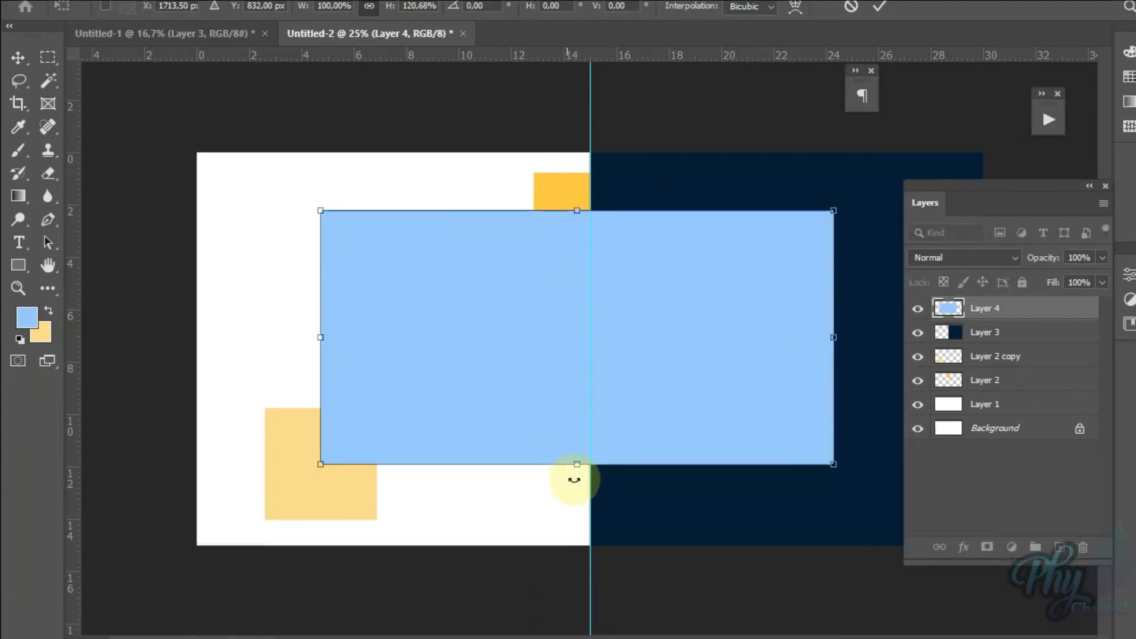
{"action": "mouse_move", "coordinate": [579, 471]}
{"action": "left_mouse_down"}
{"action": "mouse_move", "coordinate": [581, 492]}
{"action": "mouse_move", "coordinate": [581, 478]}
{"action": "left_mouse_up"}
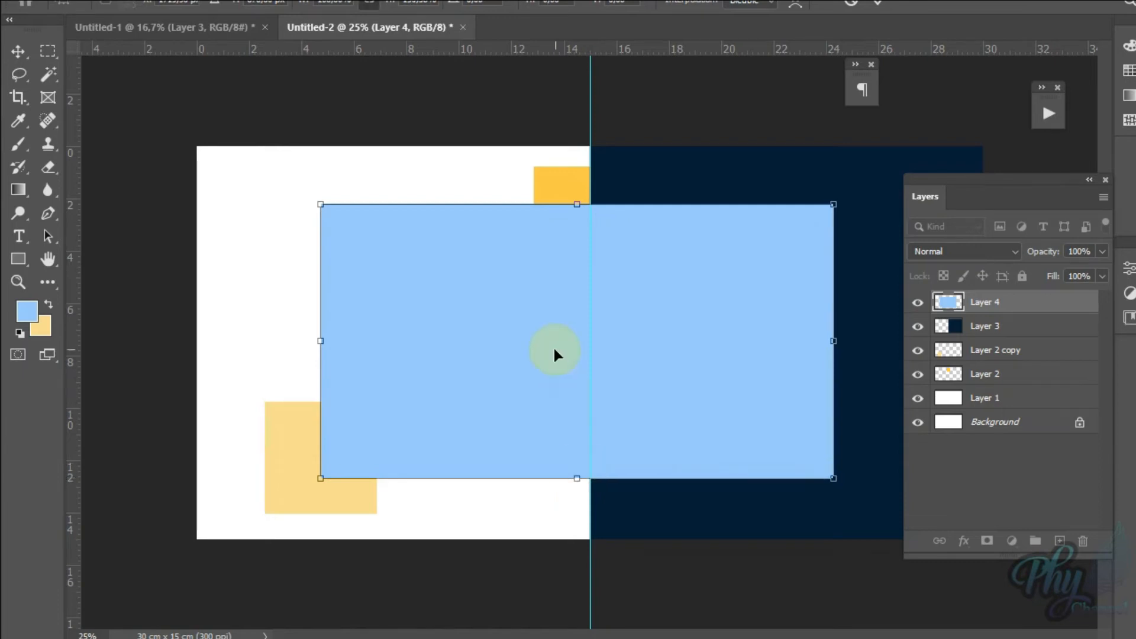
{"action": "key", "text": "Return"}
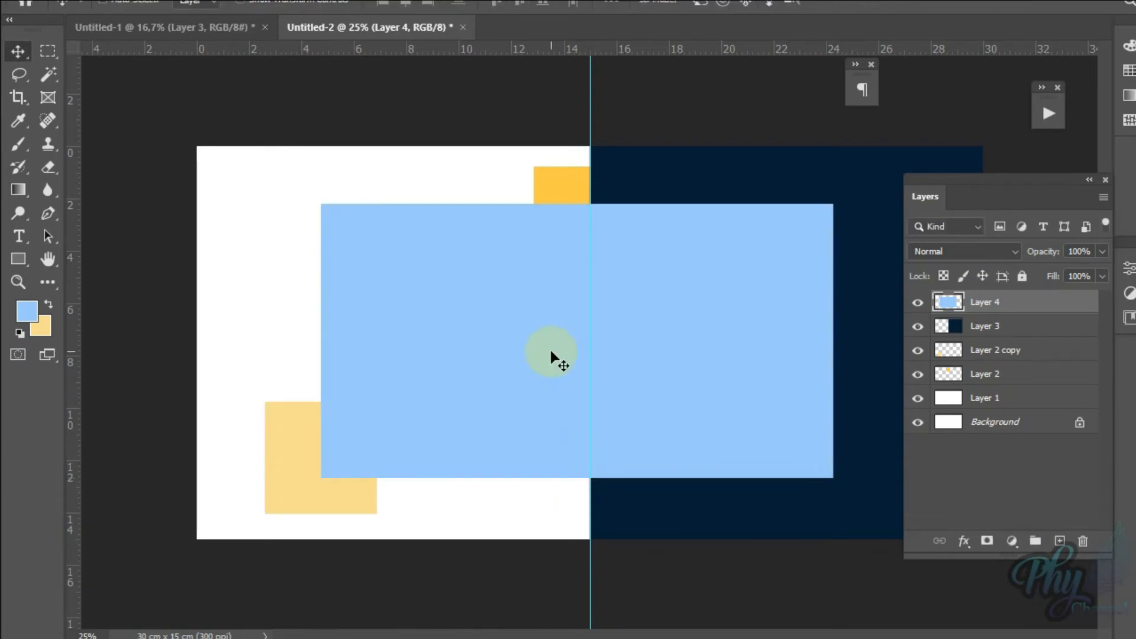
Step: Centre the light-blue rectangle on the 15 cm guide with Free Transform, its upper edge about 2.3 cm below the canvas's upper edge
{"action": "key", "text": "ctrl+t"}
{"action": "left_click_drag", "start_coordinate": [523, 350], "coordinate": [529, 342]}
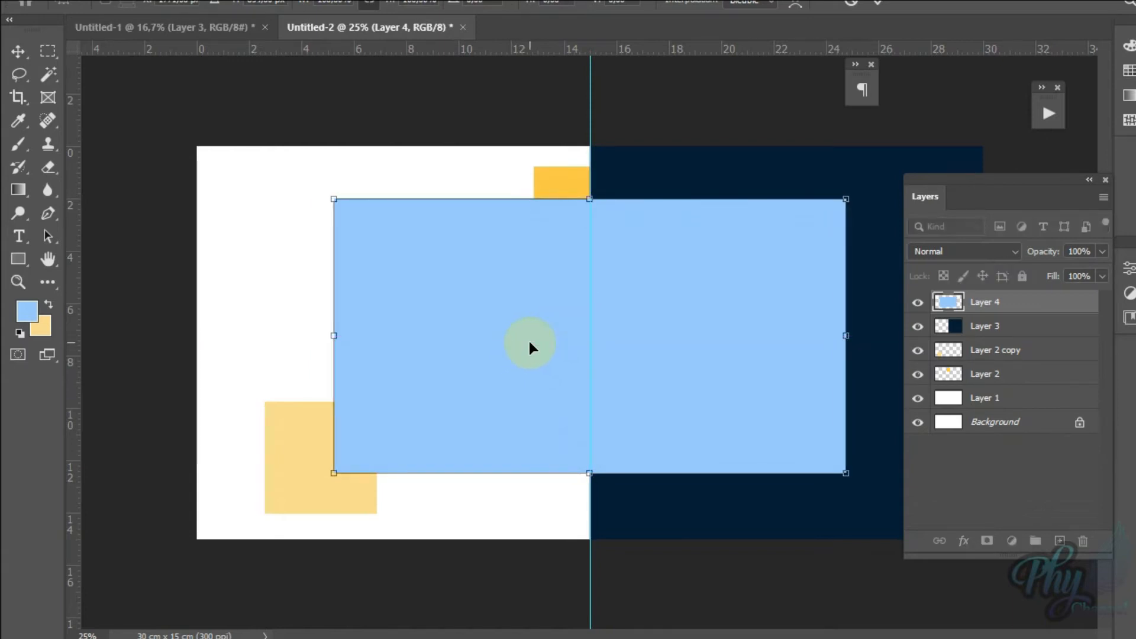
{"action": "key", "text": "shift+Down"}
{"action": "key", "text": "shift+Down"}
{"action": "key", "text": "shift+Down"}
{"action": "key", "text": "shift+Down"}
{"action": "key", "text": "shift+Down"}
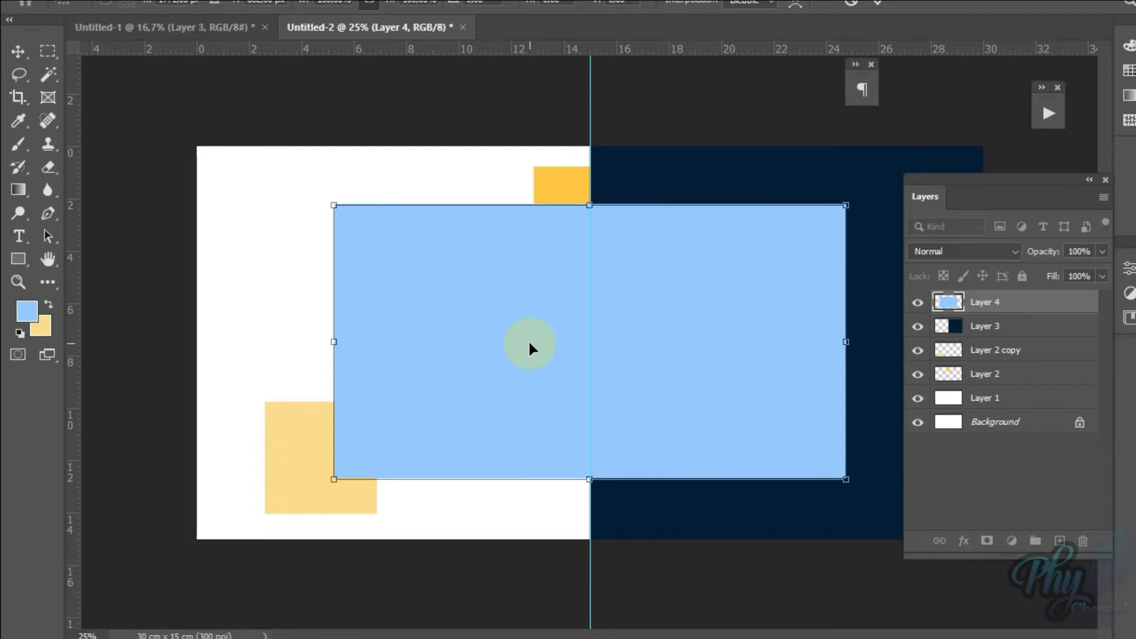
{"action": "key", "text": "Return"}
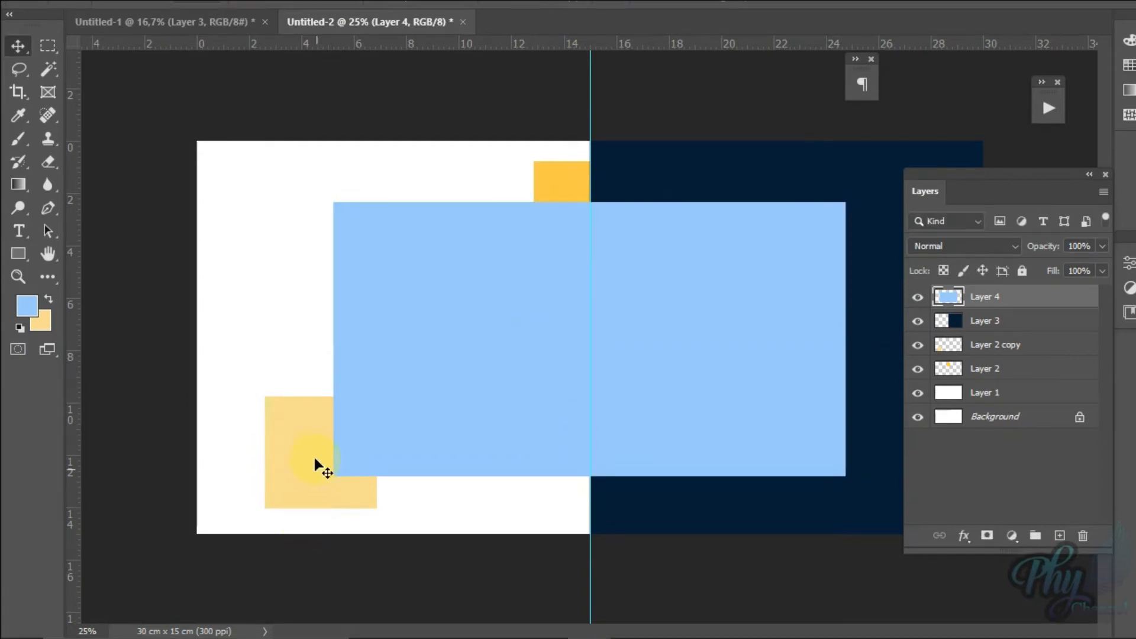
Step: Move the pale yellow square on Layer 2 copy about 0.5 cm right and down, and the Layer 2 square about 1.5 cm left
{"action": "right_click", "coordinate": [312, 459]}
{"action": "left_click", "coordinate": [360, 463]}
{"action": "left_click_drag", "start_coordinate": [304, 443], "coordinate": [318, 454]}
{"action": "right_click", "coordinate": [572, 178]}
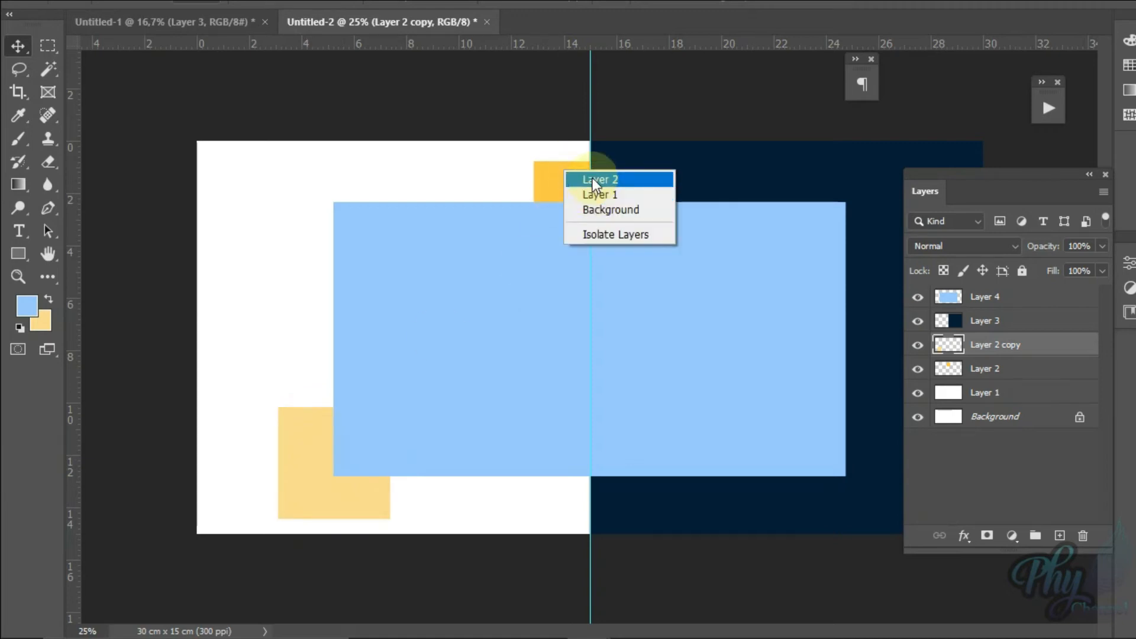
{"action": "left_click", "coordinate": [580, 176]}
{"action": "left_click_drag", "start_coordinate": [564, 182], "coordinate": [526, 180]}
{"action": "mouse_move", "coordinate": [605, 628]}
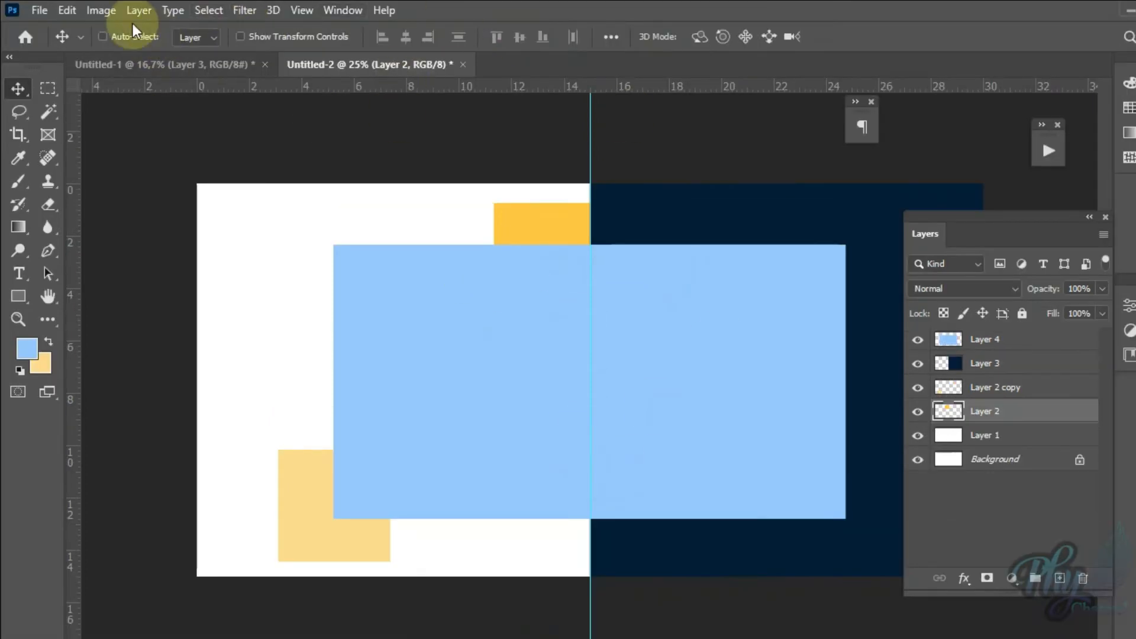
{"action": "left_click", "coordinate": [39, 10]}
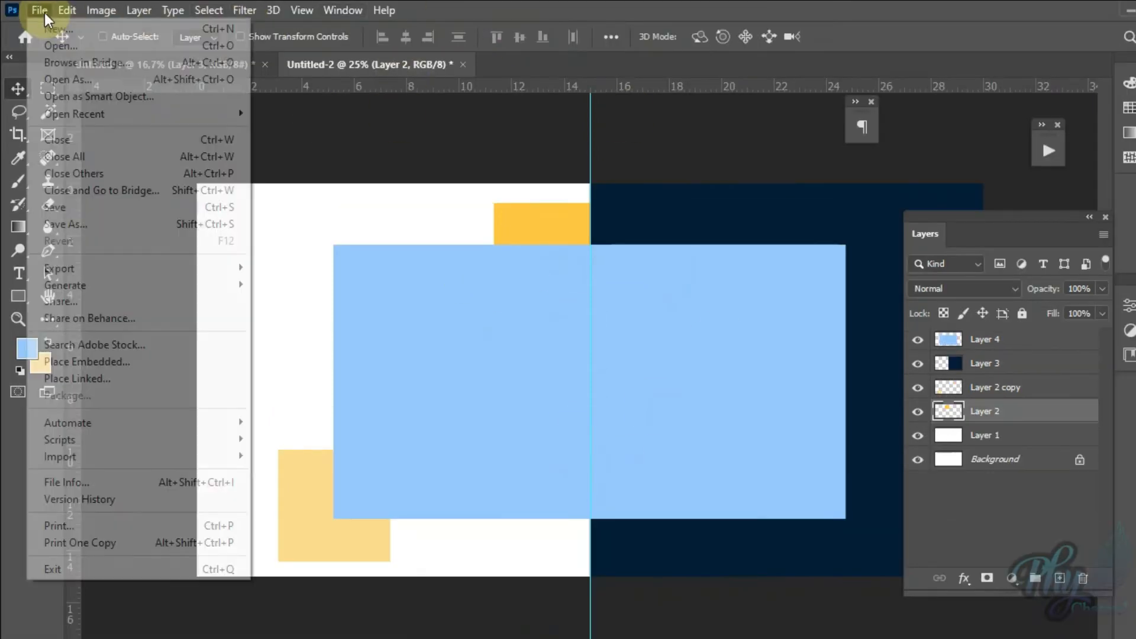
{"action": "left_click", "coordinate": [52, 48]}
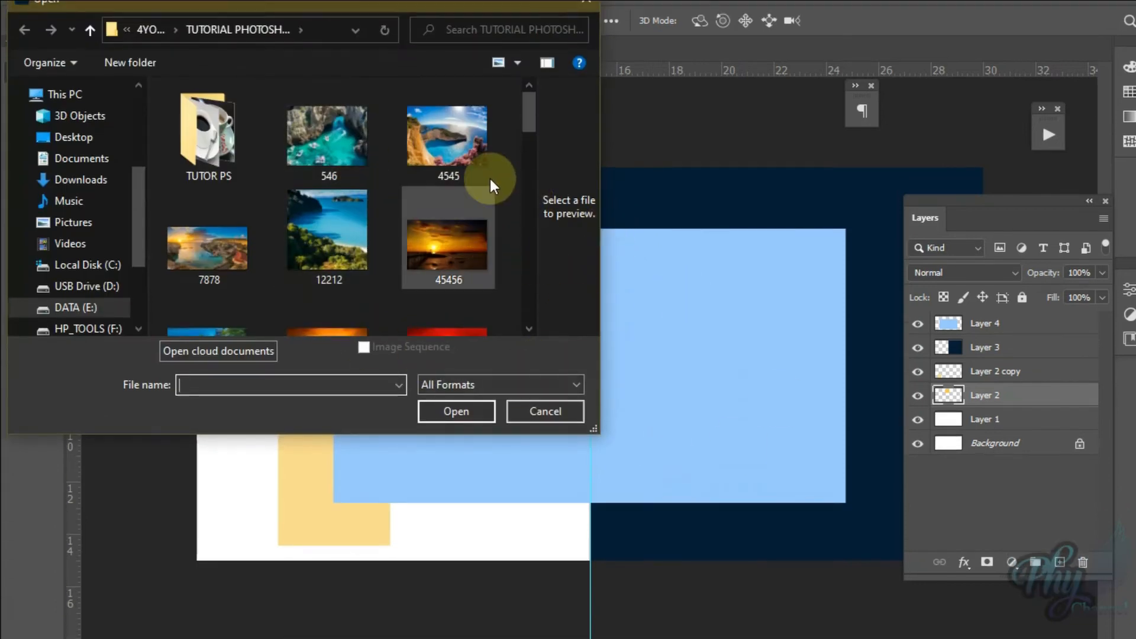
{"action": "left_click_drag", "start_coordinate": [526, 122], "coordinate": [524, 276]}
{"action": "left_click", "coordinate": [460, 191]}
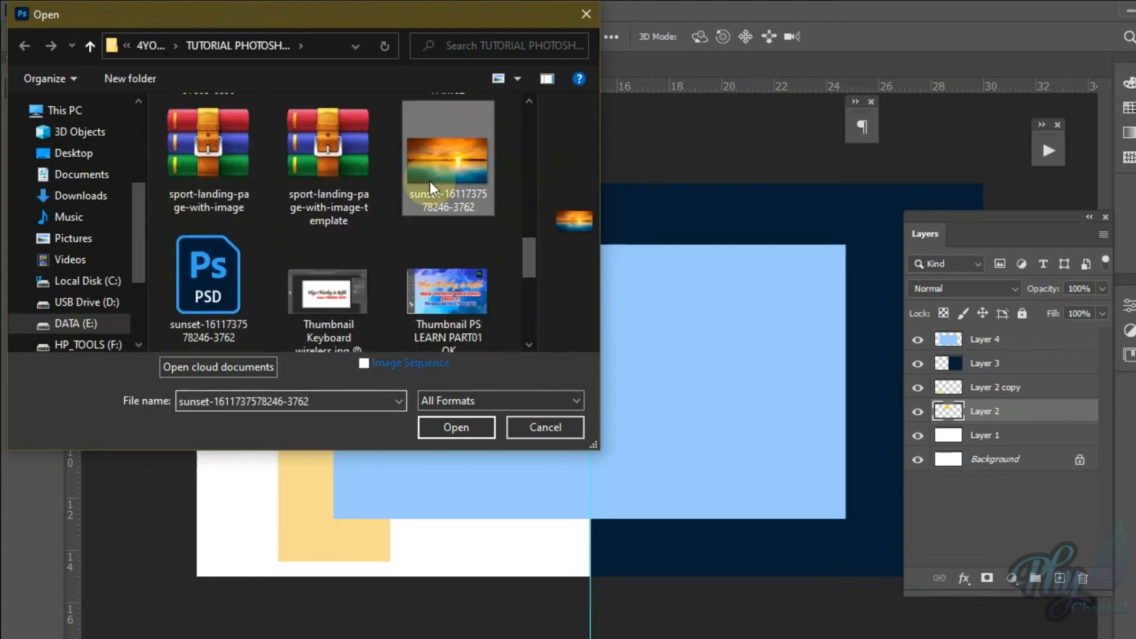
{"action": "double_click", "coordinate": [460, 193]}
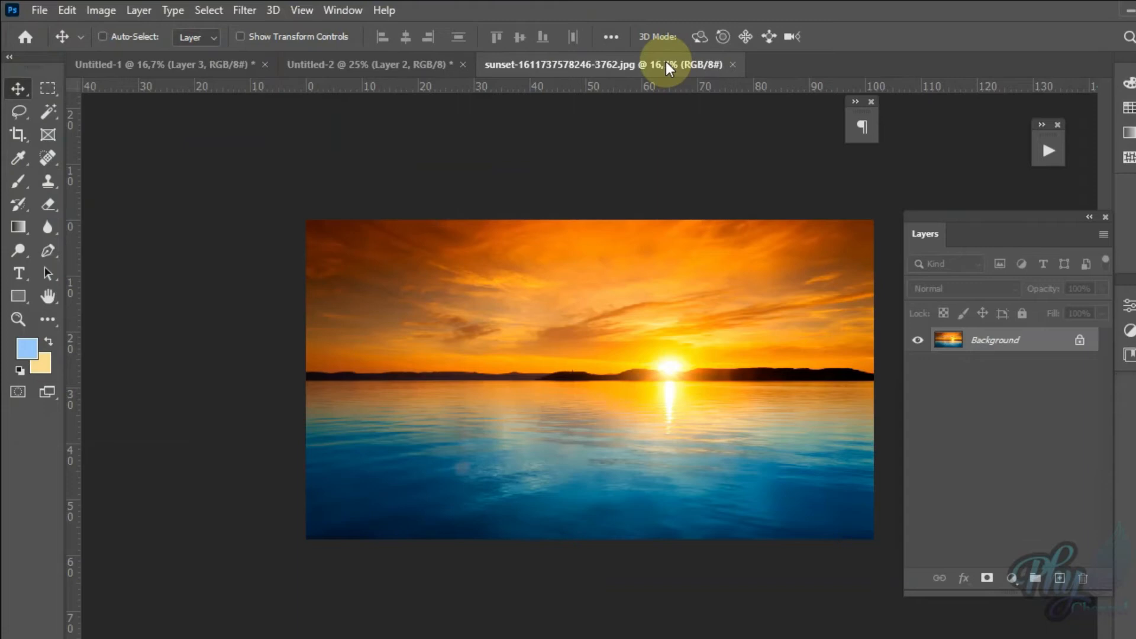
{"action": "left_click_drag", "start_coordinate": [669, 68], "coordinate": [568, 434]}
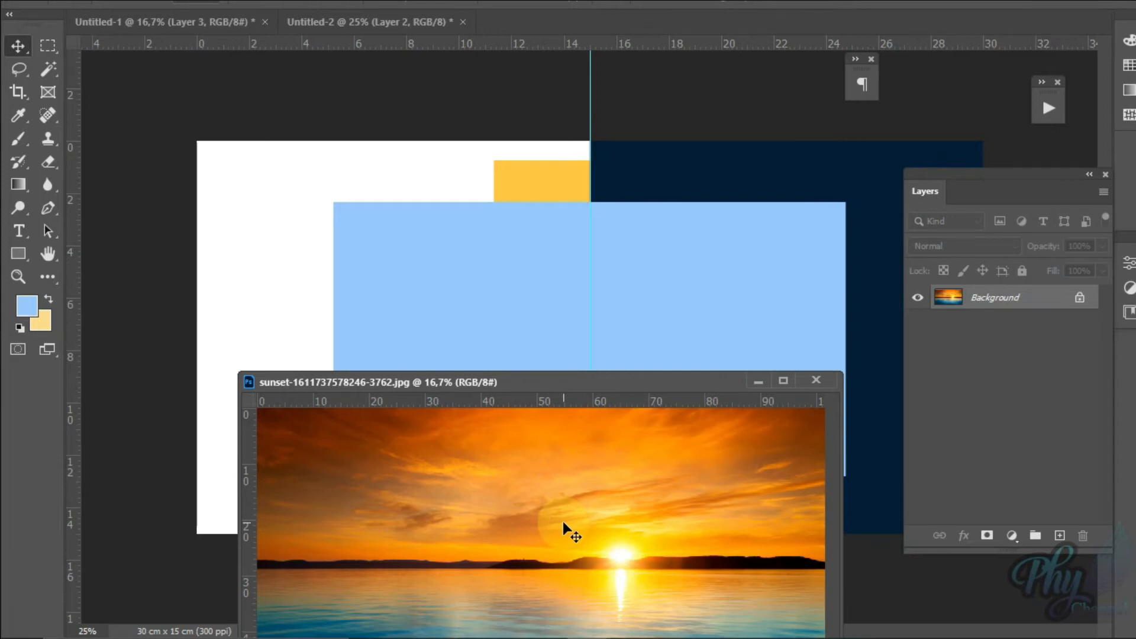
Step: Bring the sunset photo into the layered document and stack it as the topmost layer above Layer 4, closing the source image
{"action": "left_click_drag", "start_coordinate": [563, 521], "coordinate": [570, 280]}
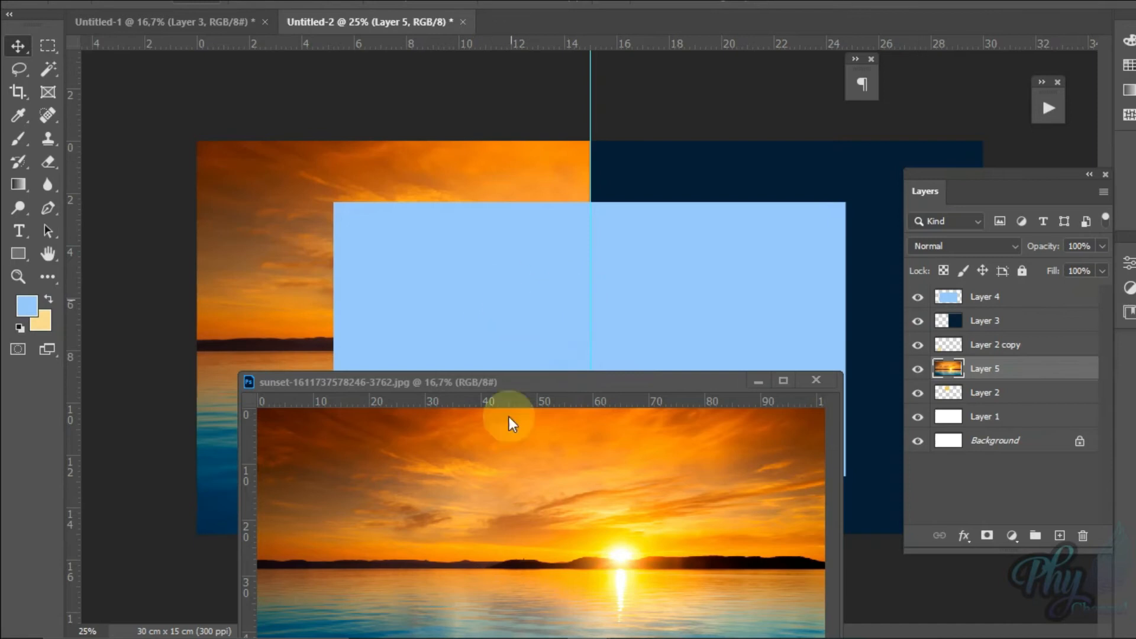
{"action": "left_click", "coordinate": [824, 384]}
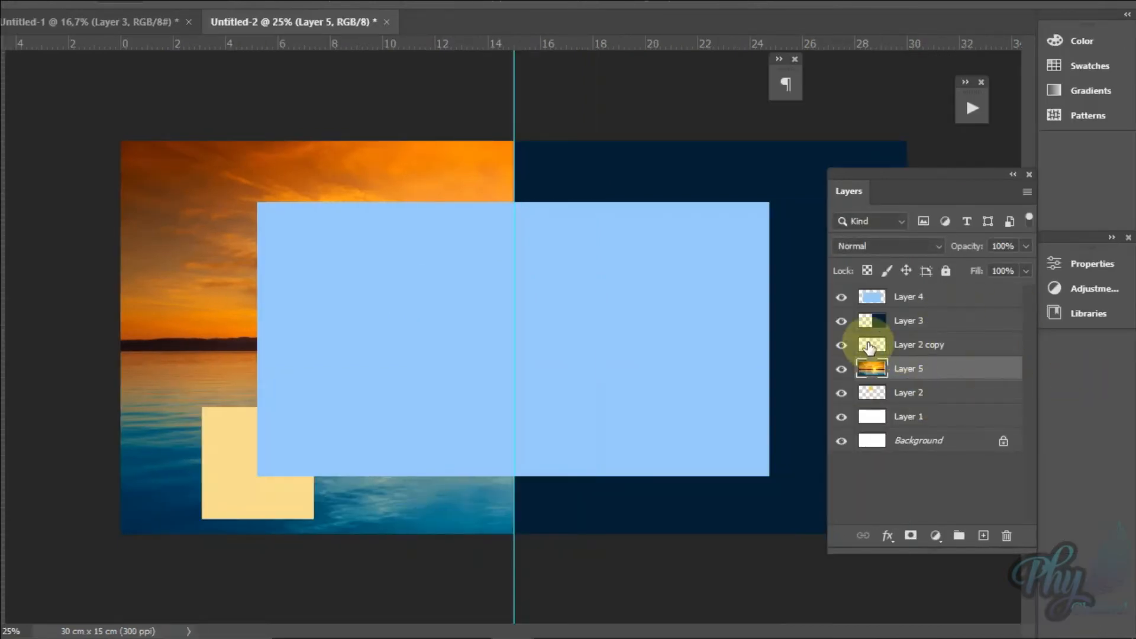
{"action": "left_click_drag", "start_coordinate": [928, 372], "coordinate": [928, 289]}
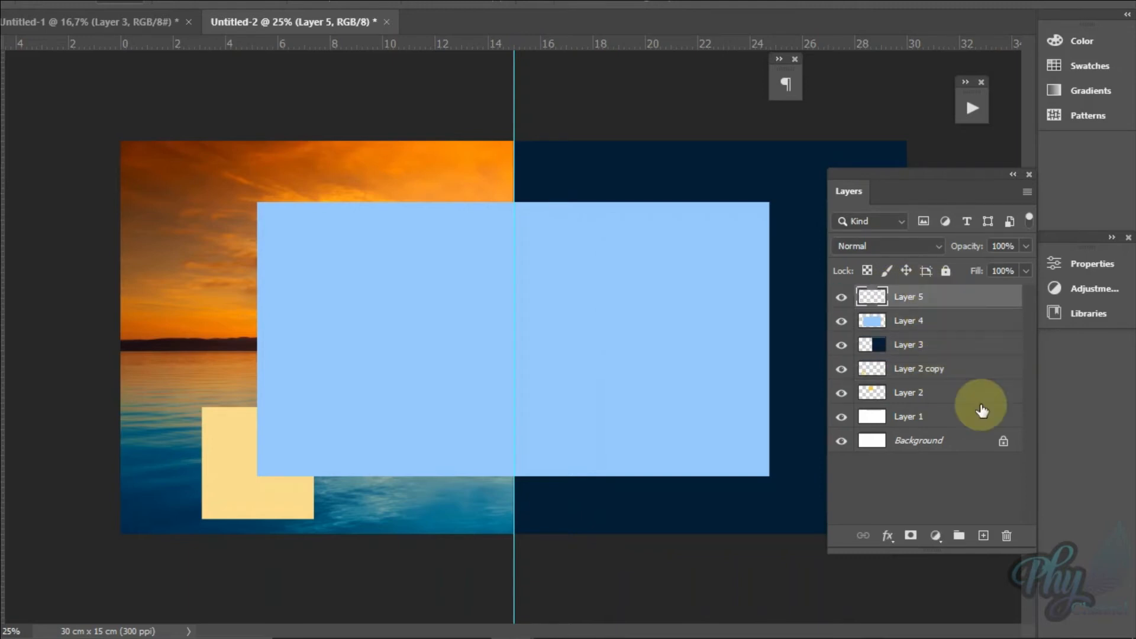
{"action": "left_click_drag", "start_coordinate": [622, 338], "coordinate": [575, 339]}
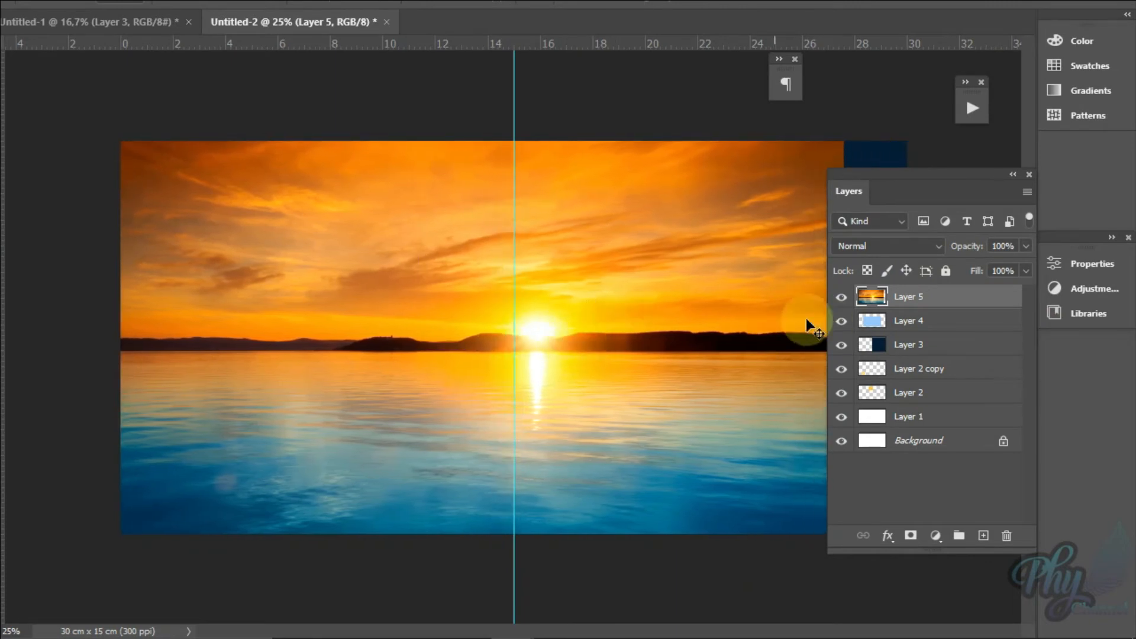
Step: Clip the sunset photo on Layer 5 to the light-blue rectangle on Layer 4
{"action": "left_click", "coordinate": [842, 297]}
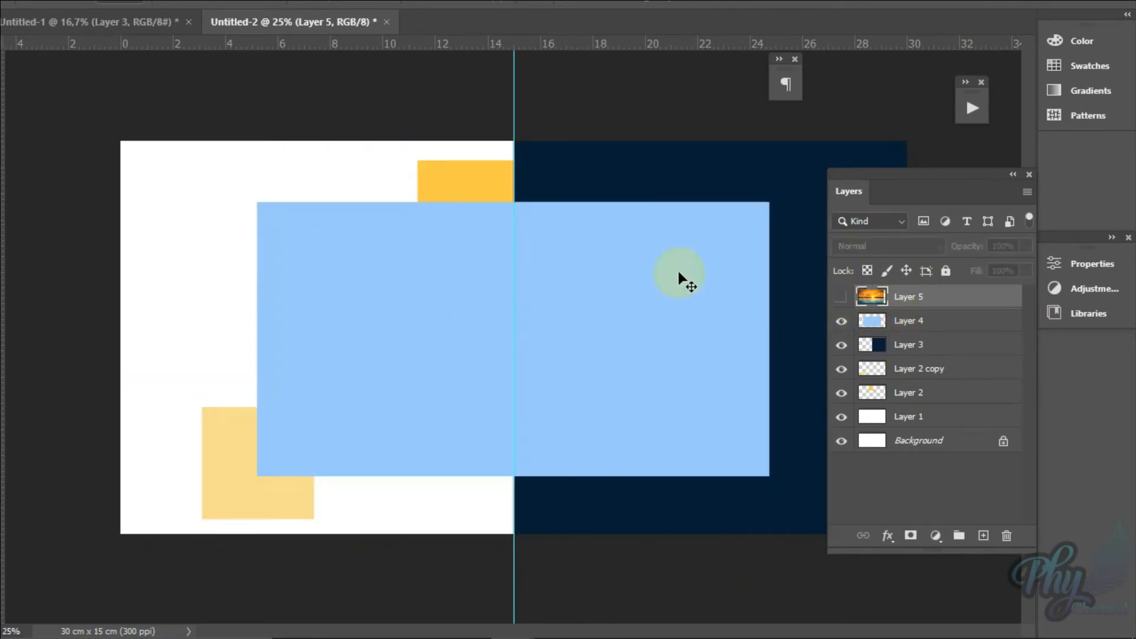
{"action": "left_click", "coordinate": [841, 297]}
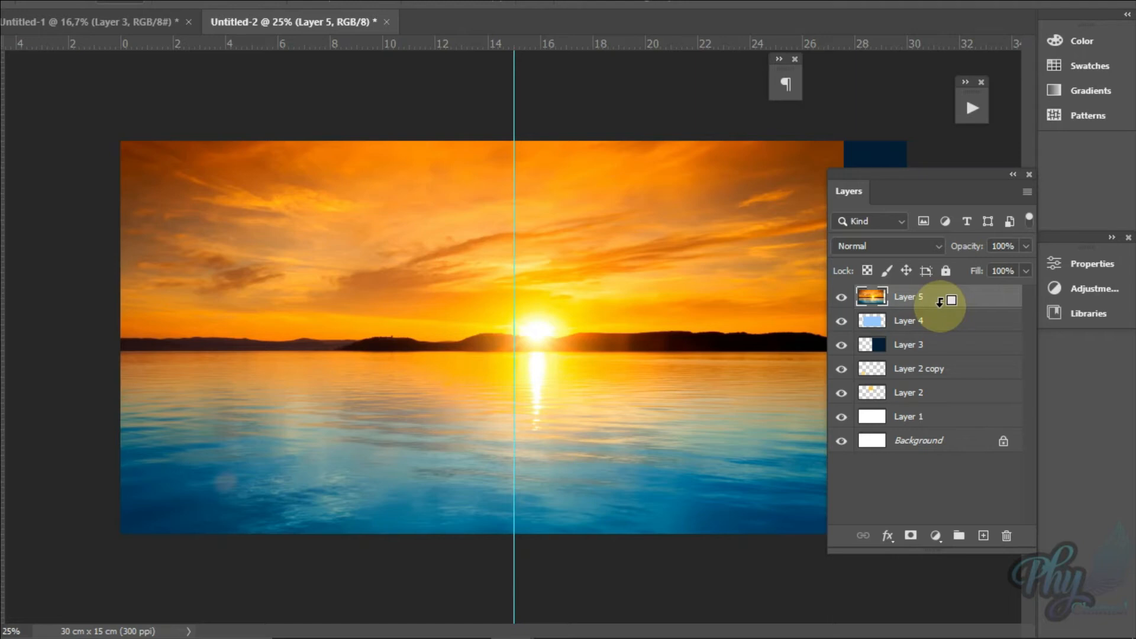
{"action": "left_click", "coordinate": [940, 302], "text": "alt"}
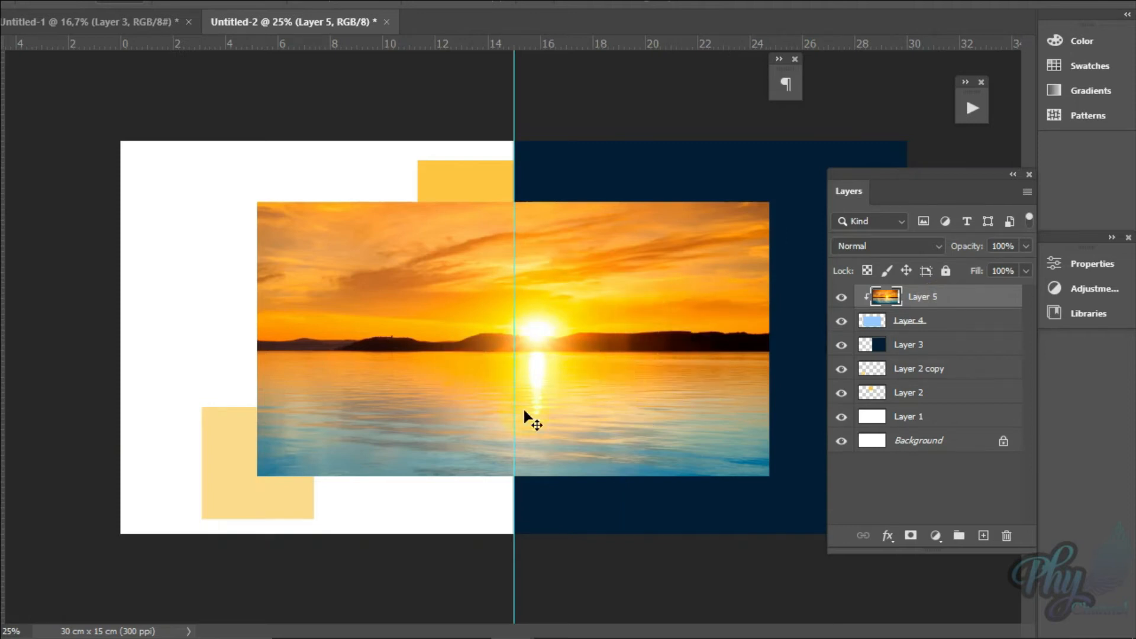
Step: Scale the clipped sunset photo to about 94% with Free Transform and reposition it so the sun sits on the 15 cm guide
{"action": "left_click_drag", "start_coordinate": [755, 336], "coordinate": [755, 336]}
{"action": "key", "text": "ctrl+t"}
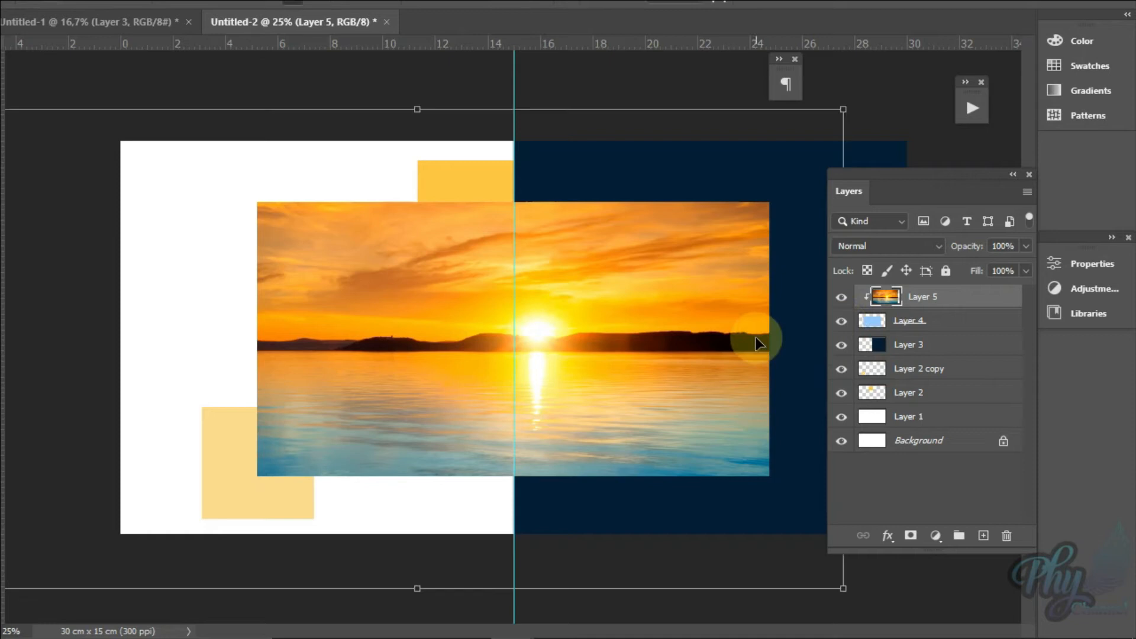
{"action": "left_click_drag", "start_coordinate": [853, 113], "coordinate": [806, 135]}
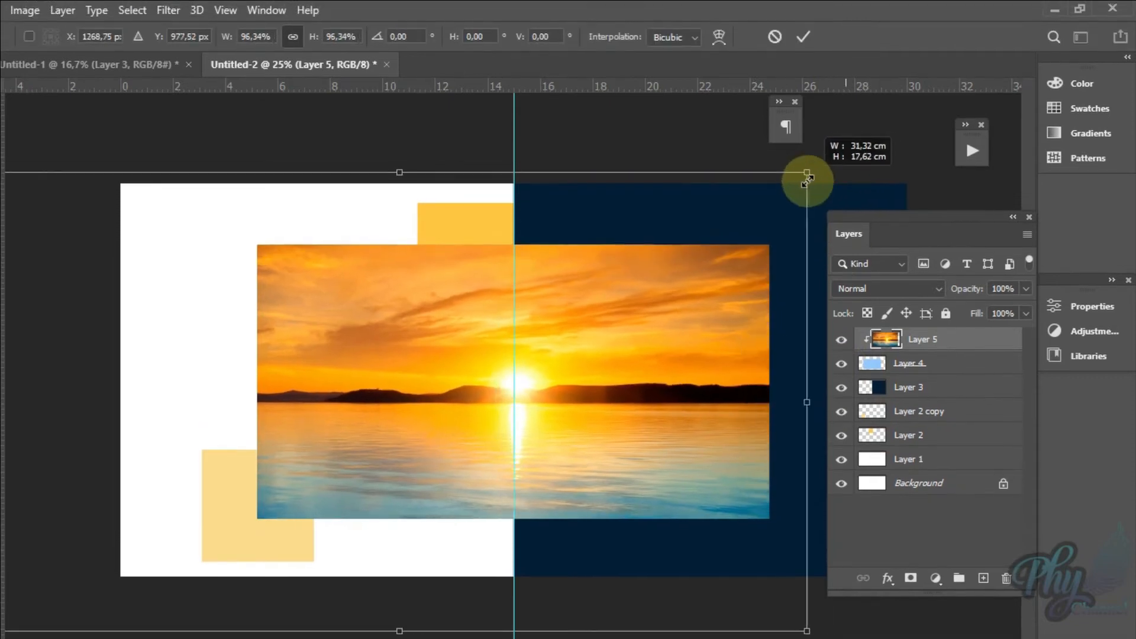
{"action": "left_click_drag", "start_coordinate": [807, 178], "coordinate": [794, 185]}
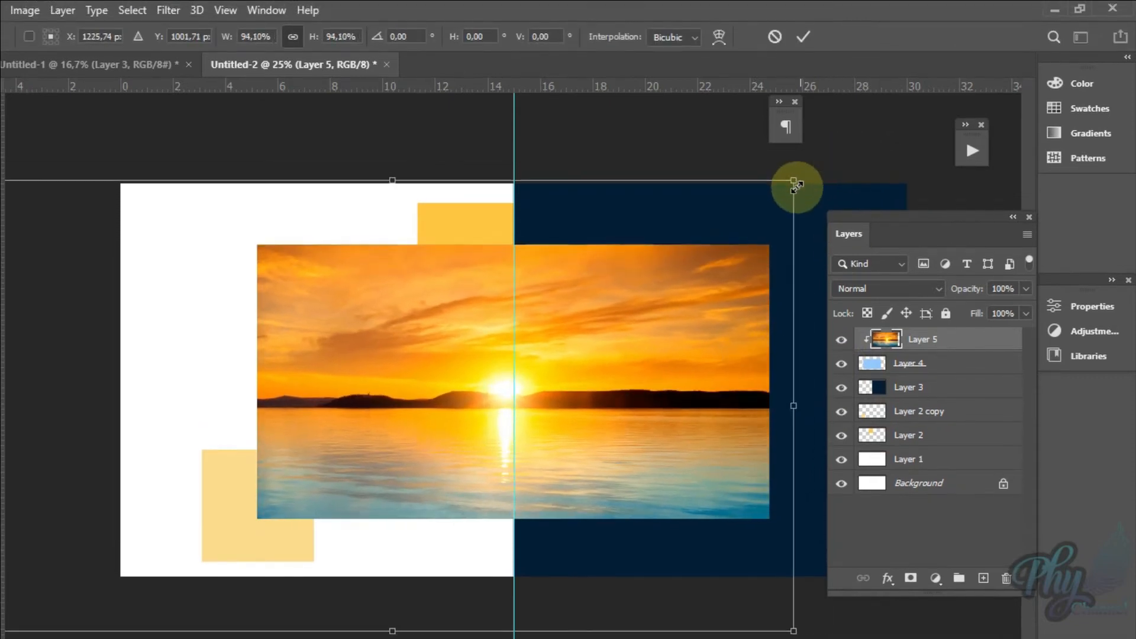
{"action": "left_click_drag", "start_coordinate": [601, 393], "coordinate": [563, 362]}
{"action": "key", "text": "Return"}
{"action": "left_click_drag", "start_coordinate": [586, 405], "coordinate": [627, 406]}
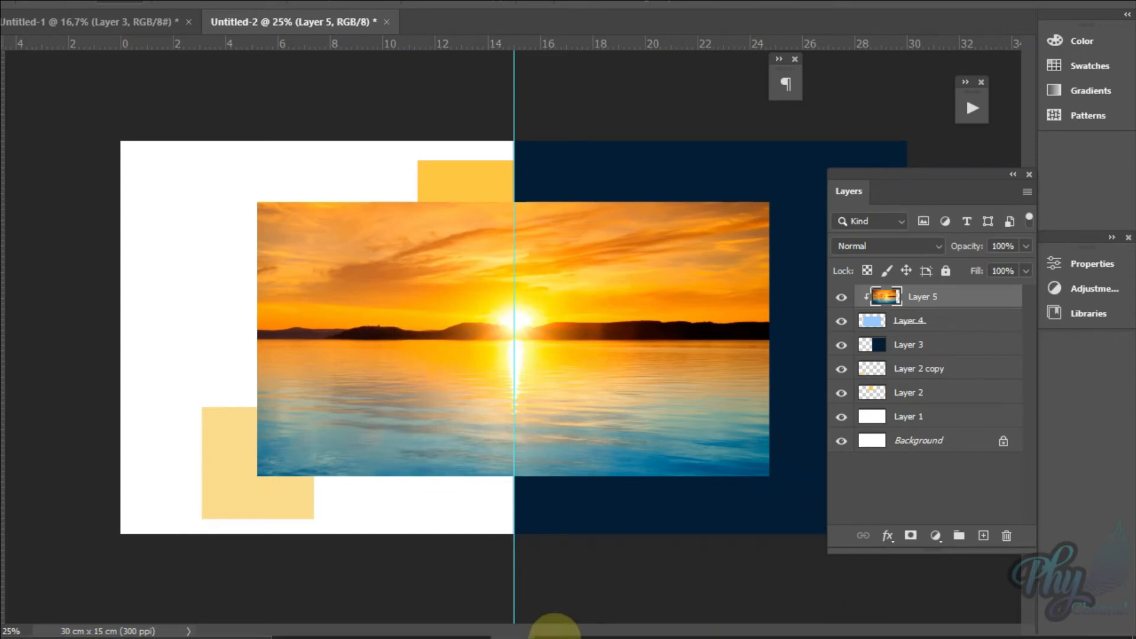
Step: Restore the minimized travel landing page reference image and float its window over the left part of the layered document
{"action": "mouse_move", "coordinate": [513, 622]}
{"action": "left_click", "coordinate": [594, 555]}
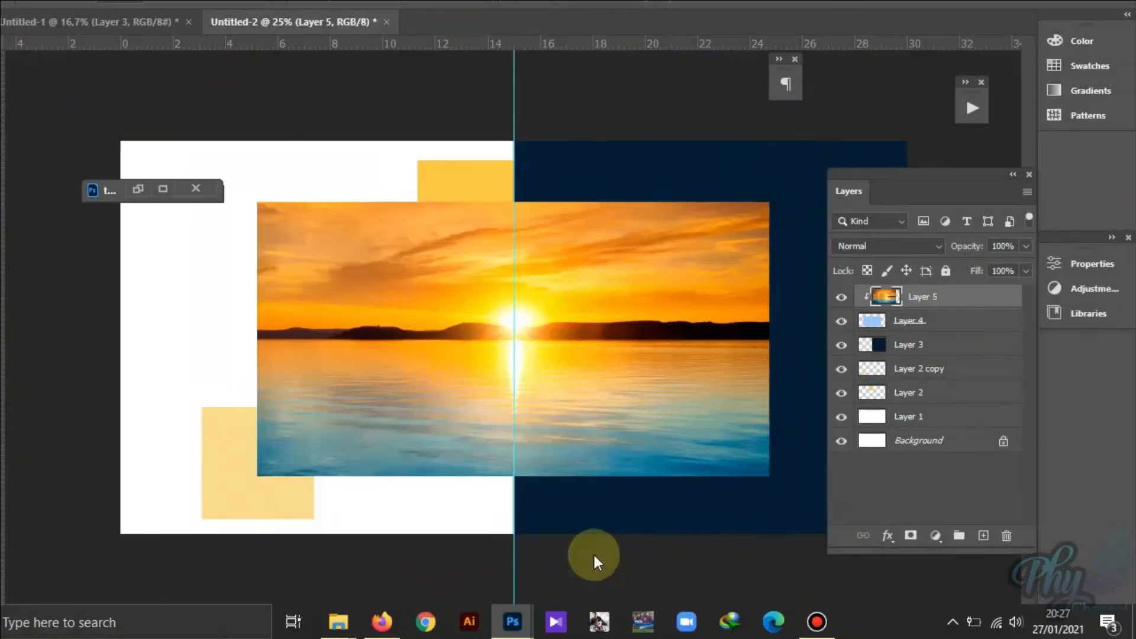
{"action": "left_click", "coordinate": [330, 182]}
{"action": "left_click", "coordinate": [415, 186]}
{"action": "left_click_drag", "start_coordinate": [414, 187], "coordinate": [337, 200]}
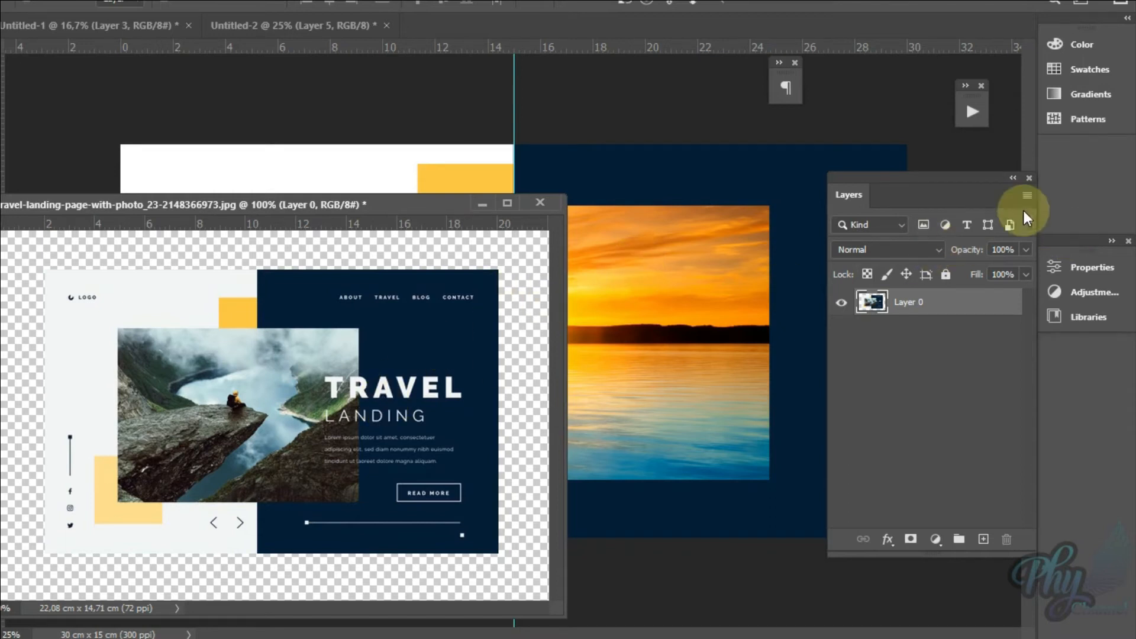
Step: Add an empty layer above Layer 5 in the layered document and shift the reference window slightly right and down
{"action": "left_click", "coordinate": [677, 275]}
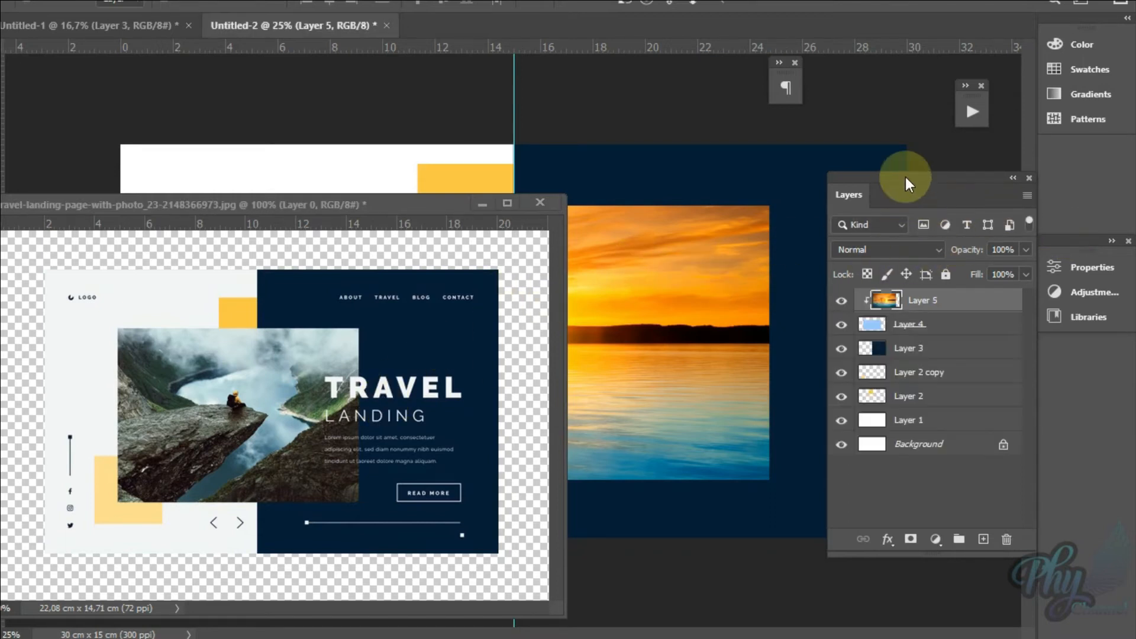
{"action": "left_click", "coordinate": [984, 536]}
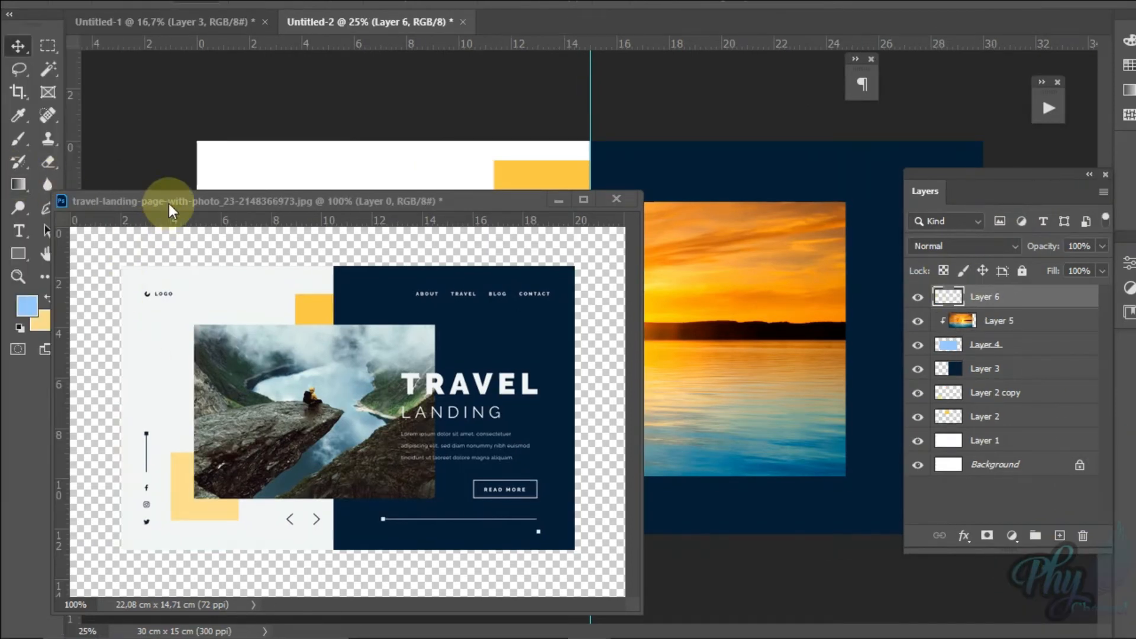
{"action": "left_click_drag", "start_coordinate": [169, 204], "coordinate": [222, 244]}
Step: Set the Horizontal Type tool's text colour to white and move the reference window down and left
{"action": "right_click", "coordinate": [22, 232]}
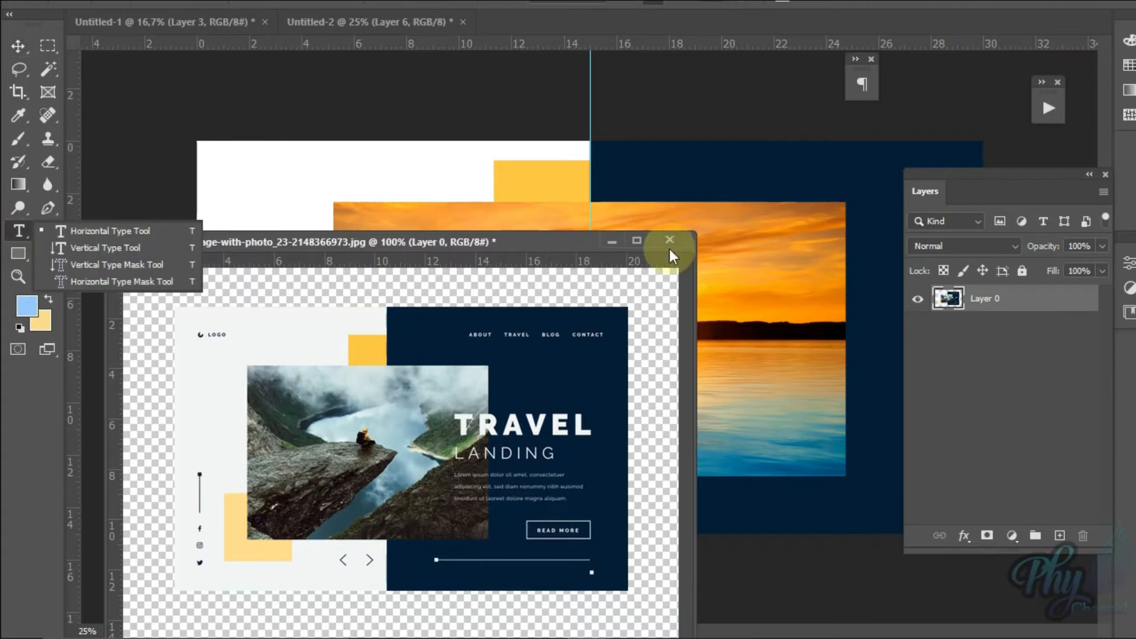
{"action": "left_click_drag", "start_coordinate": [553, 245], "coordinate": [479, 308]}
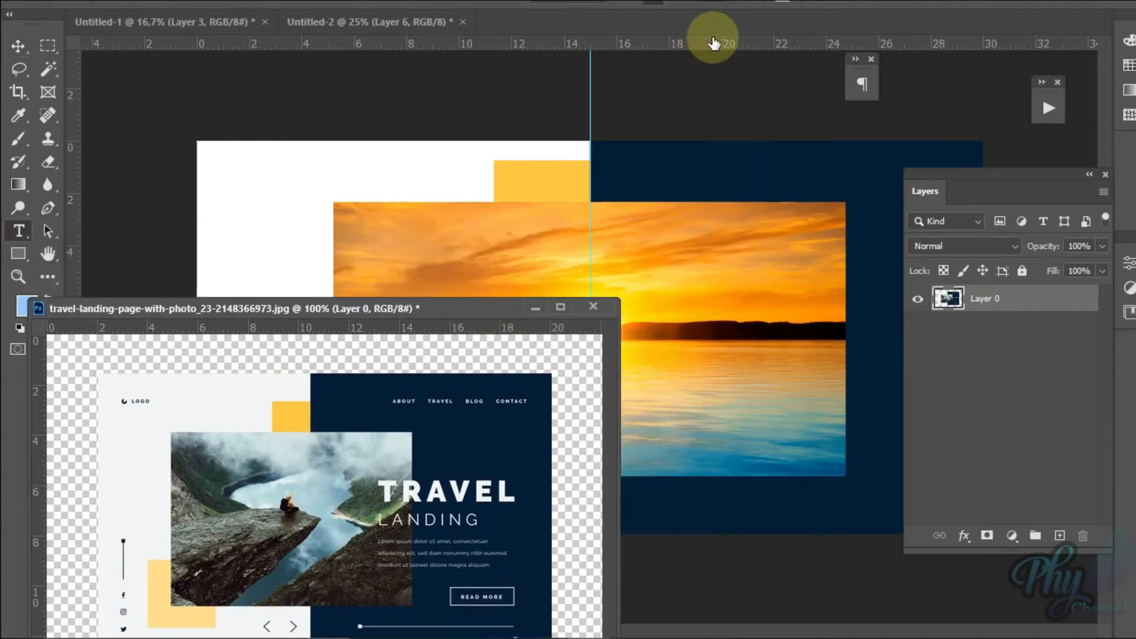
{"action": "left_click", "coordinate": [714, 37]}
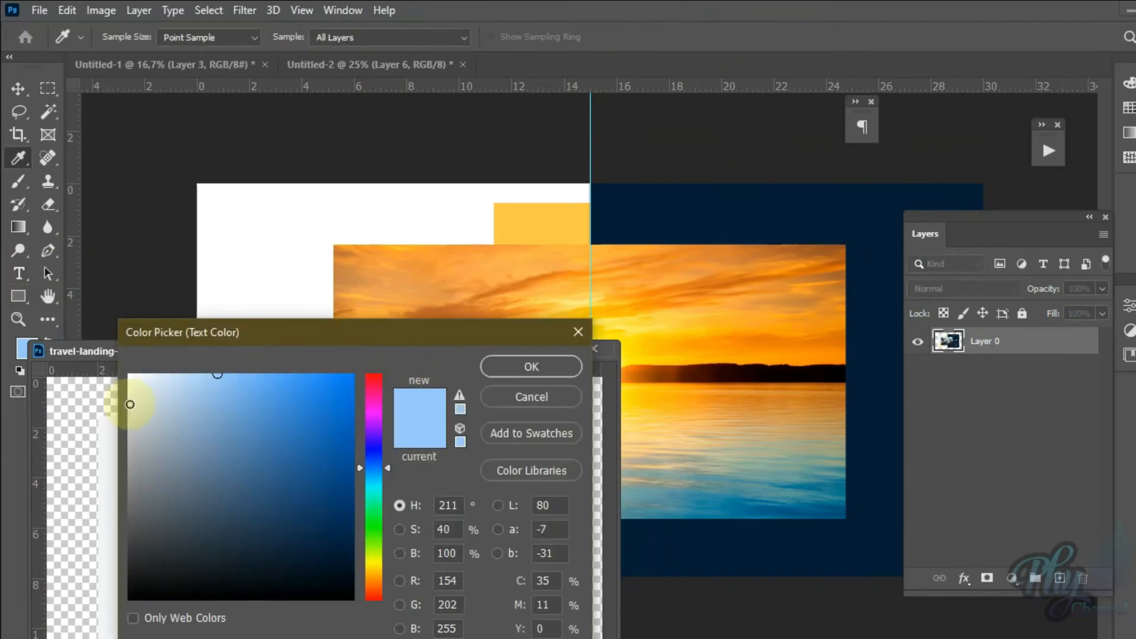
{"action": "left_click_drag", "start_coordinate": [130, 404], "coordinate": [77, 332]}
{"action": "left_click", "coordinate": [563, 367]}
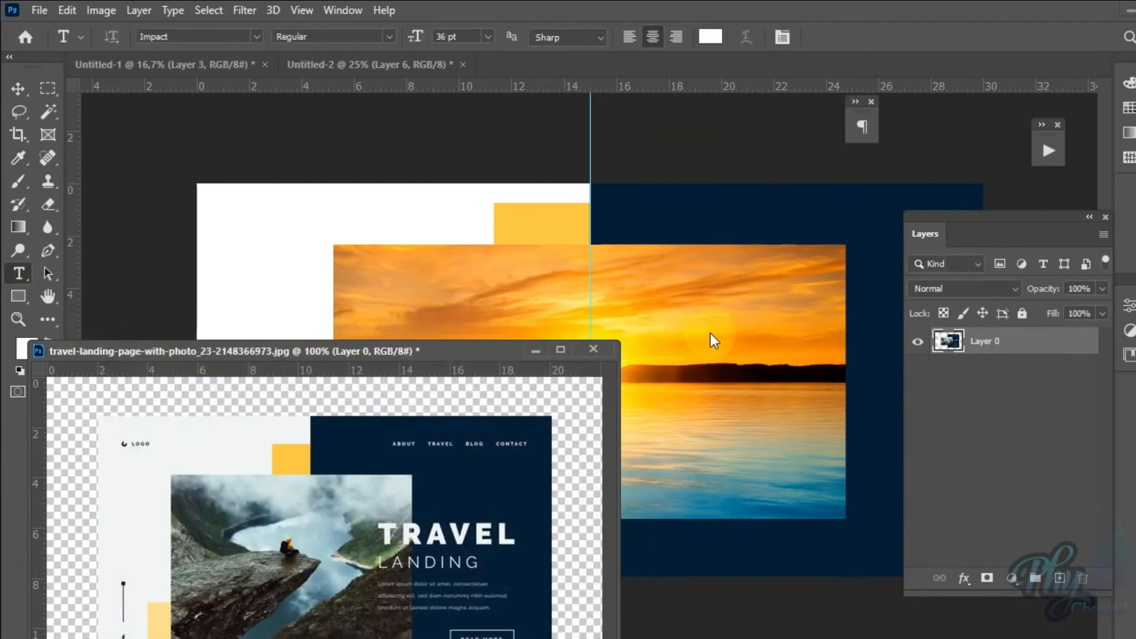
Step: Create a text line over the right part of the sunset photo's sky reading HOLIDAY
{"action": "left_click", "coordinate": [748, 325]}
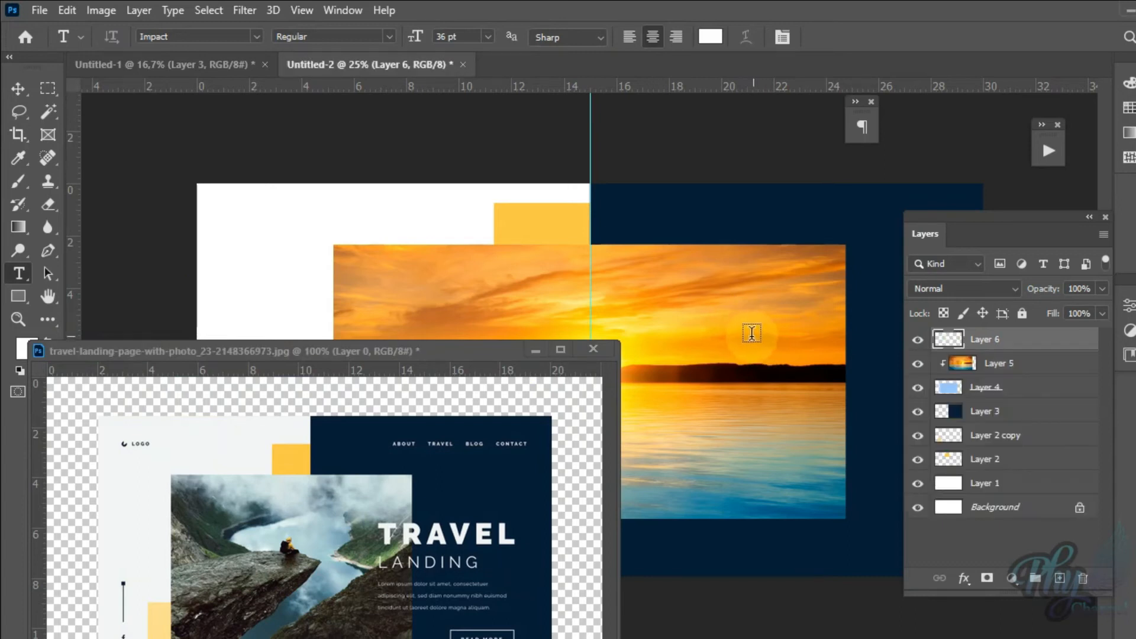
{"action": "left_click", "coordinate": [749, 329]}
{"action": "left_click", "coordinate": [994, 228]}
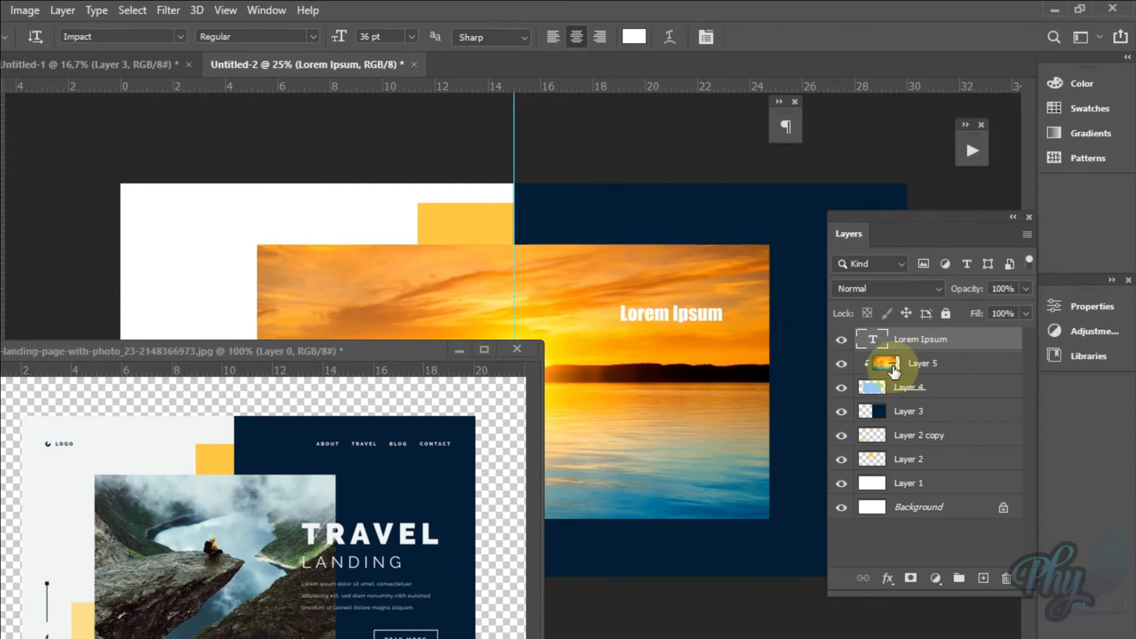
{"action": "double_click", "coordinate": [873, 341]}
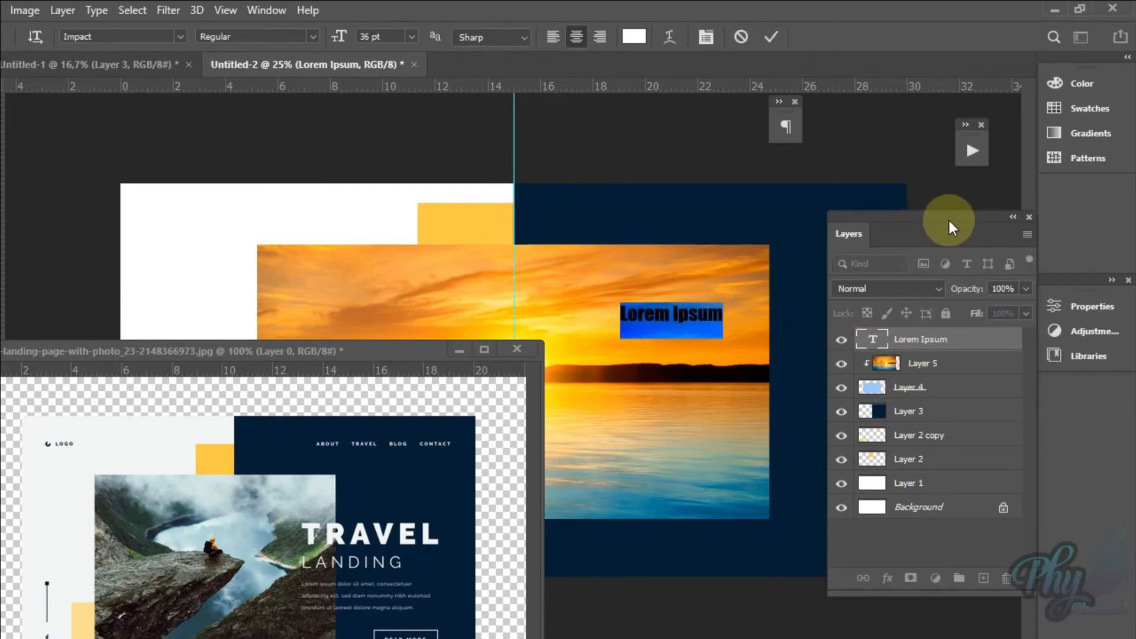
{"action": "type", "text": "h"}
{"action": "key", "text": "Caps_Lock"}
{"action": "type", "text": "HOLIDAY"}
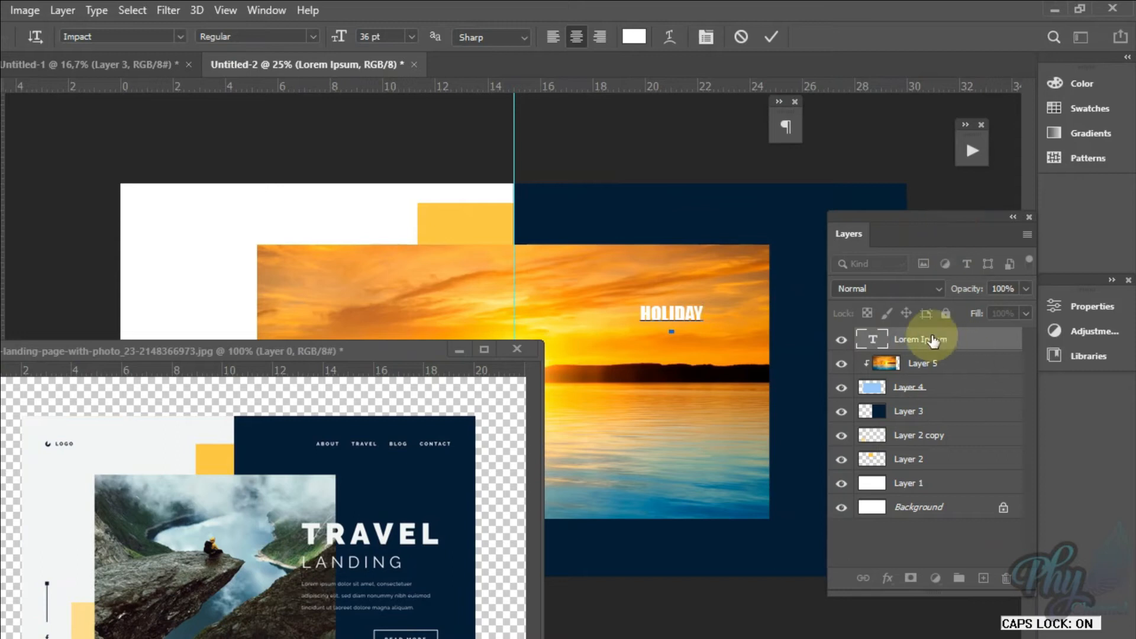
{"action": "left_click", "coordinate": [871, 340]}
{"action": "key", "text": "Caps_Lock"}
Step: Set the character tracking of the HOLIDAY text to 200
{"action": "double_click", "coordinate": [873, 341]}
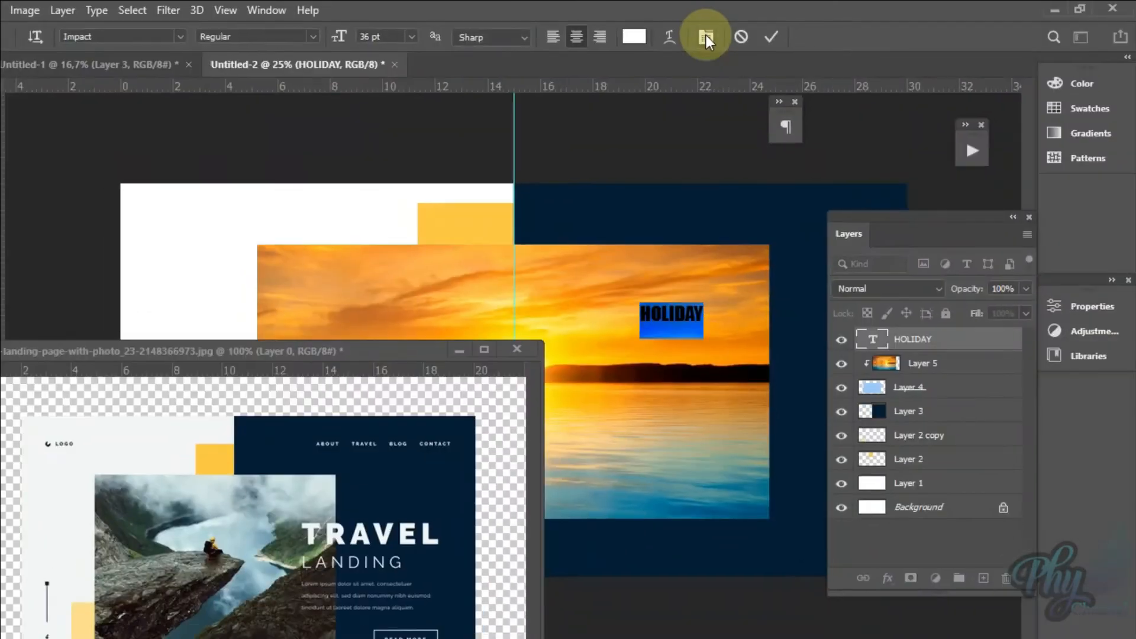
{"action": "left_click", "coordinate": [707, 74]}
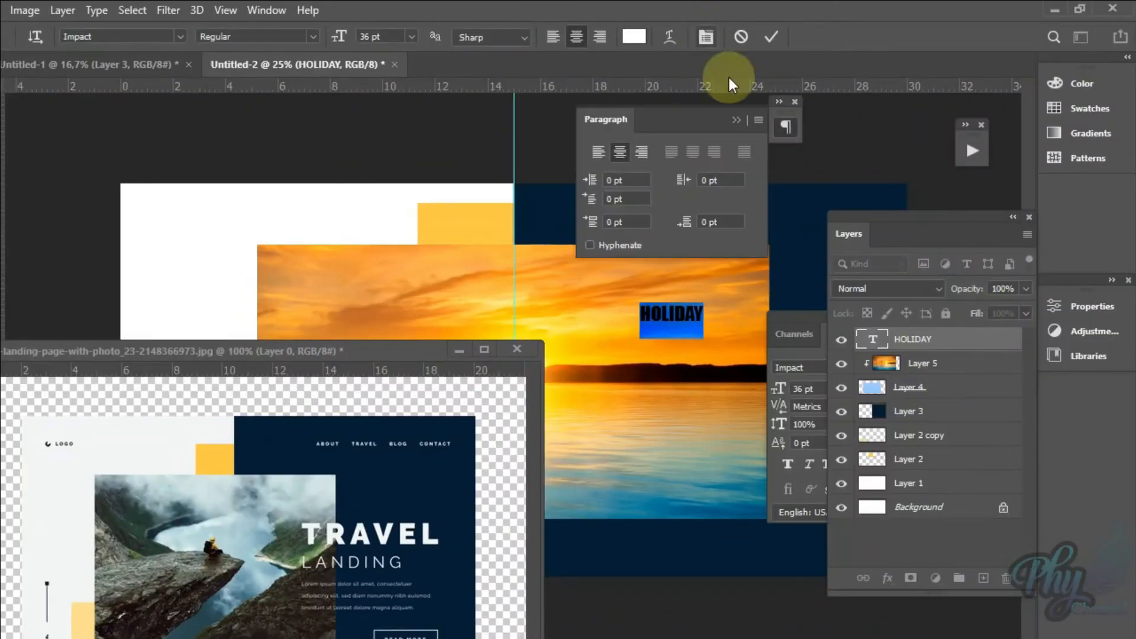
{"action": "left_click_drag", "start_coordinate": [700, 121], "coordinate": [609, 157]}
{"action": "left_click", "coordinate": [786, 313]}
{"action": "left_click_drag", "start_coordinate": [787, 311], "coordinate": [246, 95]}
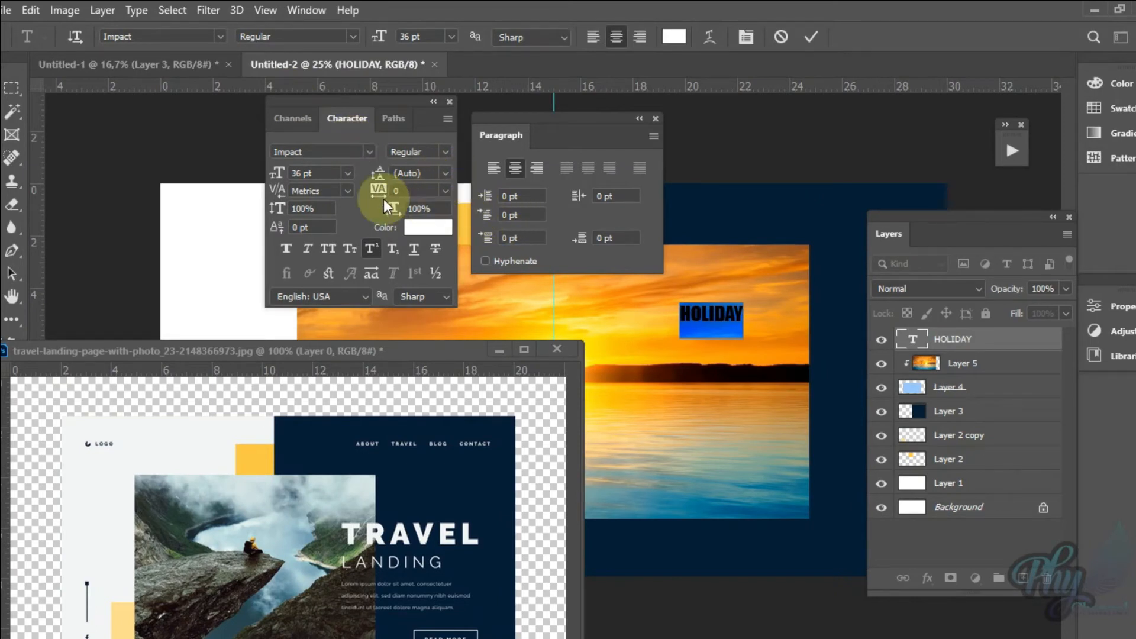
{"action": "left_click", "coordinate": [445, 189]}
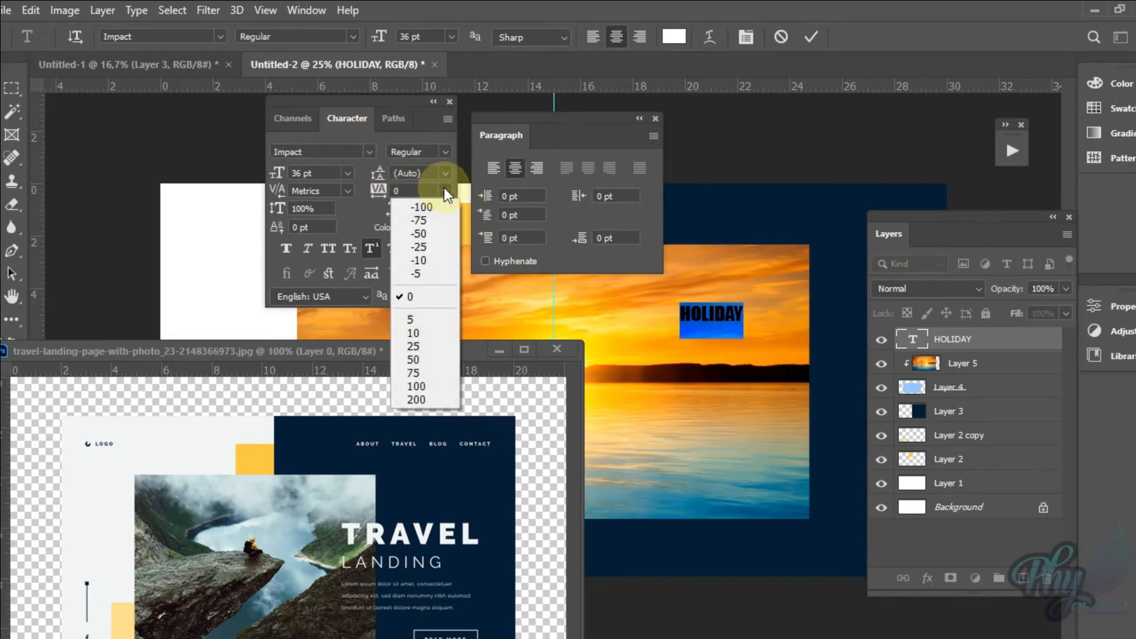
{"action": "left_click", "coordinate": [433, 398]}
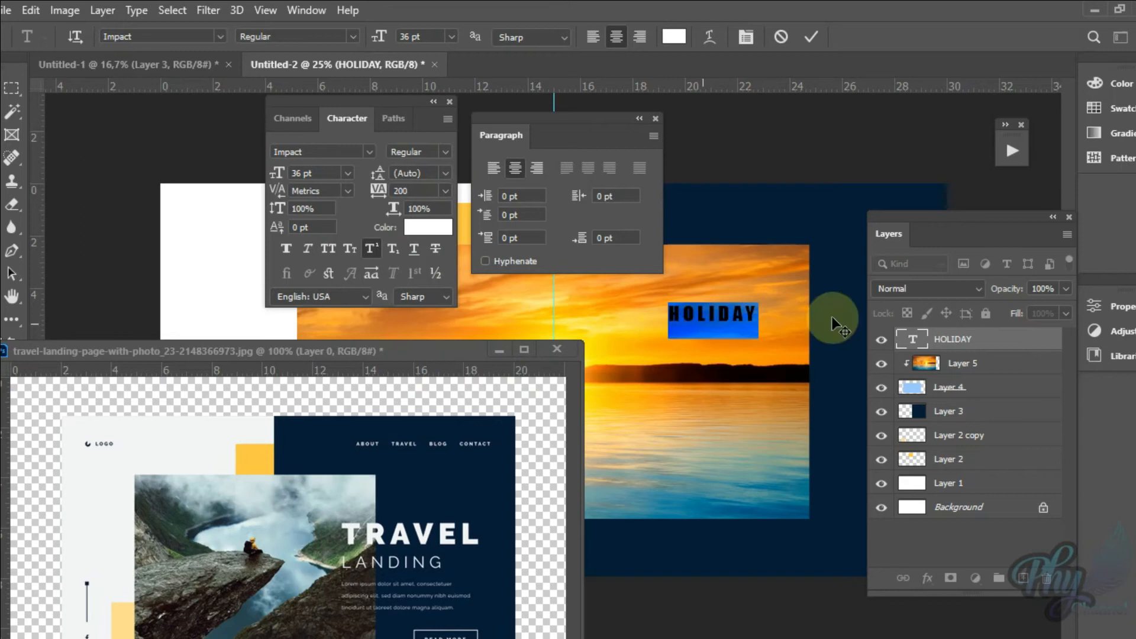
{"action": "left_click", "coordinate": [435, 102]}
{"action": "left_click", "coordinate": [639, 119]}
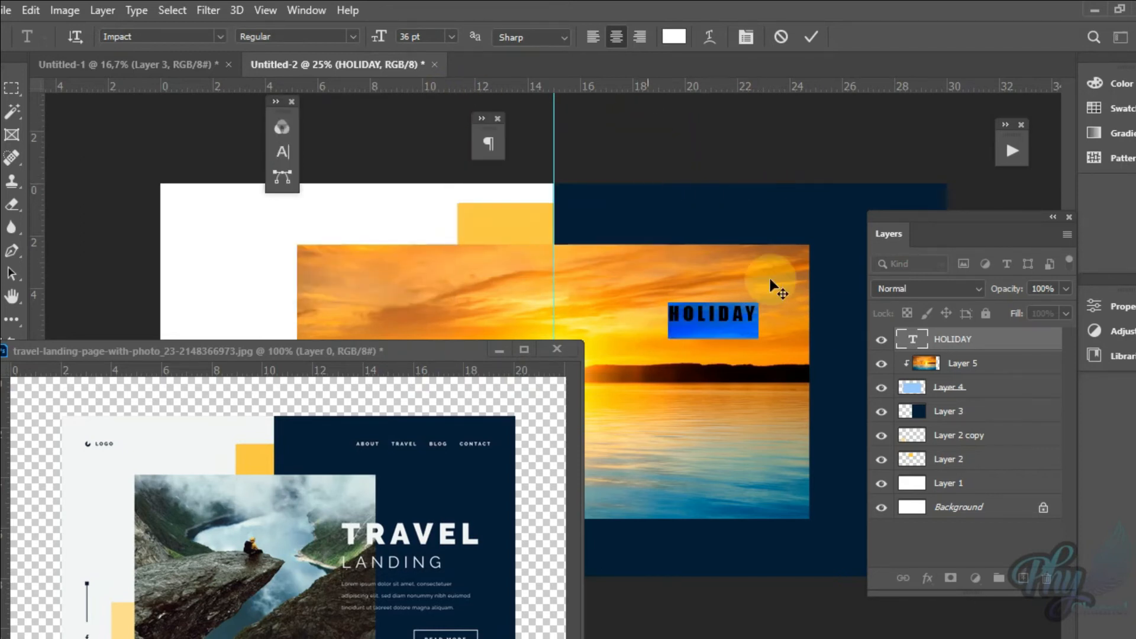
{"action": "left_click", "coordinate": [914, 336]}
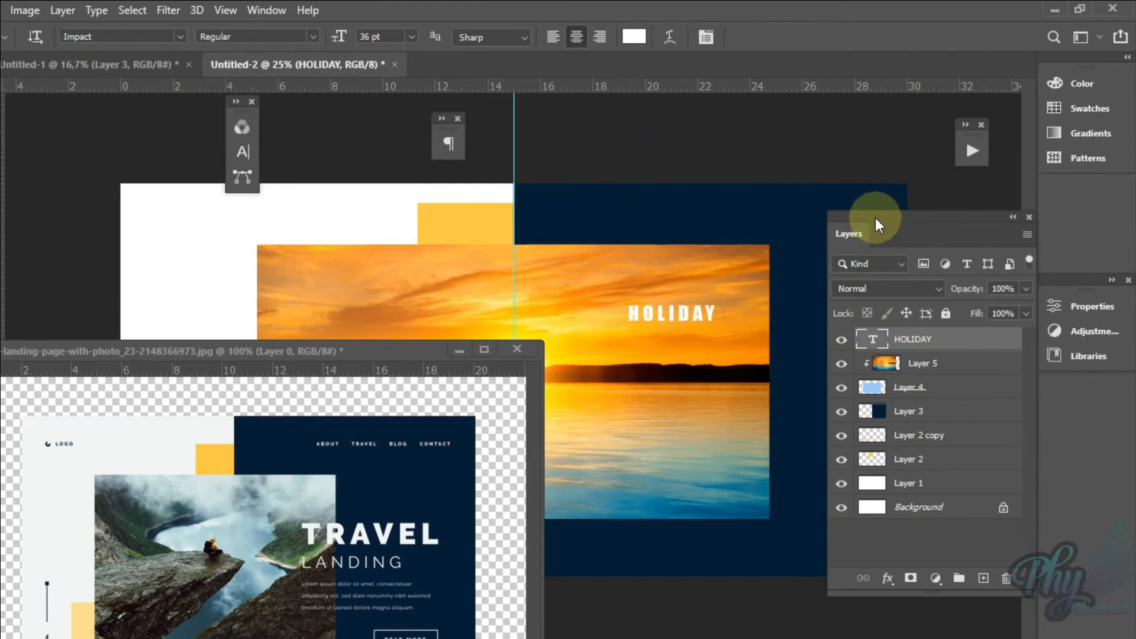
Step: Enlarge the HOLIDAY text to about 81 pt with Free Transform and position it across the photo's right edge above the horizon
{"action": "left_click_drag", "start_coordinate": [875, 218], "coordinate": [838, 403]}
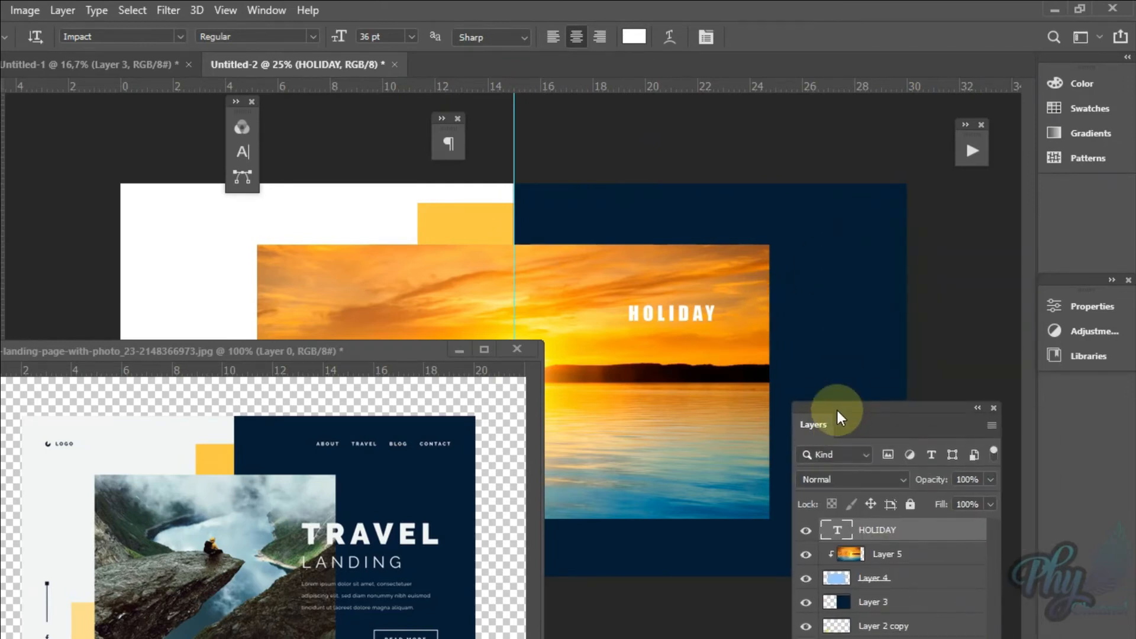
{"action": "key", "text": "ctrl+t"}
{"action": "left_click_drag", "start_coordinate": [770, 264], "coordinate": [829, 249]}
{"action": "key", "text": "Return"}
{"action": "left_click_drag", "start_coordinate": [749, 303], "coordinate": [787, 342]}
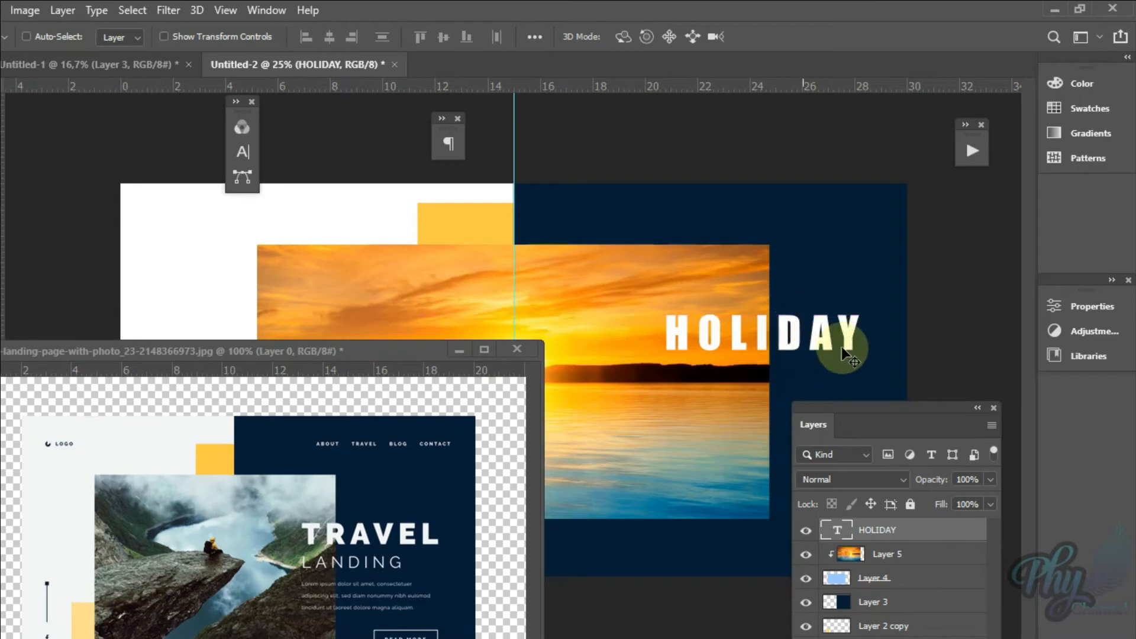
Step: Add a second placeholder text line just below HOLIDAY and set its font to Javanese Text
{"action": "left_click_drag", "start_coordinate": [881, 408], "coordinate": [941, 365]}
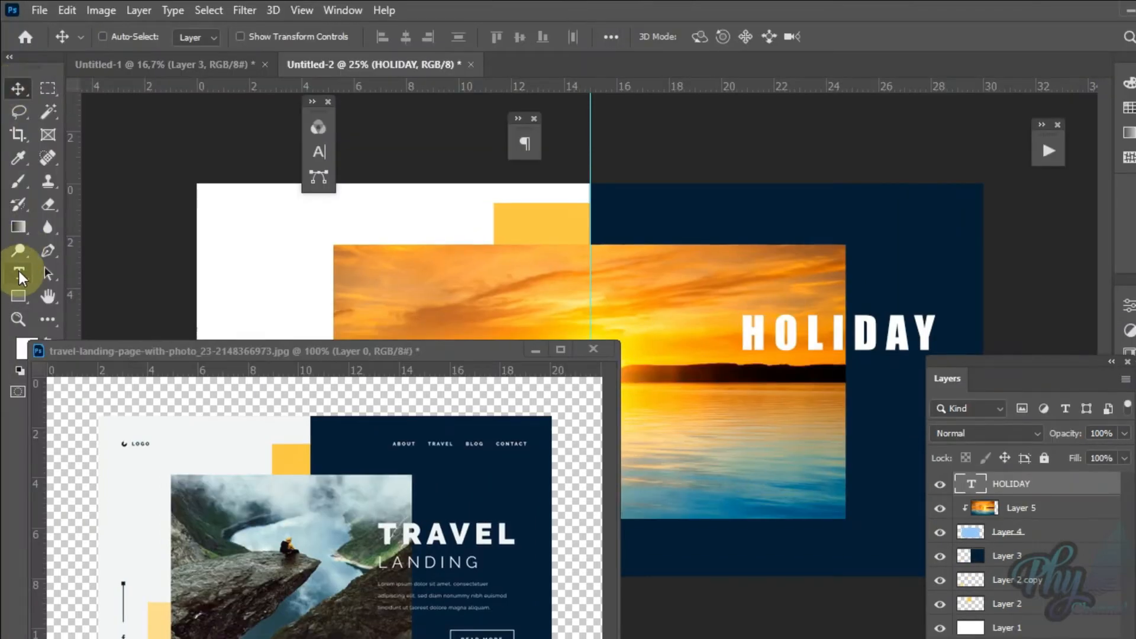
{"action": "left_click", "coordinate": [18, 274]}
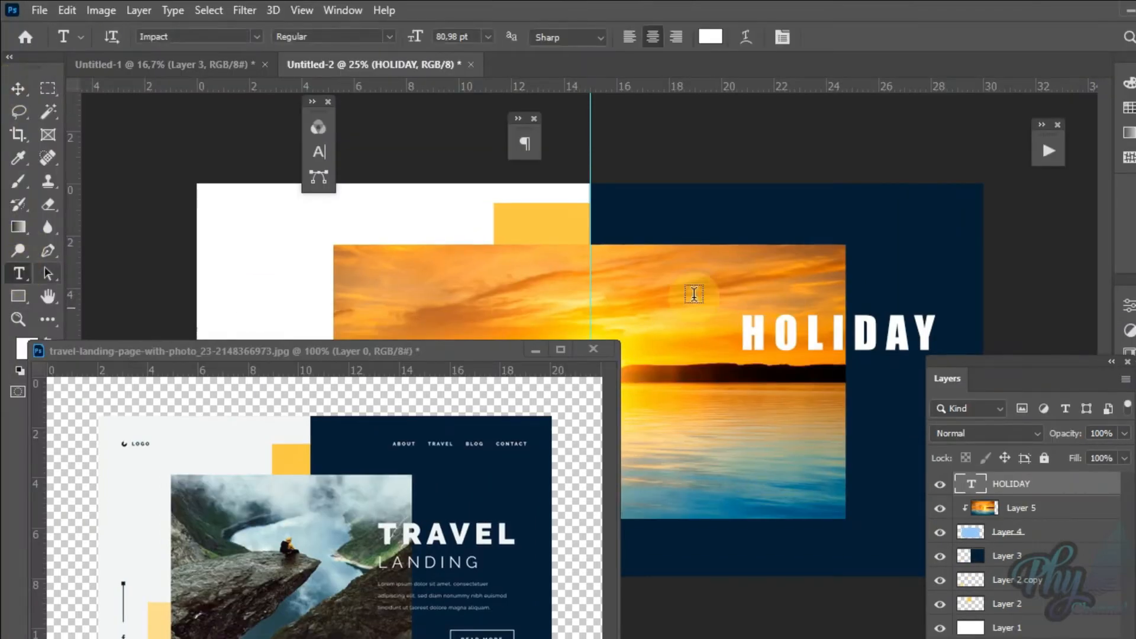
{"action": "left_click", "coordinate": [744, 388]}
{"action": "left_click", "coordinate": [259, 34]}
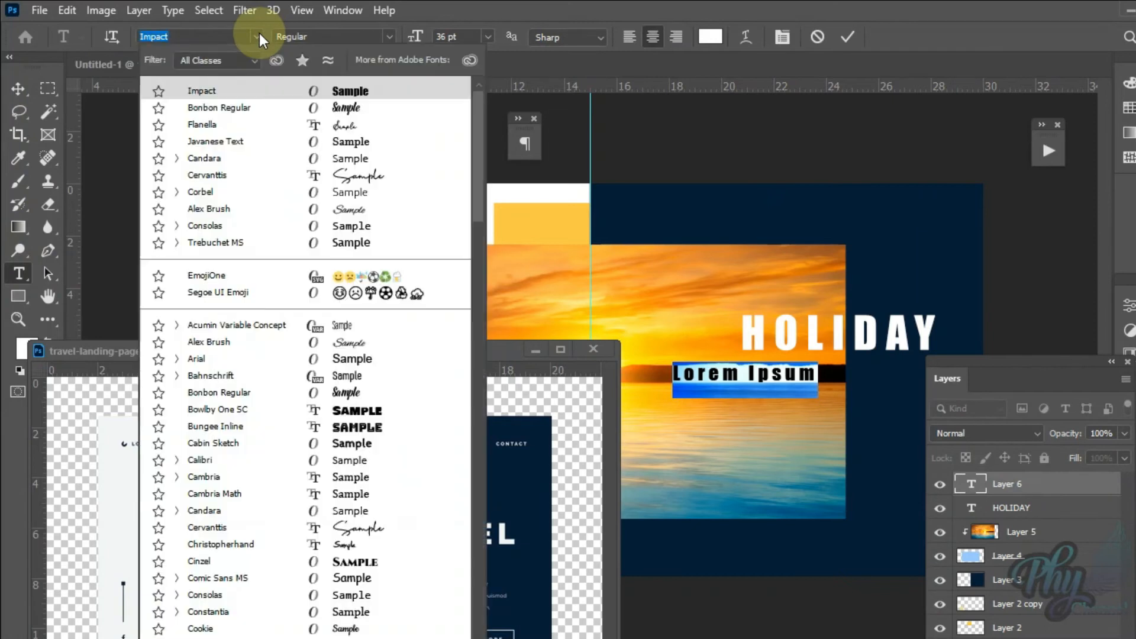
{"action": "left_click", "coordinate": [274, 146]}
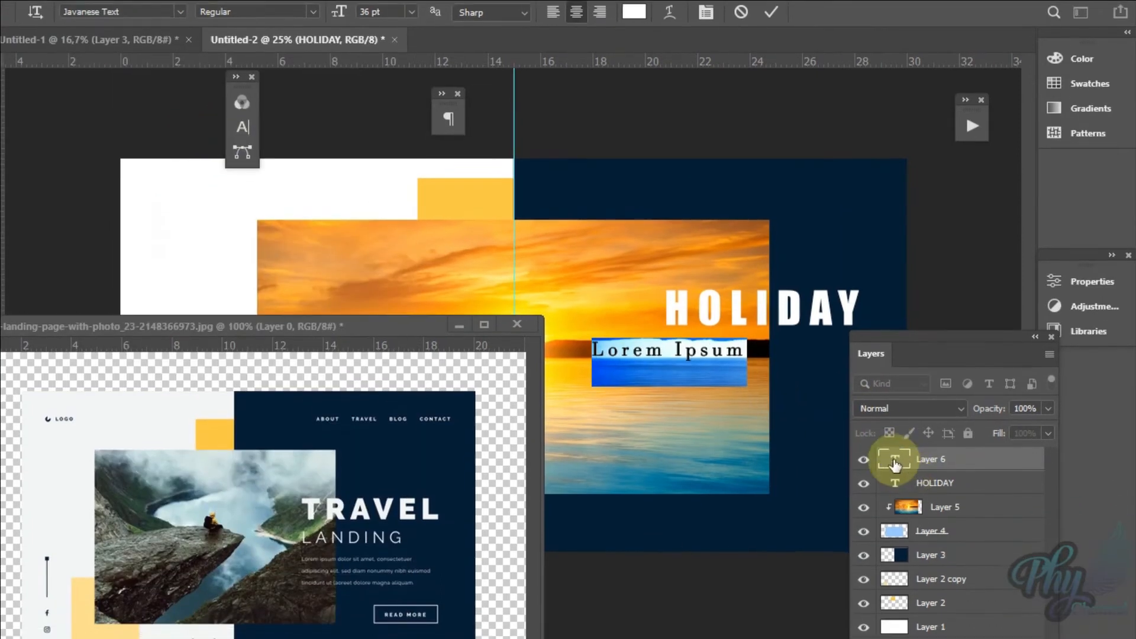
{"action": "left_click", "coordinate": [895, 463]}
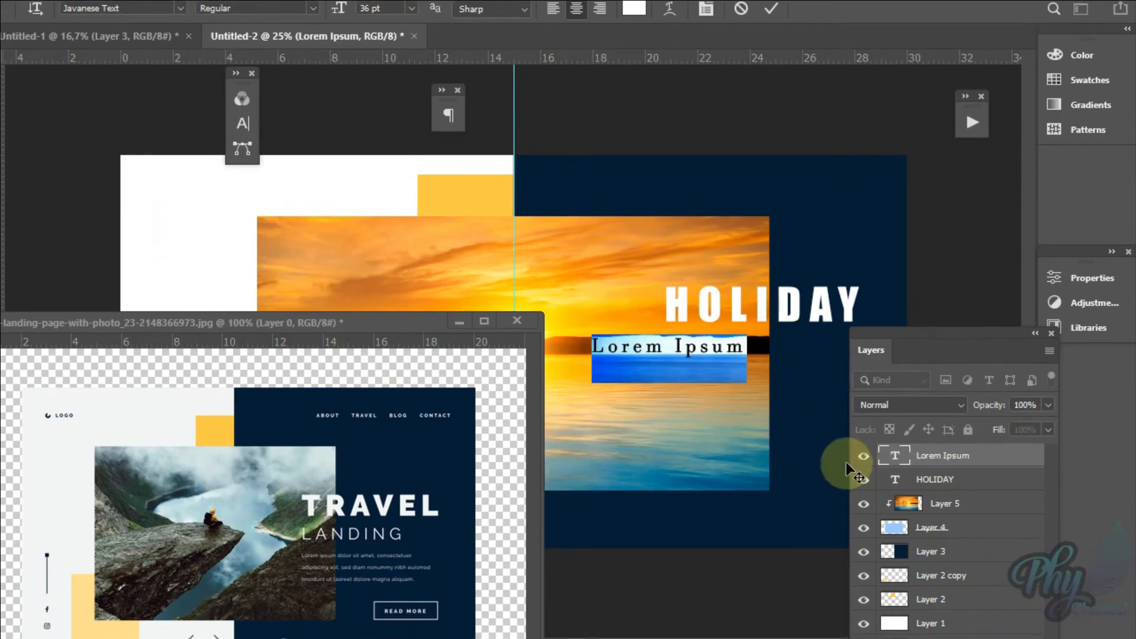
Step: Replace the placeholder text below HOLIDAY with DESTINATION
{"action": "left_click", "coordinate": [761, 520]}
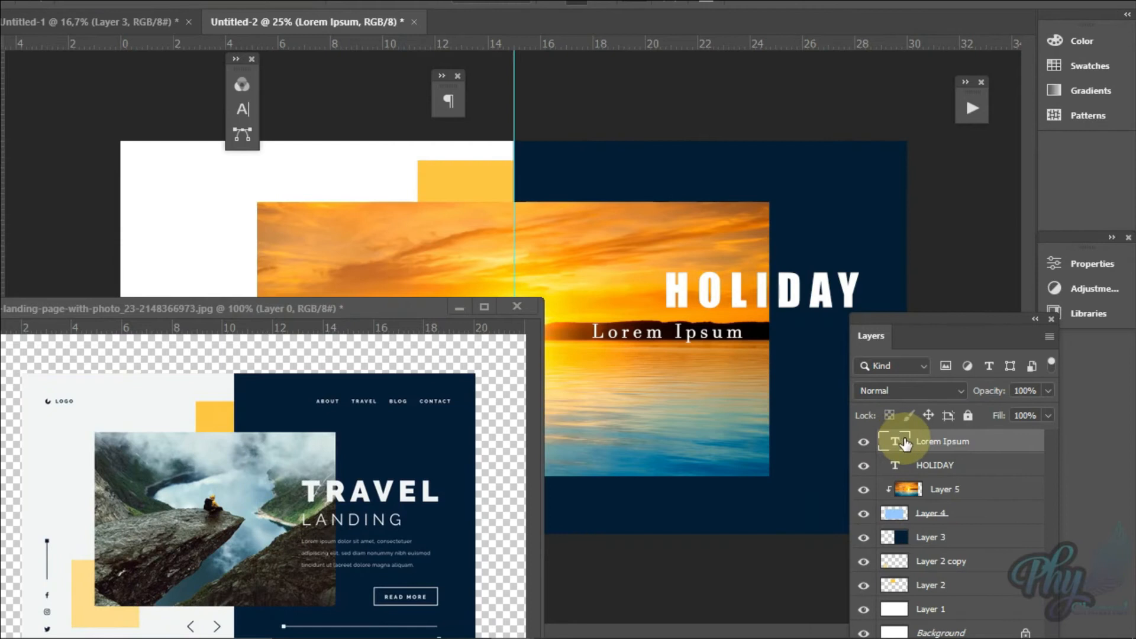
{"action": "double_click", "coordinate": [895, 442]}
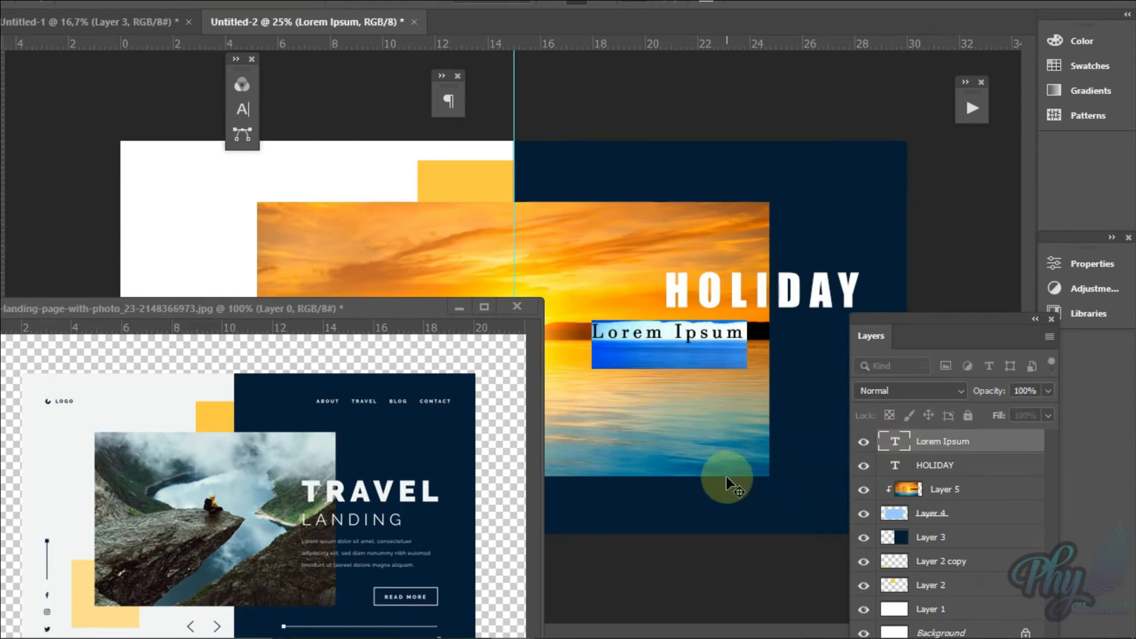
{"action": "type", "text": "DESTINATION"}
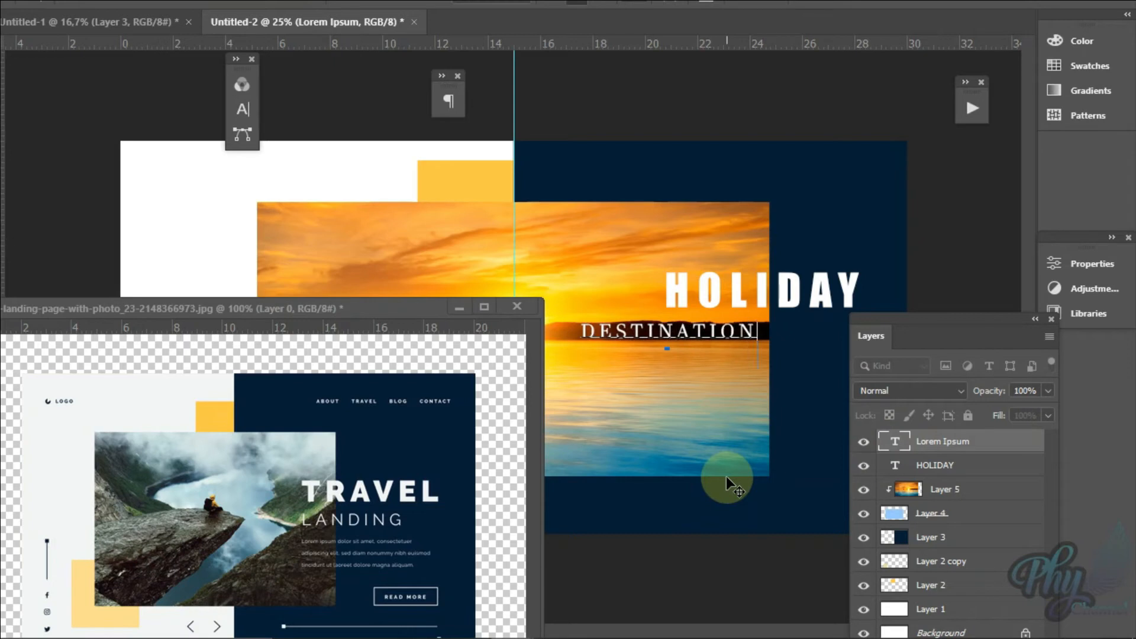
{"action": "left_click", "coordinate": [914, 442]}
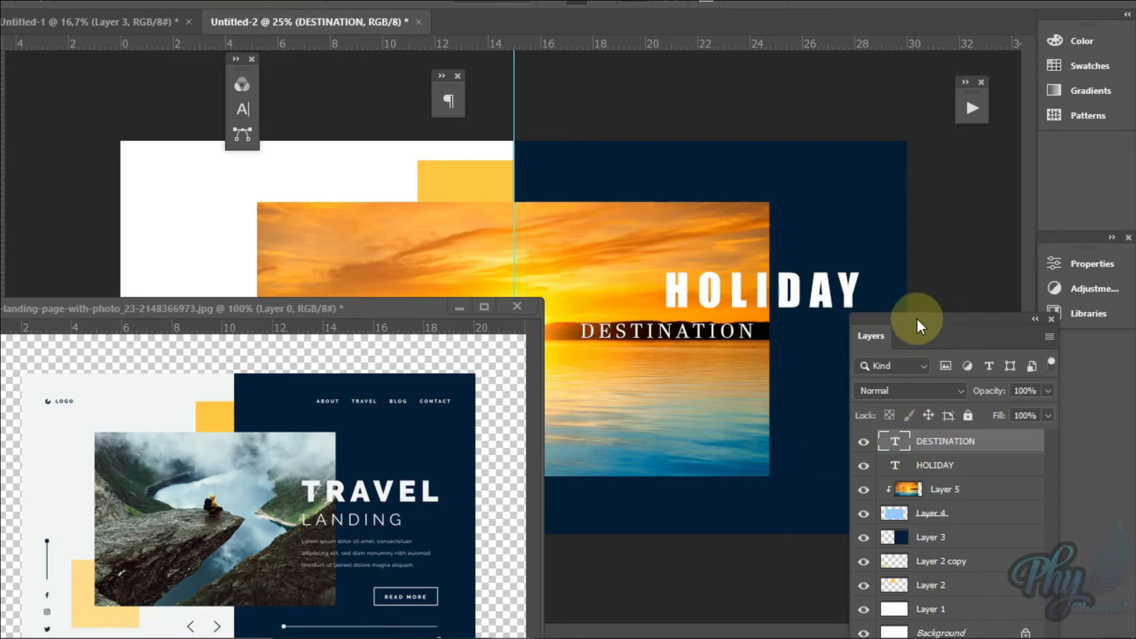
Step: Move the DESTINATION text directly beneath HOLIDAY so that their starting edges line up
{"action": "left_click_drag", "start_coordinate": [917, 319], "coordinate": [898, 438]}
{"action": "left_click_drag", "start_coordinate": [704, 341], "coordinate": [781, 324]}
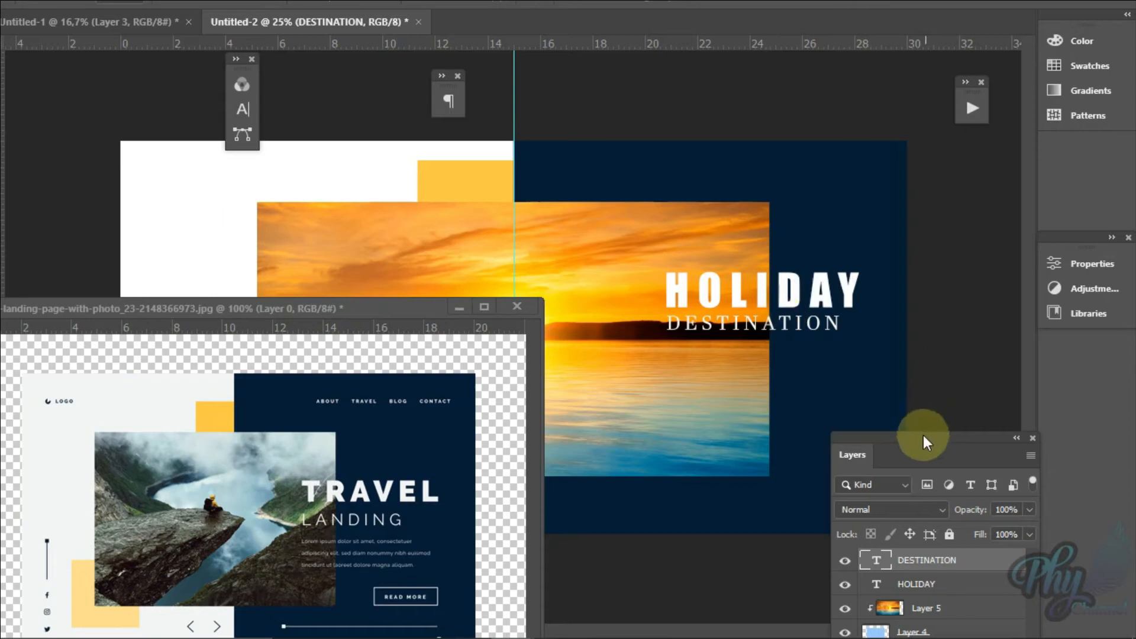
{"action": "left_click_drag", "start_coordinate": [924, 438], "coordinate": [915, 367]}
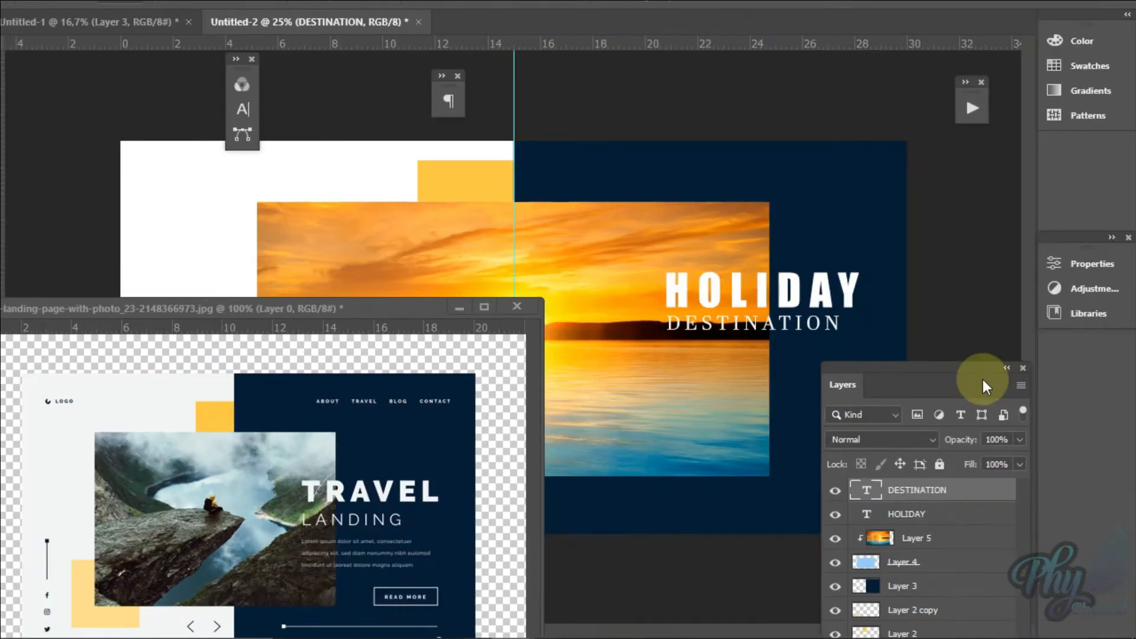
Step: Move the Layers panel clear of the heading, then add a new layer with a placeholder text line below DESTINATION
{"action": "left_click_drag", "start_coordinate": [1060, 380], "coordinate": [476, 203]}
{"action": "left_click_drag", "start_coordinate": [400, 203], "coordinate": [144, 142]}
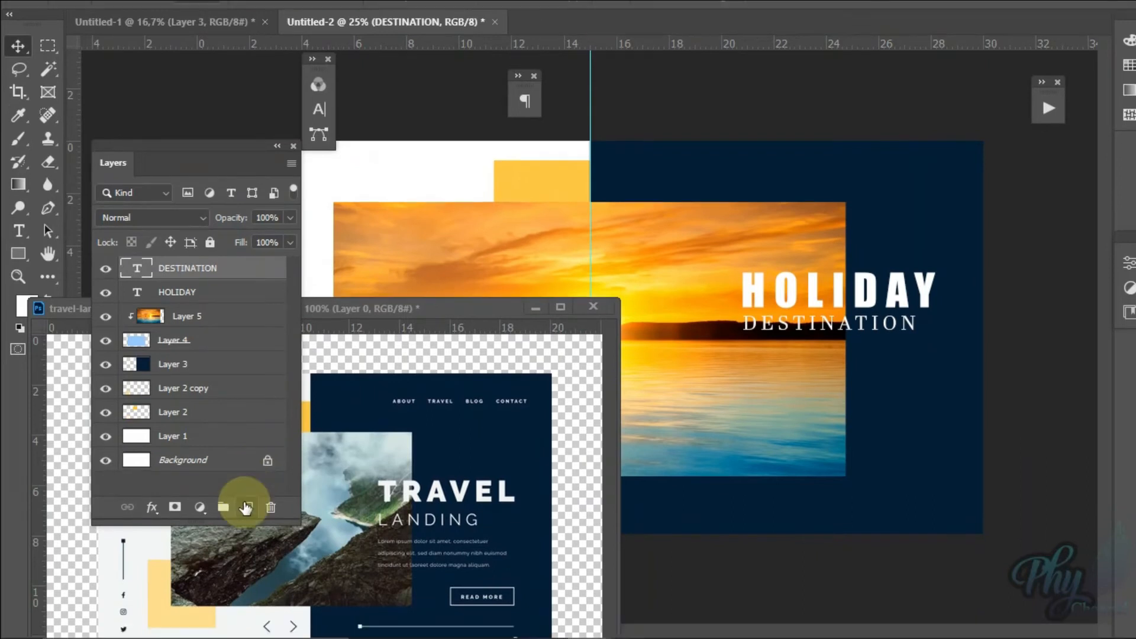
{"action": "left_click", "coordinate": [247, 524]}
{"action": "left_click", "coordinate": [19, 248]}
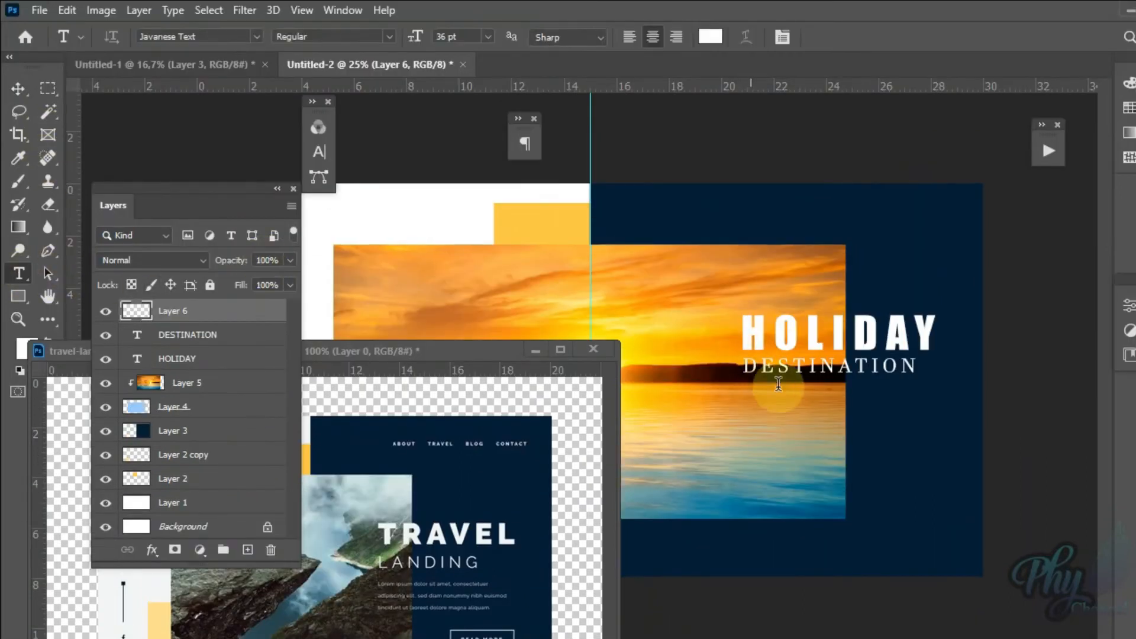
{"action": "left_click", "coordinate": [748, 405]}
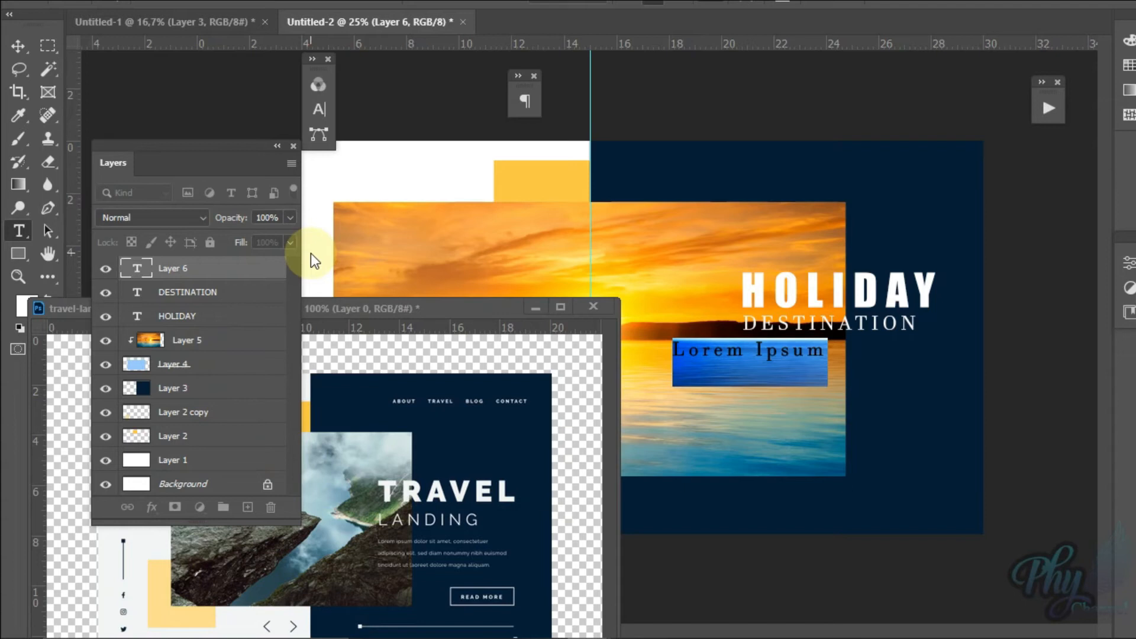
{"action": "key", "text": "Caps_Lock"}
{"action": "type", "text": "B"}
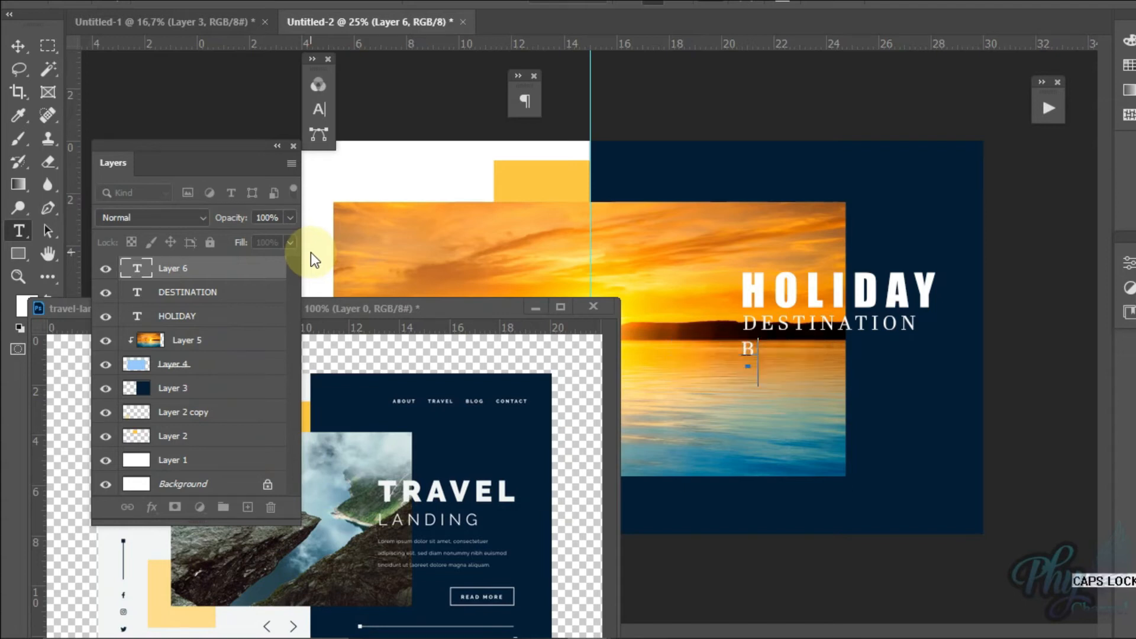
{"action": "key", "text": "BackSpace"}
{"action": "key", "text": "BackSpace"}
{"action": "type", "text": "i is"}
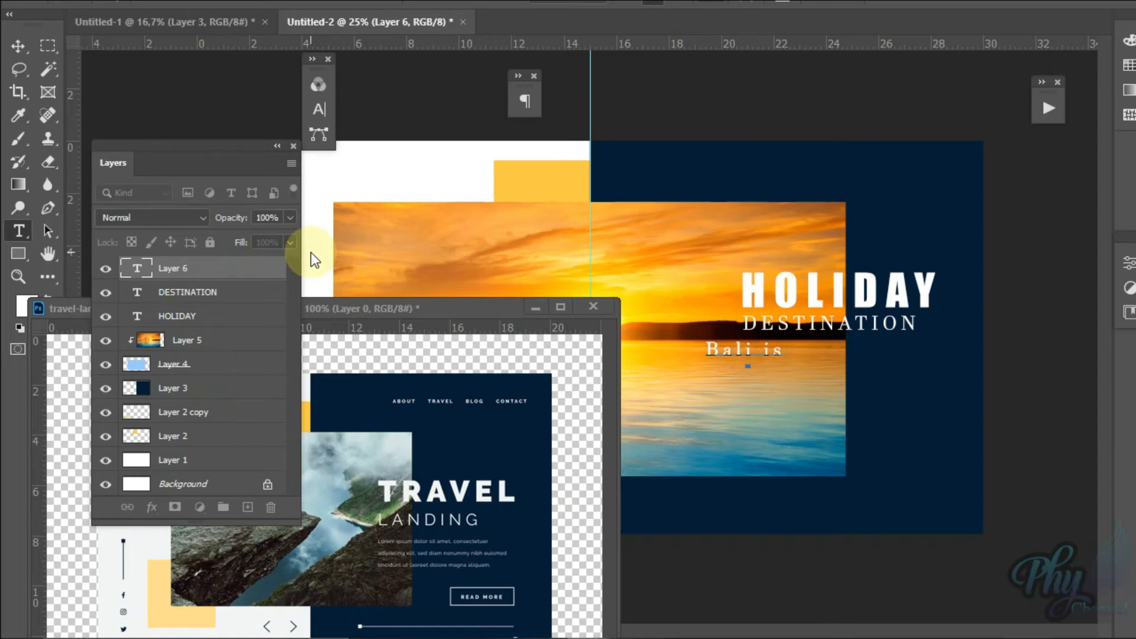
{"action": "key", "text": "BackSpace"}
{"action": "key", "text": "BackSpace"}
{"action": "key", "text": "BackSpace"}
{"action": "key", "text": "BackSpace"}
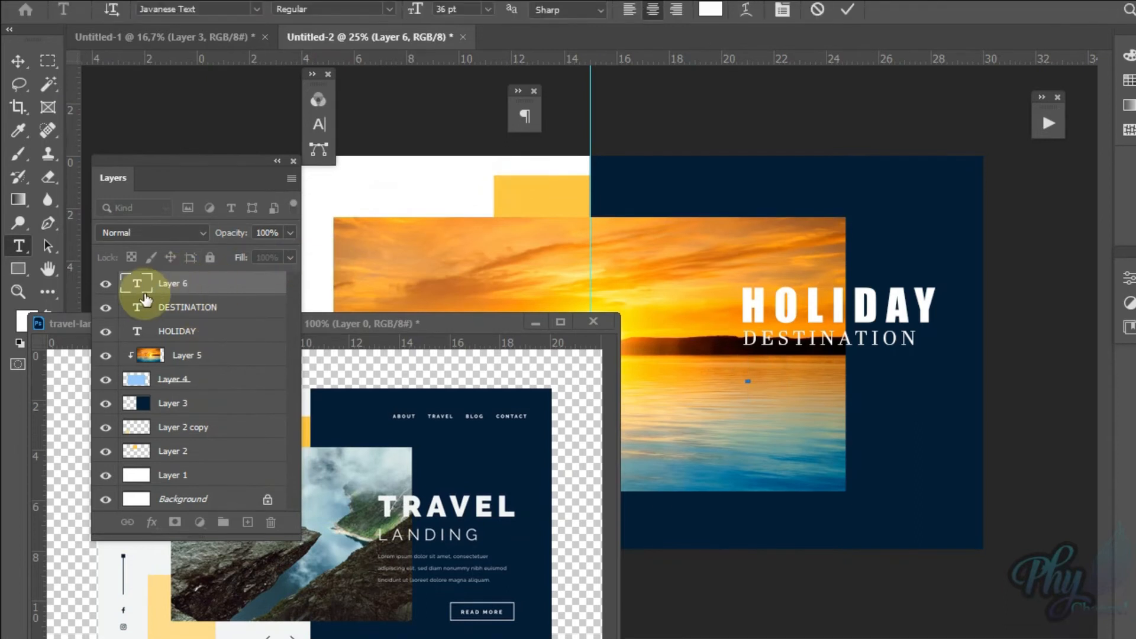
Step: Set the character tracking of the new placeholder text below DESTINATION to 0
{"action": "left_click", "coordinate": [136, 267]}
{"action": "double_click", "coordinate": [136, 283]}
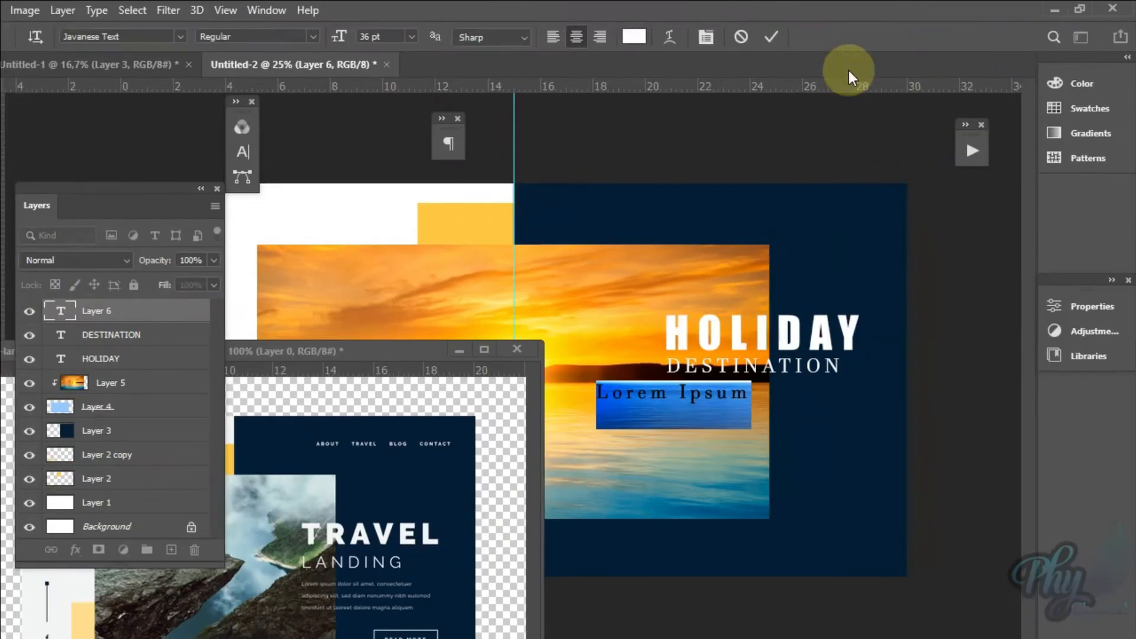
{"action": "left_click", "coordinate": [706, 37]}
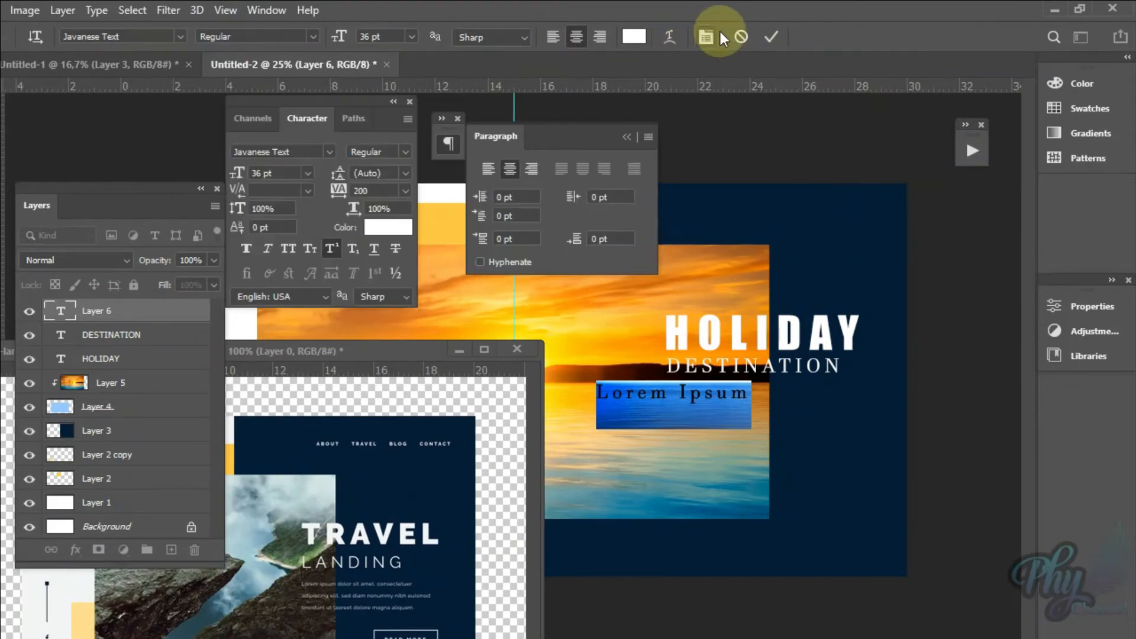
{"action": "left_click", "coordinate": [405, 191]}
{"action": "left_click", "coordinate": [378, 295]}
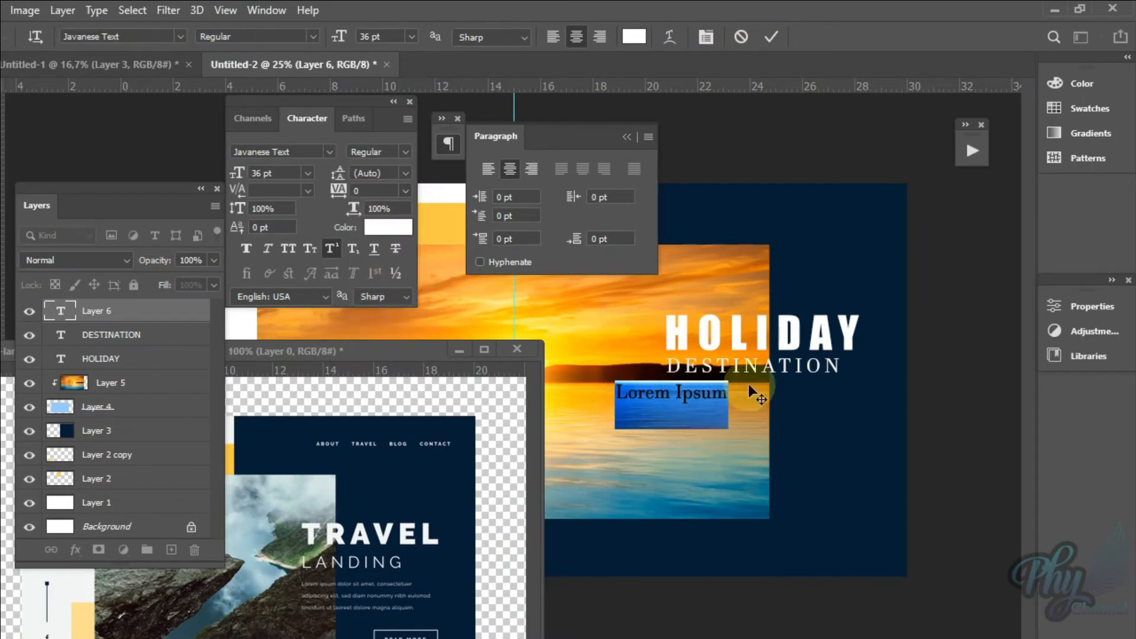
{"action": "left_click", "coordinate": [393, 103]}
{"action": "left_click", "coordinate": [627, 137]}
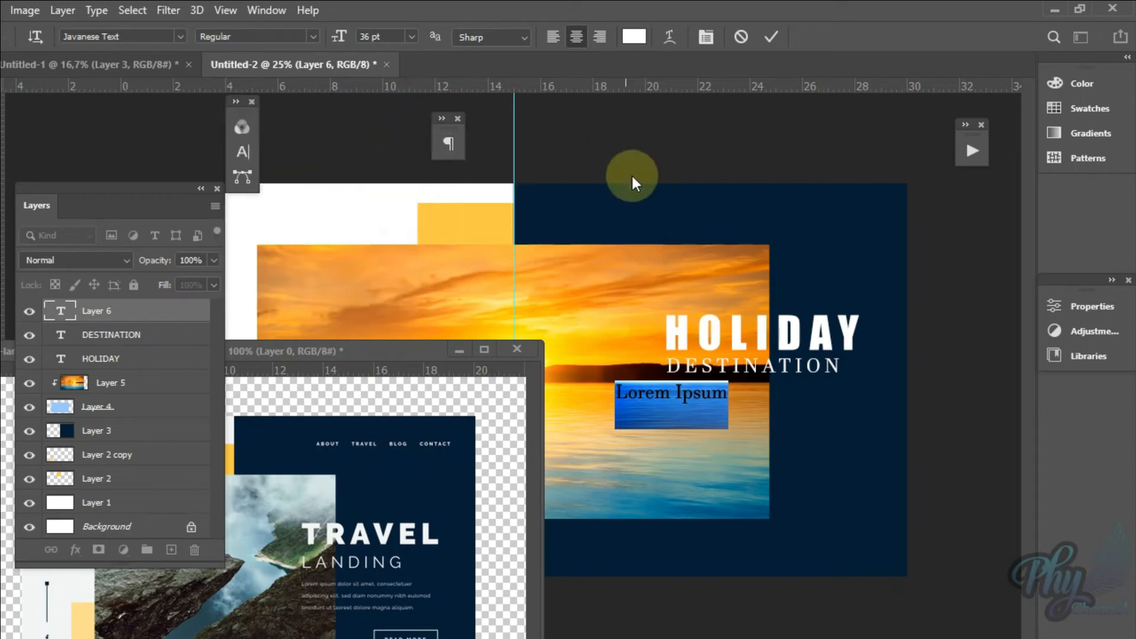
Step: Replace the placeholder text with "Bali is the best holiday destination", followed by "in indonesia" on a second line
{"action": "double_click", "coordinate": [138, 314]}
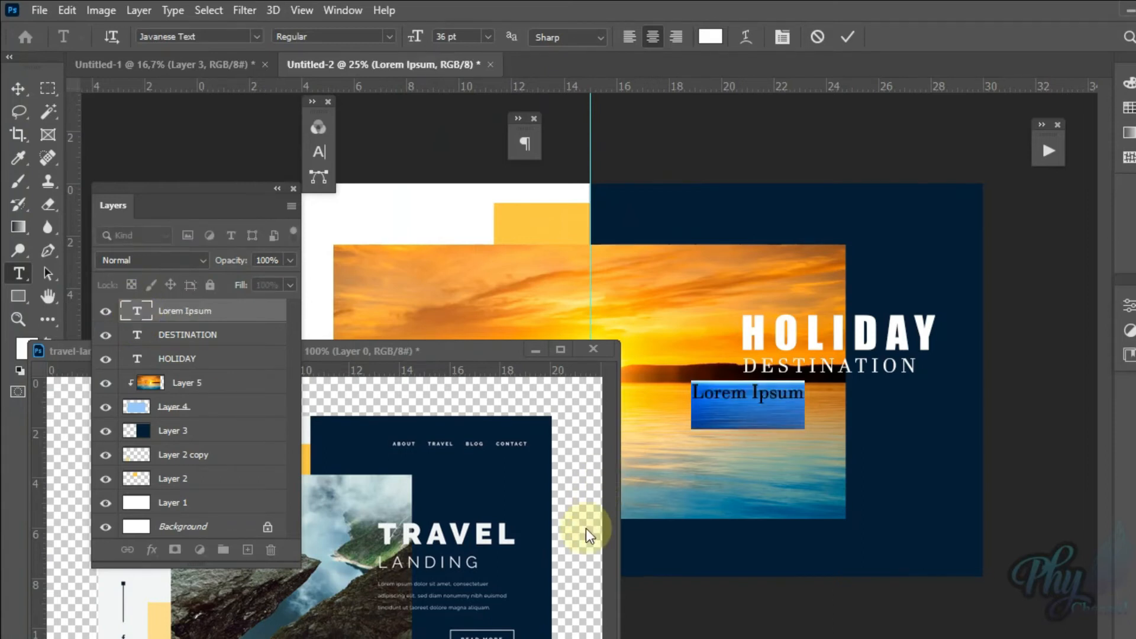
{"action": "type", "text": "Bali is the"}
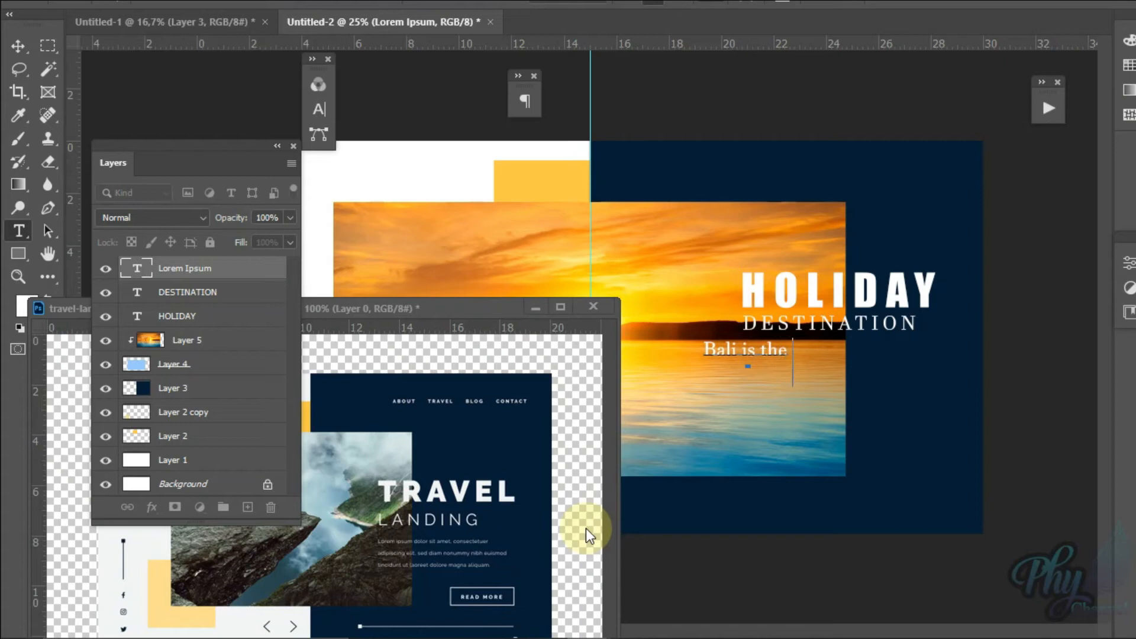
{"action": "type", "text": " best holi"}
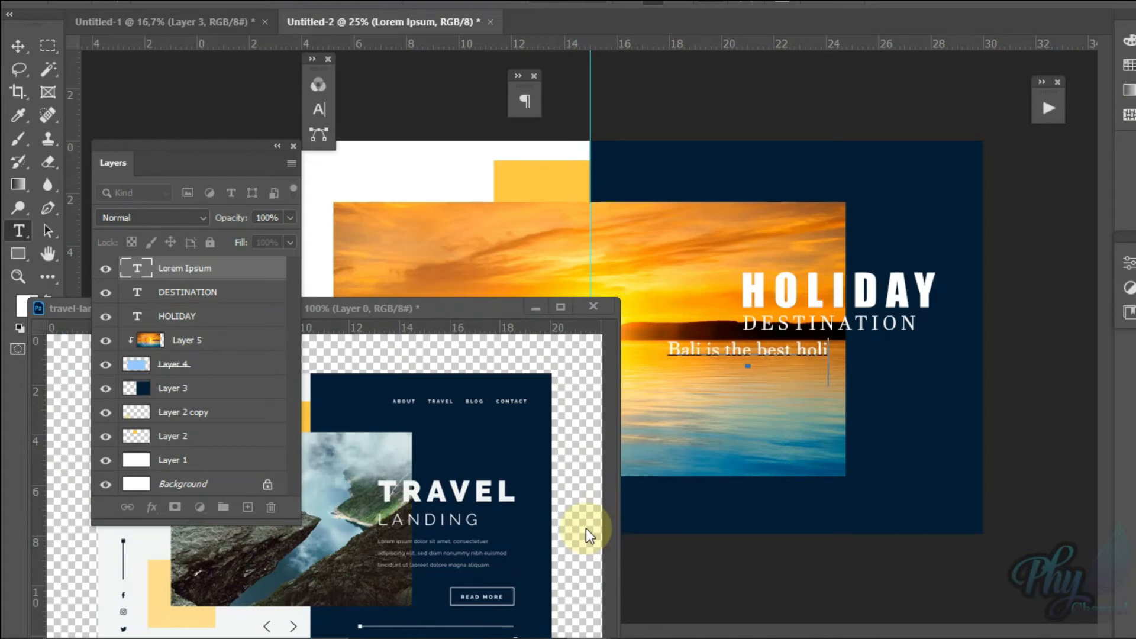
{"action": "type", "text": "day dest"}
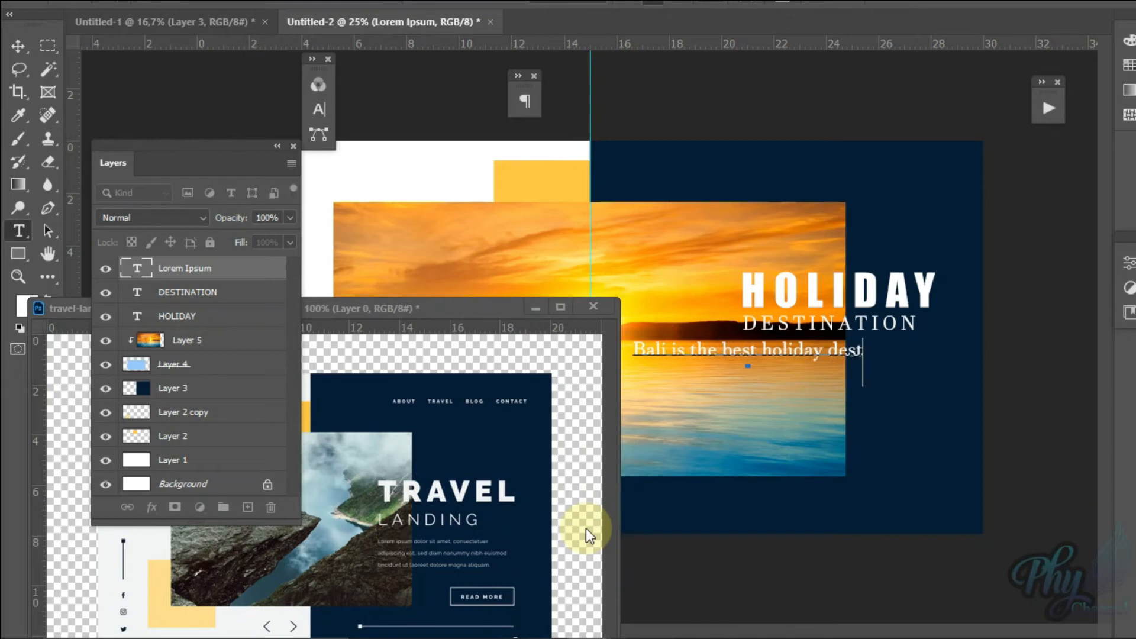
{"action": "type", "text": "ination"}
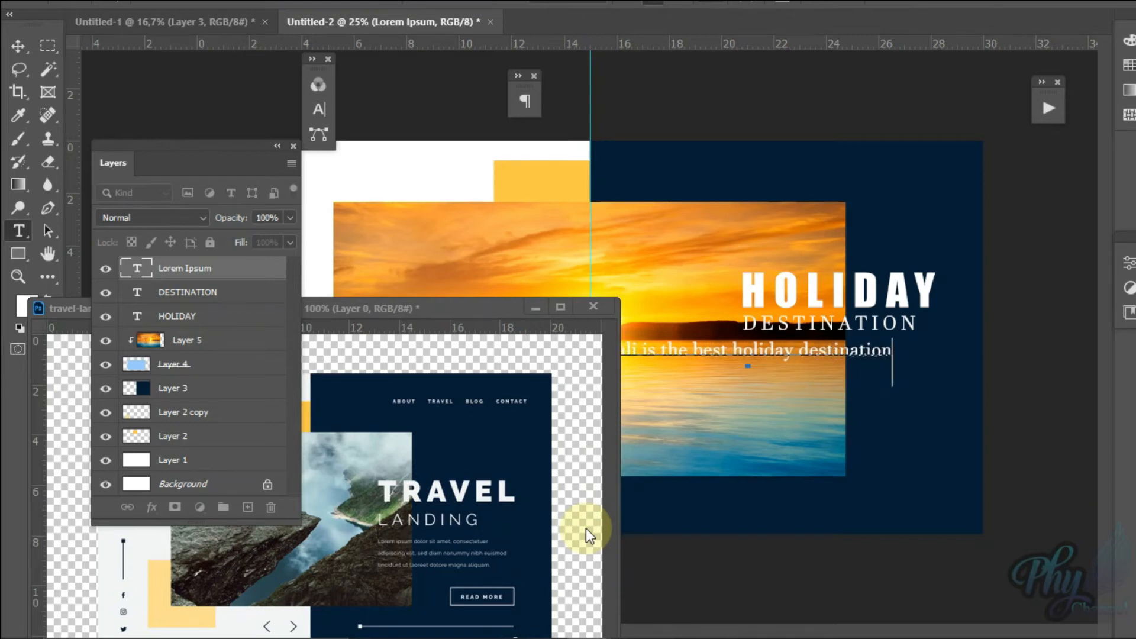
{"action": "type", "text": "in indonesia"}
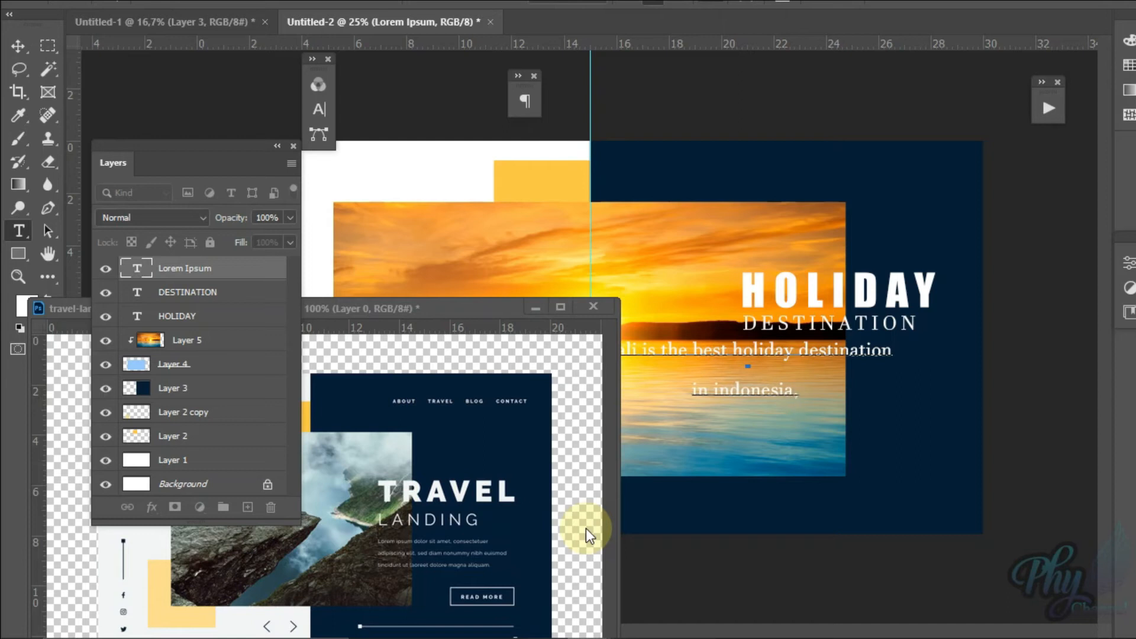
{"action": "type", "text": " . Indones"}
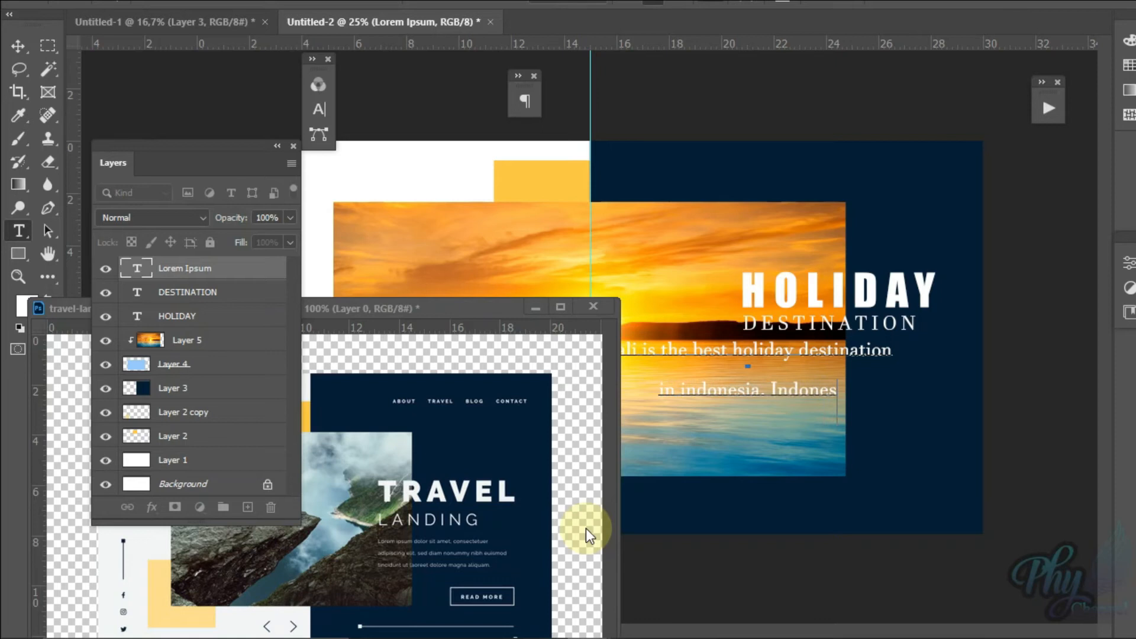
{"action": "type", "text": "ia hav"}
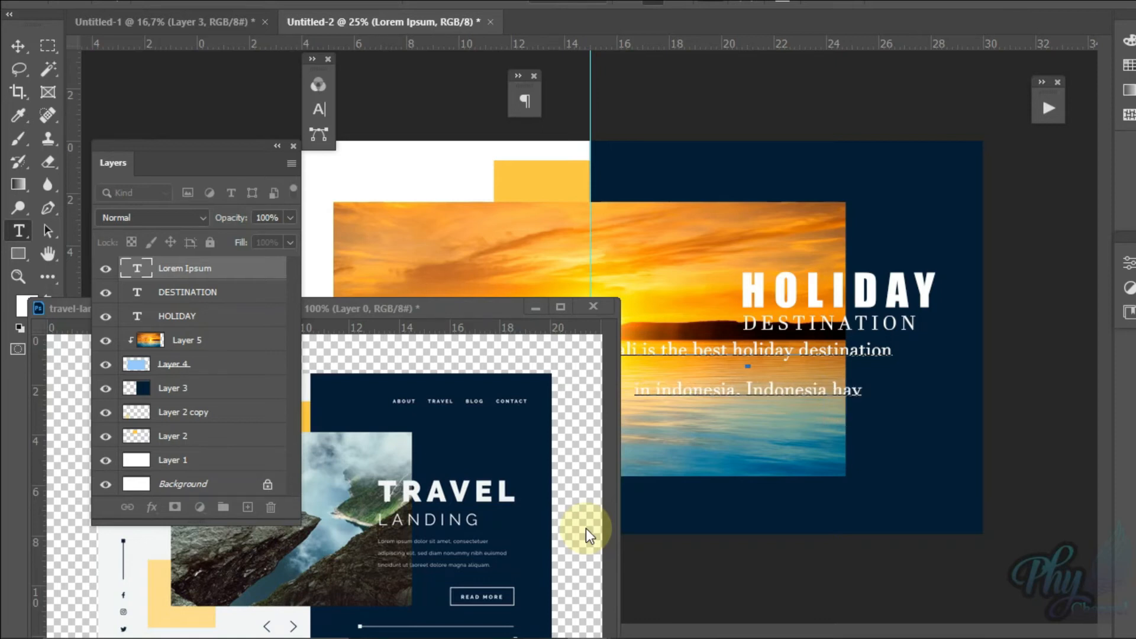
{"action": "type", "text": "e a lot of"}
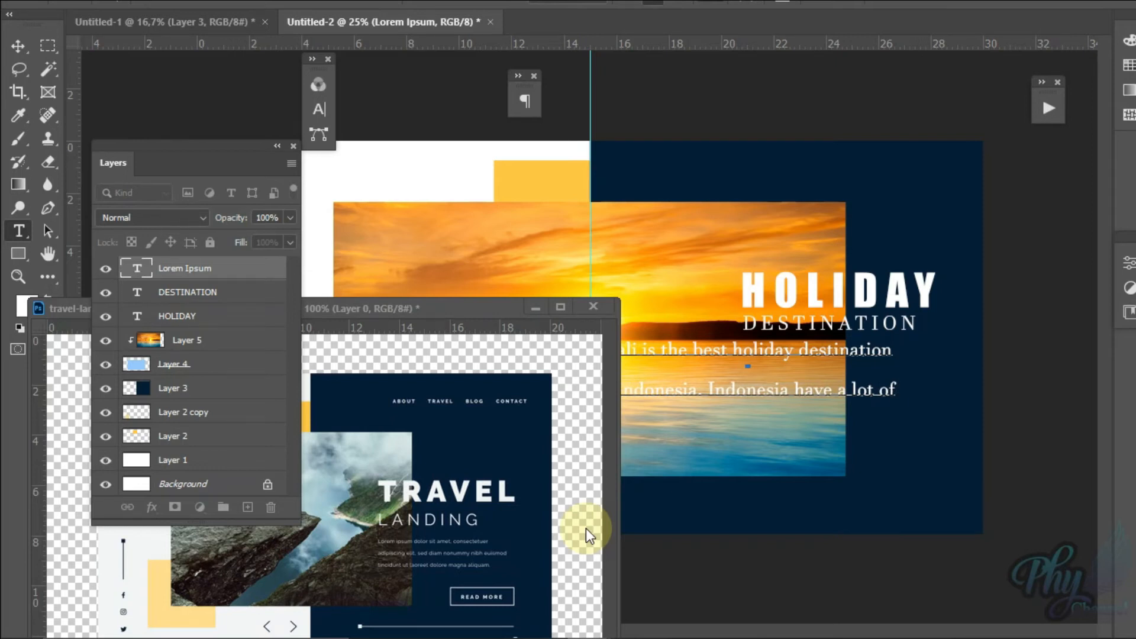
Step: Continue the paragraph's second line with the sentence "Indonesia have a lot of best holiday destination"
{"action": "type", "text": "b"}
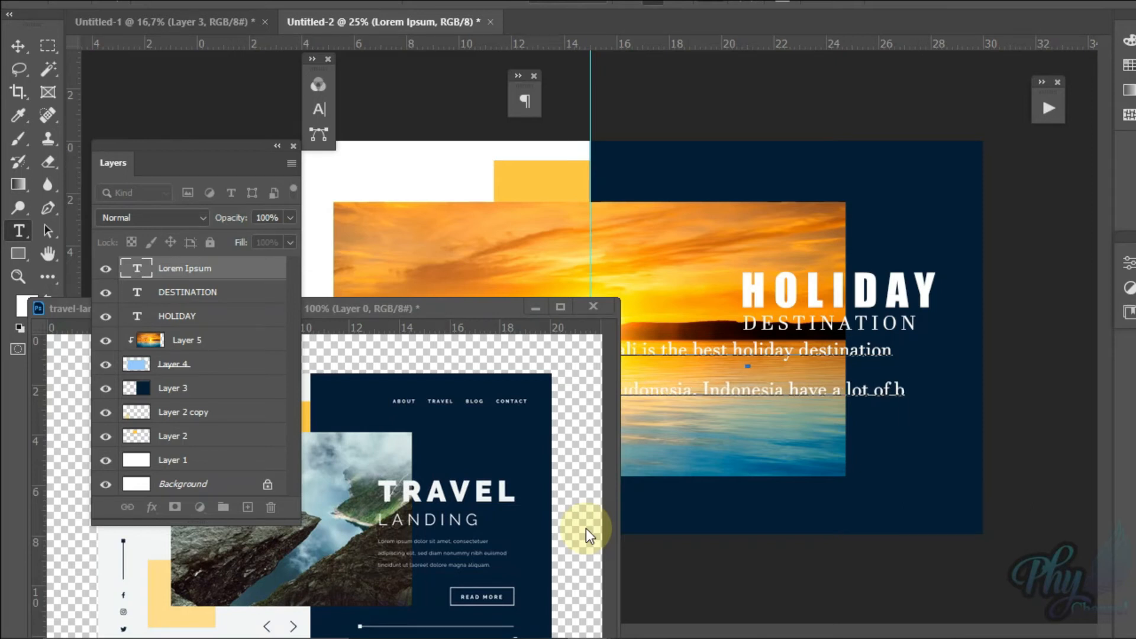
{"action": "type", "text": "est  holida"}
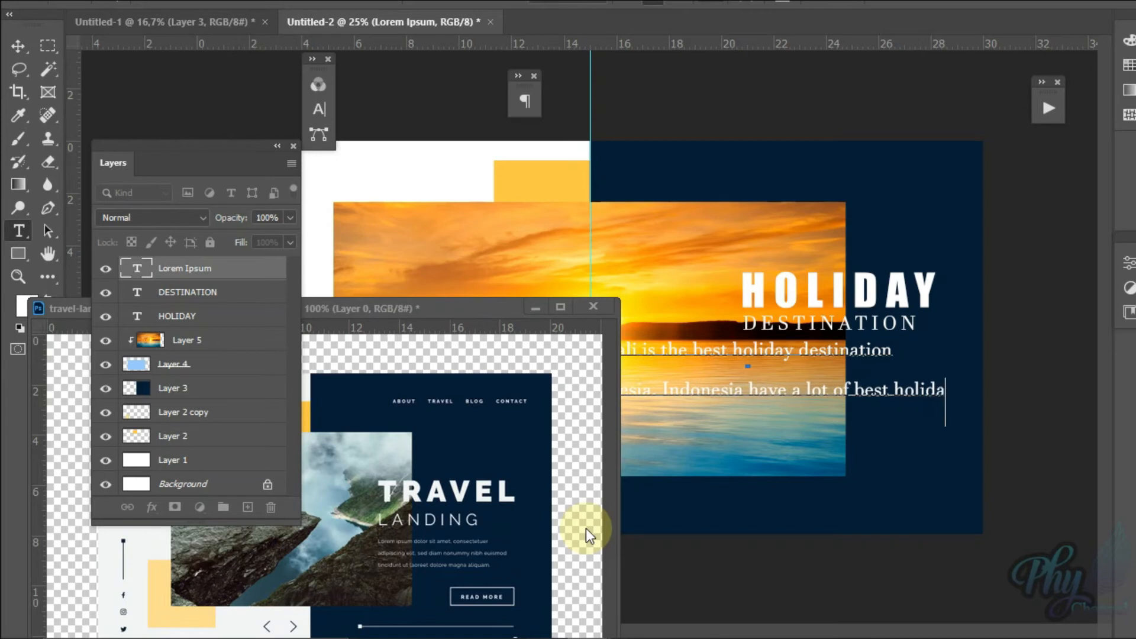
{"action": "type", "text": "y des"}
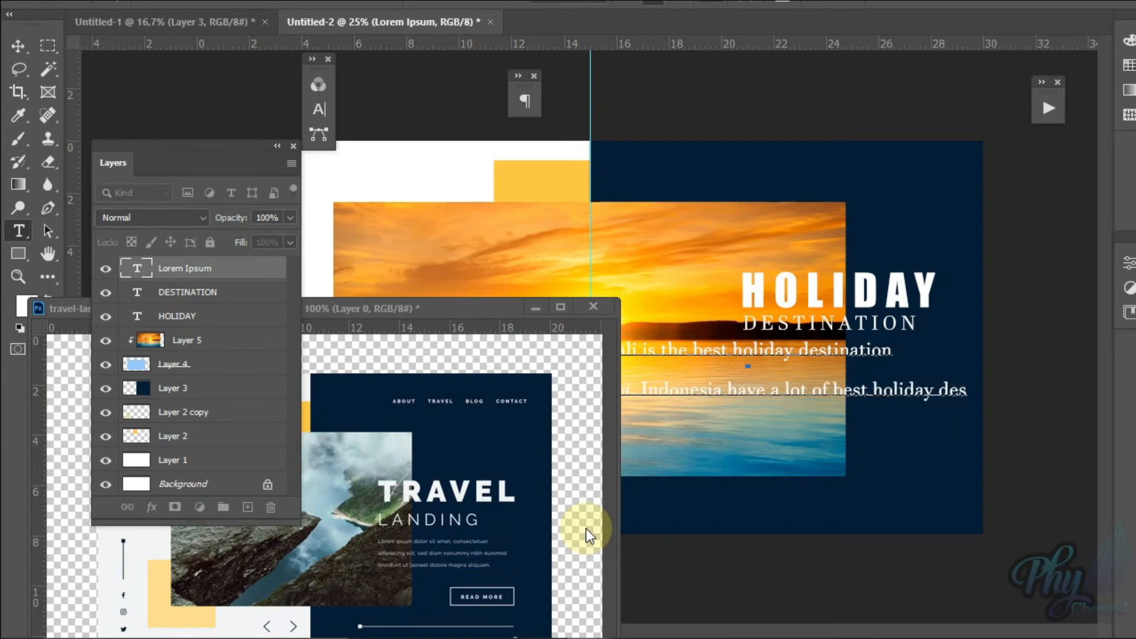
{"action": "type", "text": "tinat"}
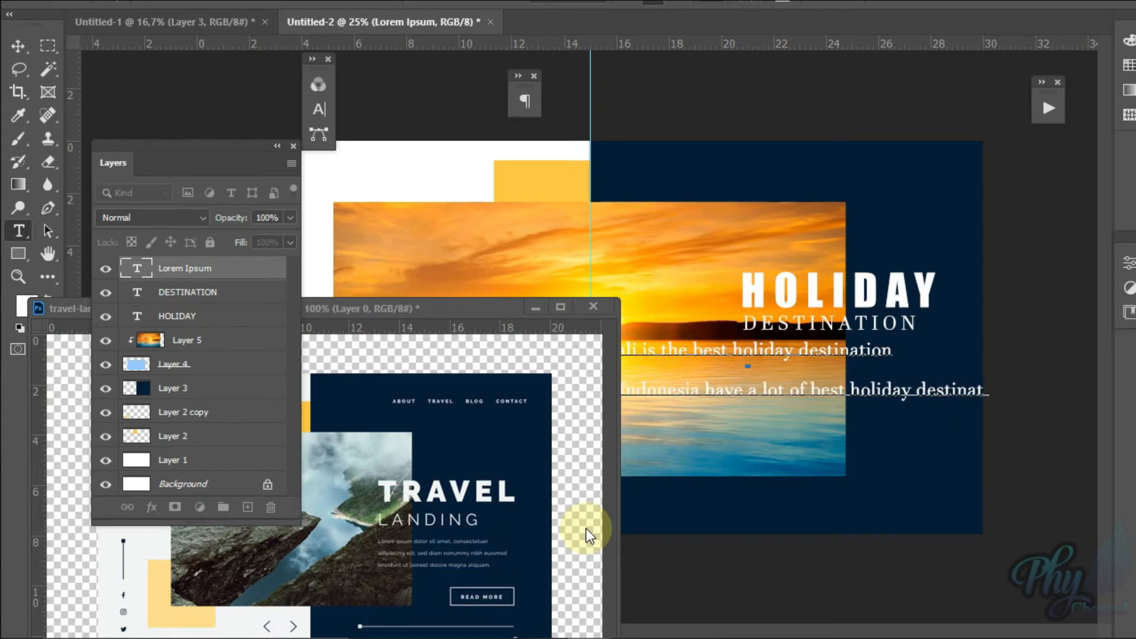
{"action": "type", "text": "io"}
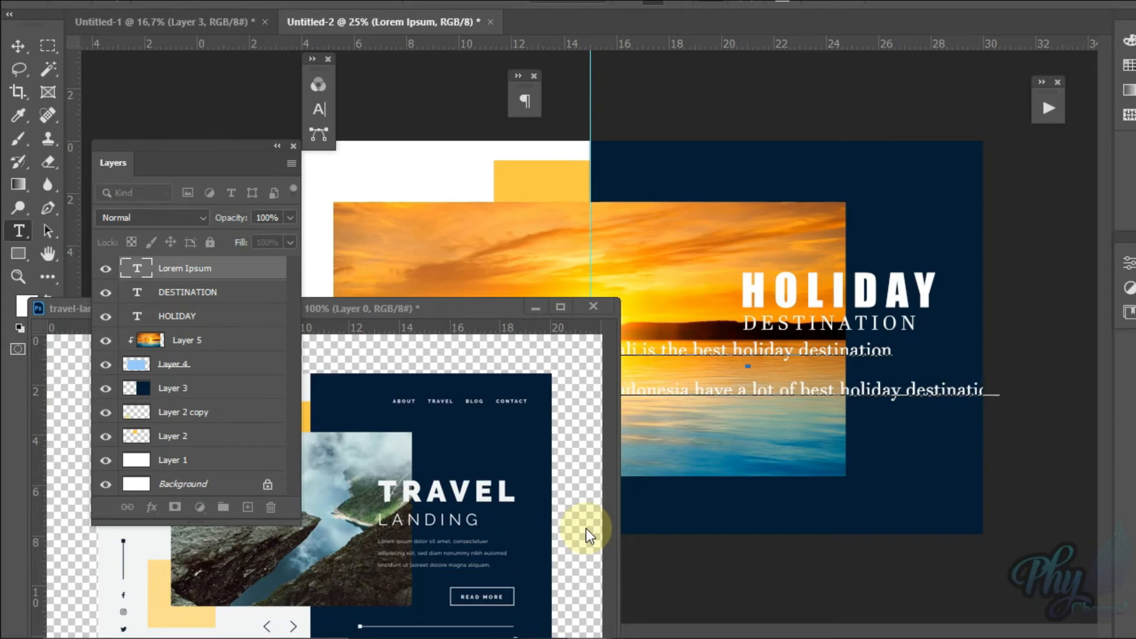
{"action": "type", "text": " Please come to in"}
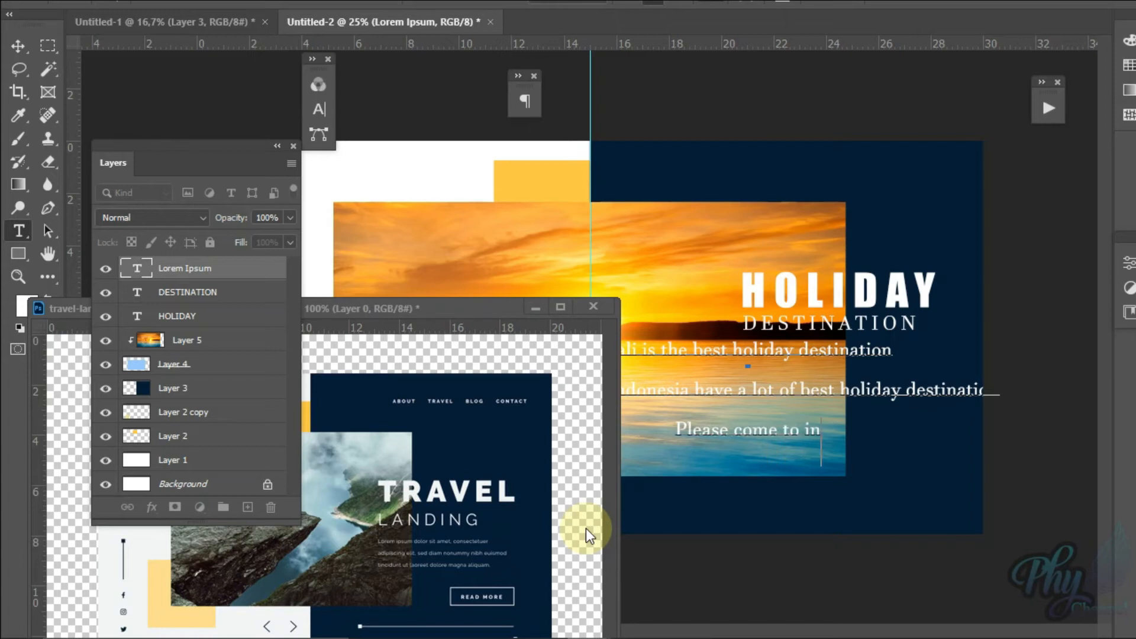
Step: Finish the paragraph with a third line reading "Please come to indonesia."
{"action": "type", "text": "donesia"}
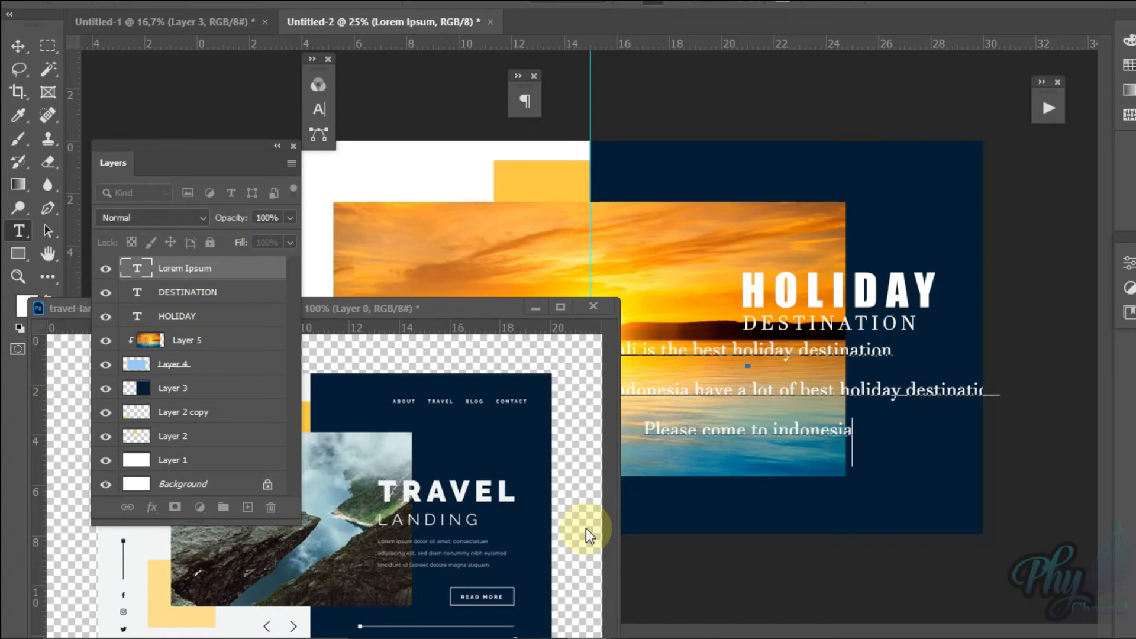
{"action": "type", "text": "."}
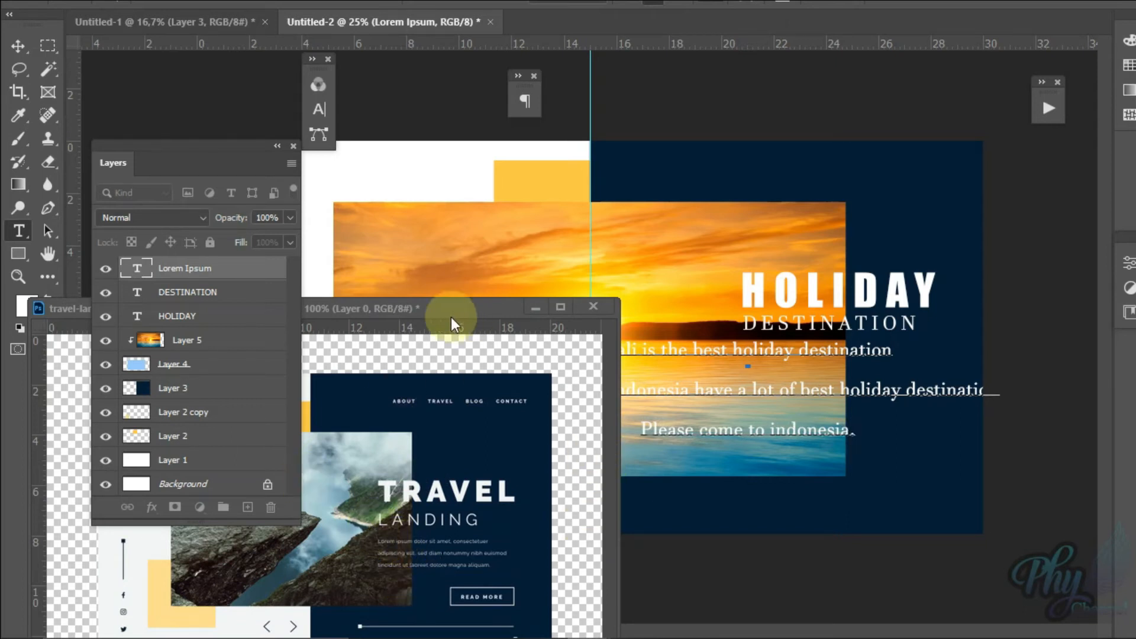
Step: Minimize the travel landing page reference and select all text of the Bali paragraph in Untitled-2
{"action": "left_click", "coordinate": [536, 309]}
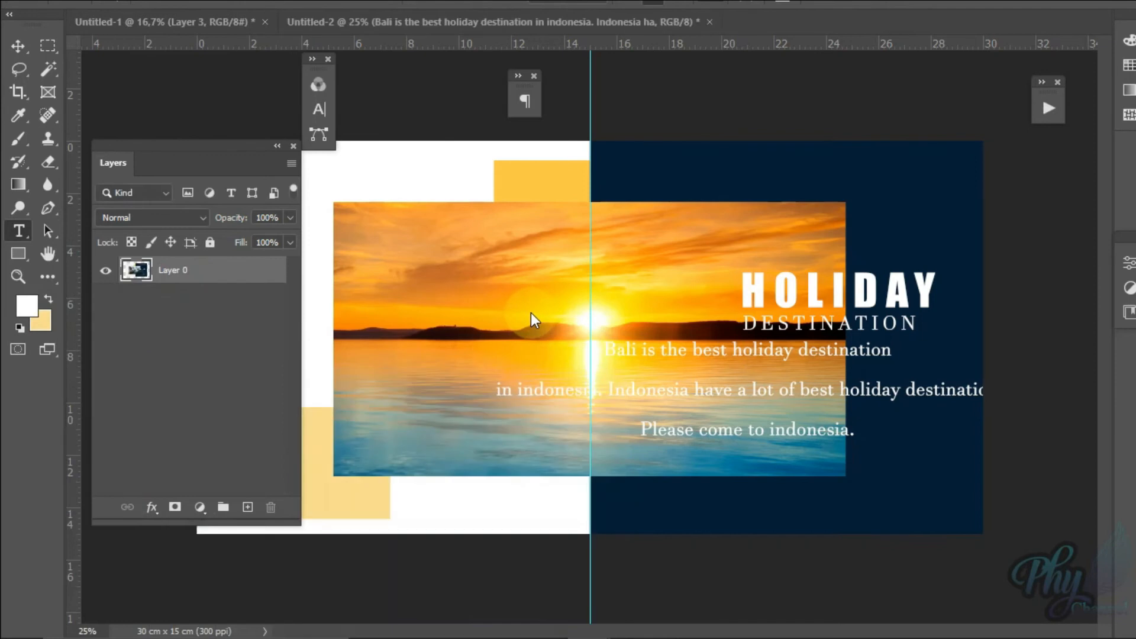
{"action": "left_click", "coordinate": [853, 362]}
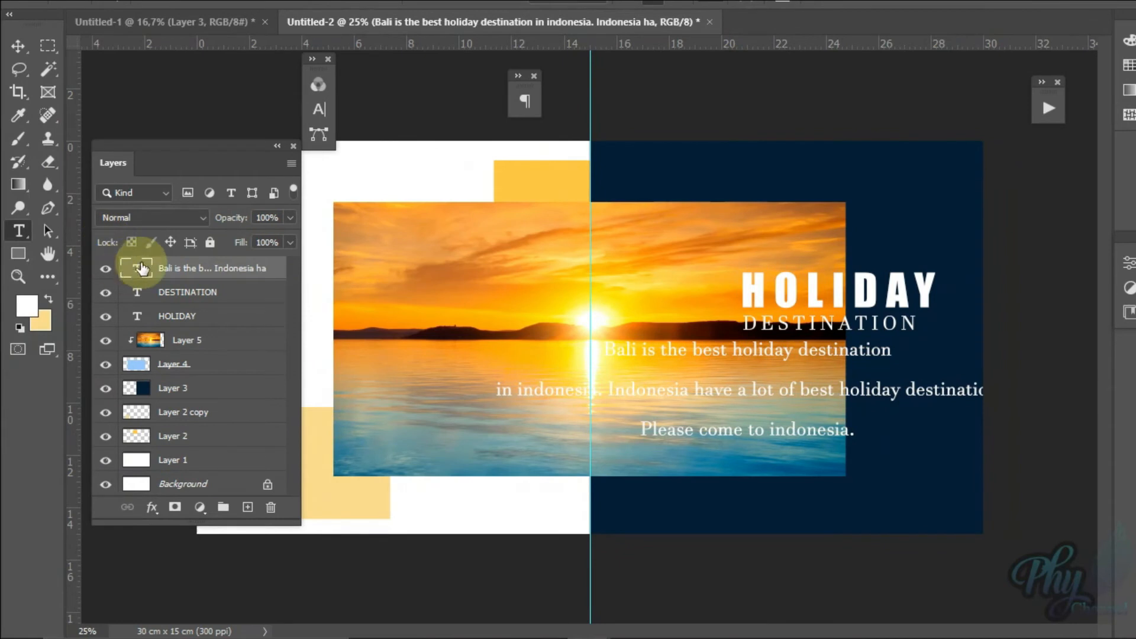
{"action": "double_click", "coordinate": [85, 269]}
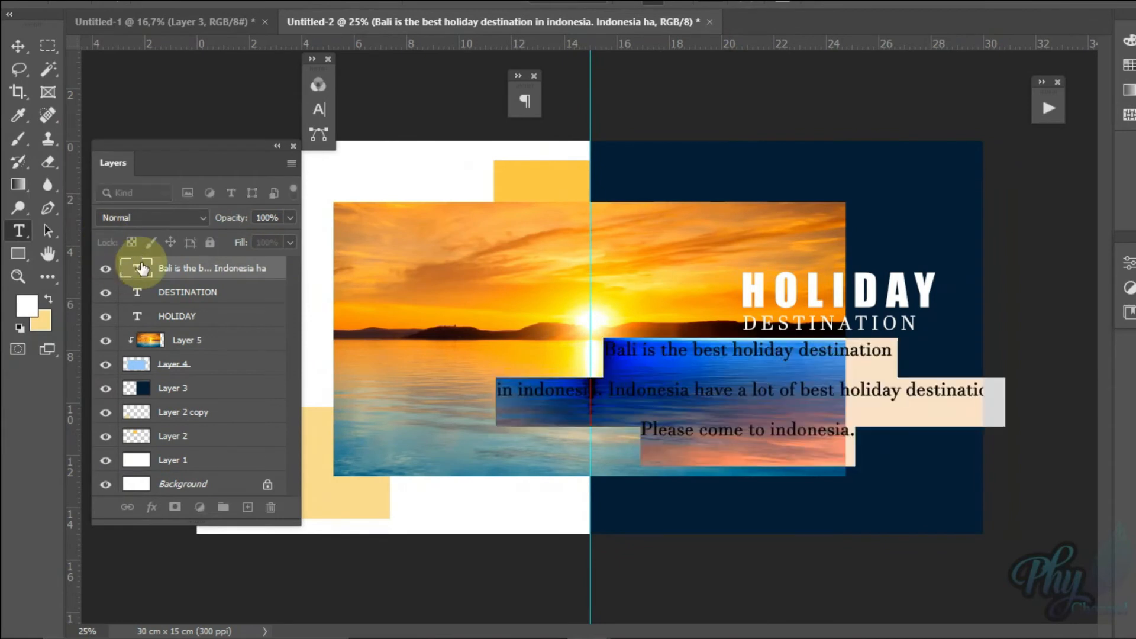
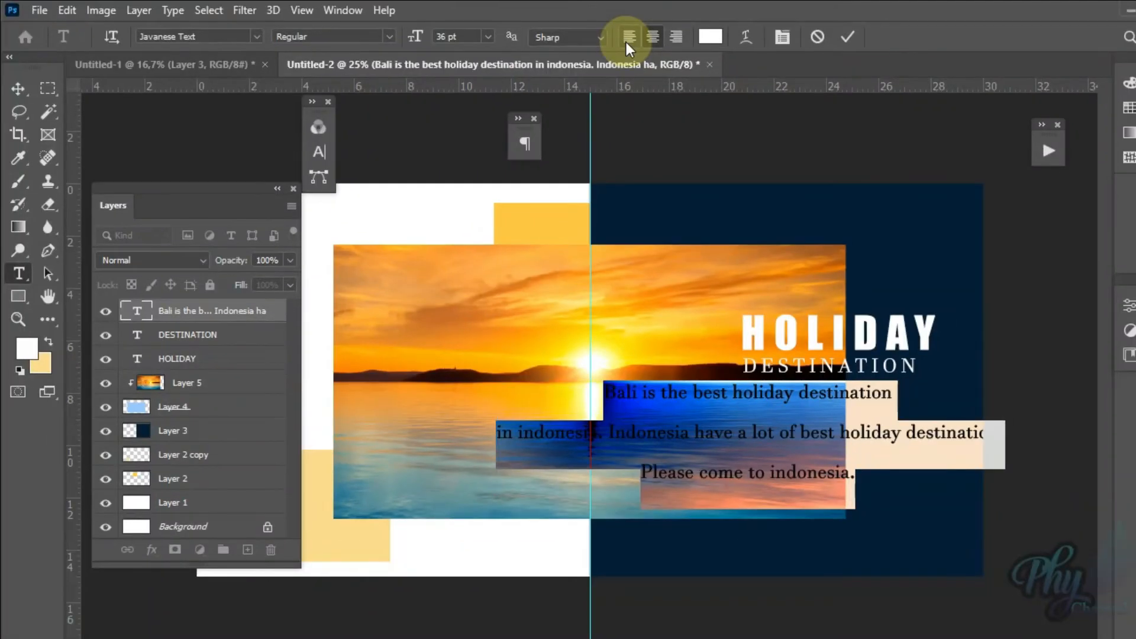
Step: Left-align the selected Bali paragraph and set its line spacing to 18 pt
{"action": "left_click", "coordinate": [631, 78]}
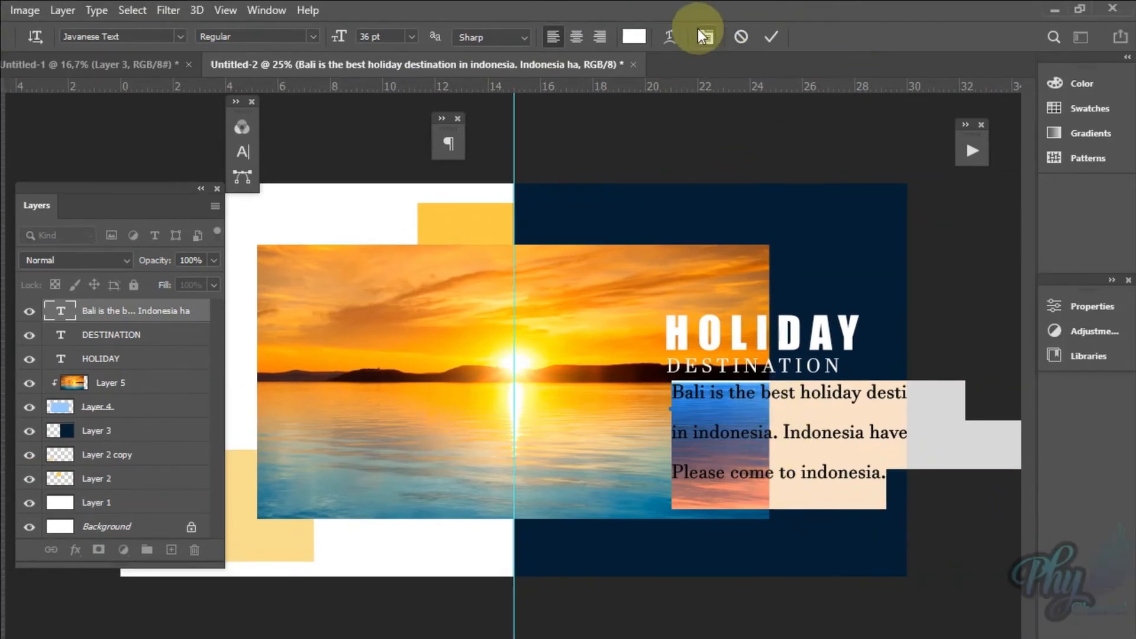
{"action": "left_click", "coordinate": [704, 36]}
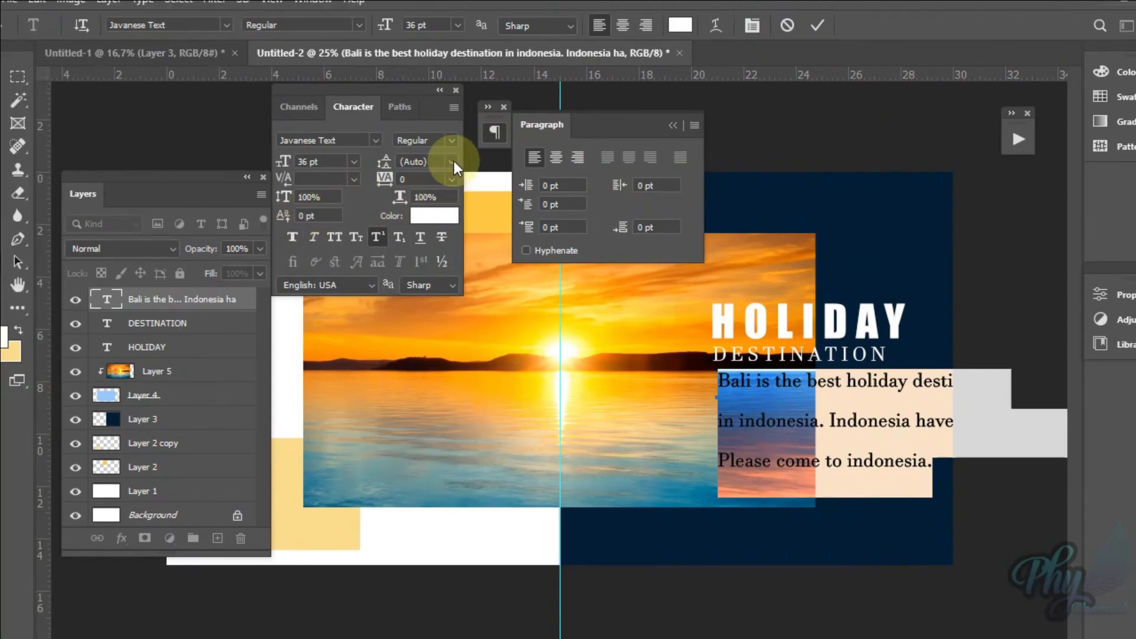
{"action": "left_click", "coordinate": [454, 161]}
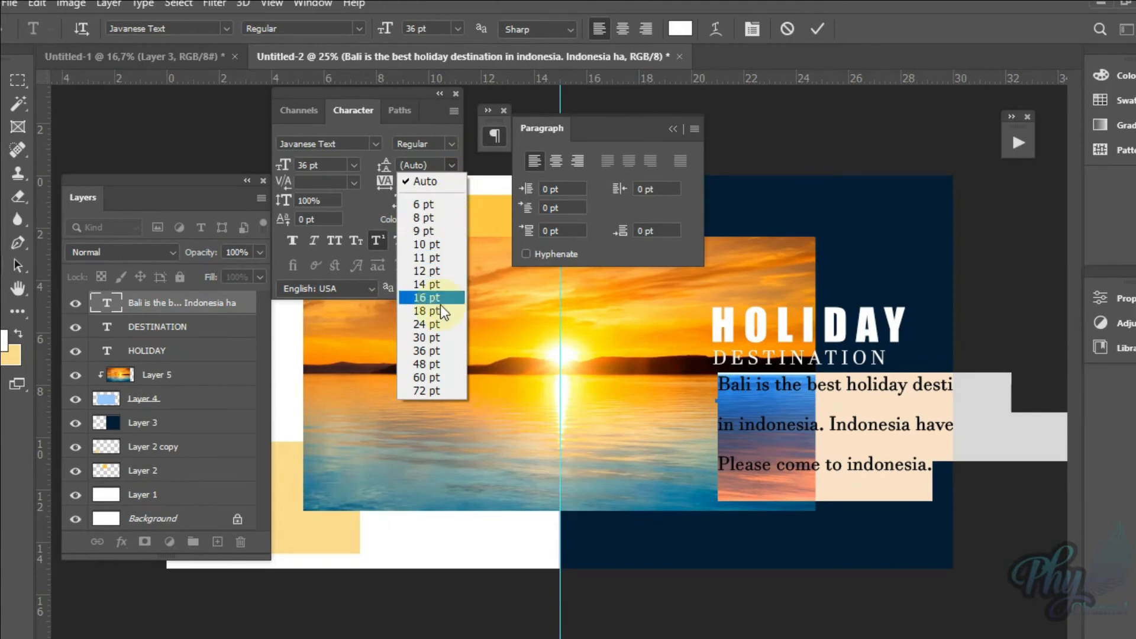
{"action": "left_click", "coordinate": [434, 324]}
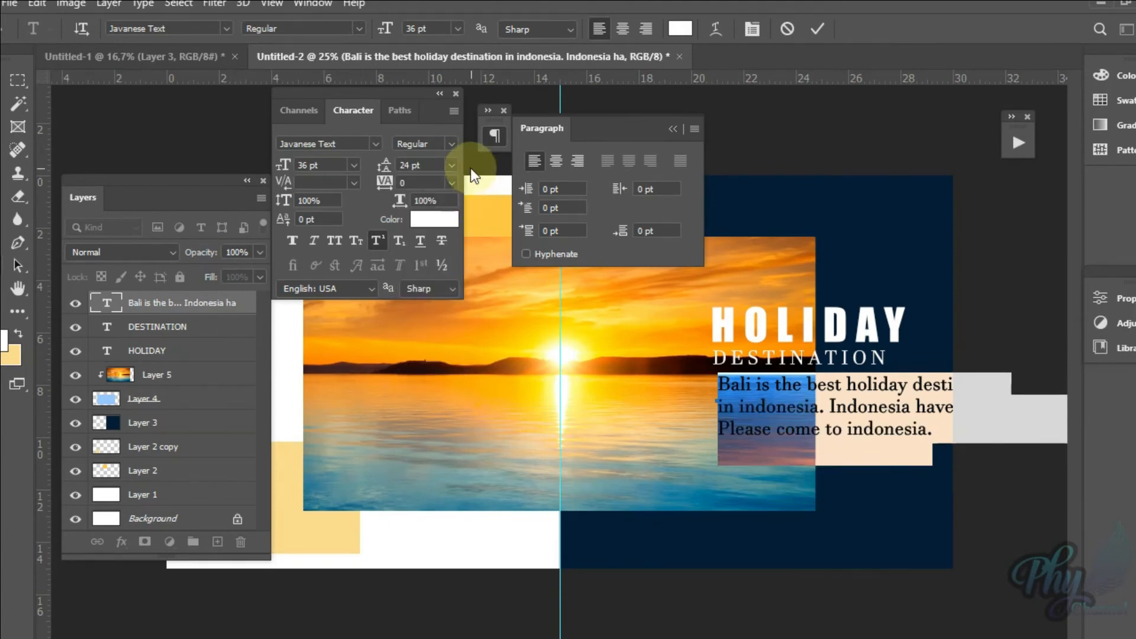
{"action": "left_click", "coordinate": [452, 167]}
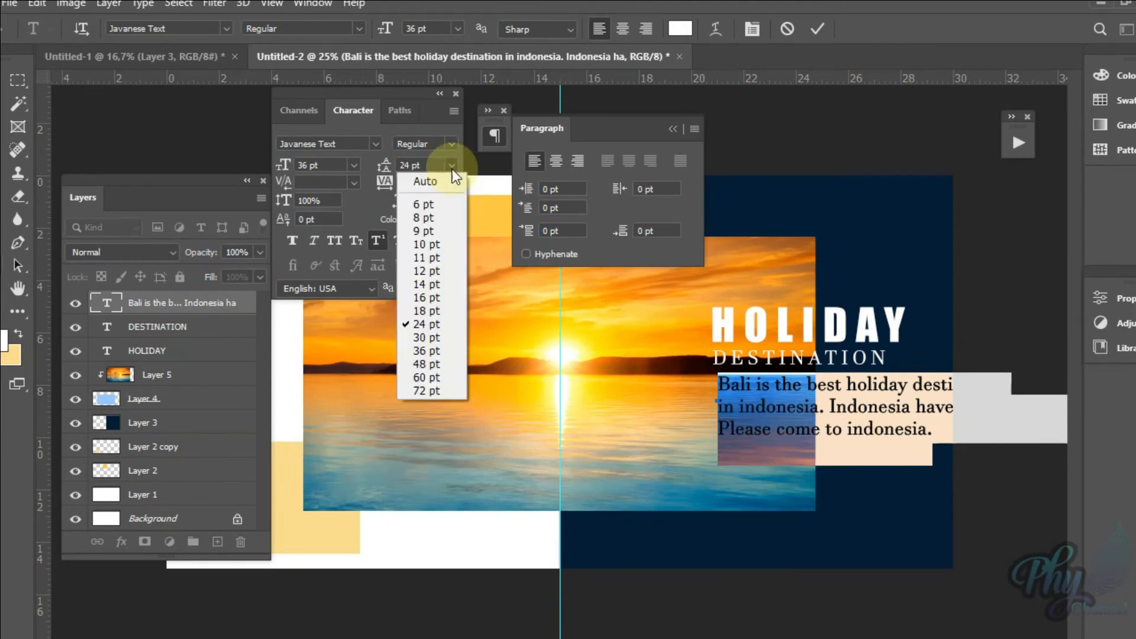
{"action": "left_click", "coordinate": [426, 310]}
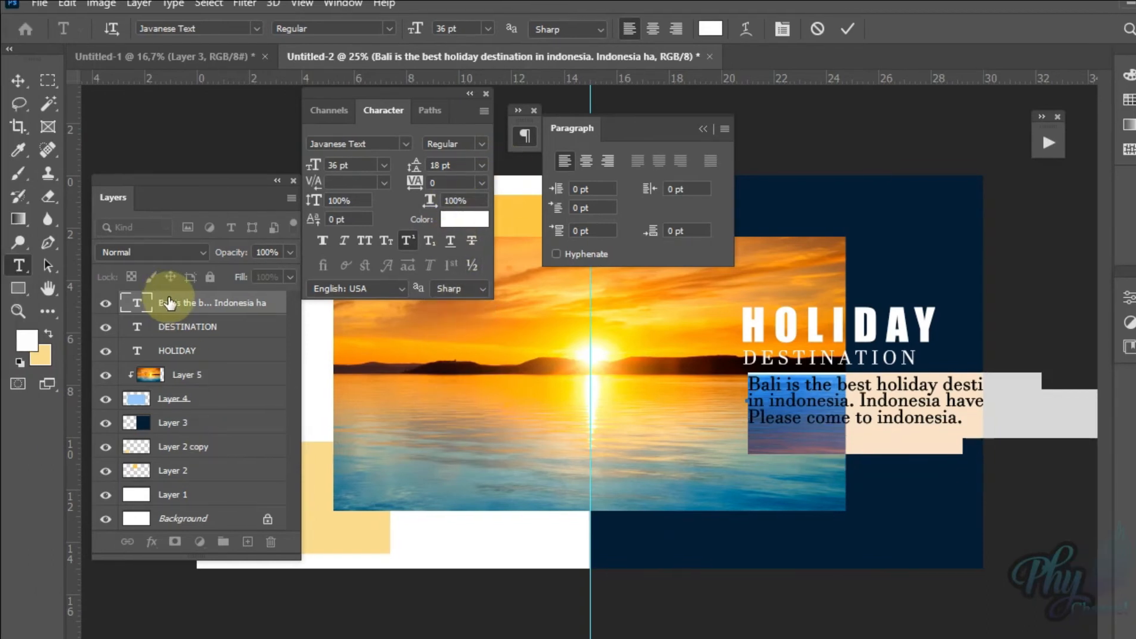
{"action": "left_click", "coordinate": [170, 303]}
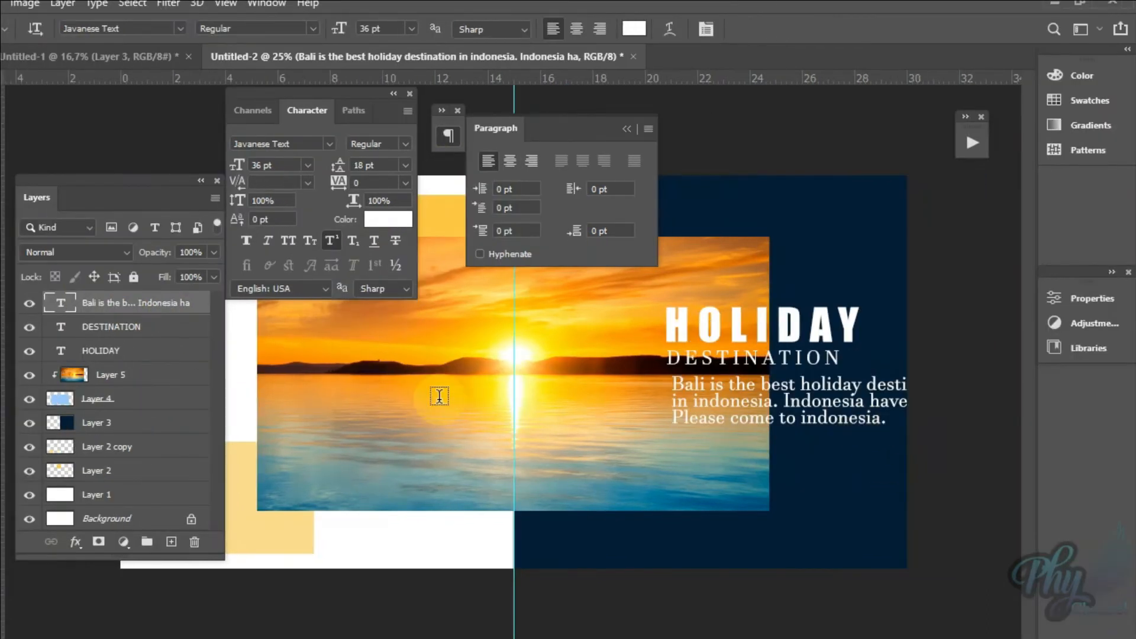
Step: Set the Bali paragraph's font size to 18 pt
{"action": "double_click", "coordinate": [142, 305]}
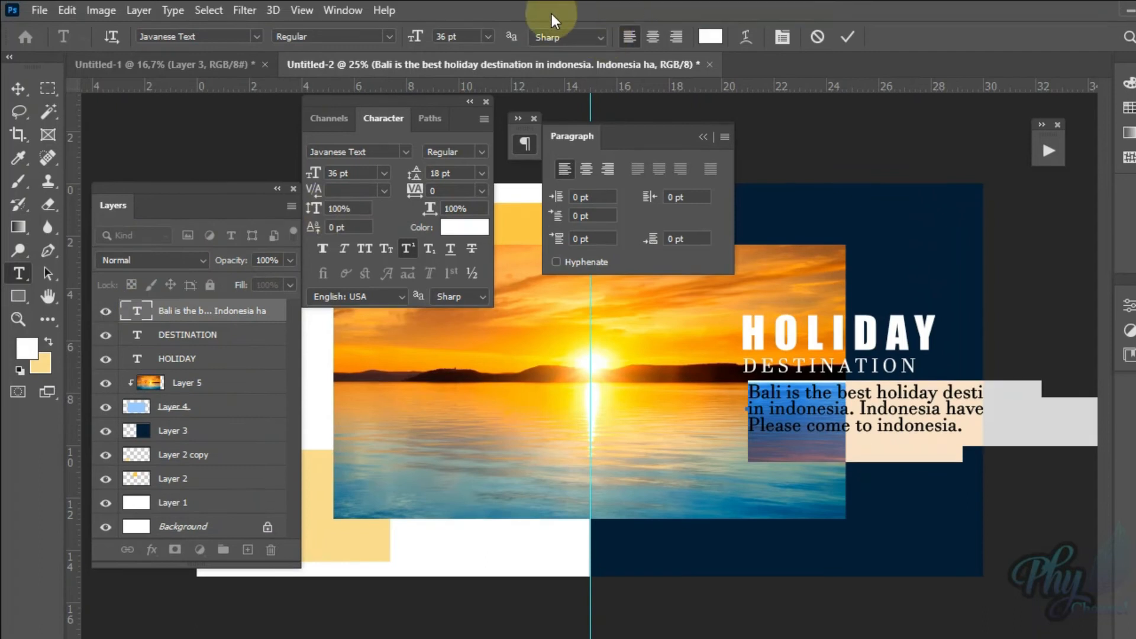
{"action": "left_click", "coordinate": [489, 28]}
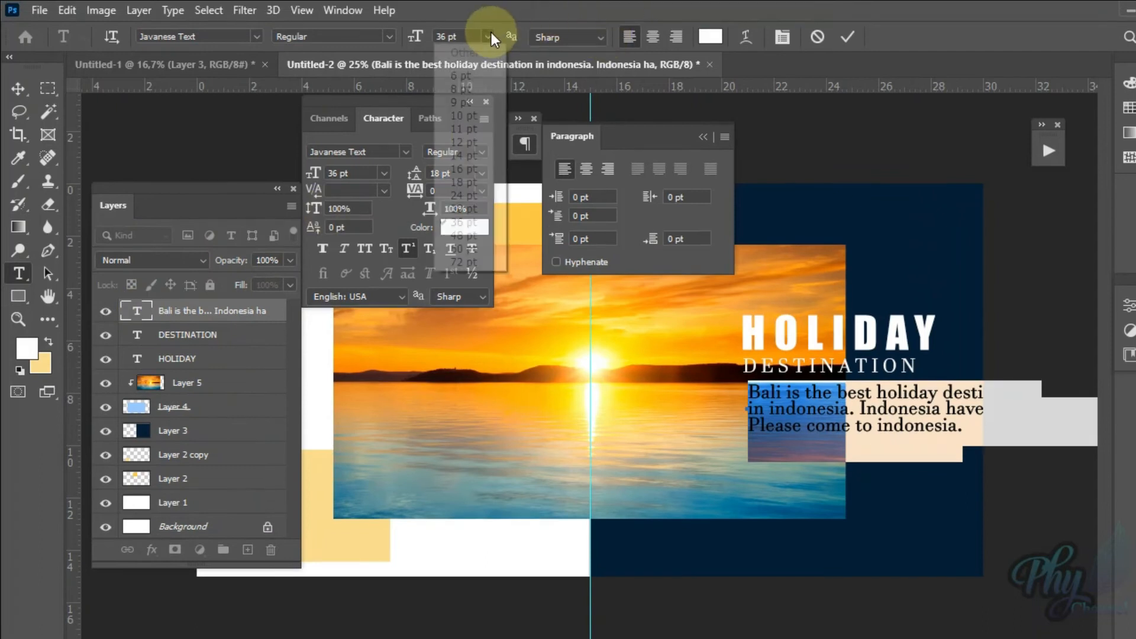
{"action": "left_click", "coordinate": [460, 195]}
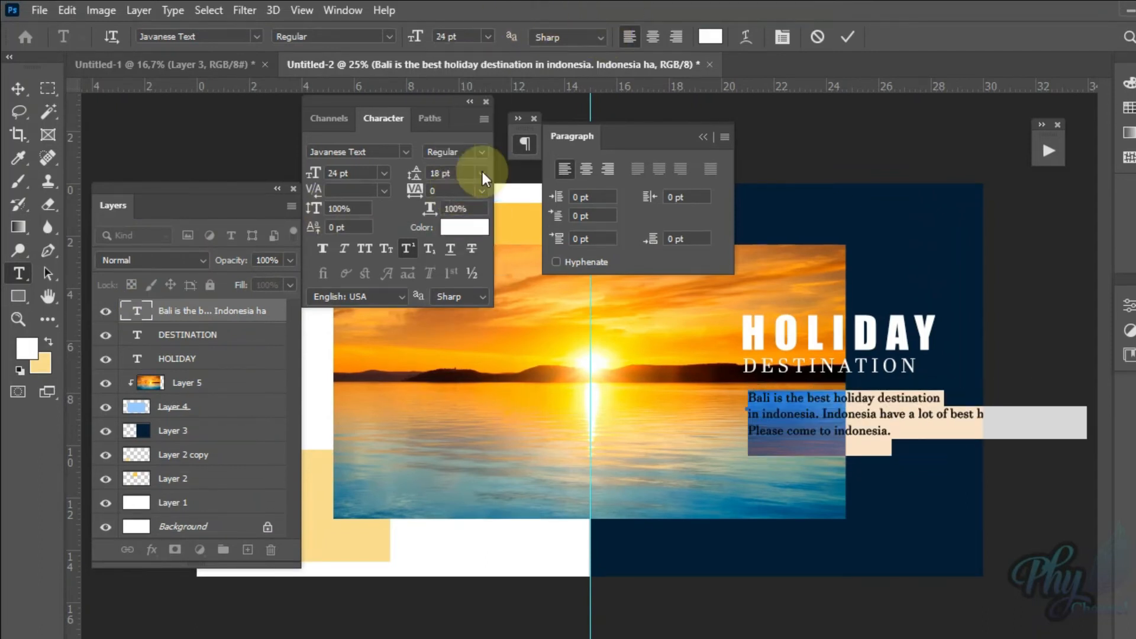
{"action": "left_click", "coordinate": [488, 39]}
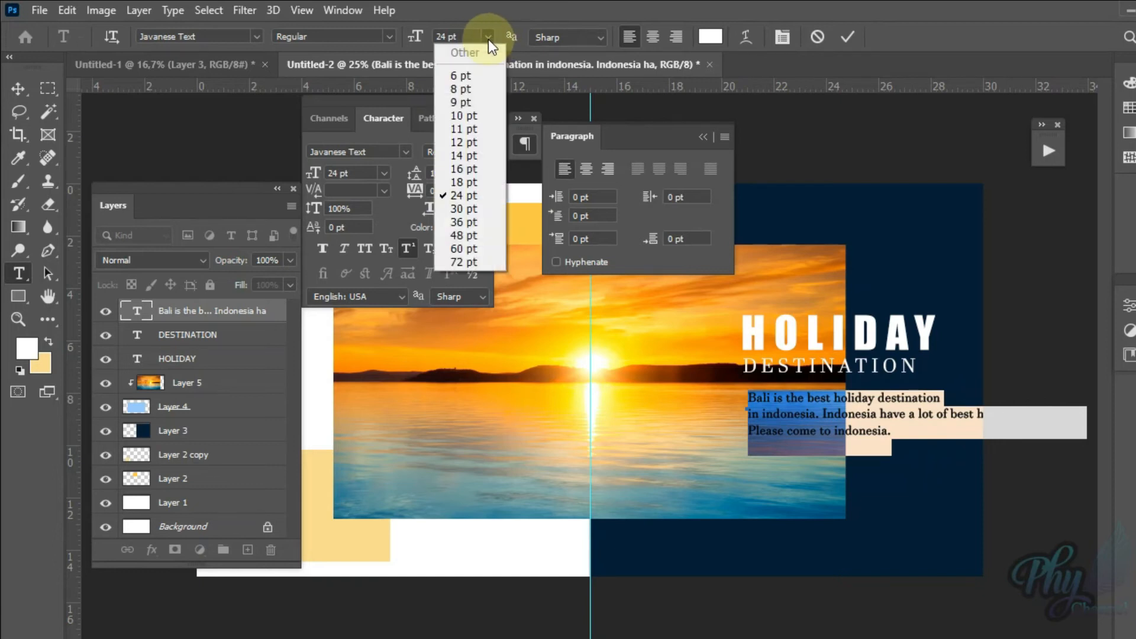
{"action": "left_click", "coordinate": [454, 182]}
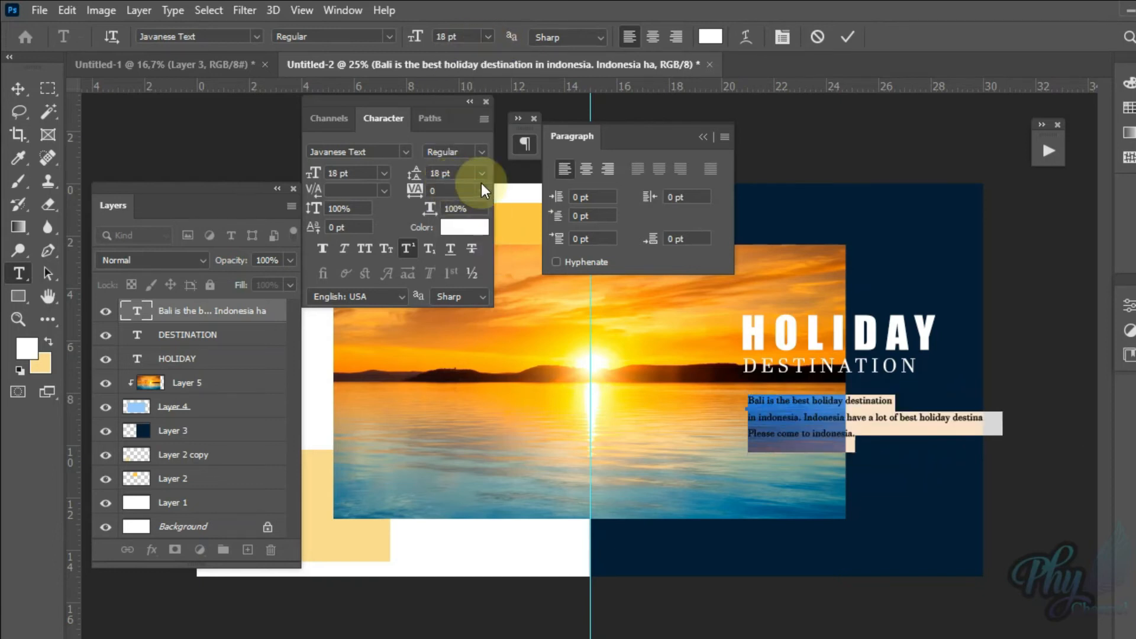
{"action": "left_click", "coordinate": [407, 250]}
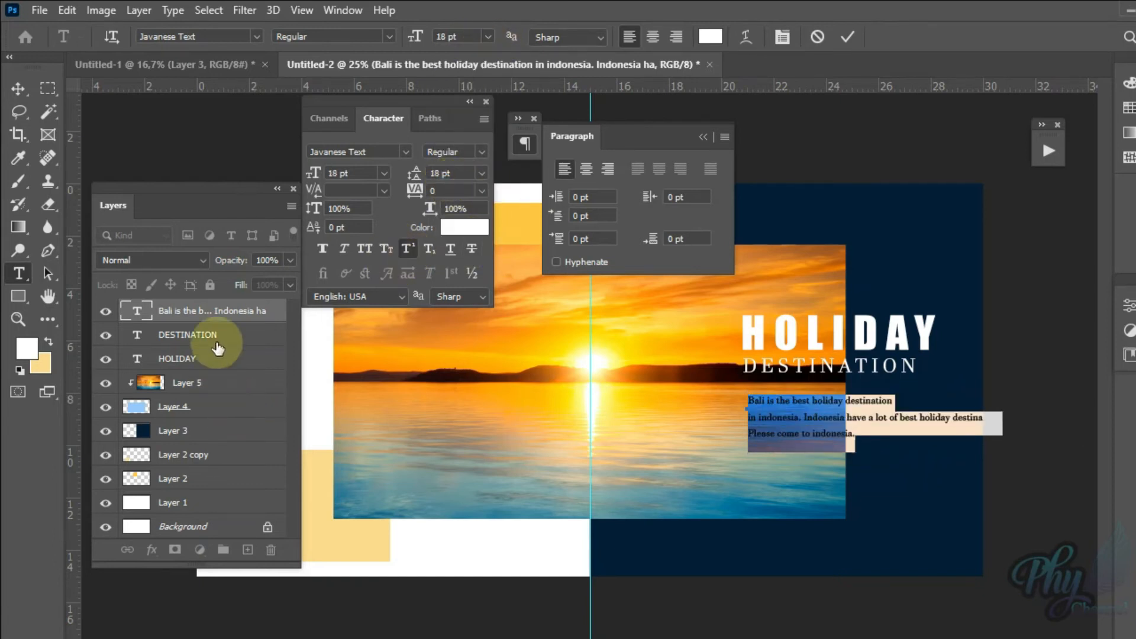
Step: Move the Bali paragraph onto the lower middle of the sunset photo, so its lines fit inside the canvas
{"action": "left_click", "coordinate": [223, 306]}
{"action": "left_click", "coordinate": [24, 91]}
{"action": "left_click_drag", "start_coordinate": [857, 441], "coordinate": [722, 425]}
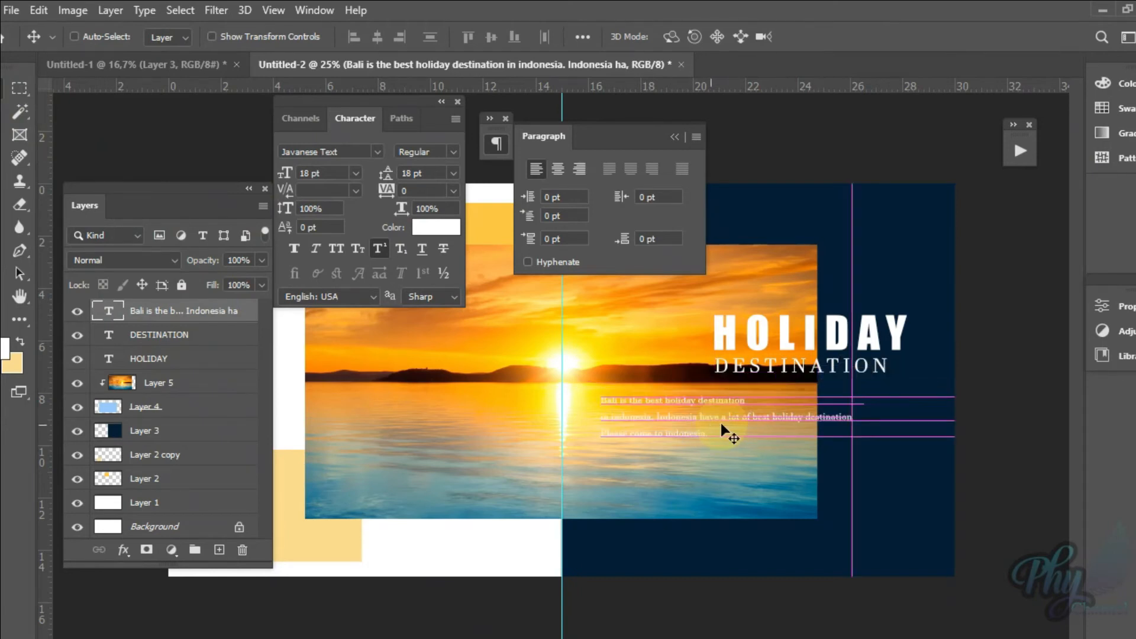
Step: Rewrap the paragraph so its third line reads "holiday destination. Please come to indonesia."
{"action": "double_click", "coordinate": [112, 304]}
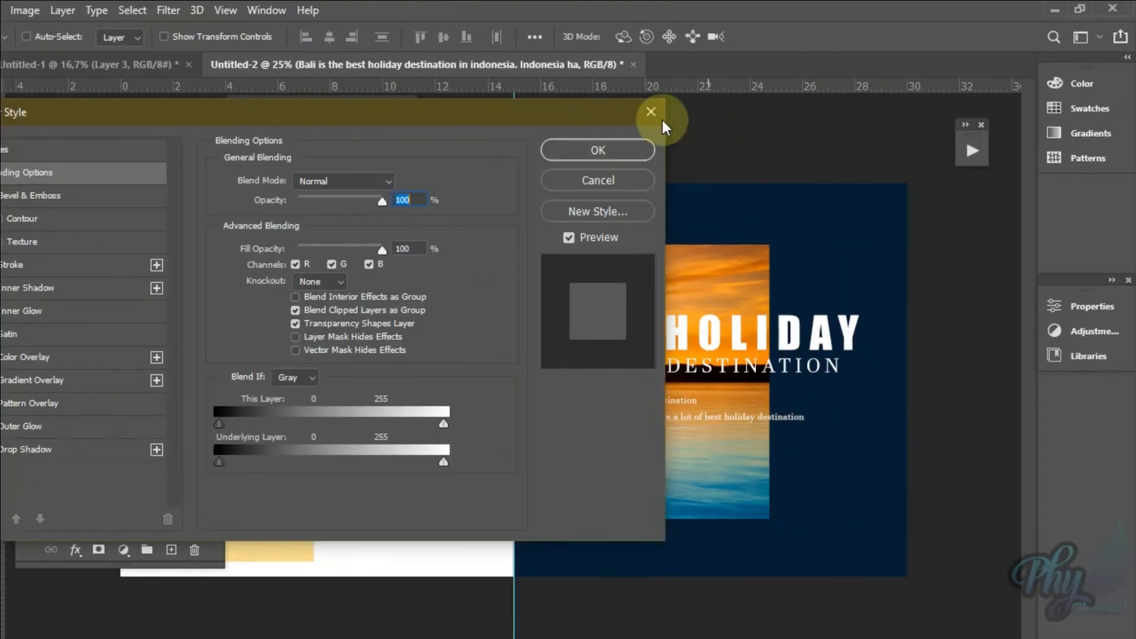
{"action": "left_click", "coordinate": [653, 80]}
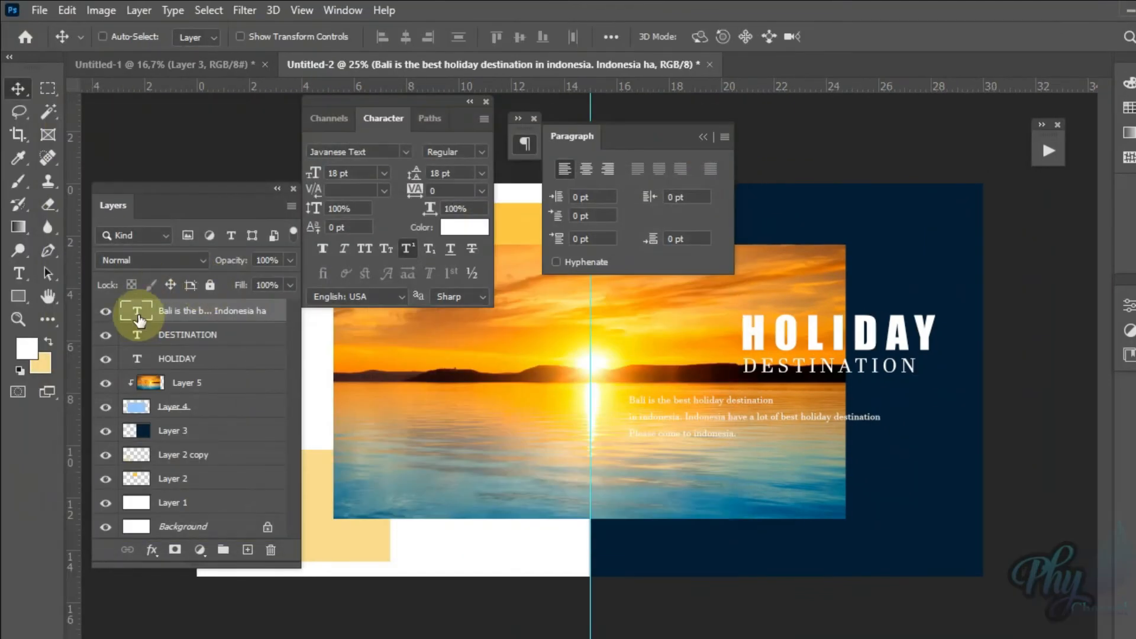
{"action": "double_click", "coordinate": [137, 310]}
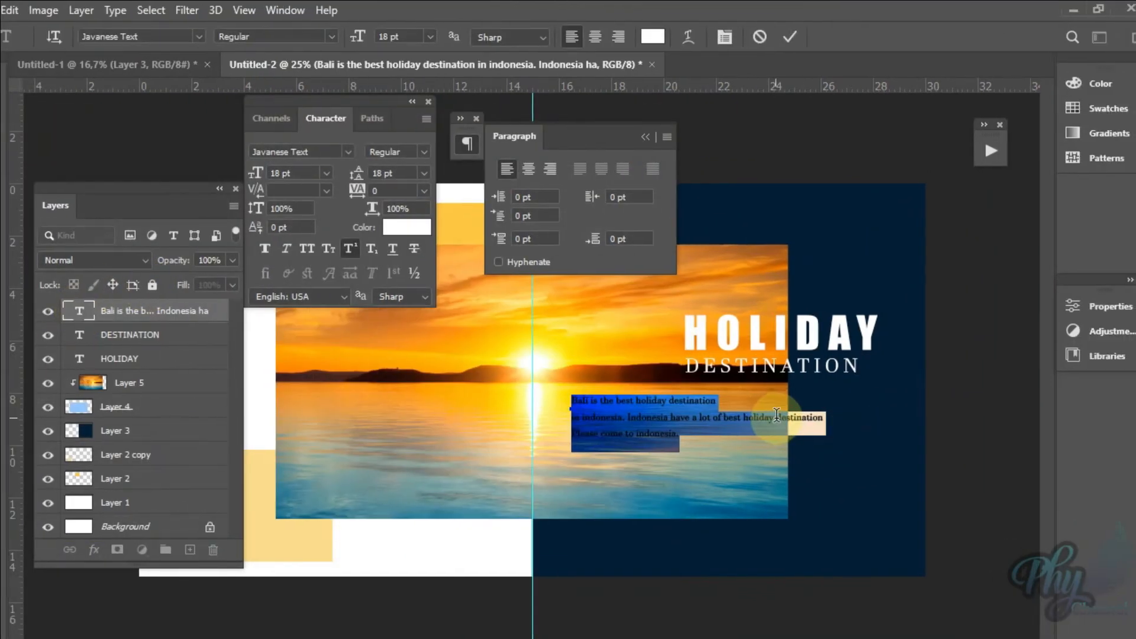
{"action": "left_click", "coordinate": [745, 419]}
{"action": "key", "text": "Return"}
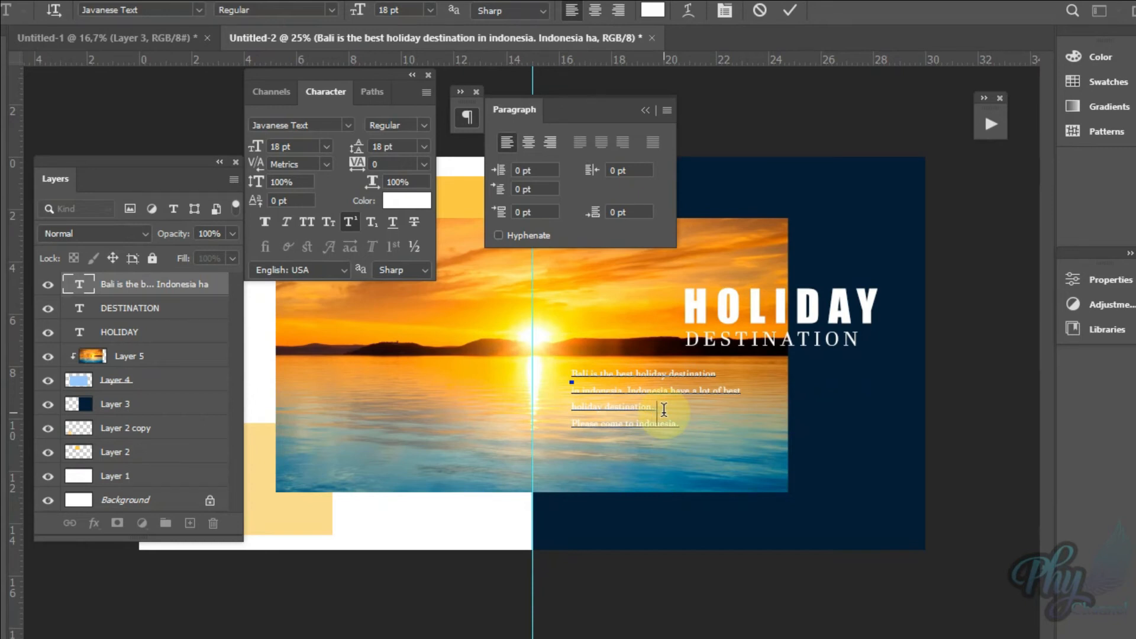
{"action": "left_click", "coordinate": [664, 409]}
{"action": "key", "text": "Delete"}
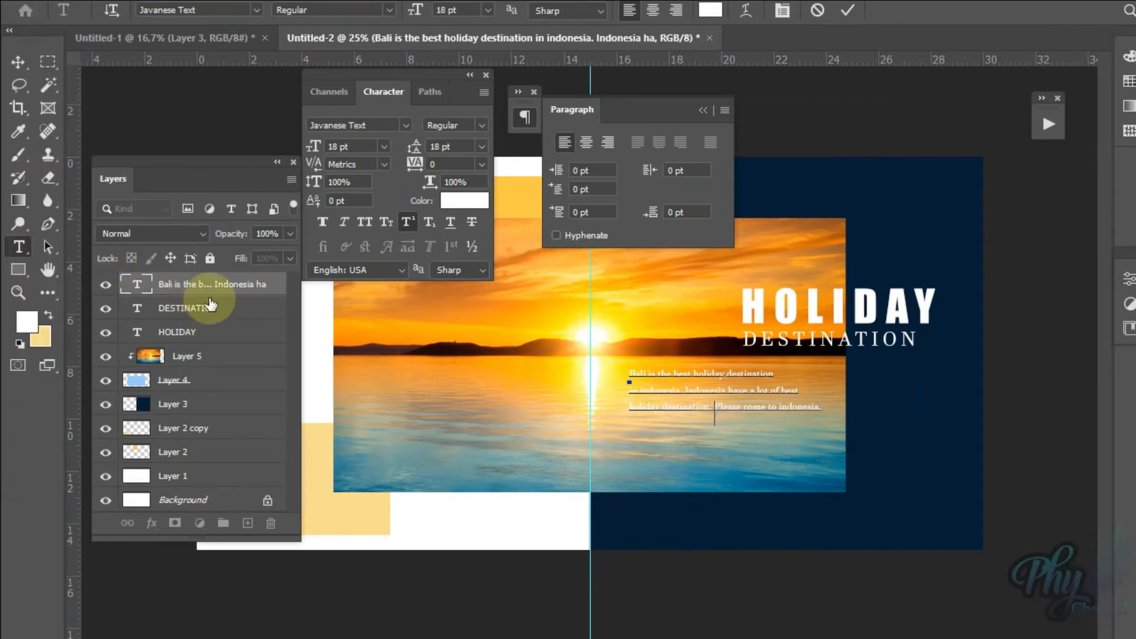
Step: Move the rewrapped paragraph directly beneath the DESTINATION heading, aligned with the heading's left edge
{"action": "left_click", "coordinate": [155, 289]}
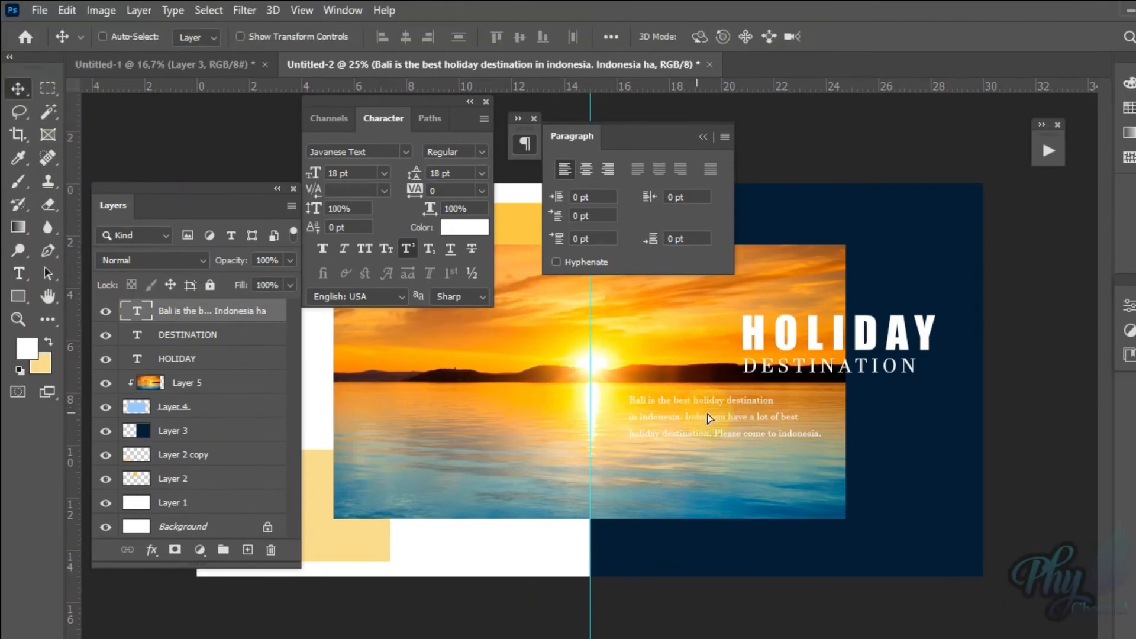
{"action": "left_click_drag", "start_coordinate": [709, 419], "coordinate": [806, 398]}
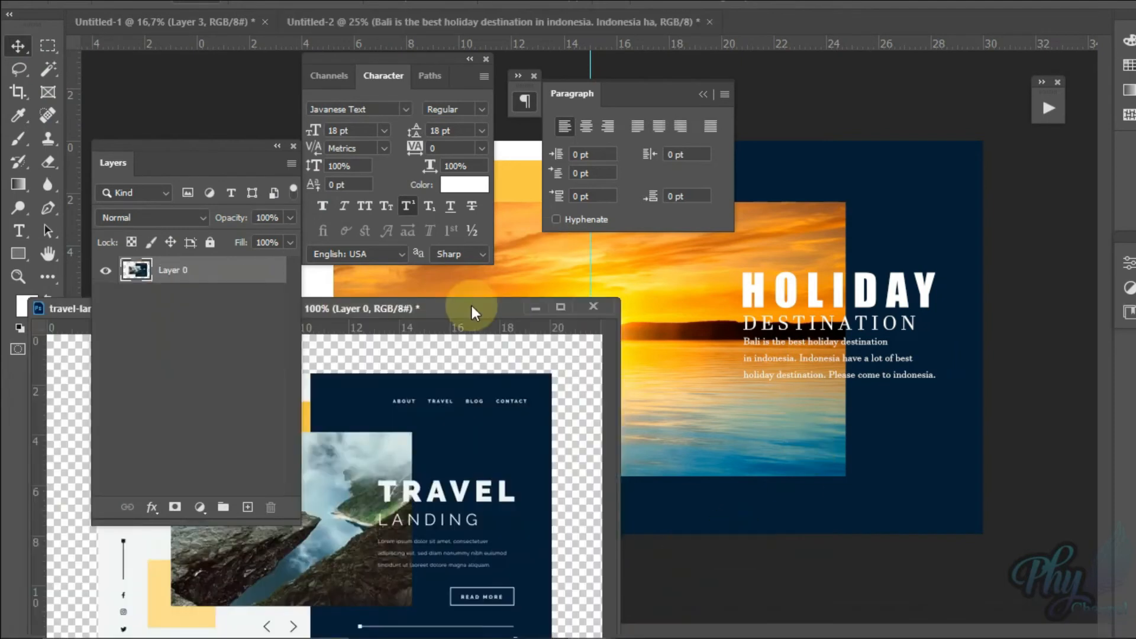
Step: Compare the layout with the travel landing page reference, minimize the reference, and collapse the paragraph settings
{"action": "left_click_drag", "start_coordinate": [471, 303], "coordinate": [765, 212]}
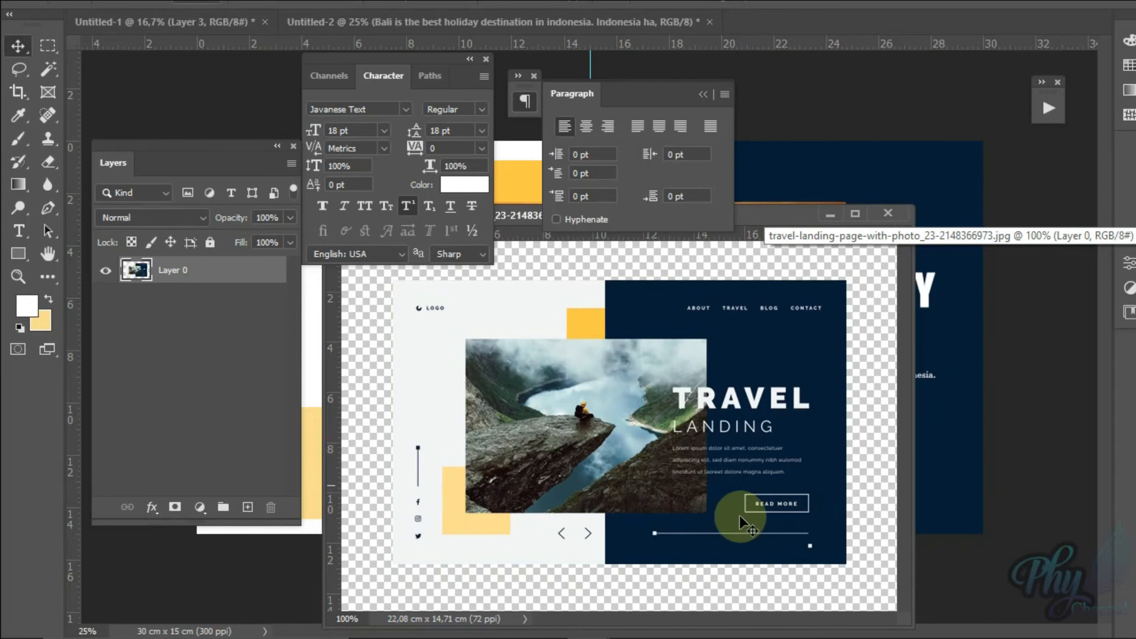
{"action": "left_click_drag", "start_coordinate": [757, 212], "coordinate": [762, 371]}
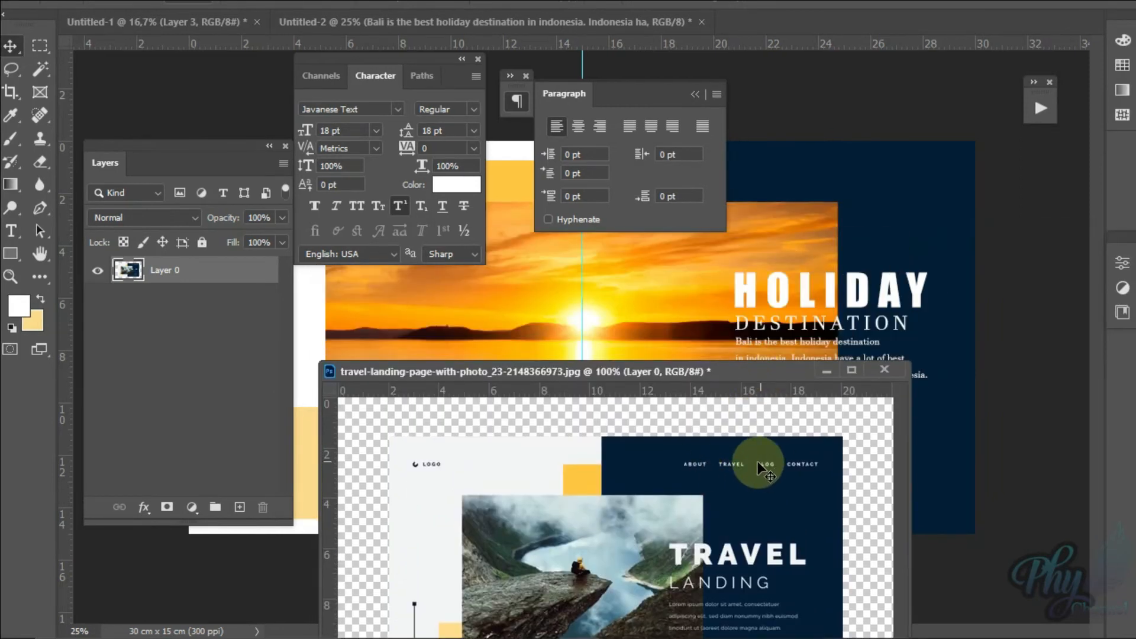
{"action": "left_click", "coordinate": [828, 370]}
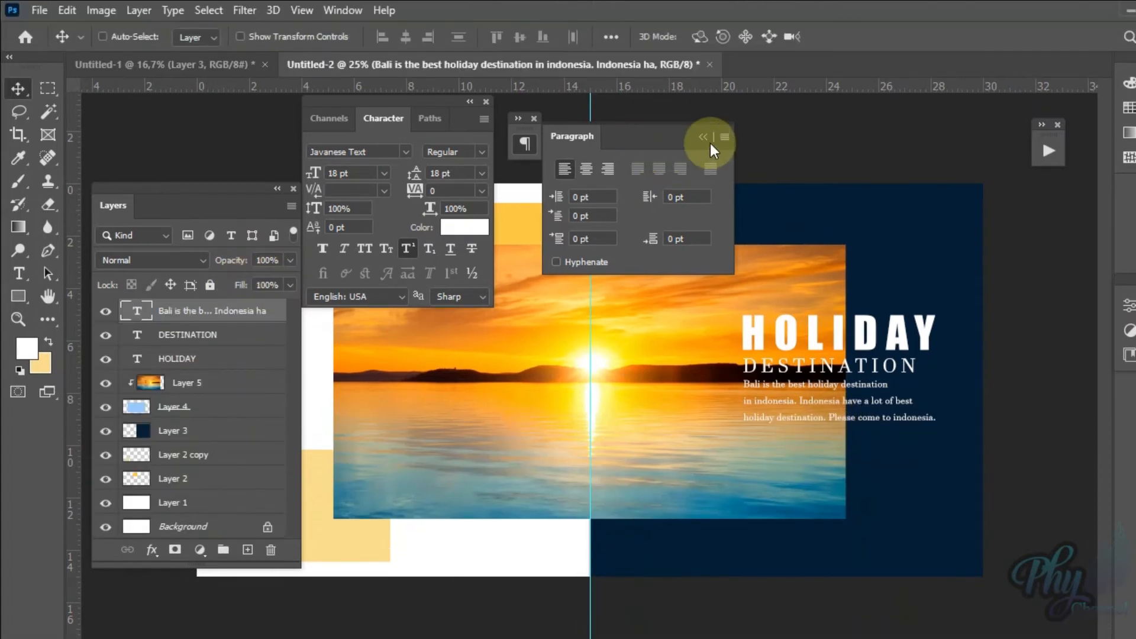
{"action": "left_click", "coordinate": [710, 142]}
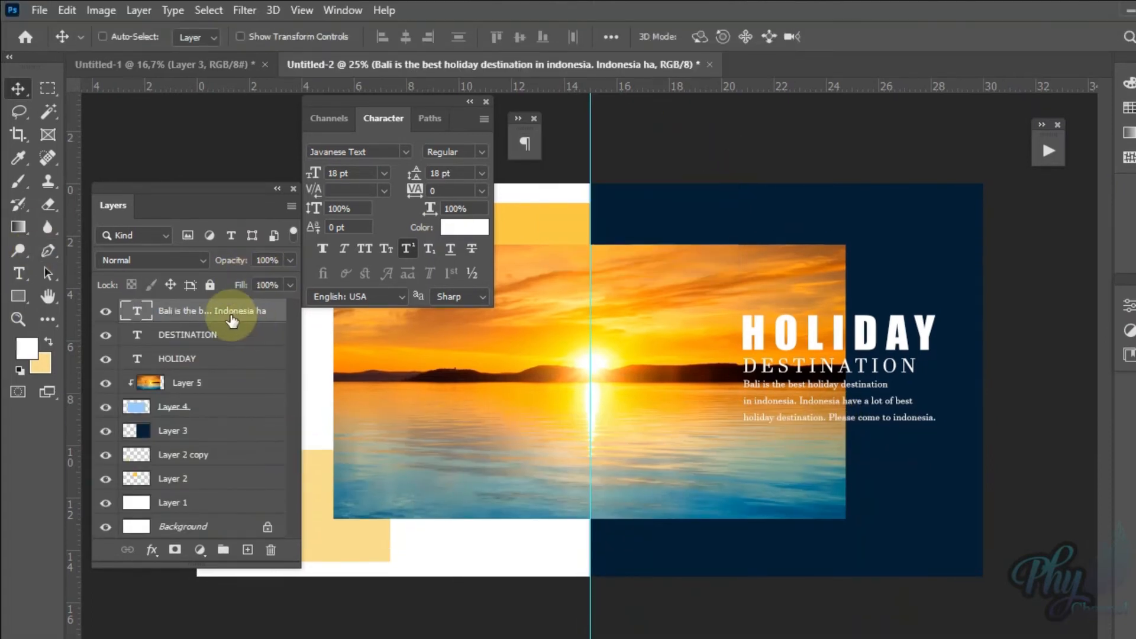
Step: Duplicate the Bali paragraph layer and move the copy to the top of the navy half, above the photo
{"action": "left_click_drag", "start_coordinate": [227, 316], "coordinate": [247, 549]}
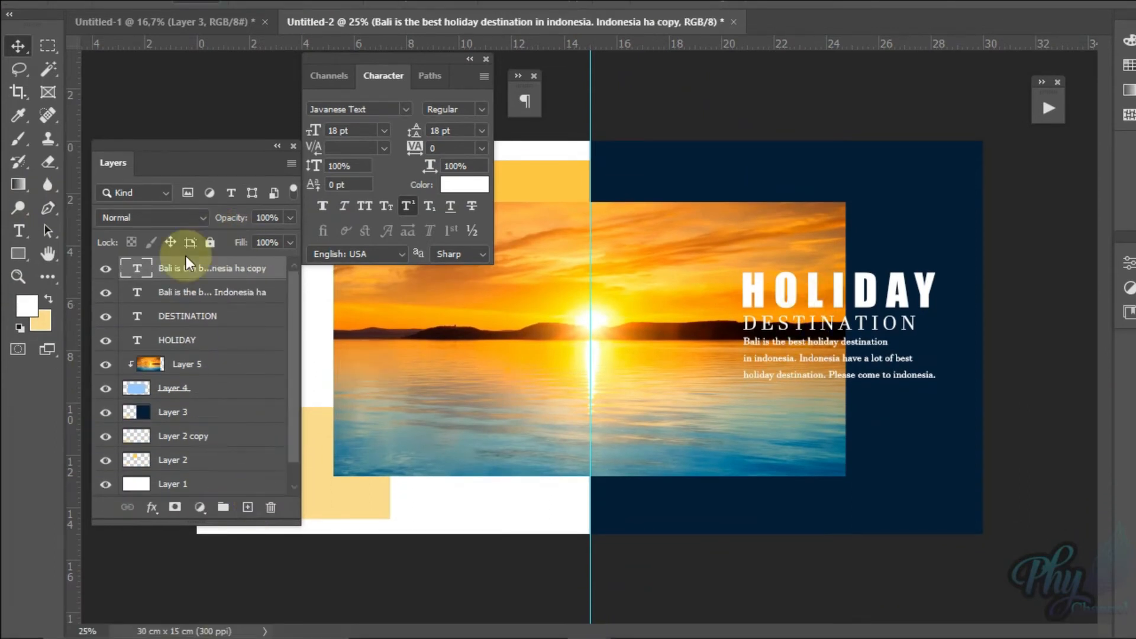
{"action": "double_click", "coordinate": [142, 266]}
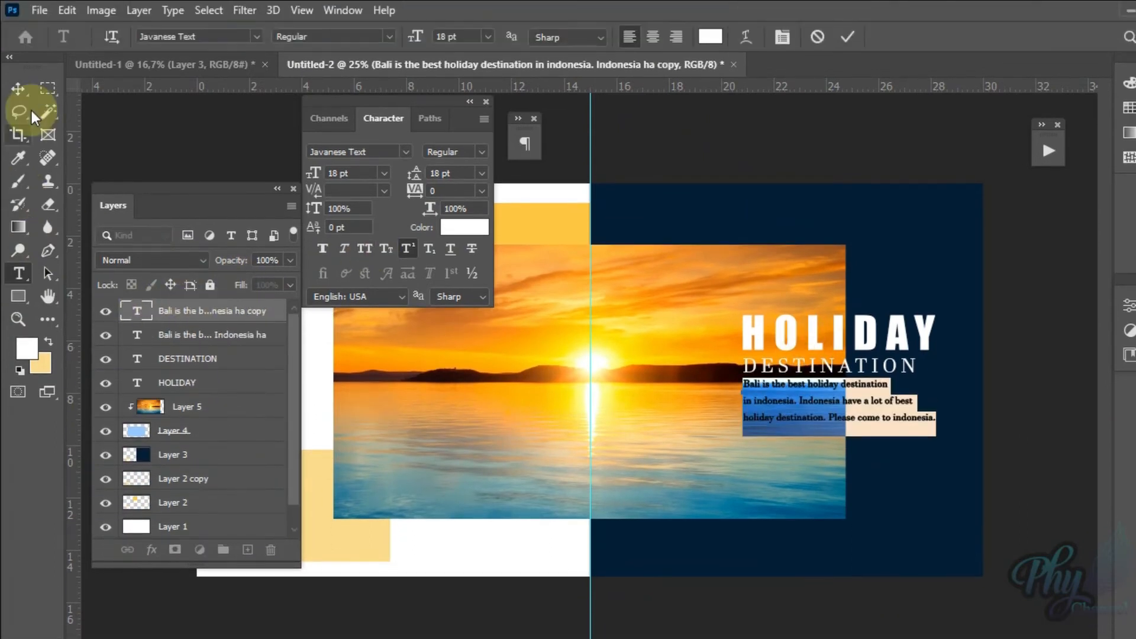
{"action": "left_click", "coordinate": [27, 92]}
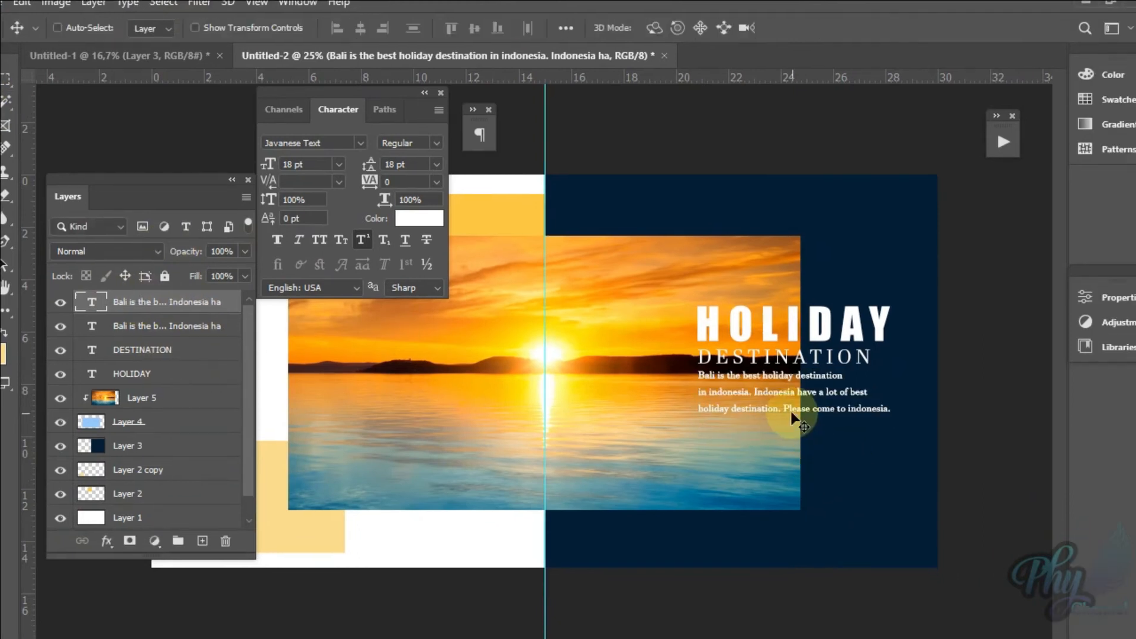
{"action": "left_click_drag", "start_coordinate": [797, 421], "coordinate": [730, 234]}
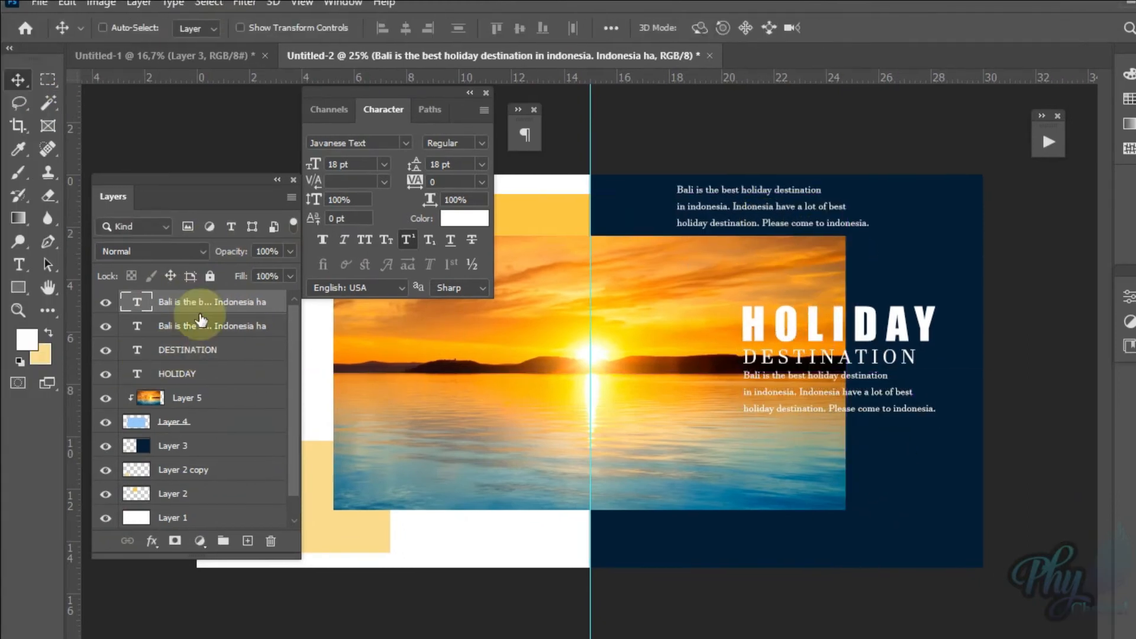
Step: Replace the copied paragraph's text with "About" and check the navigation labels in the travel landing page reference
{"action": "double_click", "coordinate": [141, 305]}
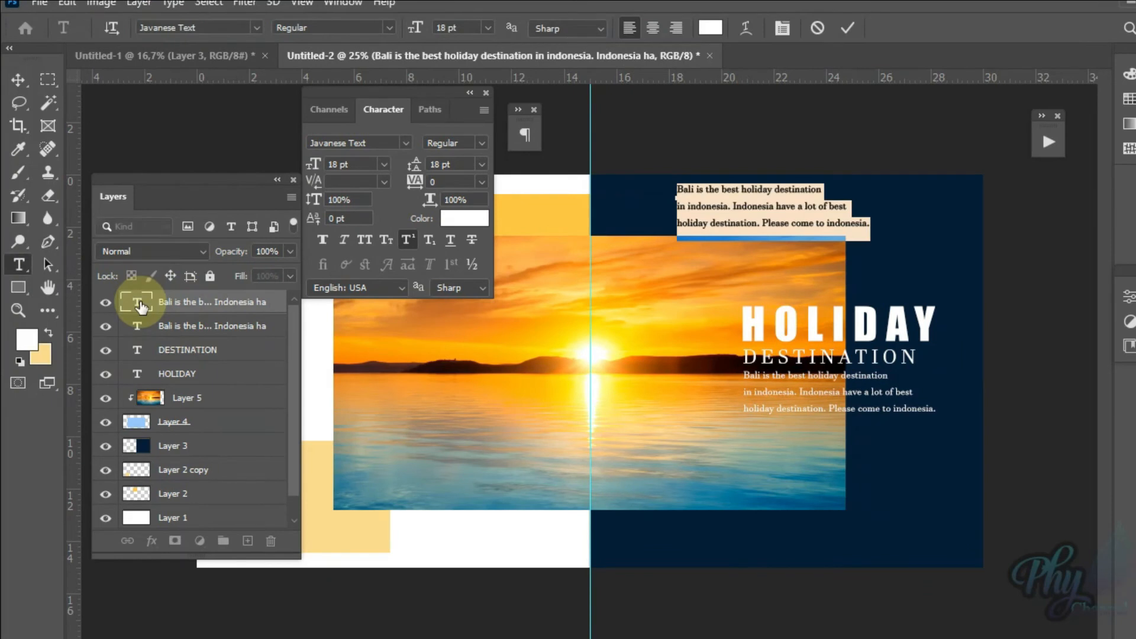
{"action": "type", "text": "out"}
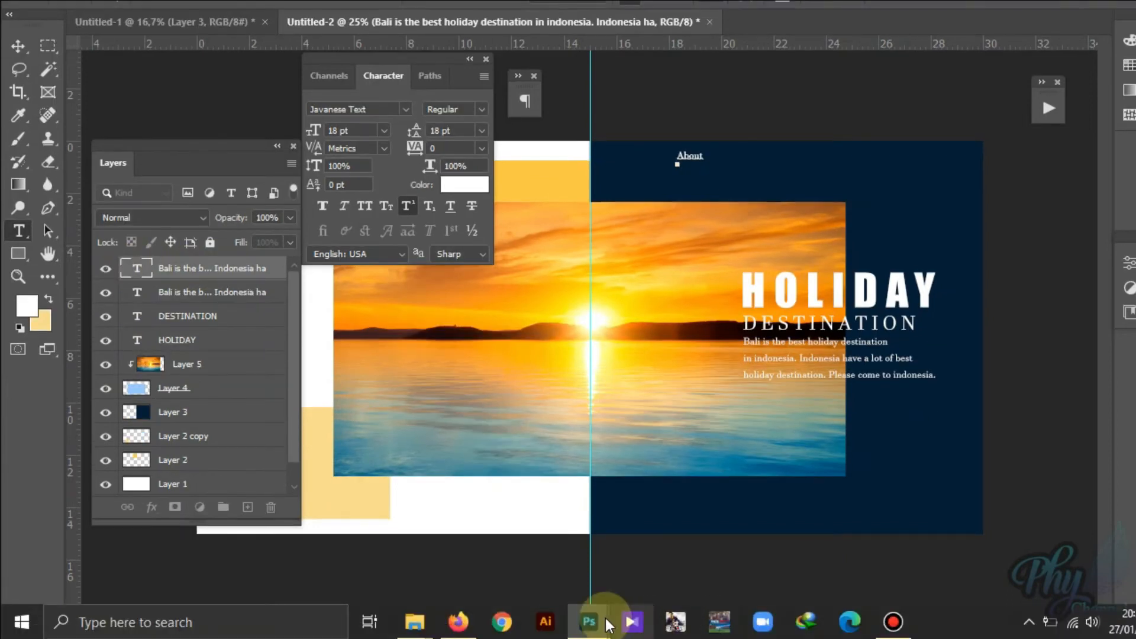
{"action": "mouse_move", "coordinate": [588, 622]}
{"action": "left_click", "coordinate": [697, 560]}
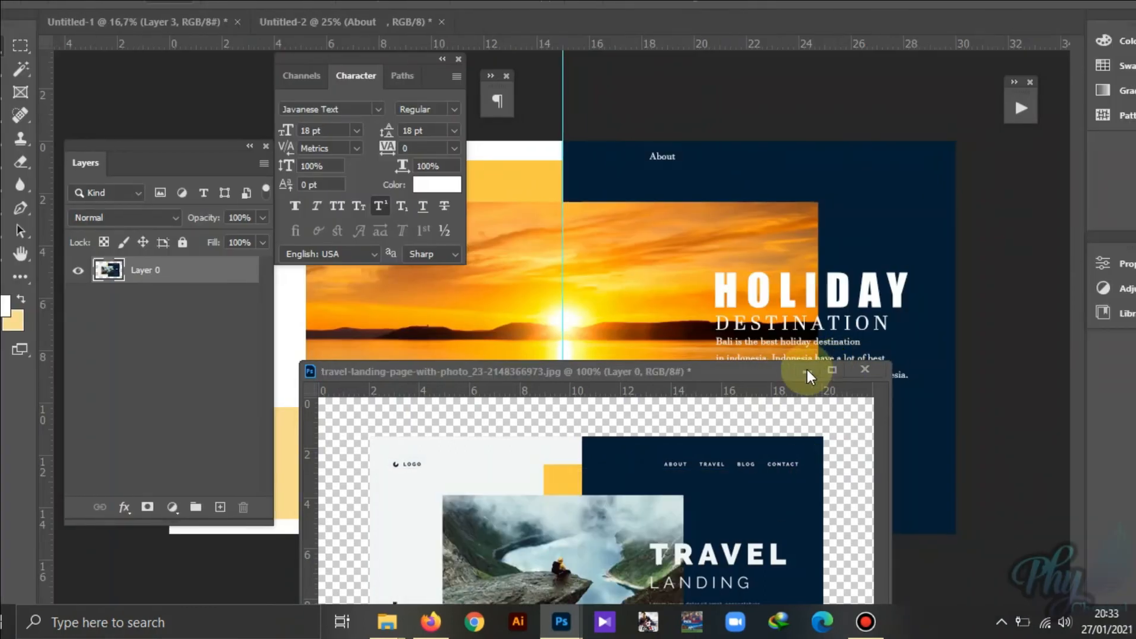
{"action": "left_click", "coordinate": [834, 370]}
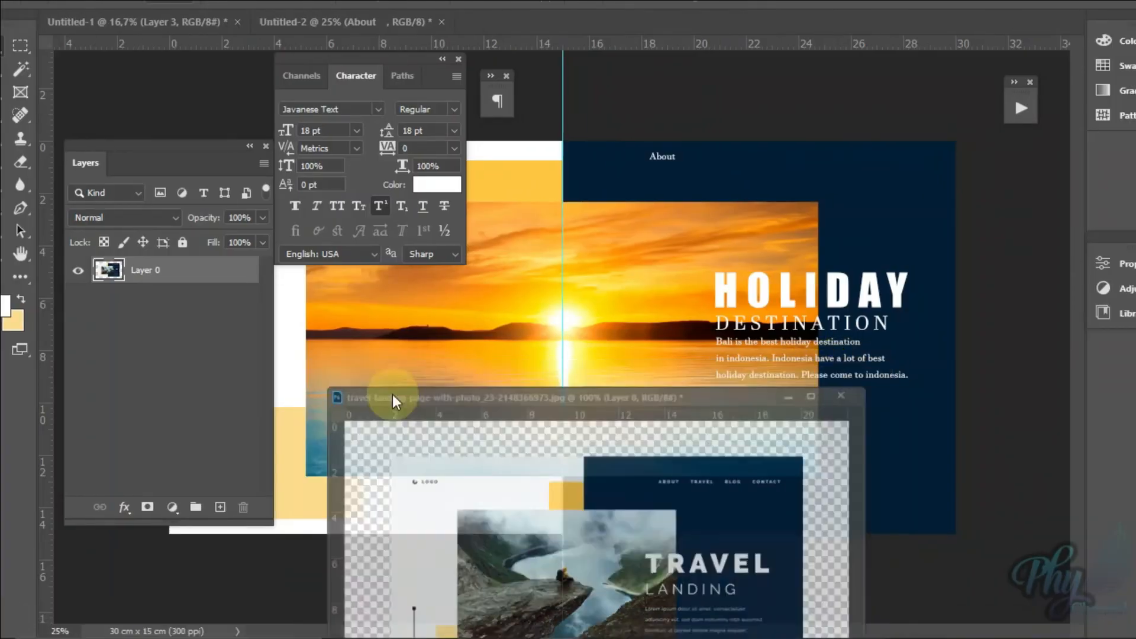
Step: Retype the About label in capitals as "ABOUT"
{"action": "double_click", "coordinate": [146, 274]}
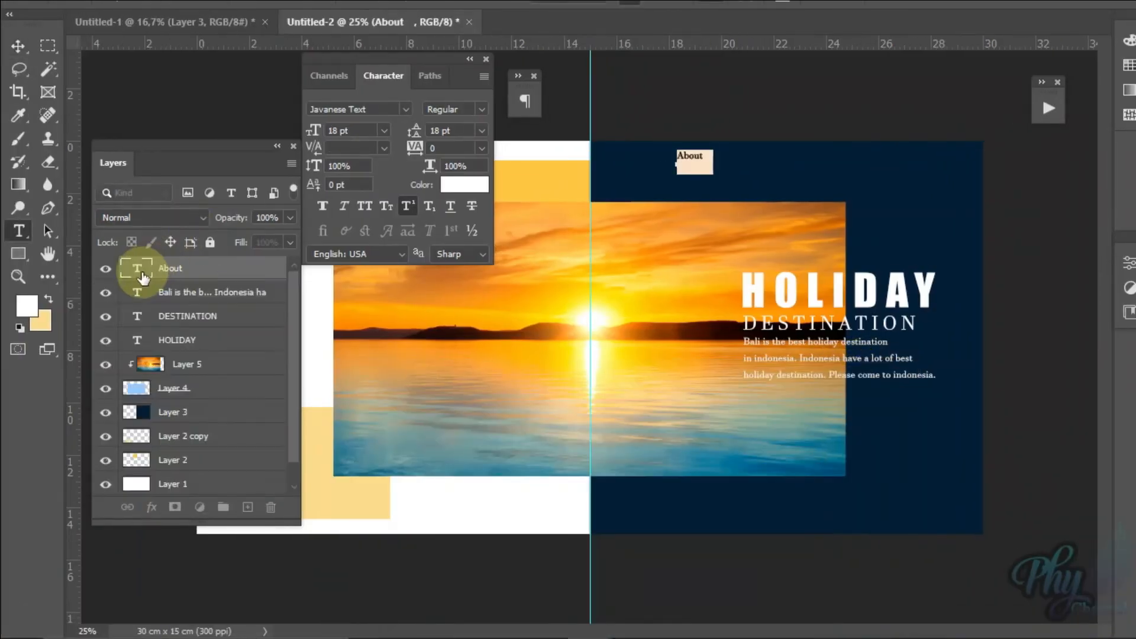
{"action": "key", "text": "Caps_Lock"}
{"action": "type", "text": "A"}
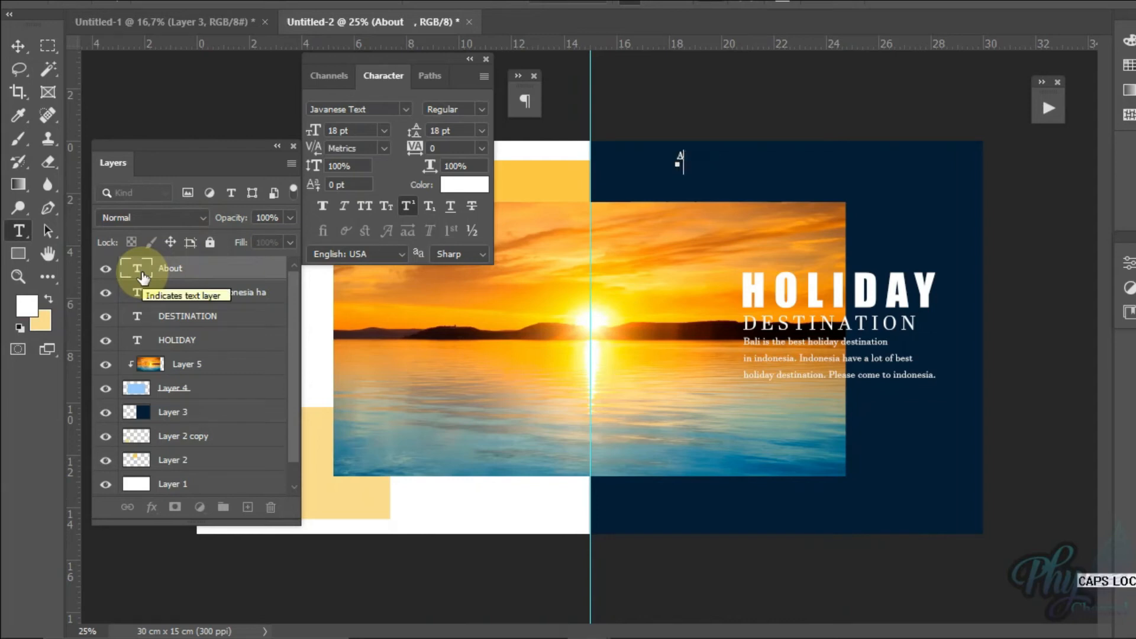
{"action": "type", "text": "BOUT"}
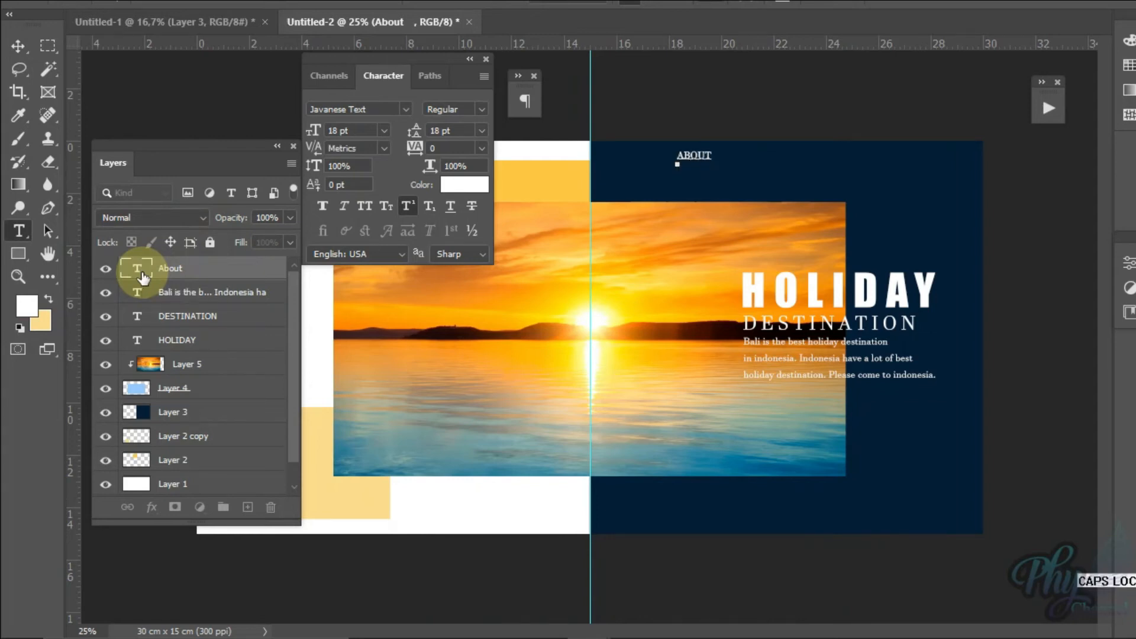
{"action": "type", "text": "   TRAVEL   BLOG"}
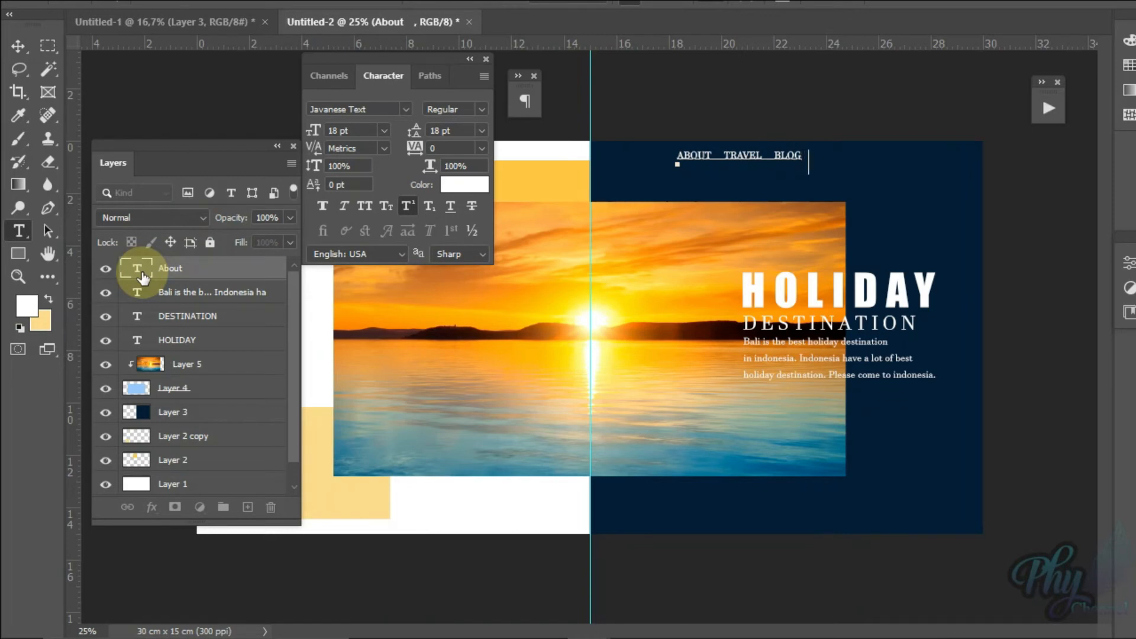
Step: Complete the navigation text after ABOUT with the spaced labels TRAVEL, BLOG and CONTACT, and commit it
{"action": "type", "text": "ONTACT"}
{"action": "key", "text": "ctrl+Return"}
{"action": "key", "text": "v"}
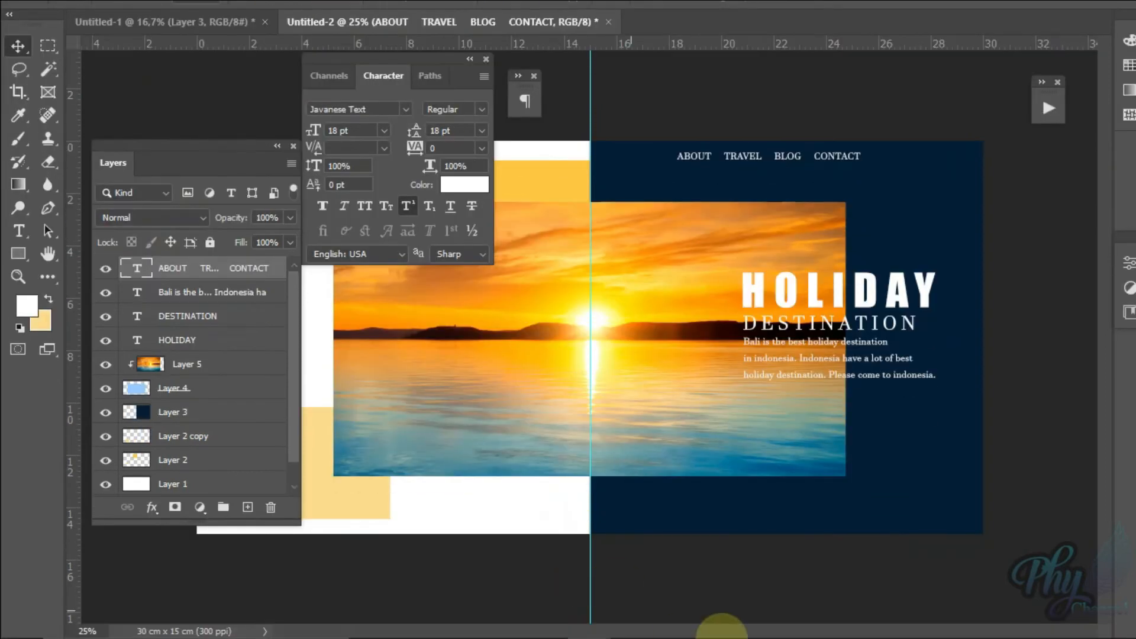
Step: Reopen the travel landing page reference and move the navigation labels about 2.88 cm right and 0.55 cm down, aligned with the paragraph's right edge
{"action": "mouse_move", "coordinate": [673, 605]}
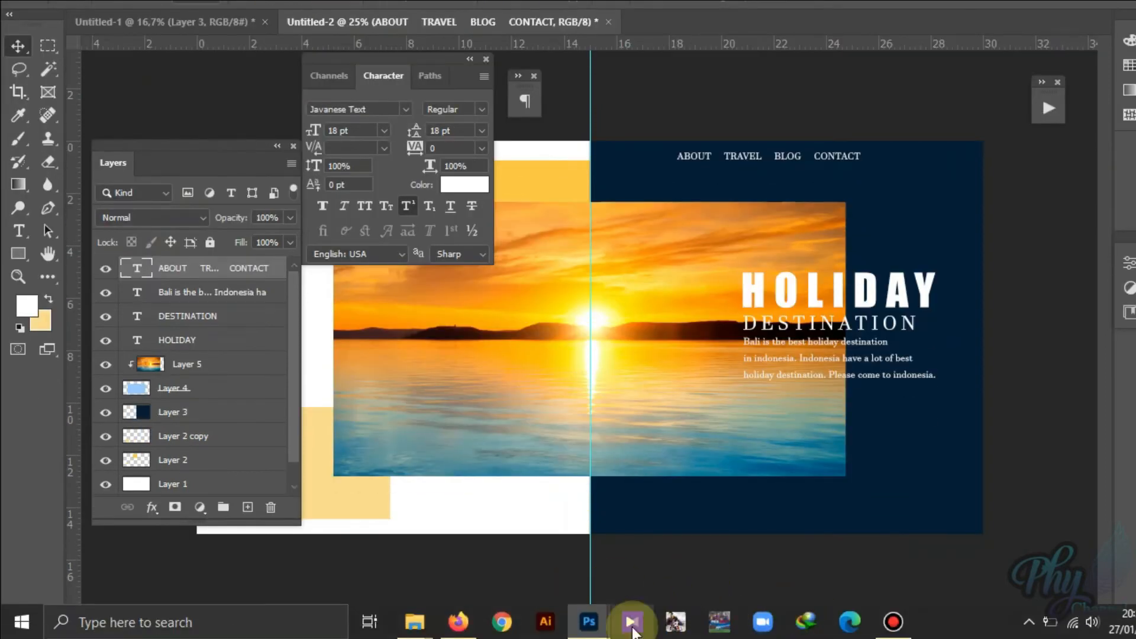
{"action": "mouse_move", "coordinate": [586, 622]}
{"action": "left_click", "coordinate": [707, 550]}
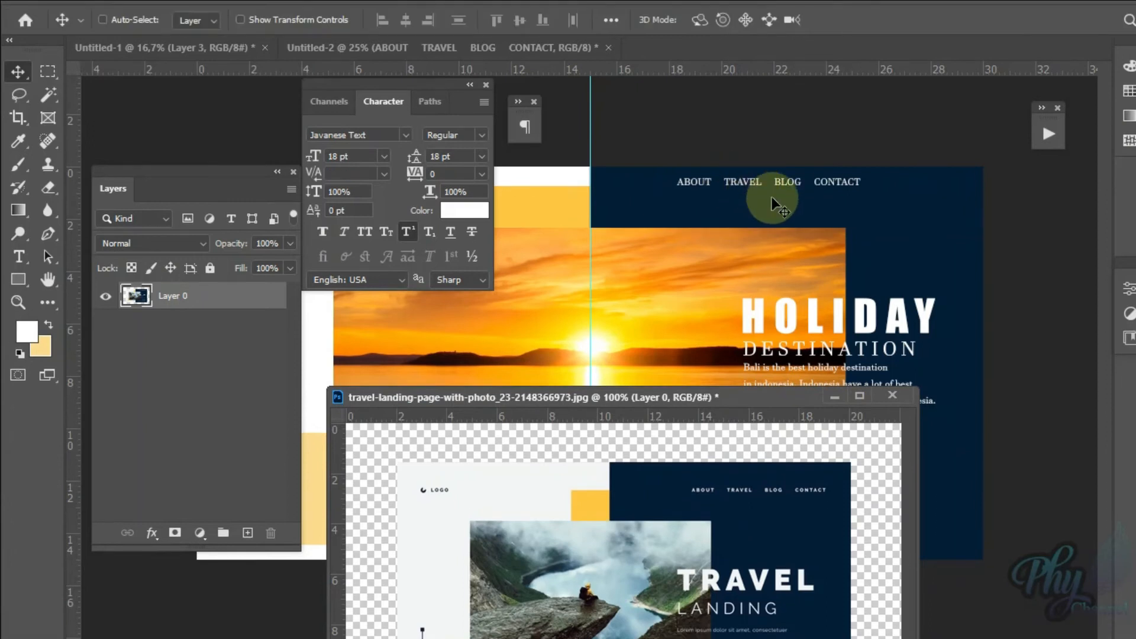
{"action": "left_click", "coordinate": [756, 165]}
{"action": "left_click_drag", "start_coordinate": [757, 164], "coordinate": [829, 203]}
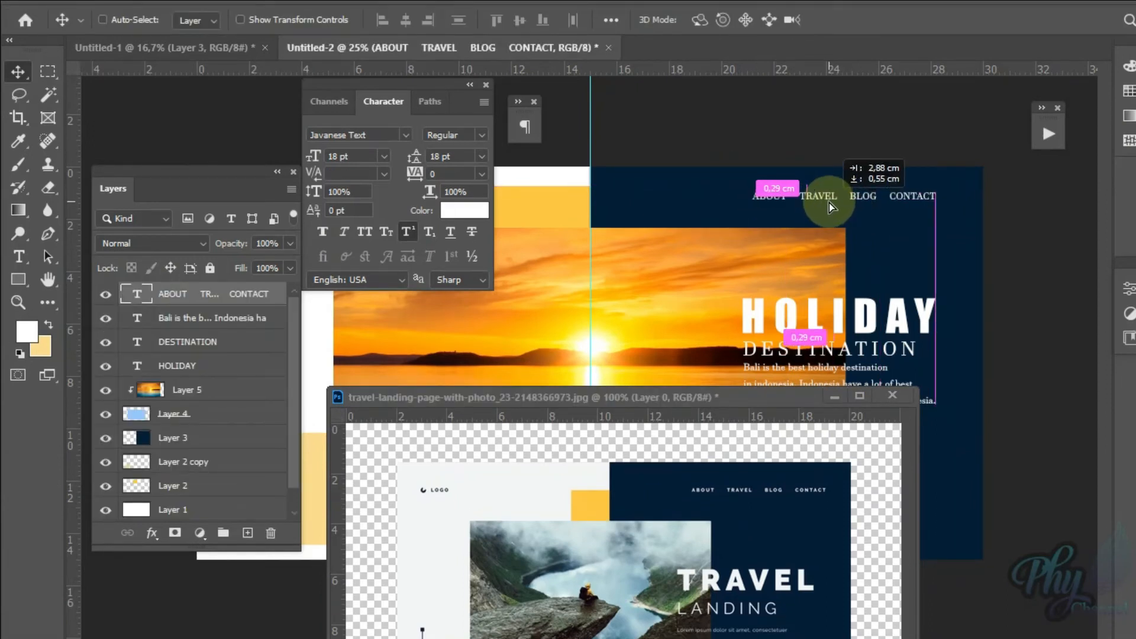
{"action": "left_click_drag", "start_coordinate": [829, 202], "coordinate": [829, 201]}
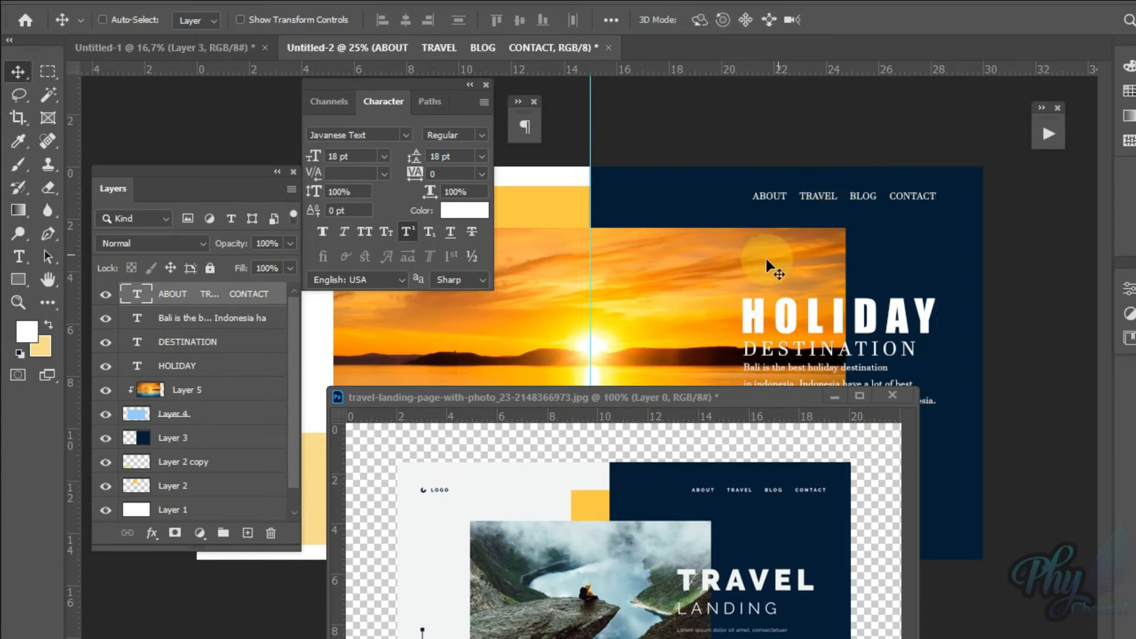
Step: Move the reference window aside so the navy half of the layout is uncovered for comparison
{"action": "left_click", "coordinate": [684, 398]}
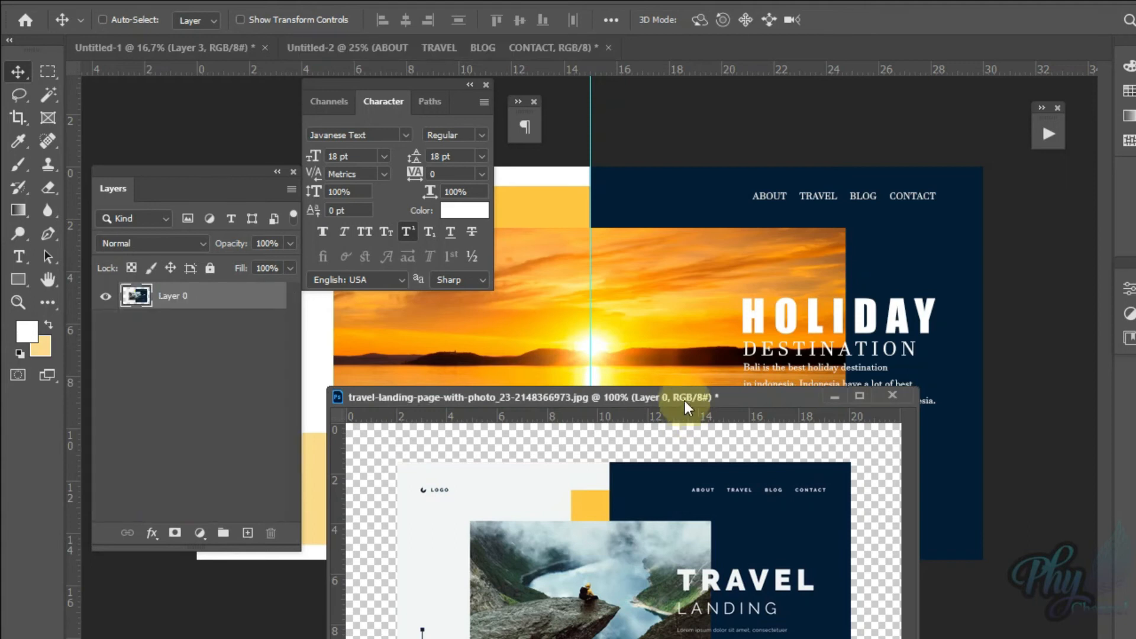
{"action": "left_click_drag", "start_coordinate": [685, 397], "coordinate": [706, 232]}
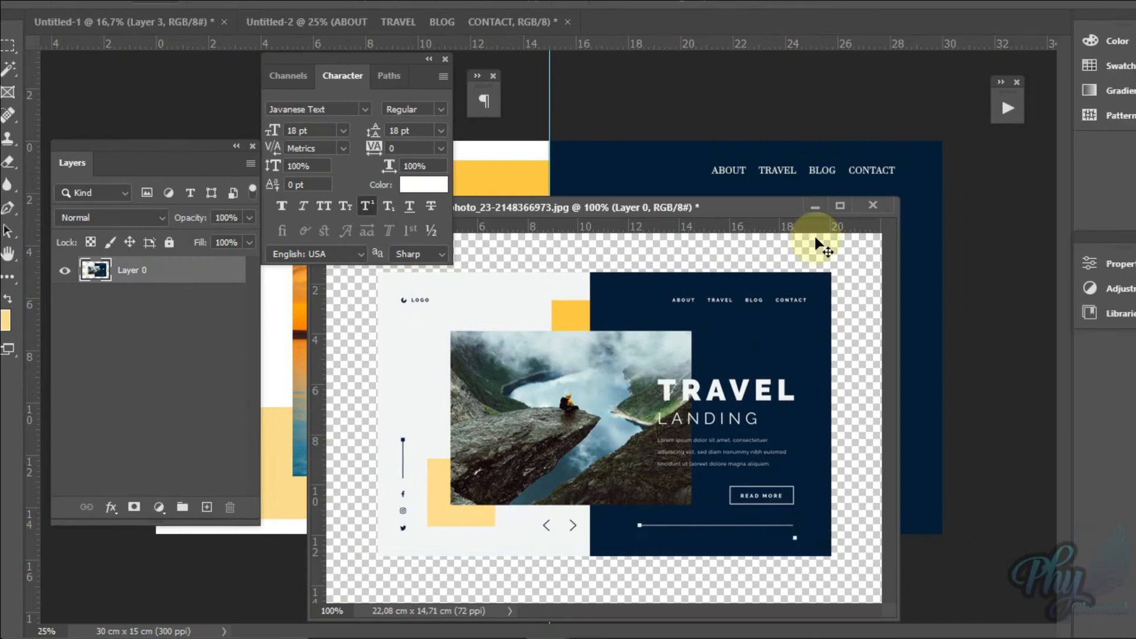
{"action": "left_click_drag", "start_coordinate": [755, 208], "coordinate": [453, 249]}
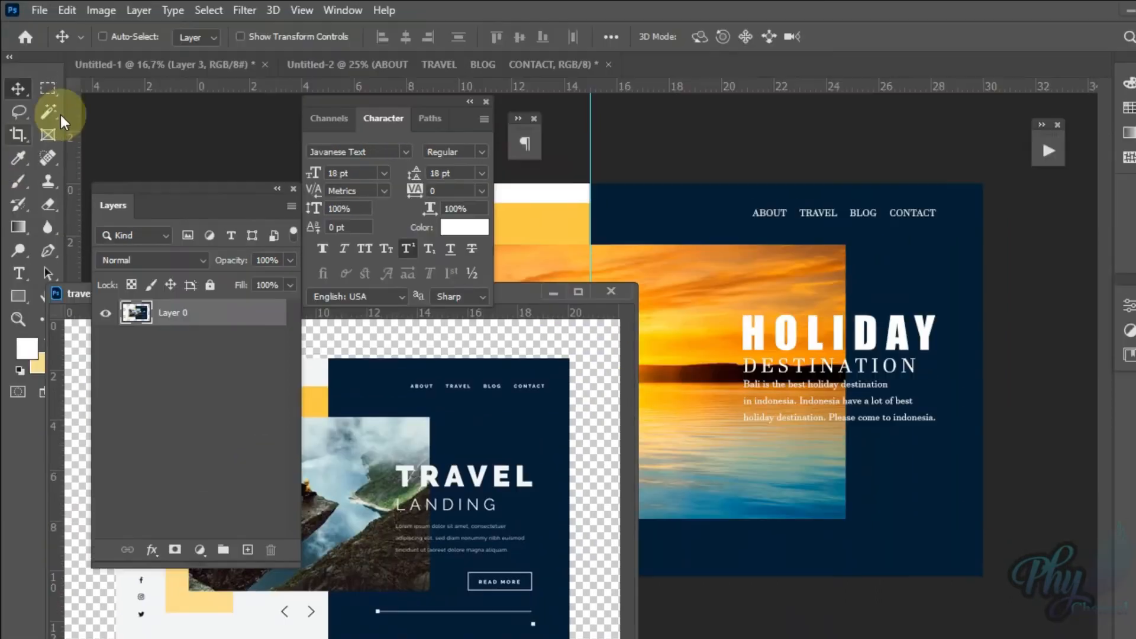
Step: Add a new layer above the navigation text and fill a small square marquee below the photo on the navy half with white
{"action": "left_click", "coordinate": [47, 88]}
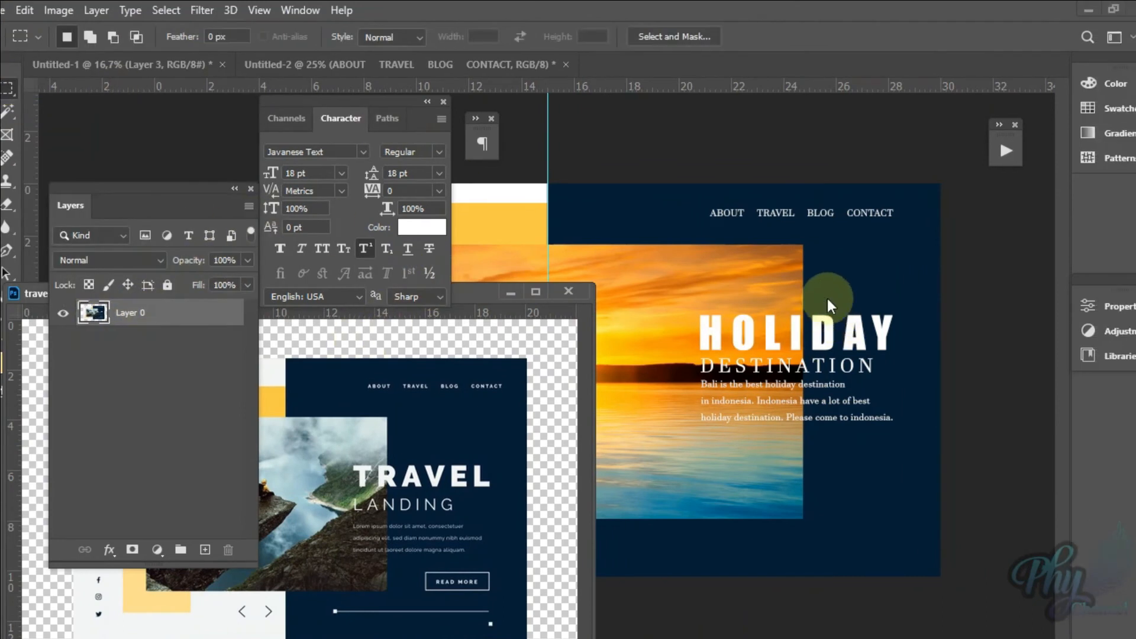
{"action": "left_click", "coordinate": [829, 305]}
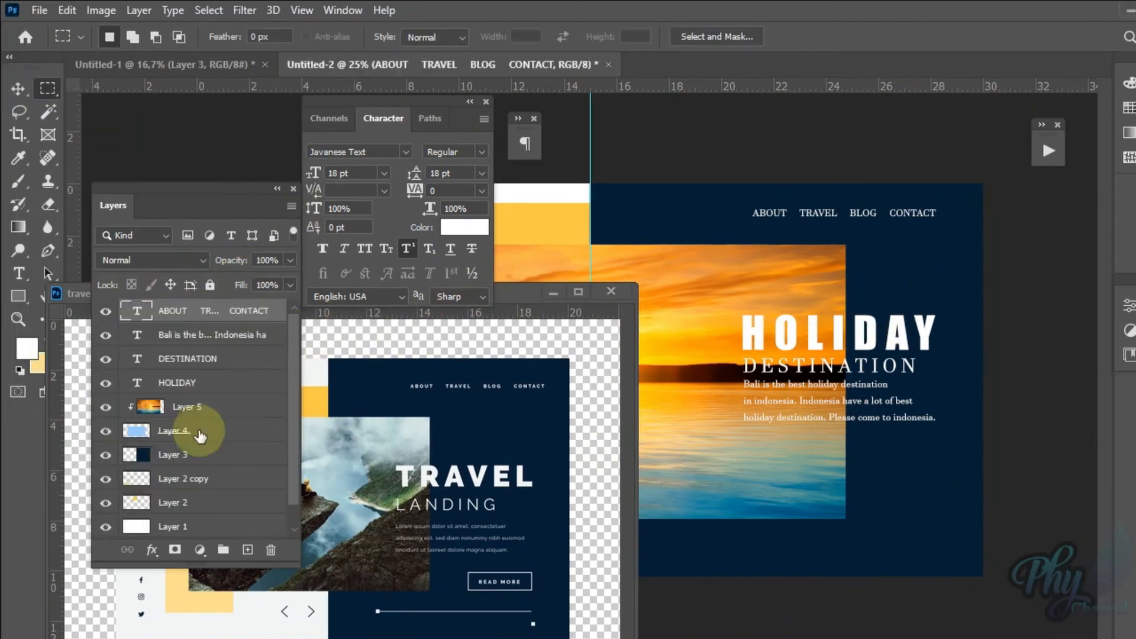
{"action": "left_click", "coordinate": [246, 508]}
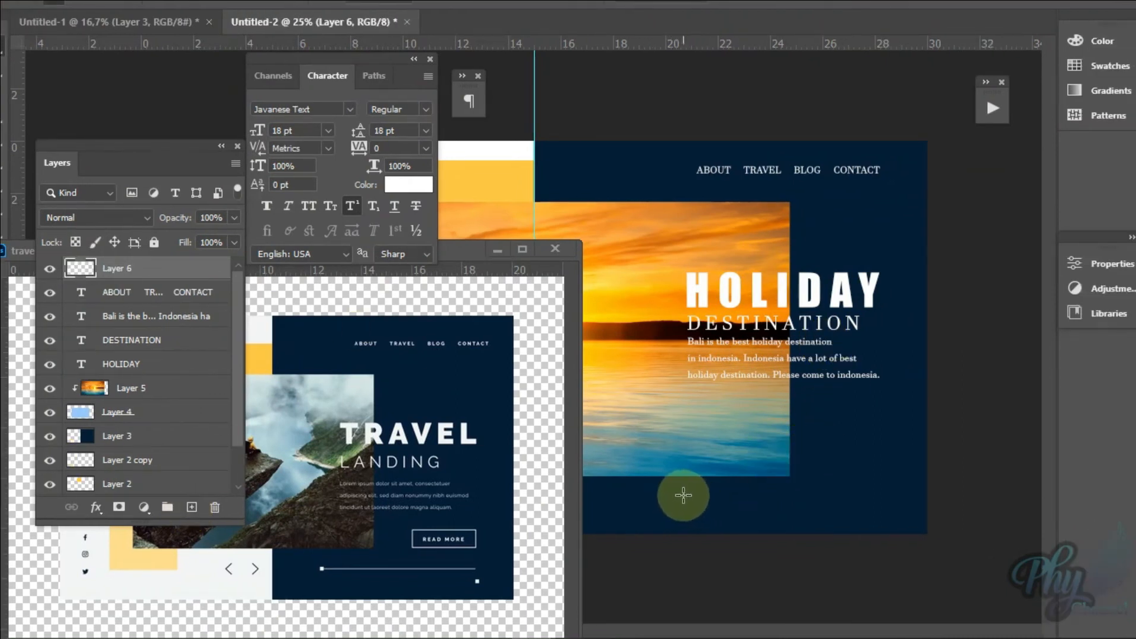
{"action": "left_click_drag", "start_coordinate": [672, 487], "coordinate": [680, 495]}
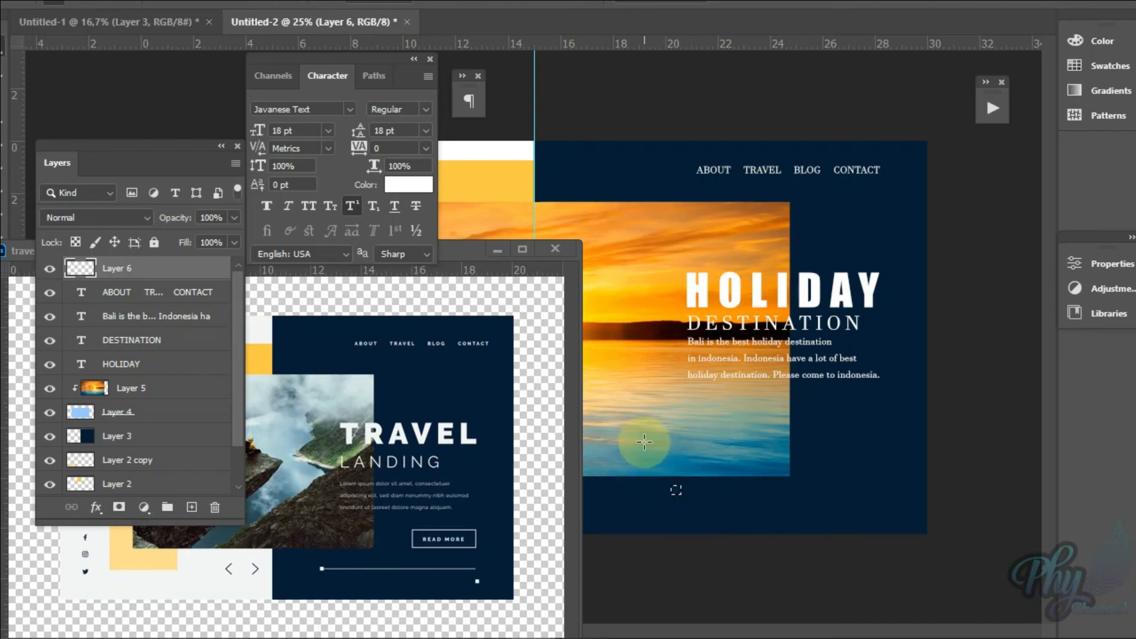
{"action": "key", "text": "ctrl+BackSpace"}
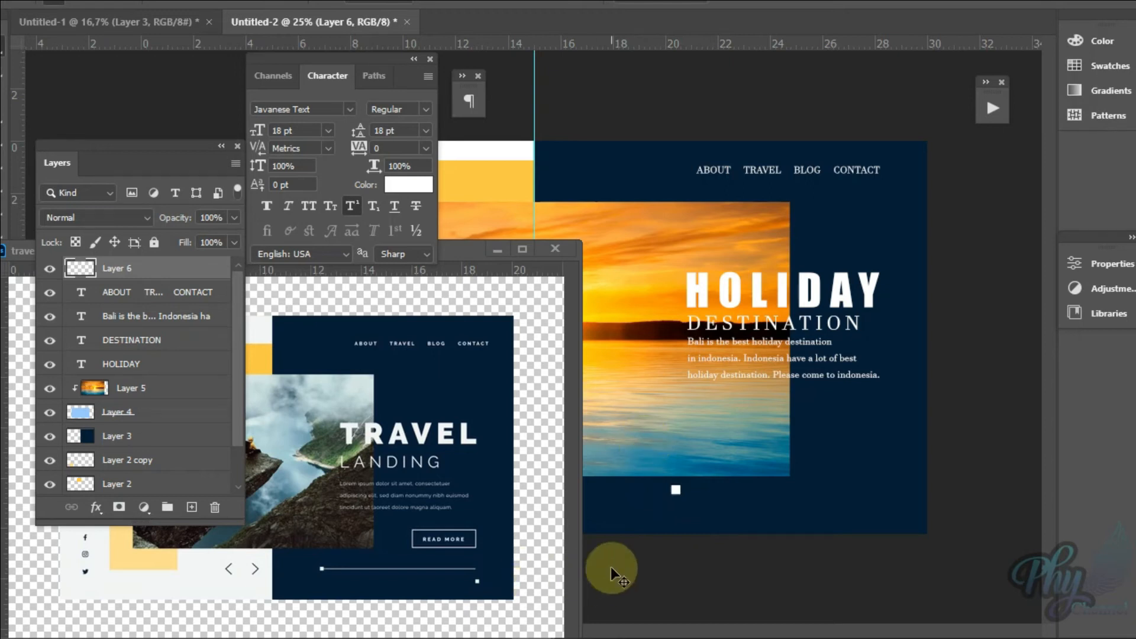
Step: Scale the white square down slightly and move it under the paragraph's left edge
{"action": "key", "text": "ctrl+t"}
{"action": "left_click_drag", "start_coordinate": [679, 482], "coordinate": [681, 484]}
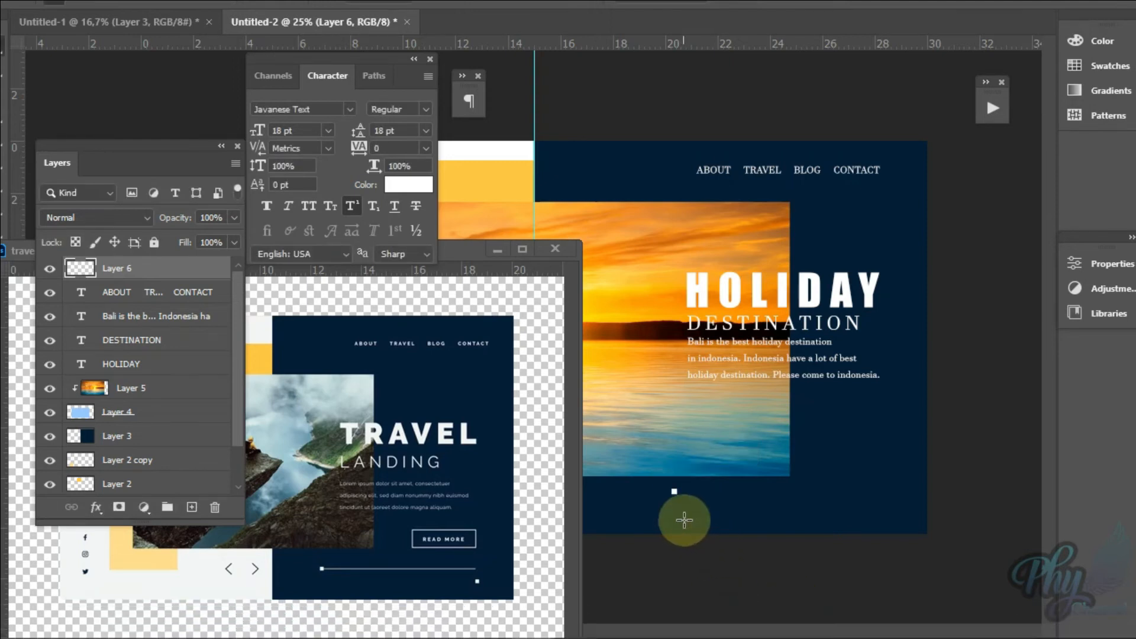
{"action": "left_click_drag", "start_coordinate": [677, 495], "coordinate": [691, 503]}
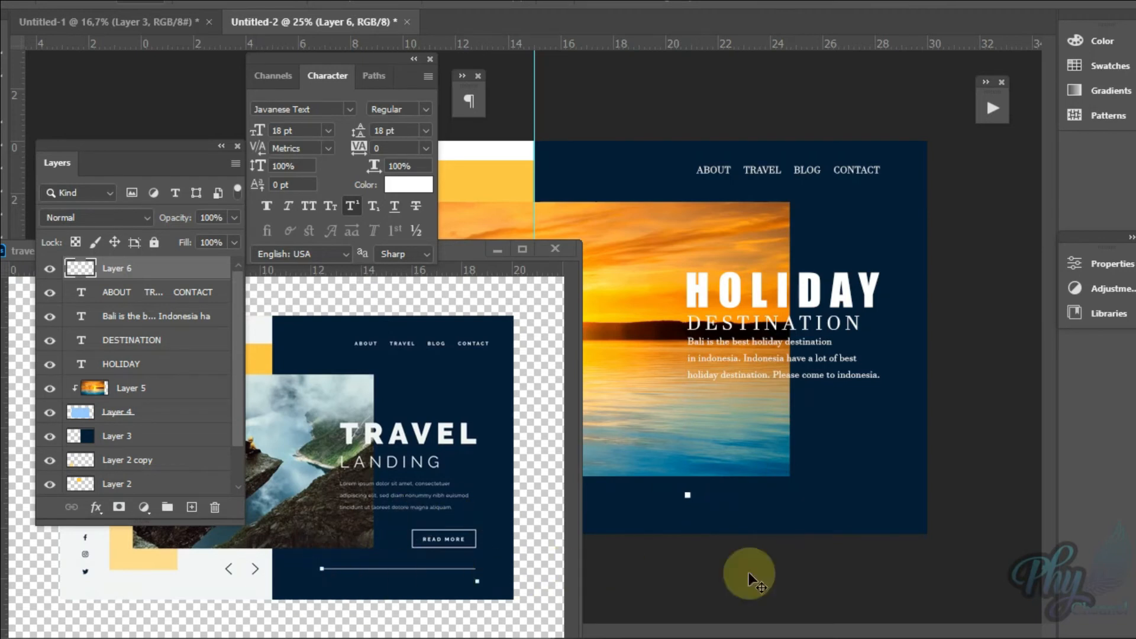
Step: Duplicate the small white square's layer and place the copy directly to its right
{"action": "key", "text": "ctrl+j"}
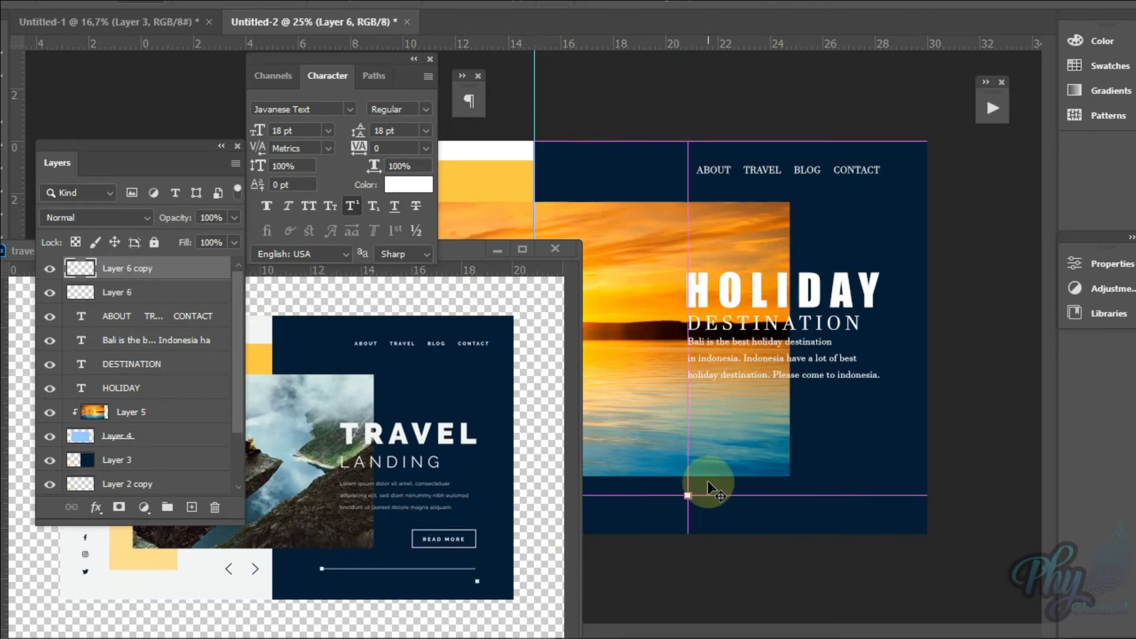
{"action": "left_click_drag", "start_coordinate": [687, 499], "coordinate": [696, 501]}
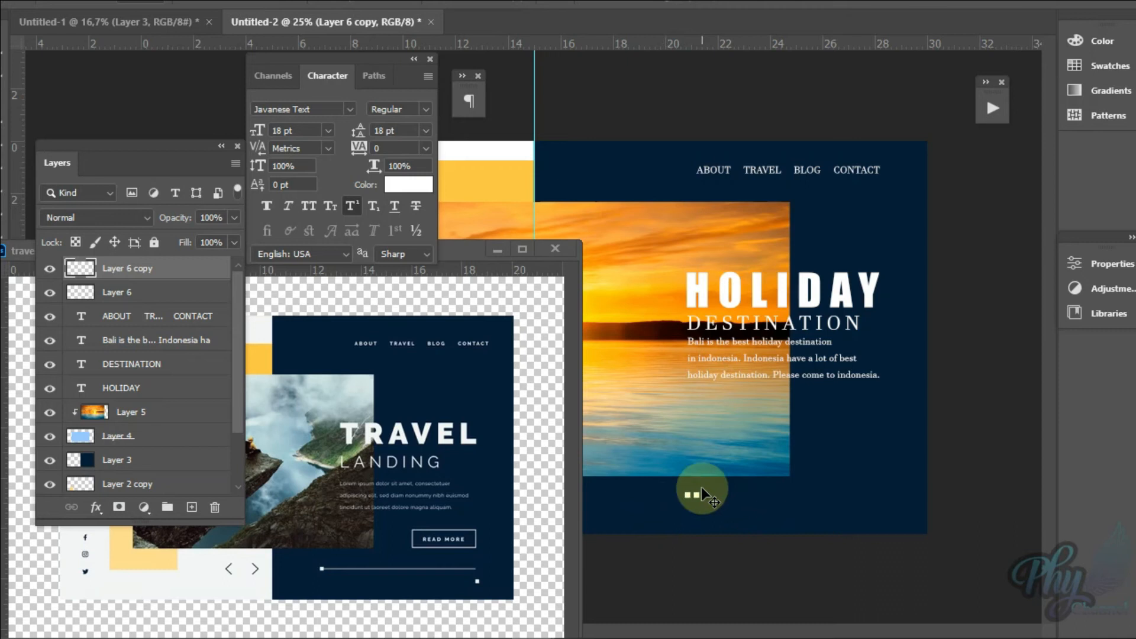
{"action": "key", "text": "ctrl"}
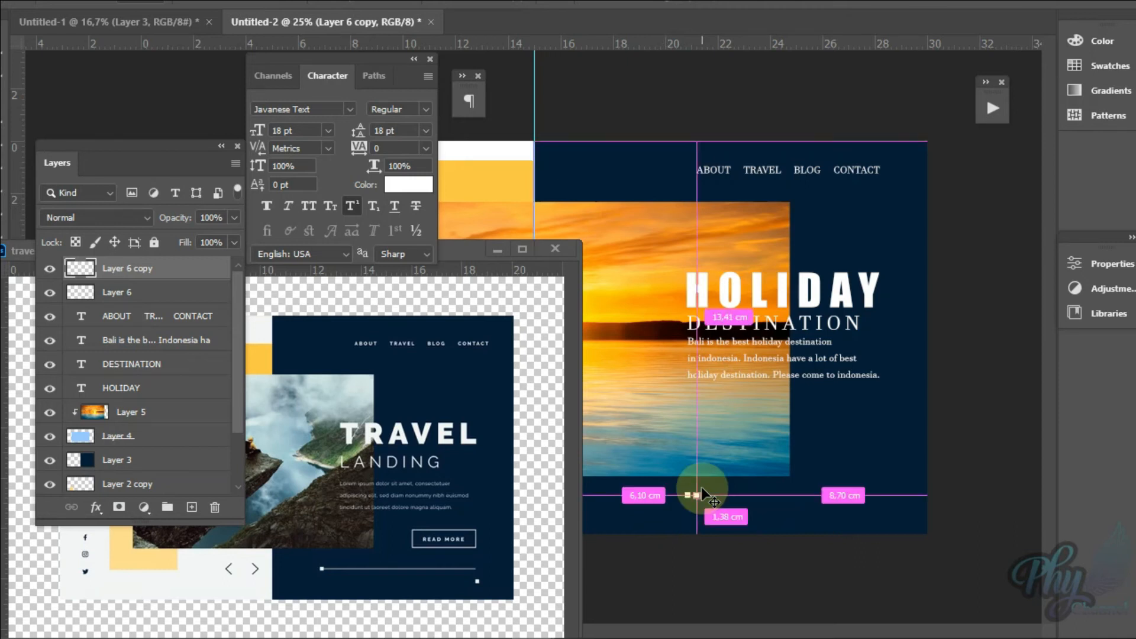
Step: Stretch the copied square into a thin horizontal bar nearly as wide as the paragraph and join it to the original square
{"action": "key", "text": "ctrl+plus"}
{"action": "key", "text": "ctrl+plus"}
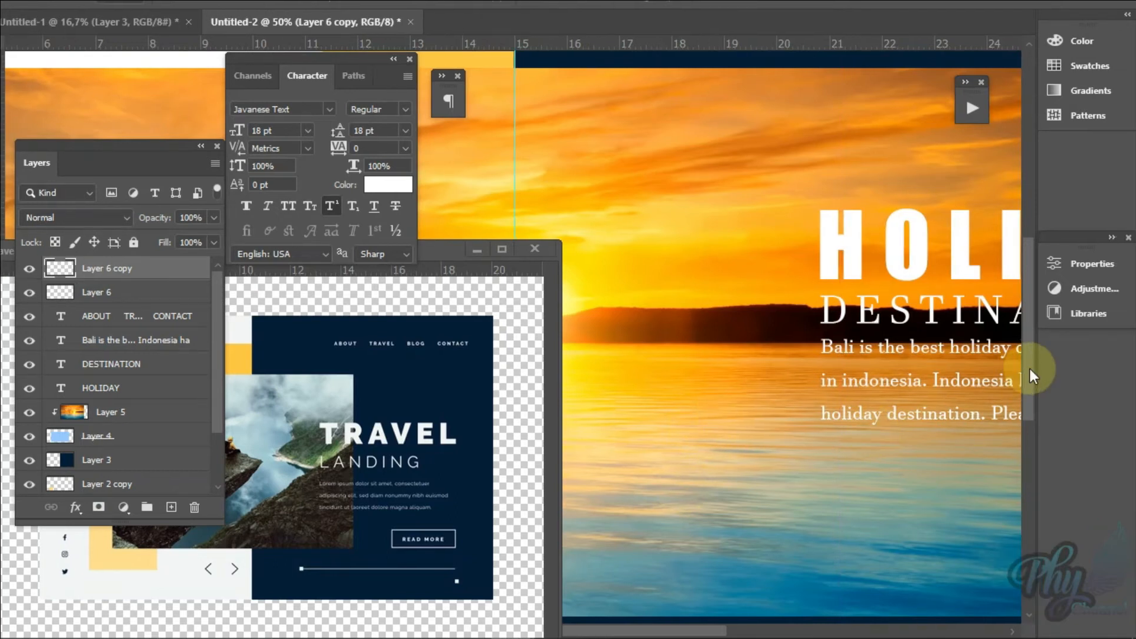
{"action": "left_click_drag", "start_coordinate": [1030, 368], "coordinate": [1031, 416]}
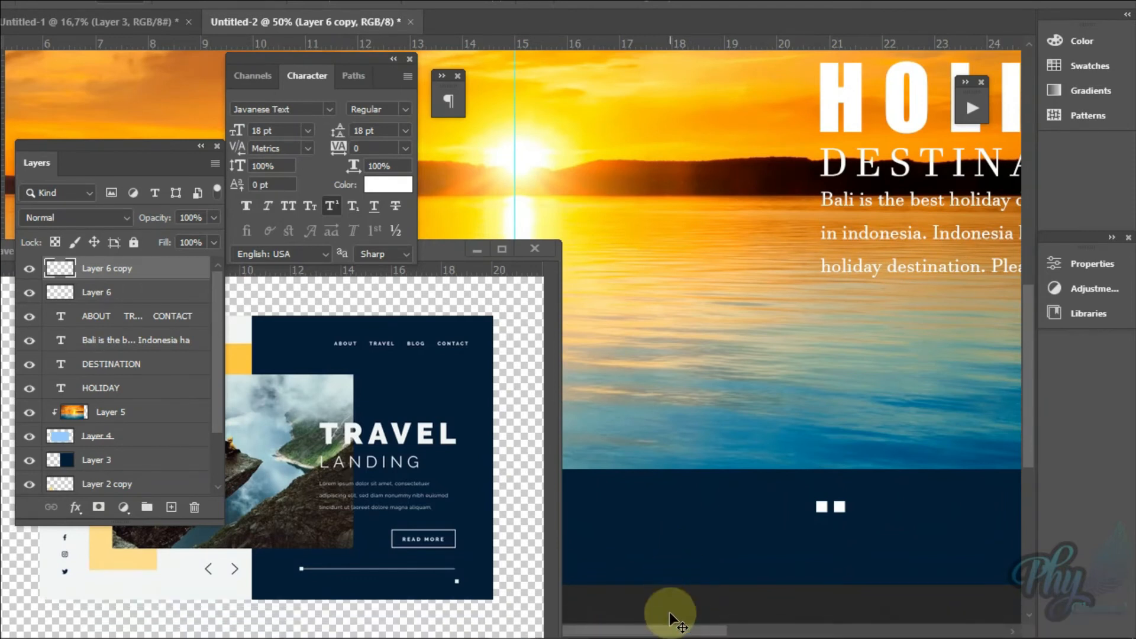
{"action": "left_click_drag", "start_coordinate": [688, 633], "coordinate": [740, 632]}
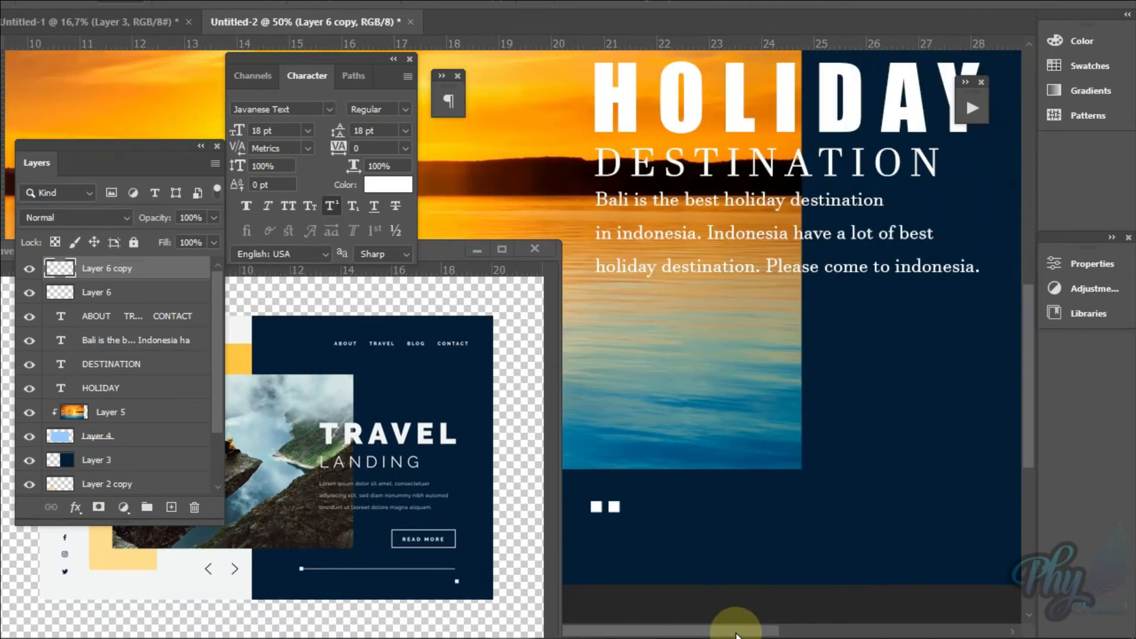
{"action": "left_click", "coordinate": [656, 499]}
{"action": "key", "text": "ctrl+t"}
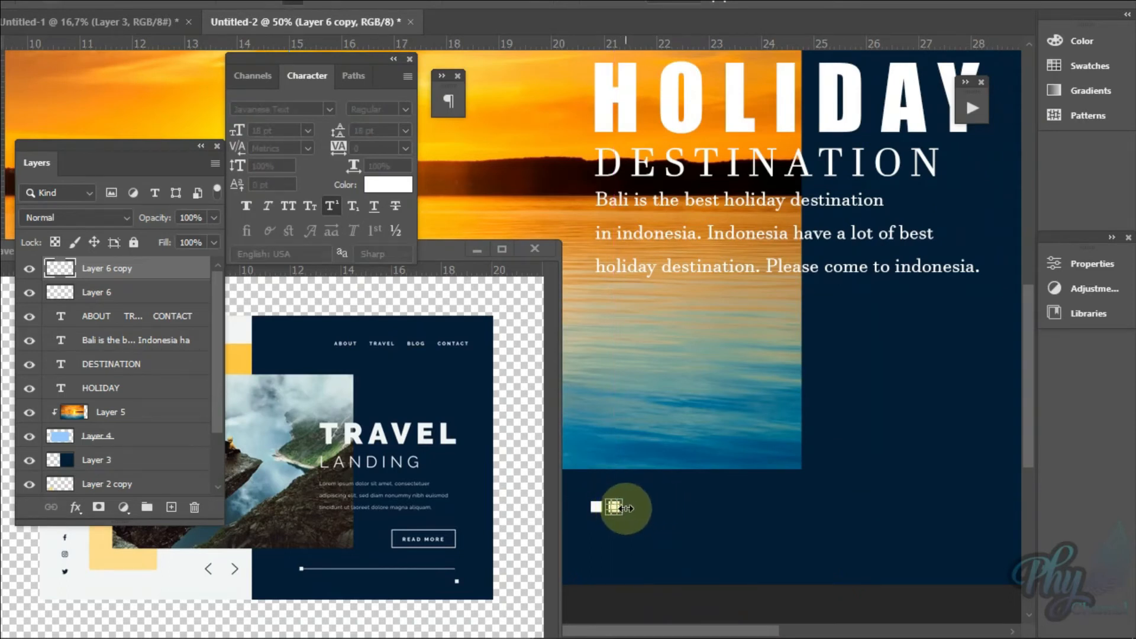
{"action": "left_click_drag", "start_coordinate": [626, 508], "coordinate": [977, 521]}
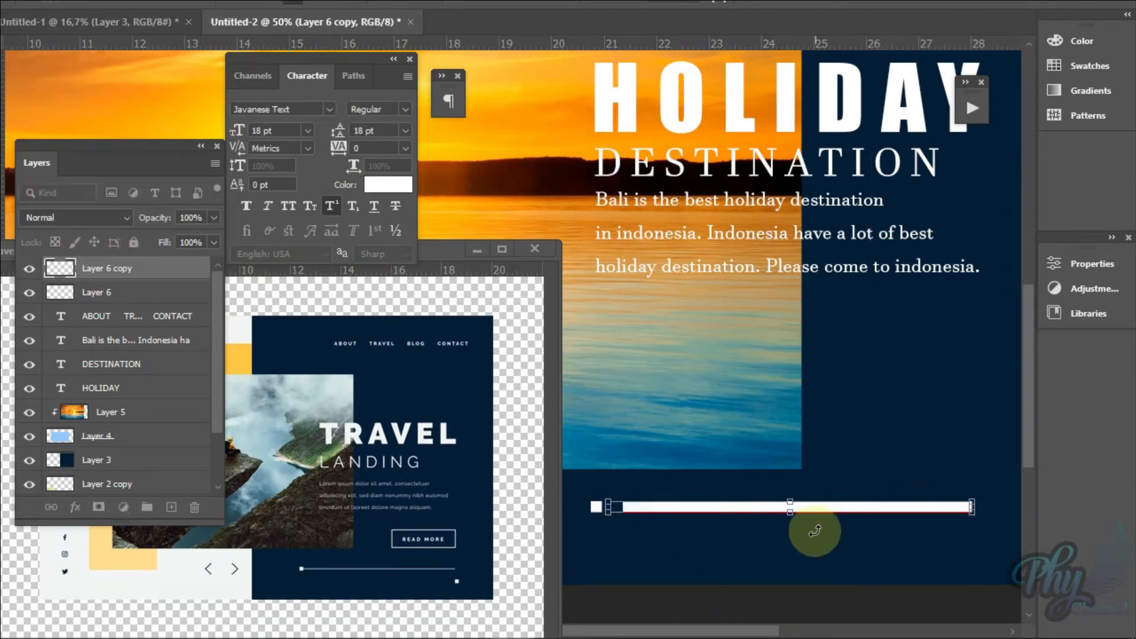
{"action": "left_click_drag", "start_coordinate": [796, 519], "coordinate": [797, 513]}
{"action": "key", "text": "Return"}
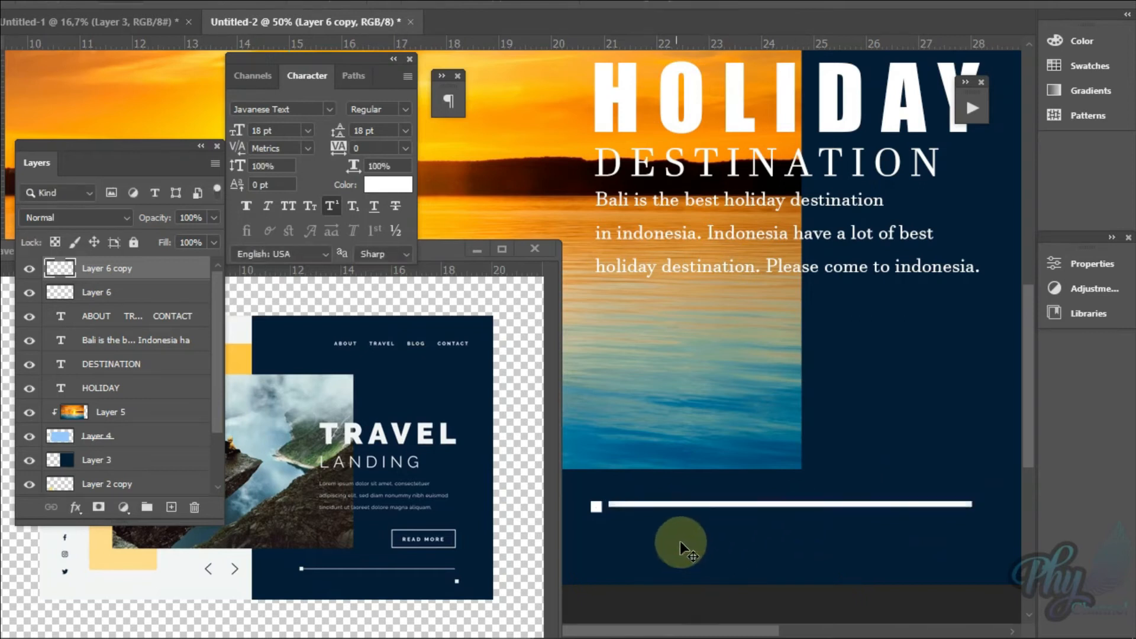
{"action": "mouse_move", "coordinate": [725, 509]}
{"action": "left_mouse_down"}
{"action": "mouse_move", "coordinate": [717, 515]}
{"action": "mouse_move", "coordinate": [723, 506]}
{"action": "left_mouse_up"}
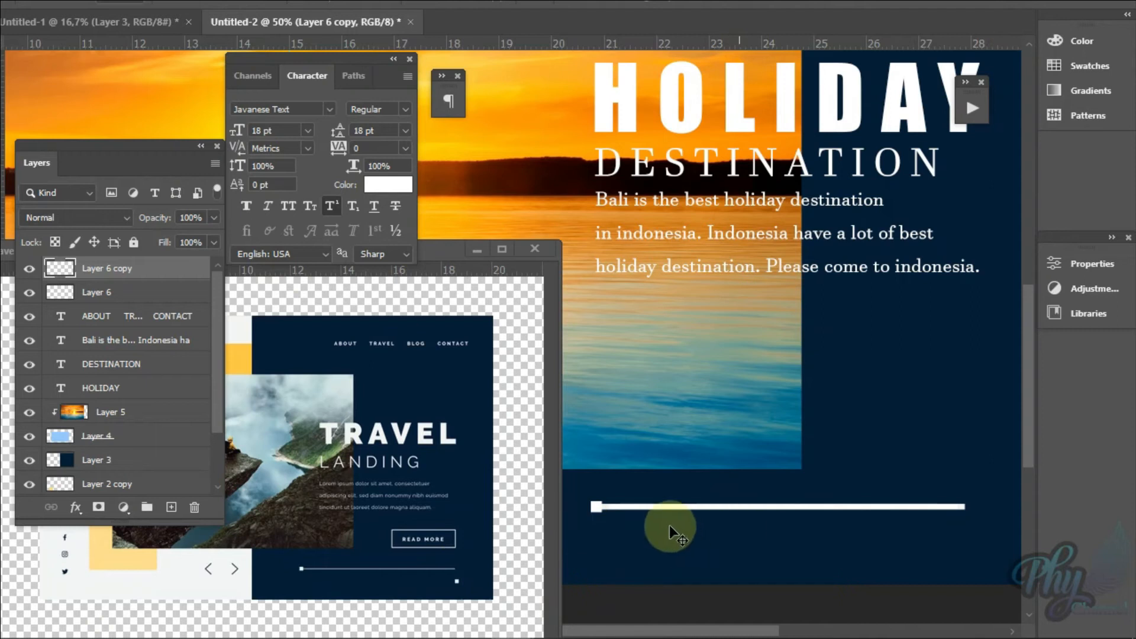
Step: Zoom in to 100% on the white bar and move the reference window off the square at its left end
{"action": "key", "text": "z"}
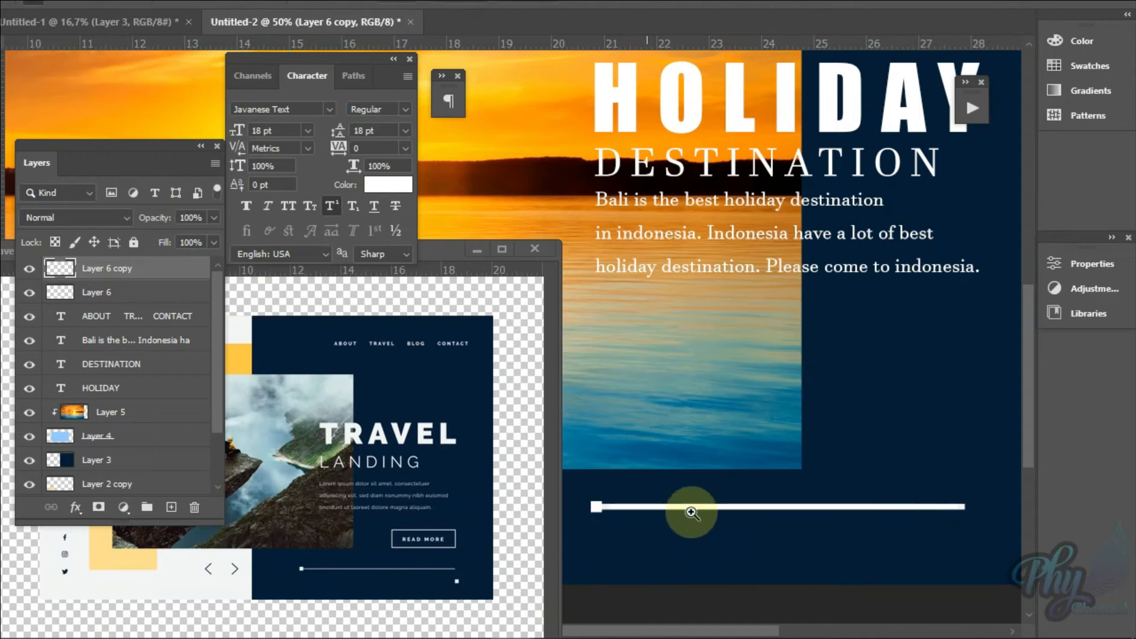
{"action": "left_click", "coordinate": [681, 509]}
{"action": "left_click", "coordinate": [680, 509]}
{"action": "left_click", "coordinate": [680, 509]}
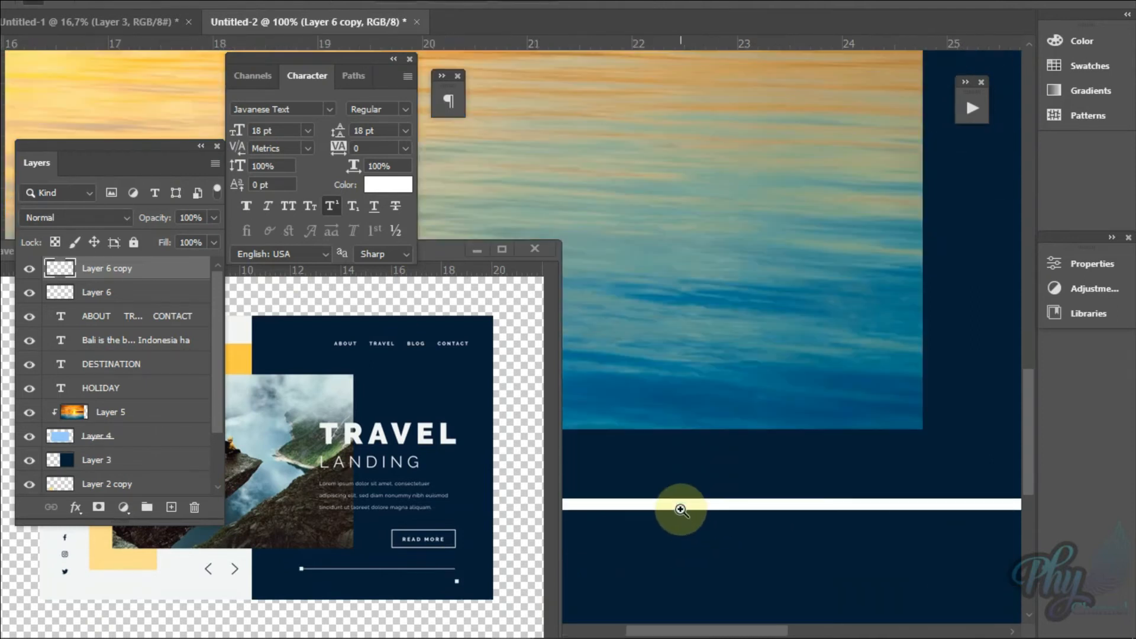
{"action": "left_click_drag", "start_coordinate": [440, 247], "coordinate": [442, 294]}
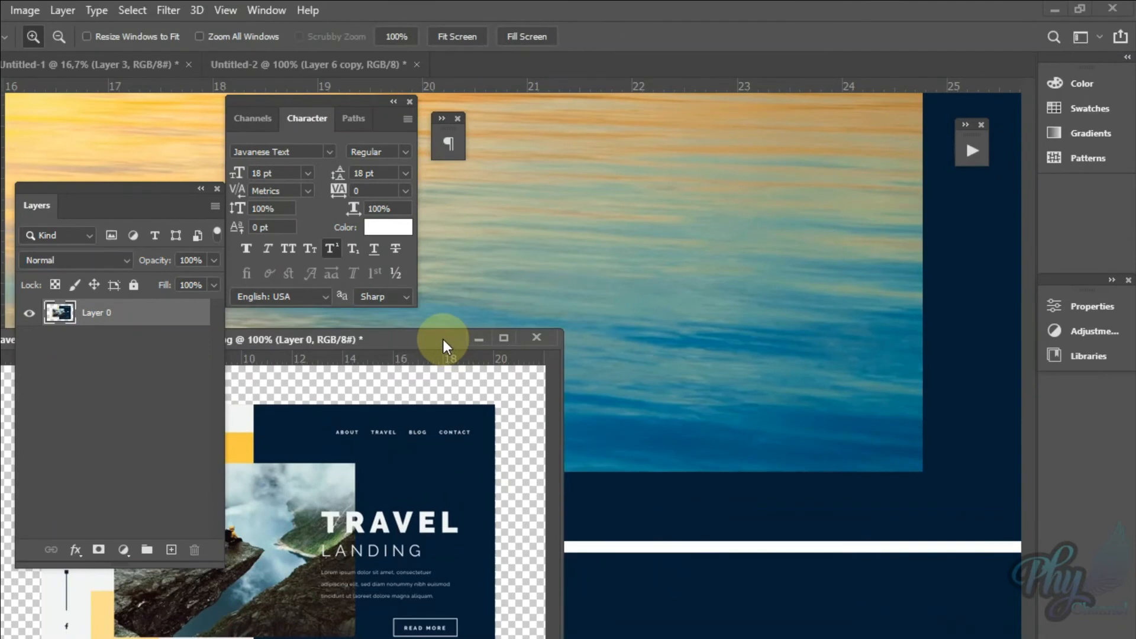
{"action": "left_click_drag", "start_coordinate": [444, 346], "coordinate": [367, 407]}
{"action": "left_click_drag", "start_coordinate": [367, 365], "coordinate": [373, 363]}
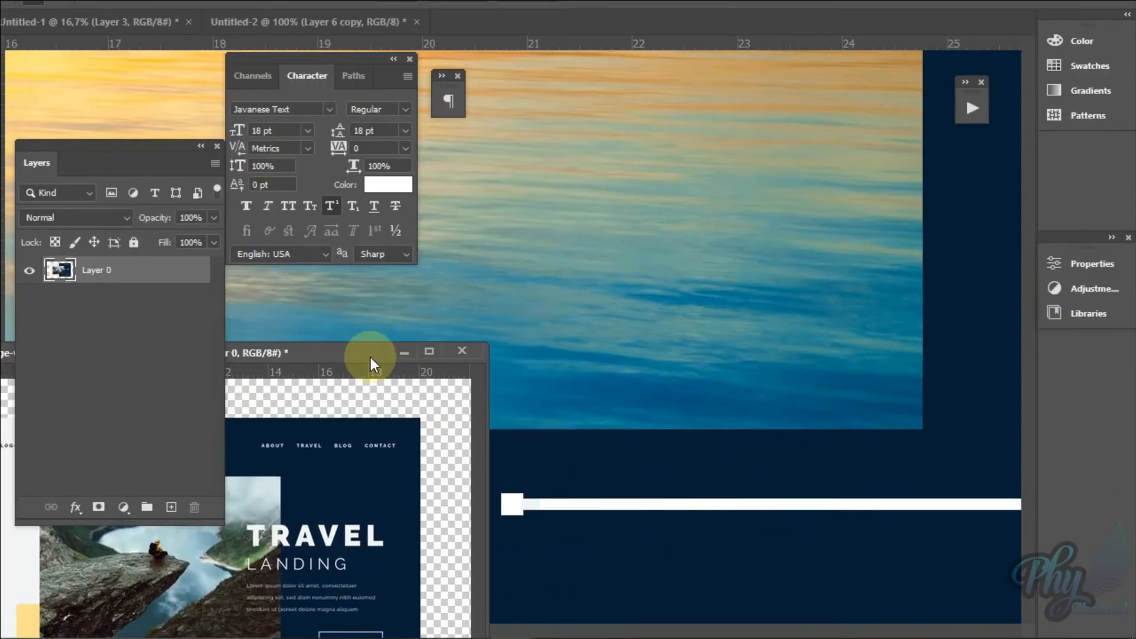
{"action": "left_click", "coordinate": [334, 472]}
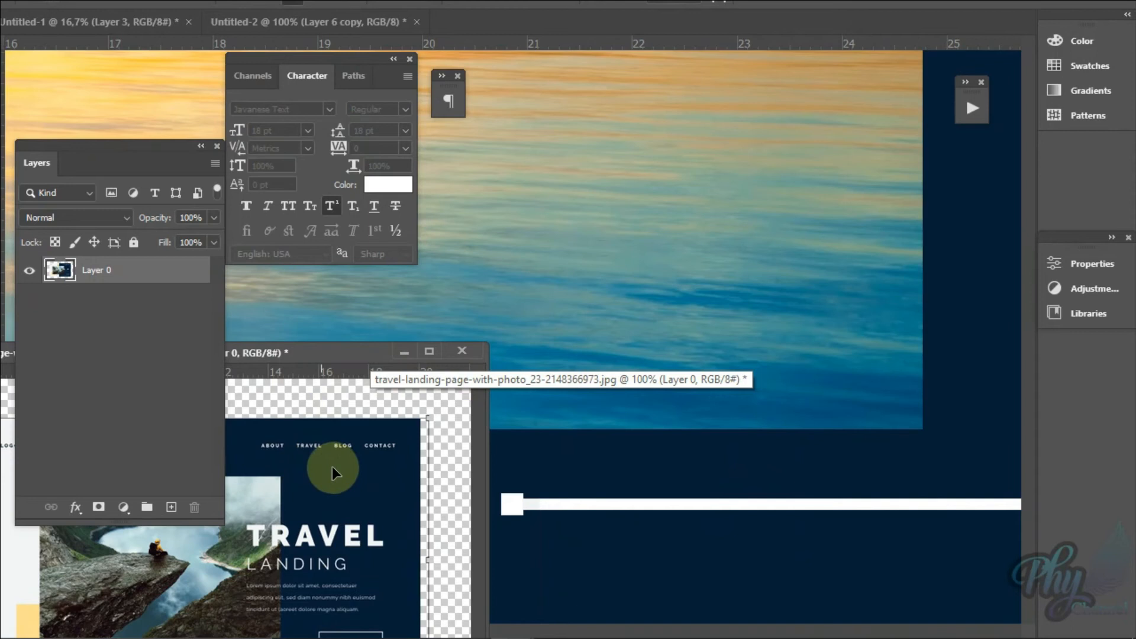
Step: Reduce the height of the white bar on Layer 6 copy and recentre it vertically on the square
{"action": "left_click", "coordinate": [656, 518]}
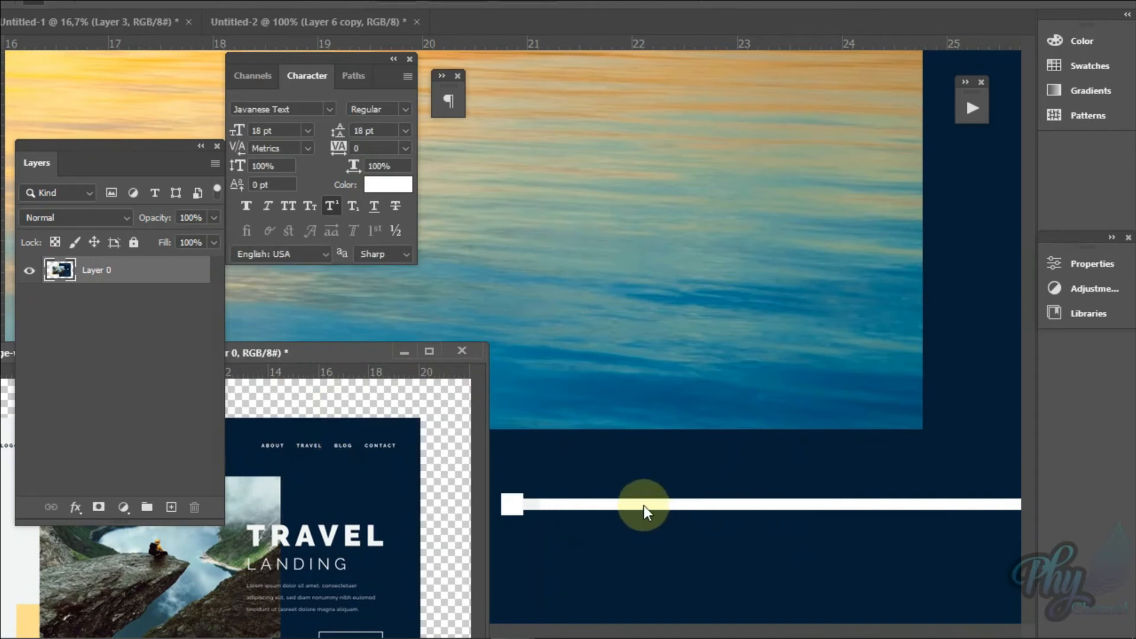
{"action": "right_click", "coordinate": [644, 506]}
{"action": "left_click", "coordinate": [659, 514]}
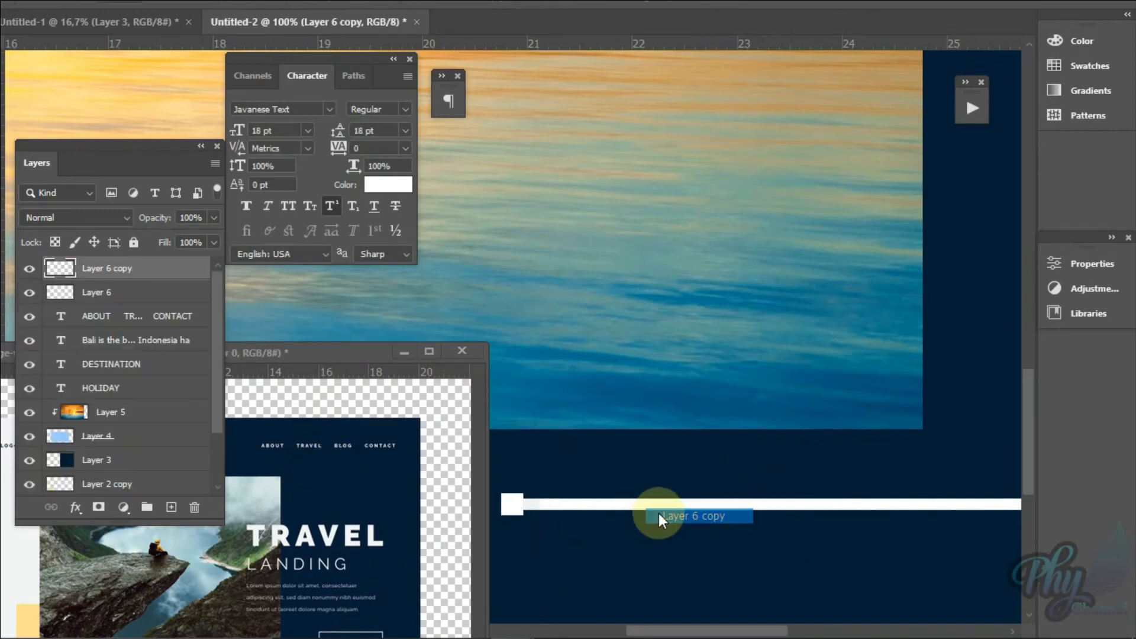
{"action": "key", "text": "ctrl+t"}
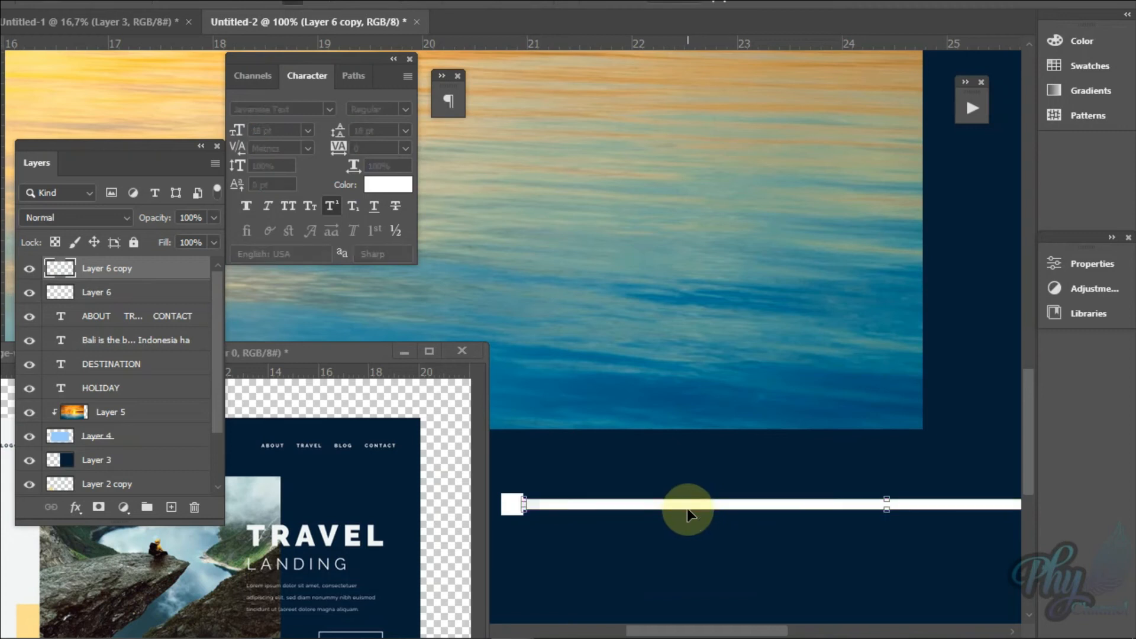
{"action": "left_click_drag", "start_coordinate": [678, 514], "coordinate": [681, 510]}
{"action": "key", "text": "Return"}
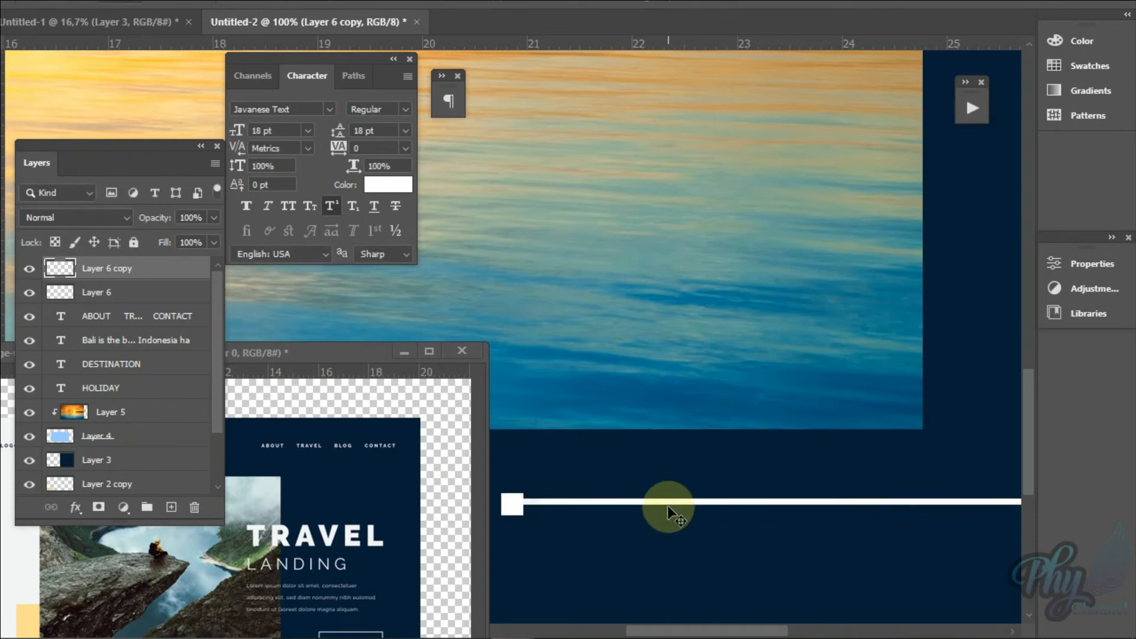
{"action": "left_click_drag", "start_coordinate": [668, 505], "coordinate": [664, 506]}
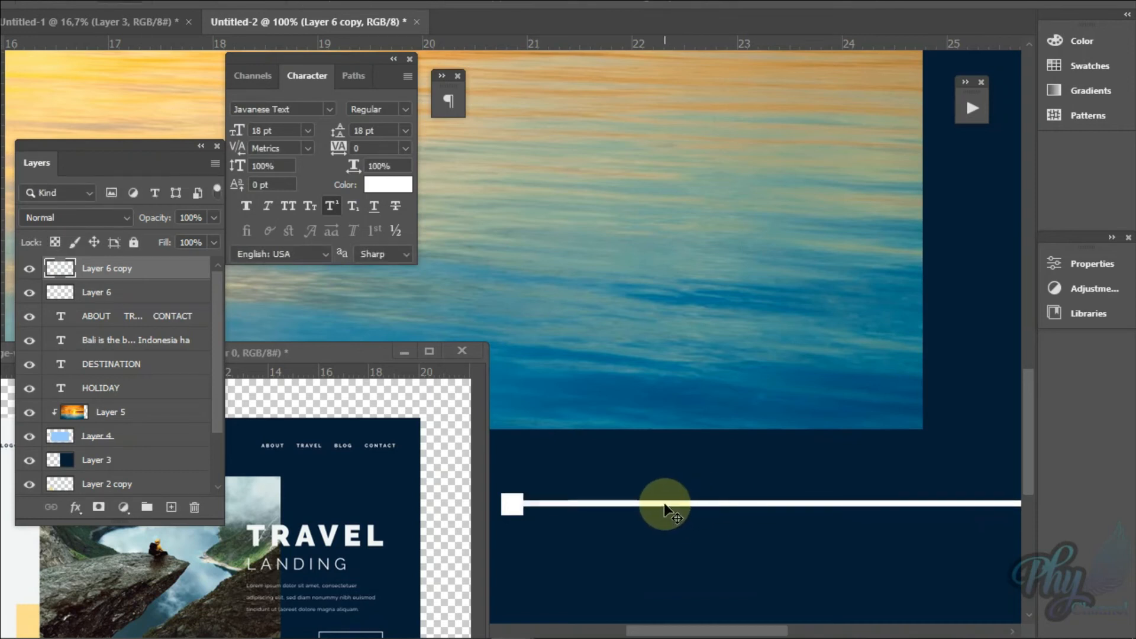
Step: Move the reference landing page window up beside the slider line to compare the two line lengths
{"action": "right_click", "coordinate": [753, 463]}
{"action": "left_click", "coordinate": [769, 471]}
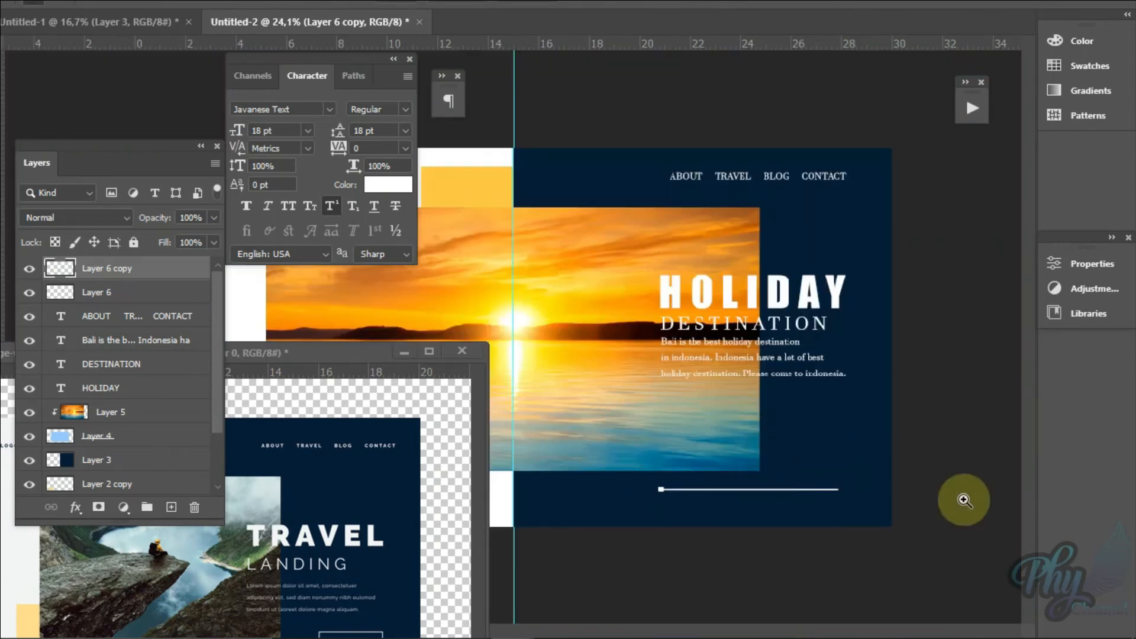
{"action": "left_click_drag", "start_coordinate": [332, 353], "coordinate": [496, 226]}
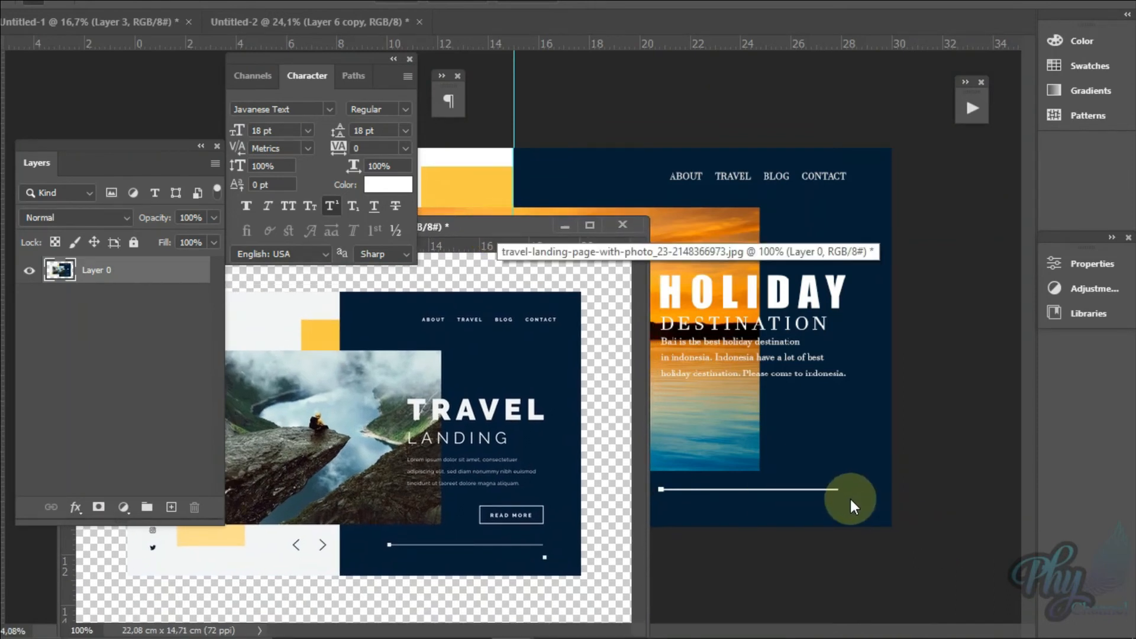
{"action": "key", "text": "ctrl+t"}
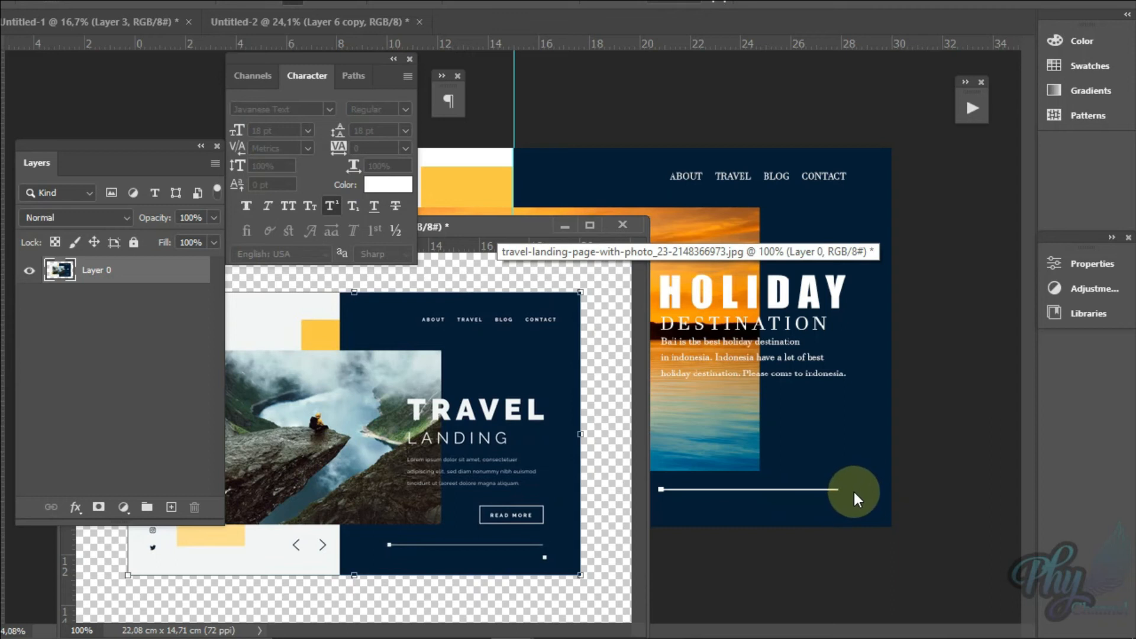
{"action": "key", "text": "Escape"}
{"action": "left_click", "coordinate": [785, 515]}
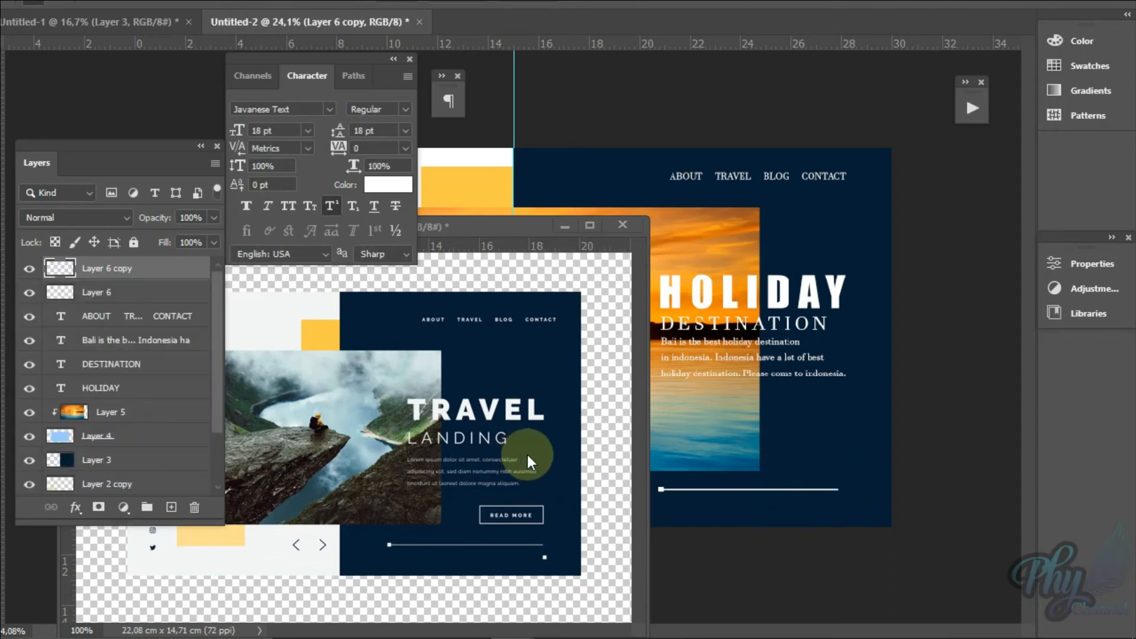
{"action": "key", "text": "ctrl+t"}
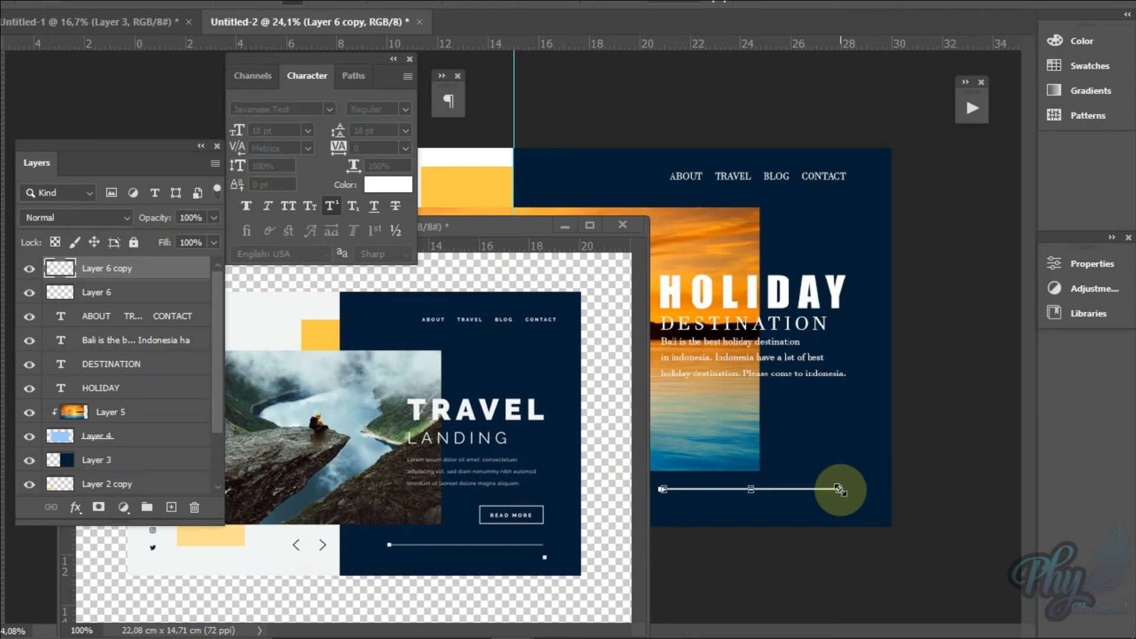
{"action": "key", "text": "Return"}
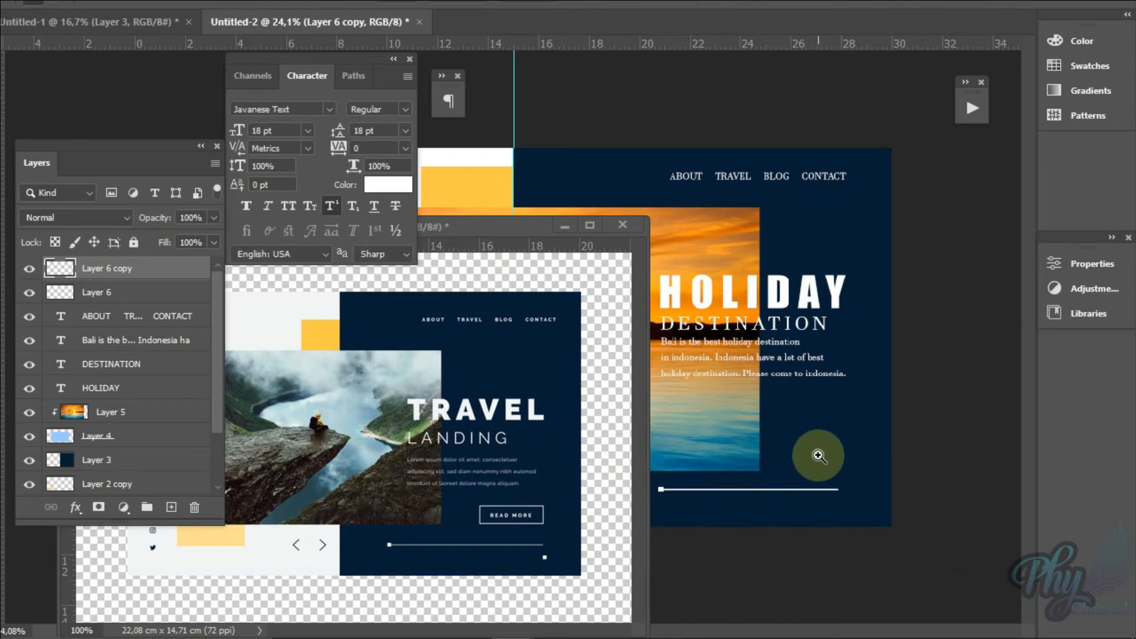
Step: Lengthen the white slider bar on Layer 6 copy so it ends level with the right edge of the paragraph
{"action": "left_click", "coordinate": [836, 490]}
{"action": "key", "text": "ctrl+t"}
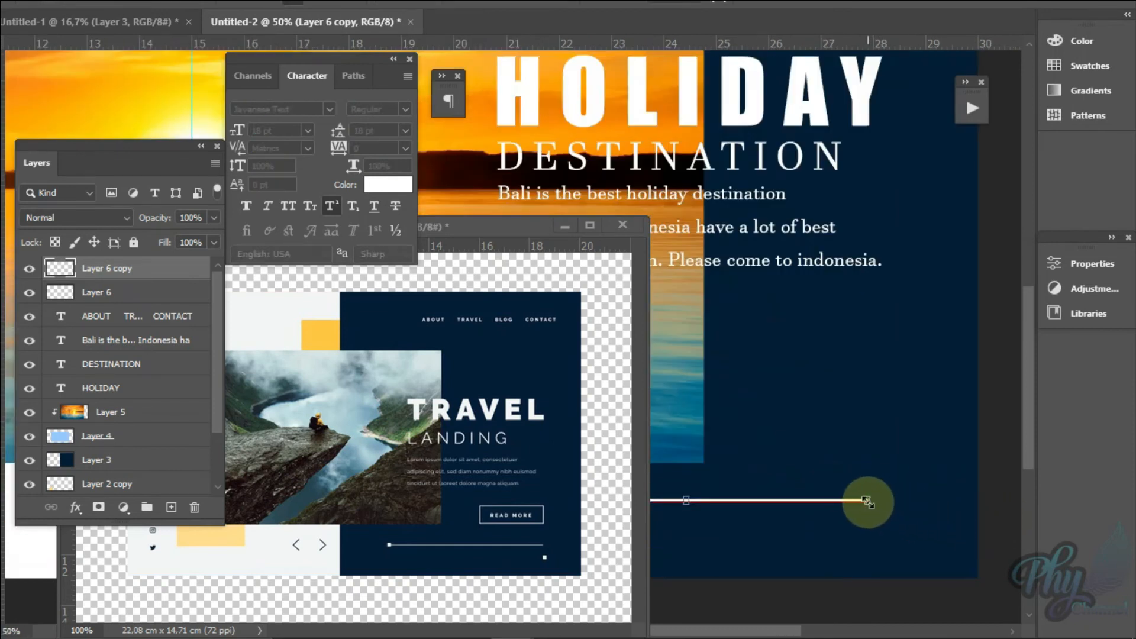
{"action": "left_click_drag", "start_coordinate": [868, 500], "coordinate": [880, 500]}
{"action": "key", "text": "Return"}
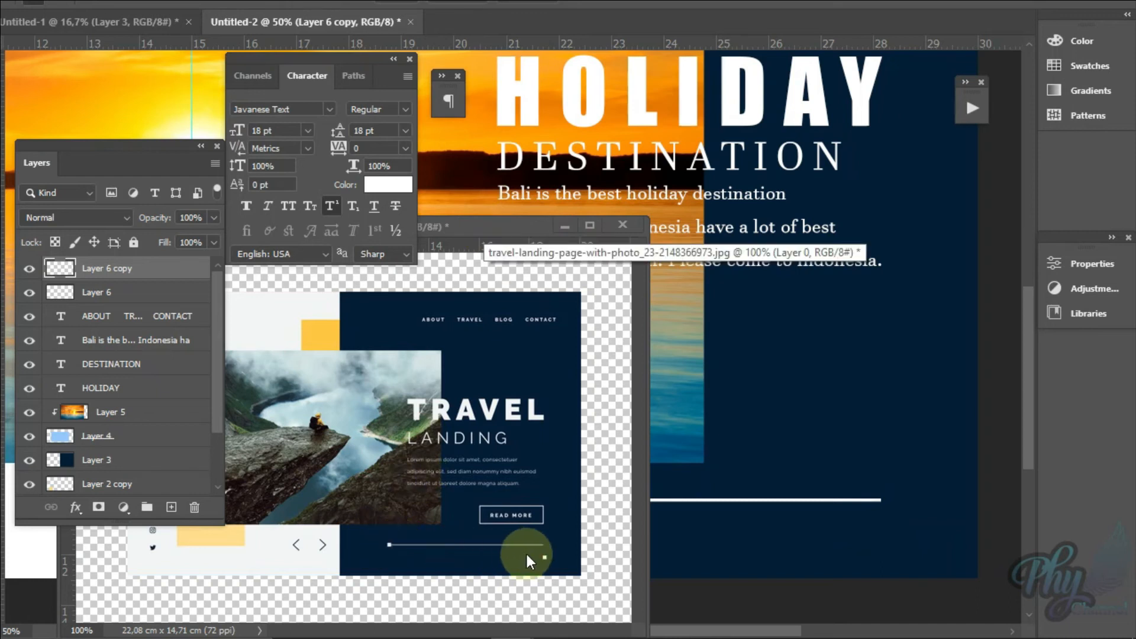
Step: Duplicate the small white square on Layer 6 and place the copy just below the slider line's right end
{"action": "left_click_drag", "start_coordinate": [514, 238], "coordinate": [321, 321]}
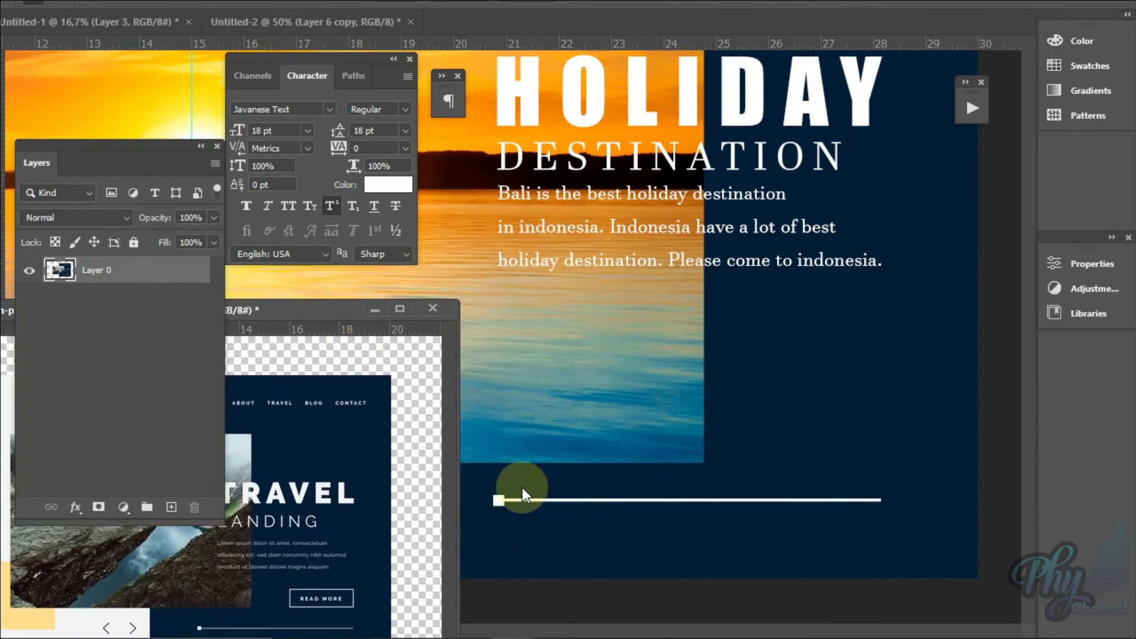
{"action": "right_click", "coordinate": [500, 506]}
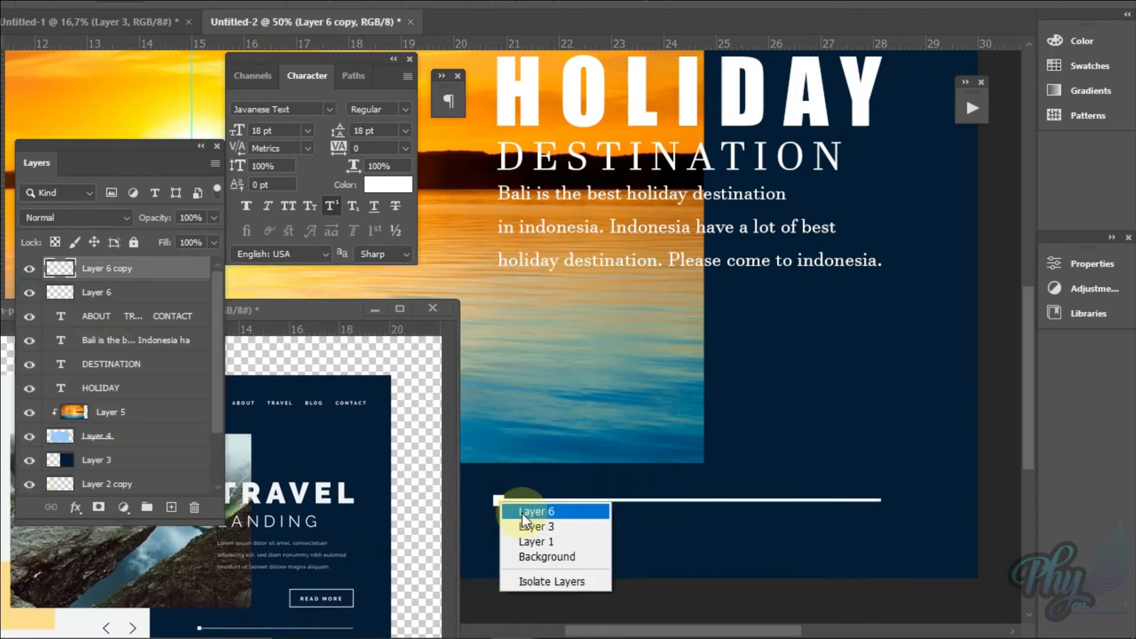
{"action": "left_click", "coordinate": [512, 510]}
{"action": "key", "text": "ctrl"}
{"action": "left_click_drag", "start_coordinate": [561, 388], "coordinate": [879, 539]}
Step: Marquee-select a button-shaped rectangle about 2.3 cm wide and 0.8 cm high between the paragraph and the slider line's right end
{"action": "left_click_drag", "start_coordinate": [290, 308], "coordinate": [573, 169]}
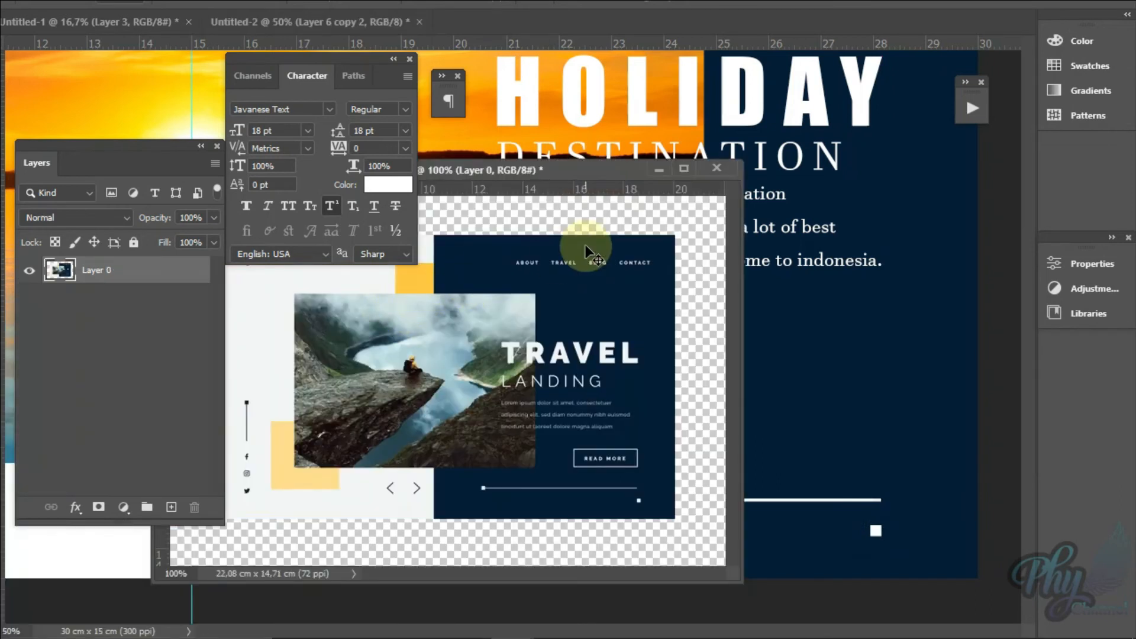
{"action": "left_click_drag", "start_coordinate": [571, 170], "coordinate": [458, 253]}
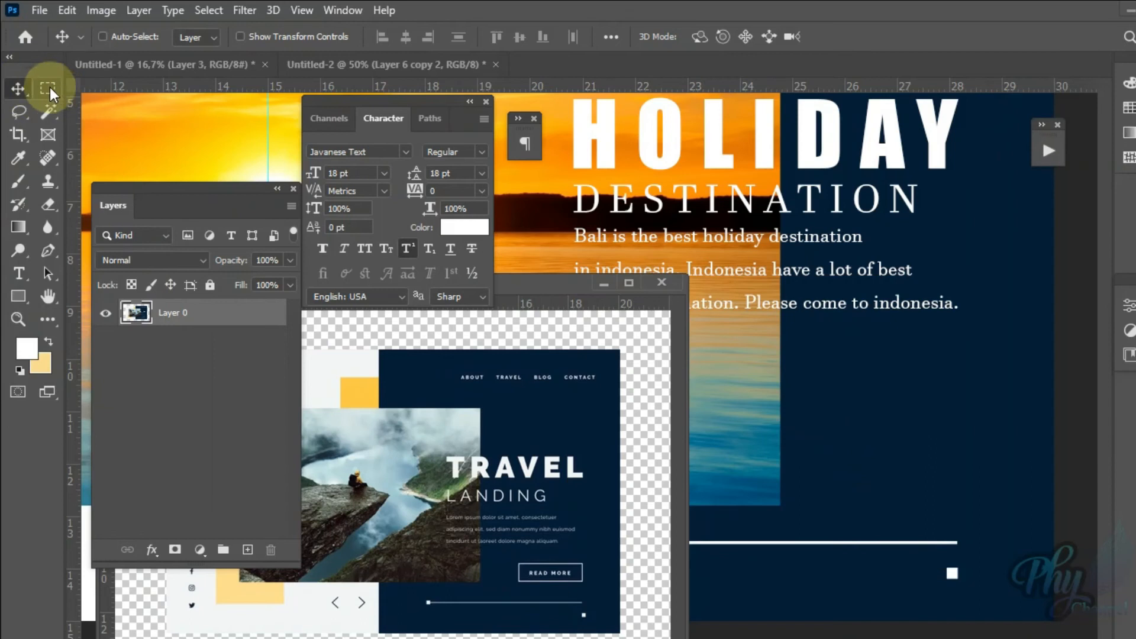
{"action": "left_click", "coordinate": [0, 48]}
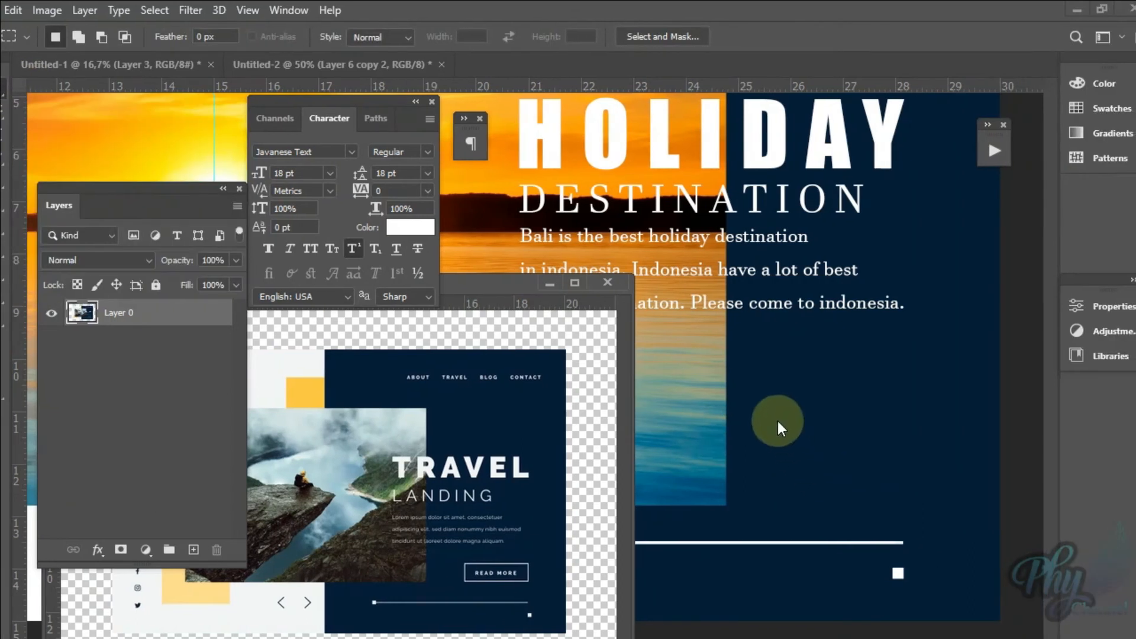
{"action": "left_click", "coordinate": [821, 427]}
{"action": "left_click_drag", "start_coordinate": [793, 424], "coordinate": [888, 463]}
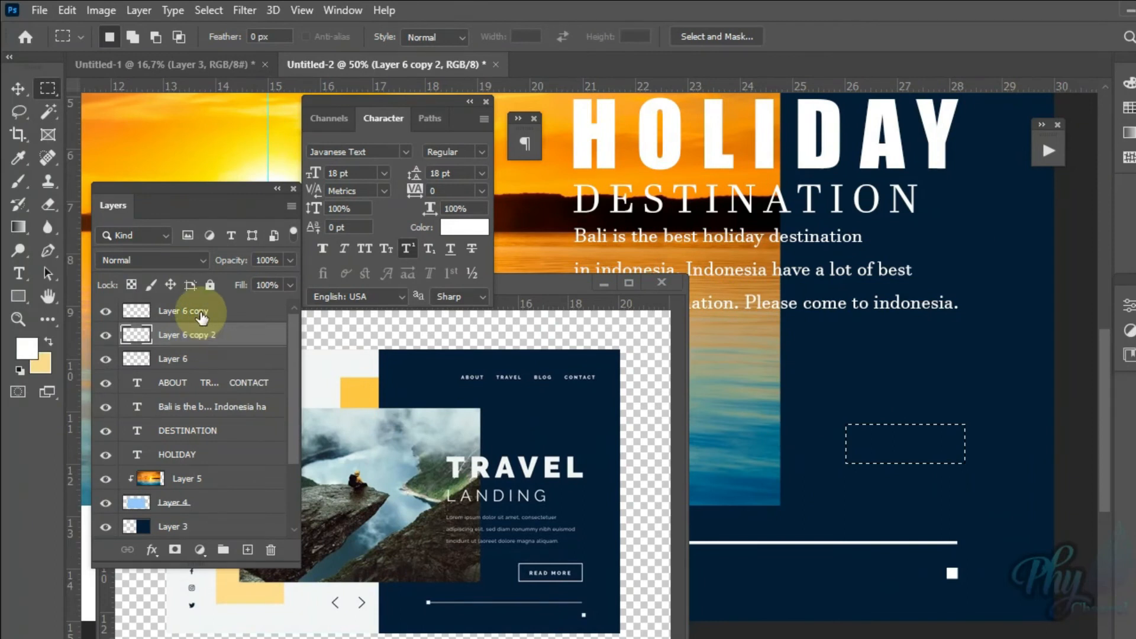
Step: Fill the rectangular selection with the pale yellow background color on a new layer above Layer 6 copy, and deselect
{"action": "left_click", "coordinate": [201, 318]}
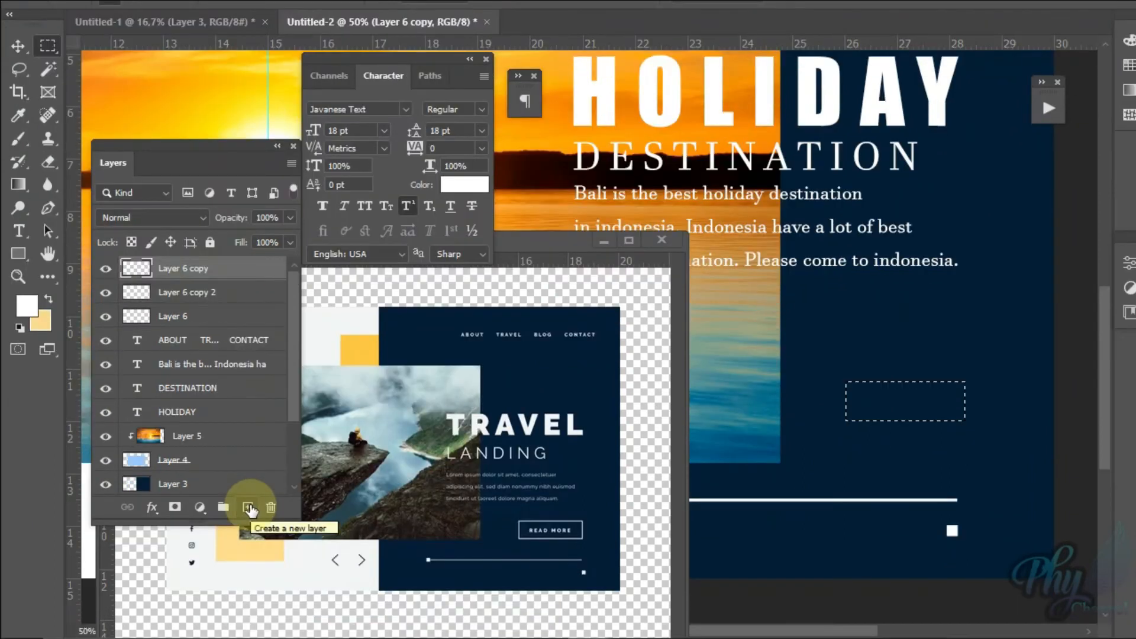
{"action": "left_click", "coordinate": [248, 508]}
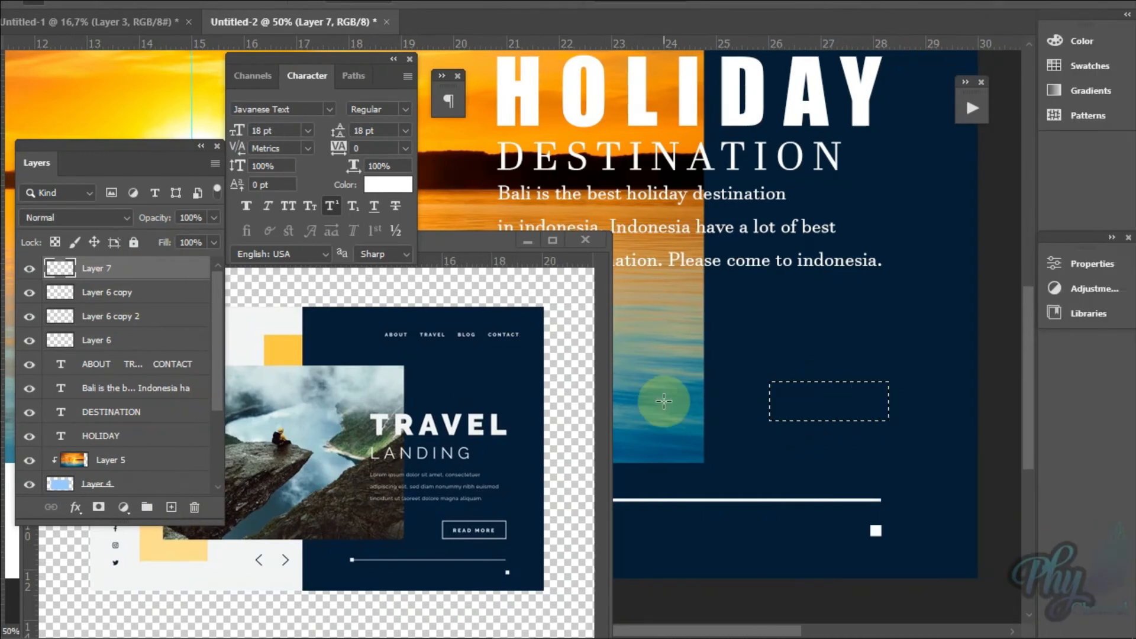
{"action": "key", "text": "alt+BackSpace"}
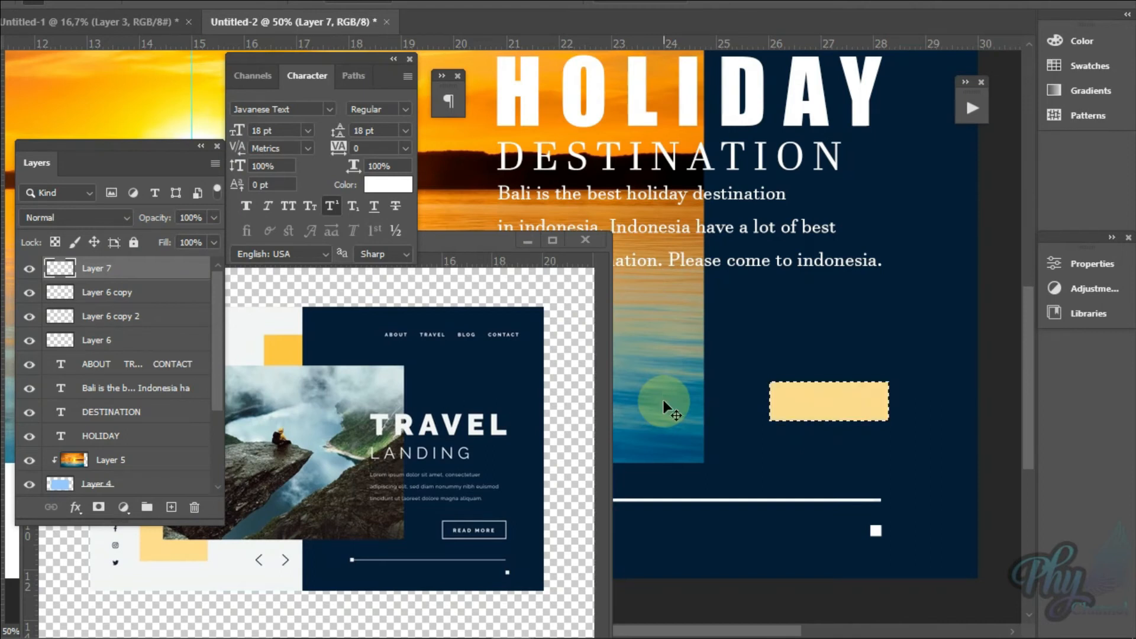
{"action": "key", "text": "ctrl+d"}
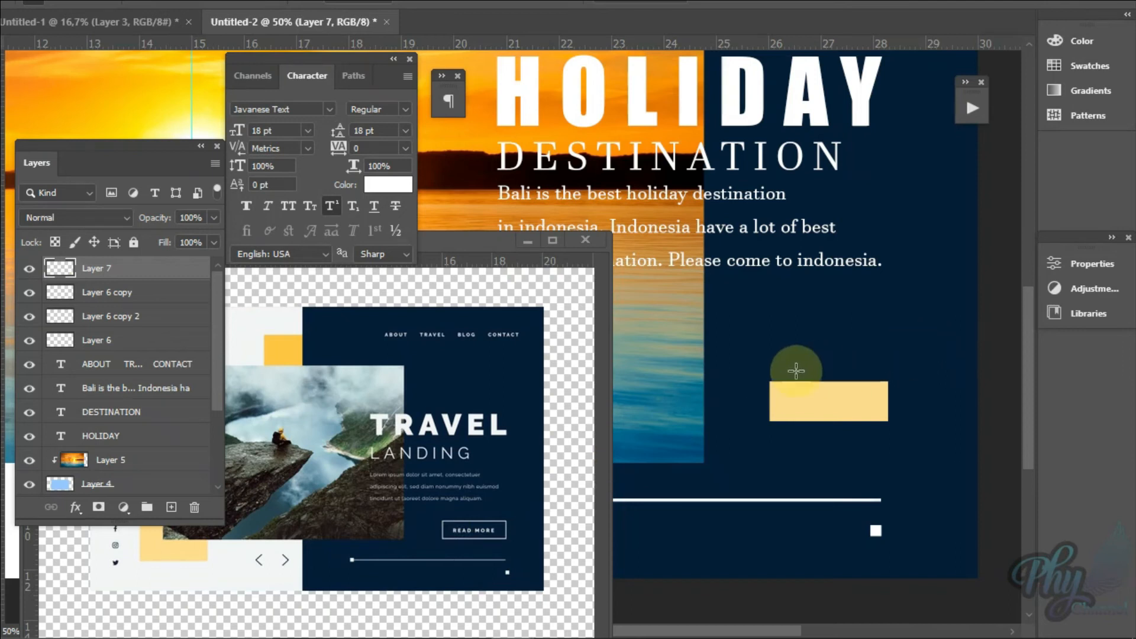
Step: Duplicate the yellow rectangle's layer and scale the copy down slightly inside the original
{"action": "key", "text": "ctrl+j"}
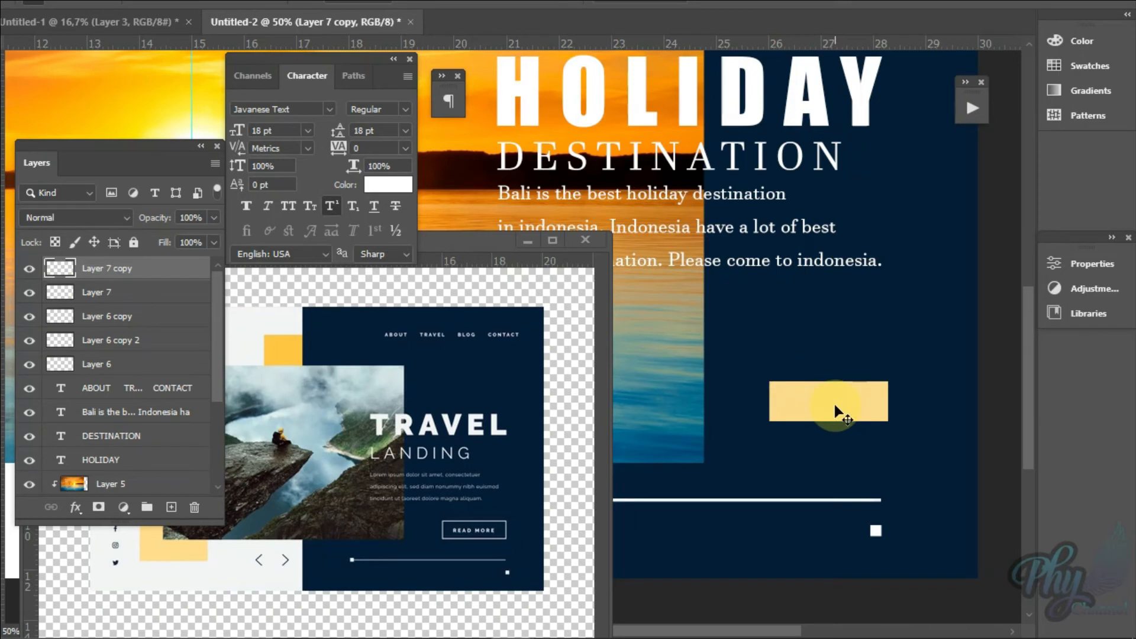
{"action": "key", "text": "ctrl+t"}
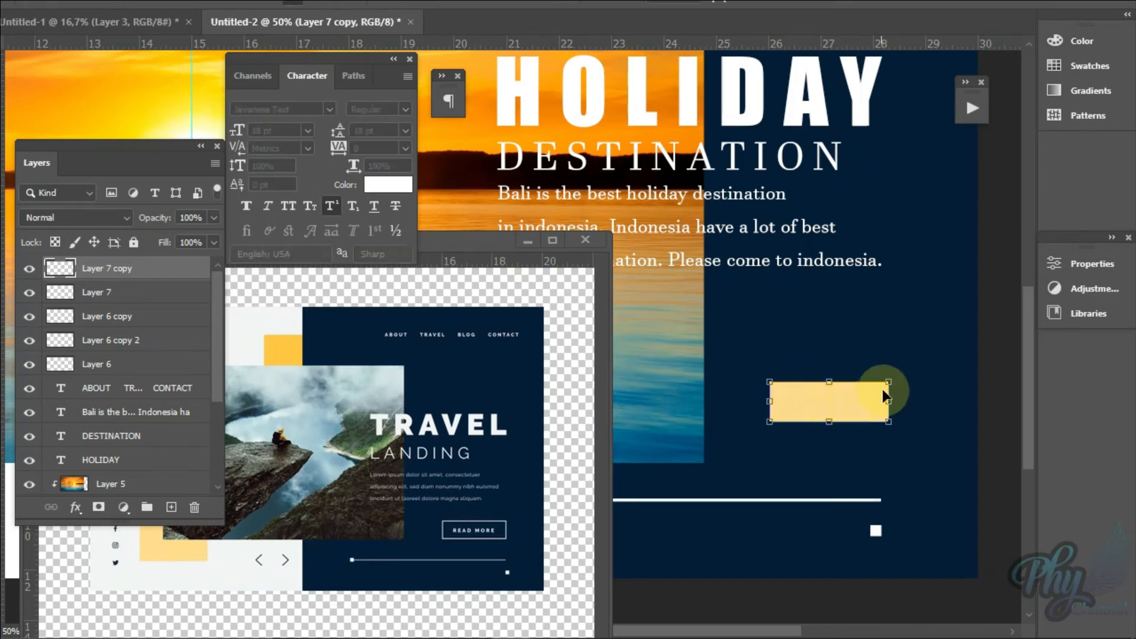
{"action": "left_click_drag", "start_coordinate": [892, 385], "coordinate": [886, 387]}
{"action": "left_click_drag", "start_coordinate": [772, 424], "coordinate": [773, 422]}
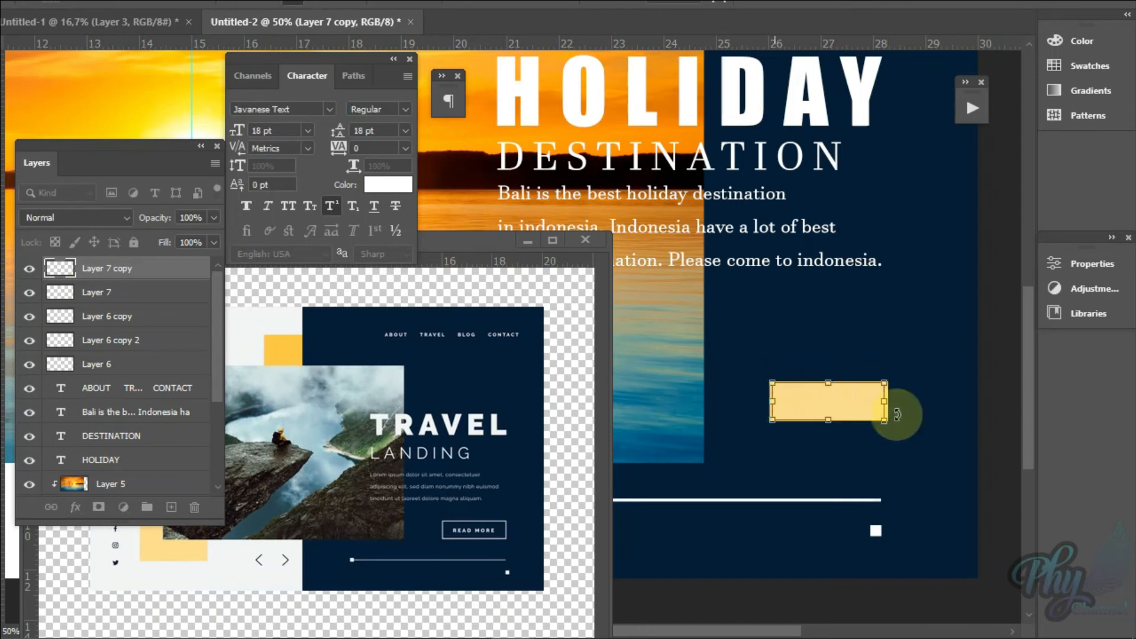
{"action": "key", "text": "Return"}
Step: Move the reference window clear of the yellow rectangle and return to the landing page document
{"action": "key", "text": "z"}
{"action": "left_click", "coordinate": [837, 401]}
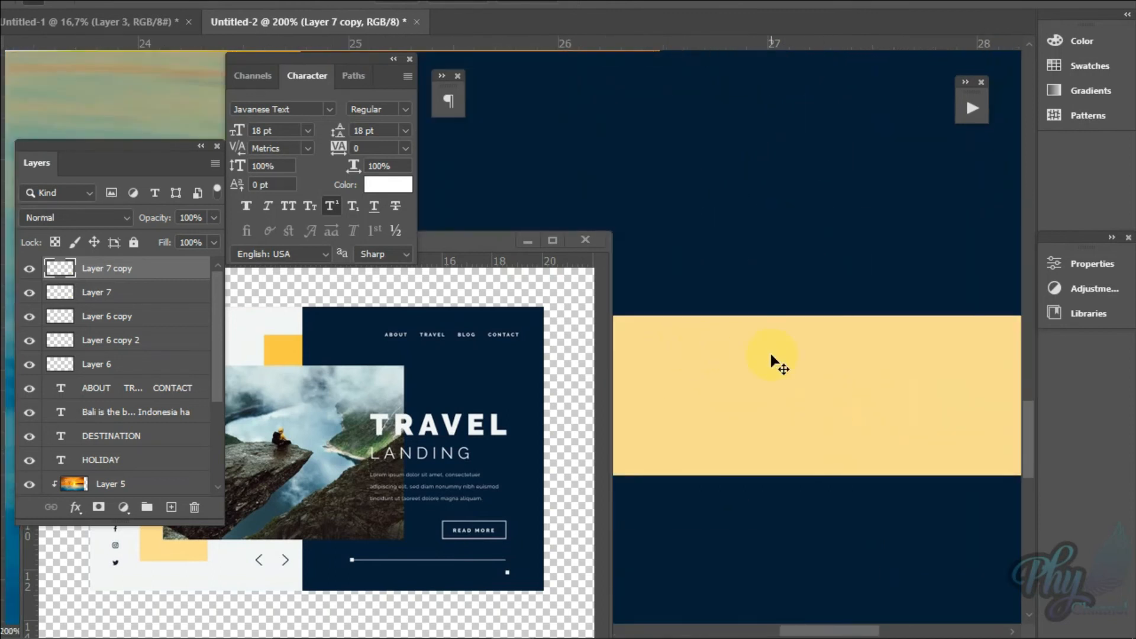
{"action": "key", "text": "ctrl+minus"}
{"action": "left_click_drag", "start_coordinate": [481, 249], "coordinate": [379, 320]}
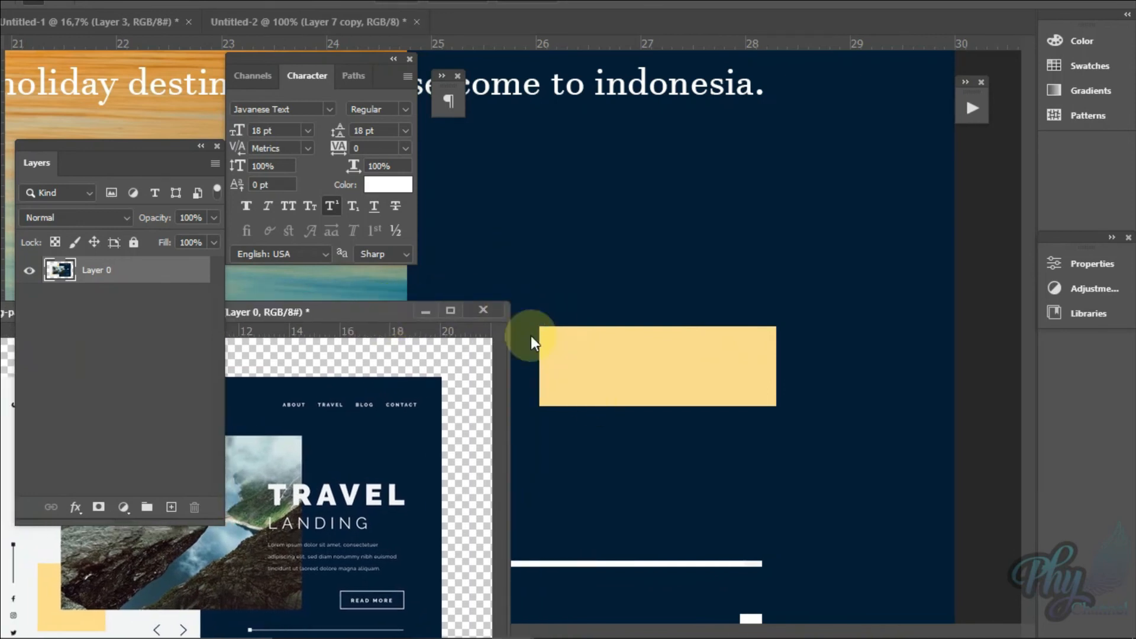
{"action": "key", "text": "ctrl+t"}
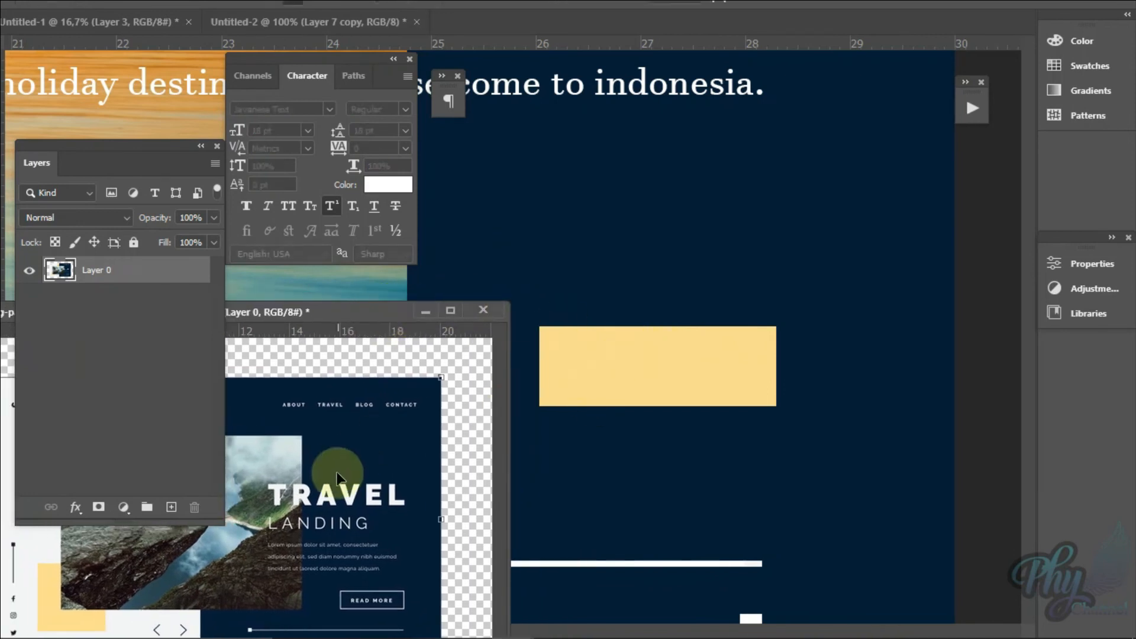
{"action": "left_click", "coordinate": [622, 375]}
{"action": "key", "text": "z"}
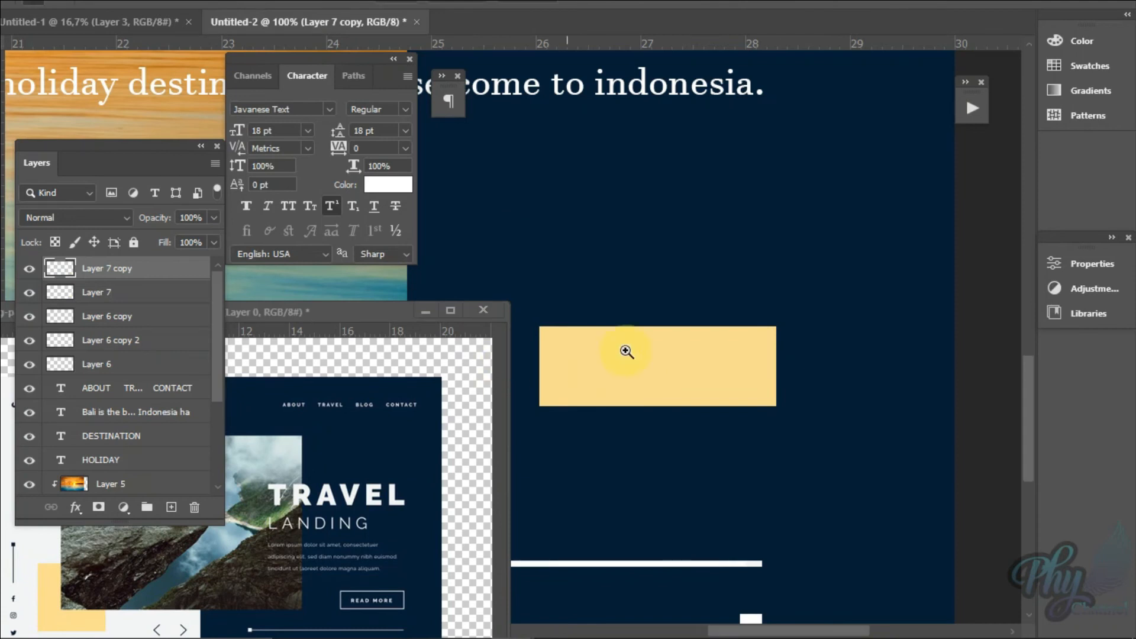
{"action": "right_click", "coordinate": [634, 359]}
{"action": "left_click", "coordinate": [659, 364]}
Step: Widen the rectangle on Layer 7 copy slightly and nudge it left to centre it over the original rectangle
{"action": "key", "text": "ctrl+t"}
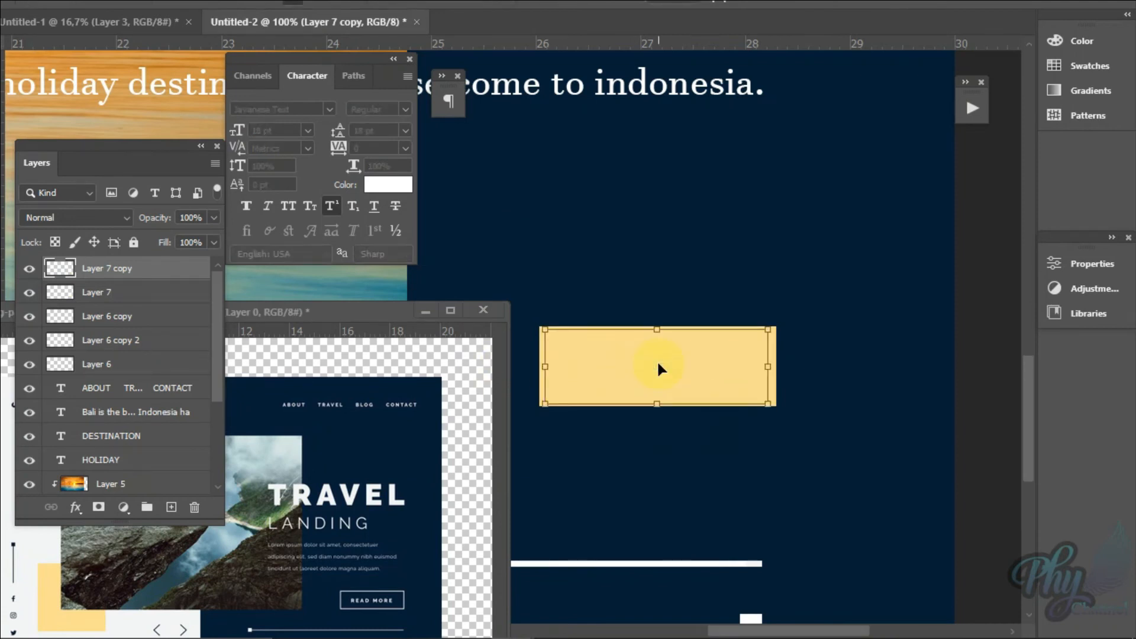
{"action": "left_click_drag", "start_coordinate": [545, 368], "coordinate": [547, 369]}
{"action": "left_click_drag", "start_coordinate": [768, 365], "coordinate": [771, 363]}
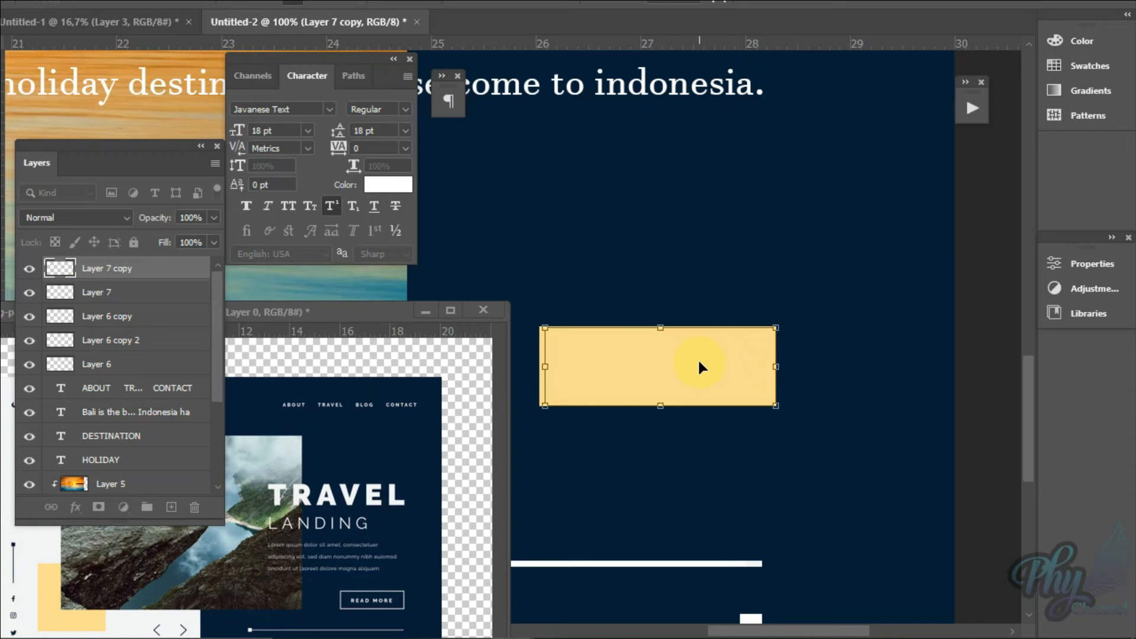
{"action": "key", "text": "Left"}
{"action": "key", "text": "Left"}
{"action": "key", "text": "Left"}
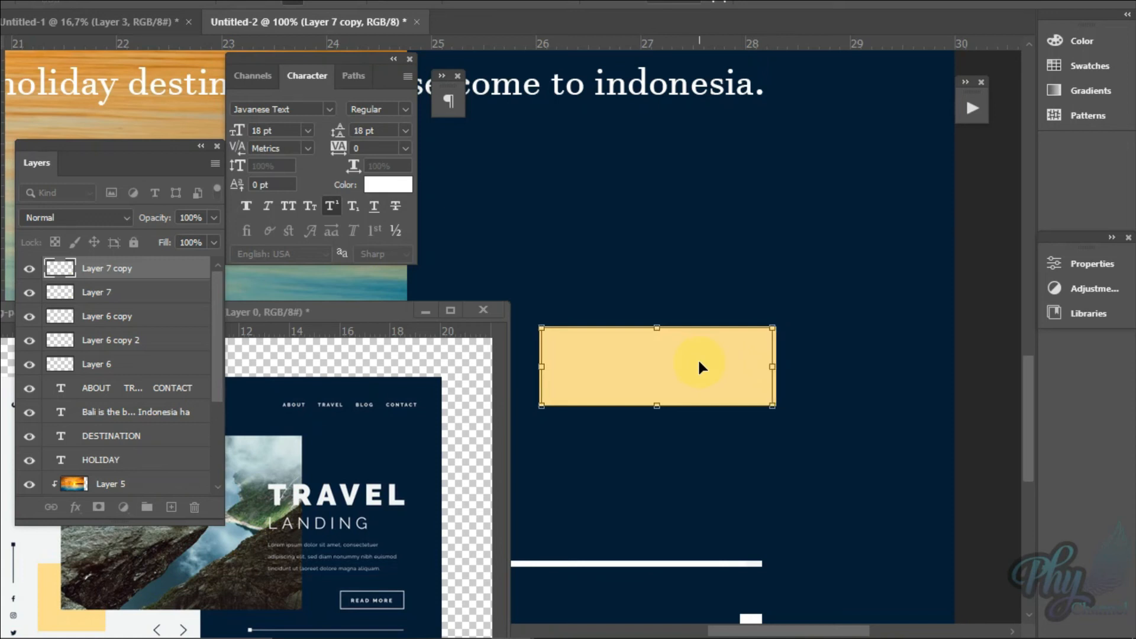
{"action": "key", "text": "Return"}
Step: Shrink the Layer 7 copy rectangle slightly on each side so an even border surrounds it within the Layer 7 rectangle
{"action": "key", "text": "z"}
{"action": "left_click", "coordinate": [699, 362]}
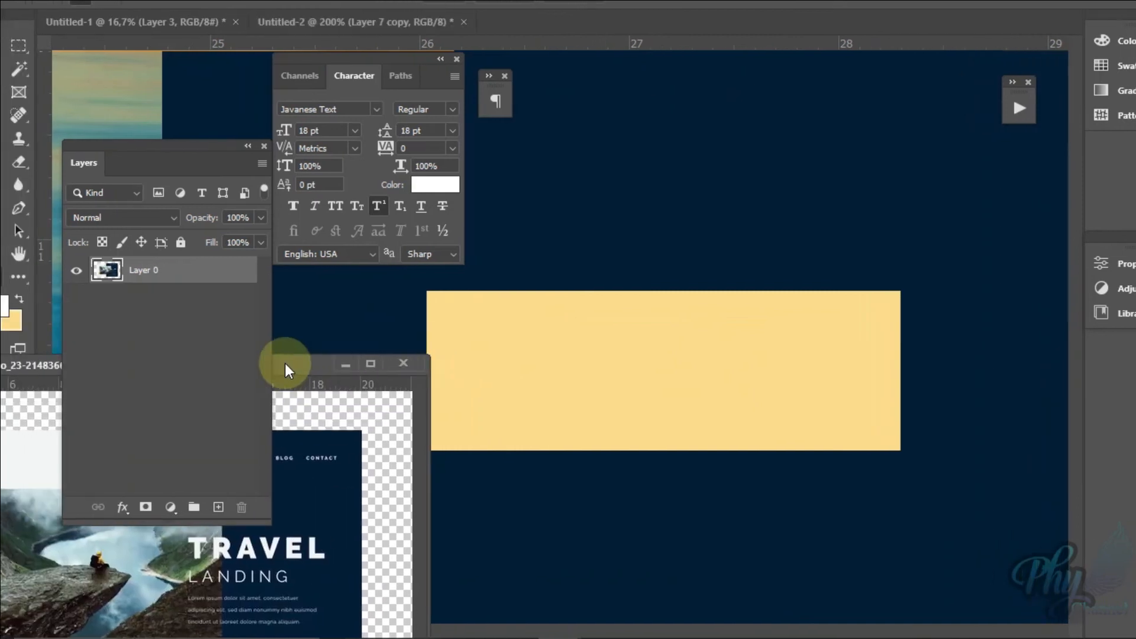
{"action": "left_click", "coordinate": [286, 363]}
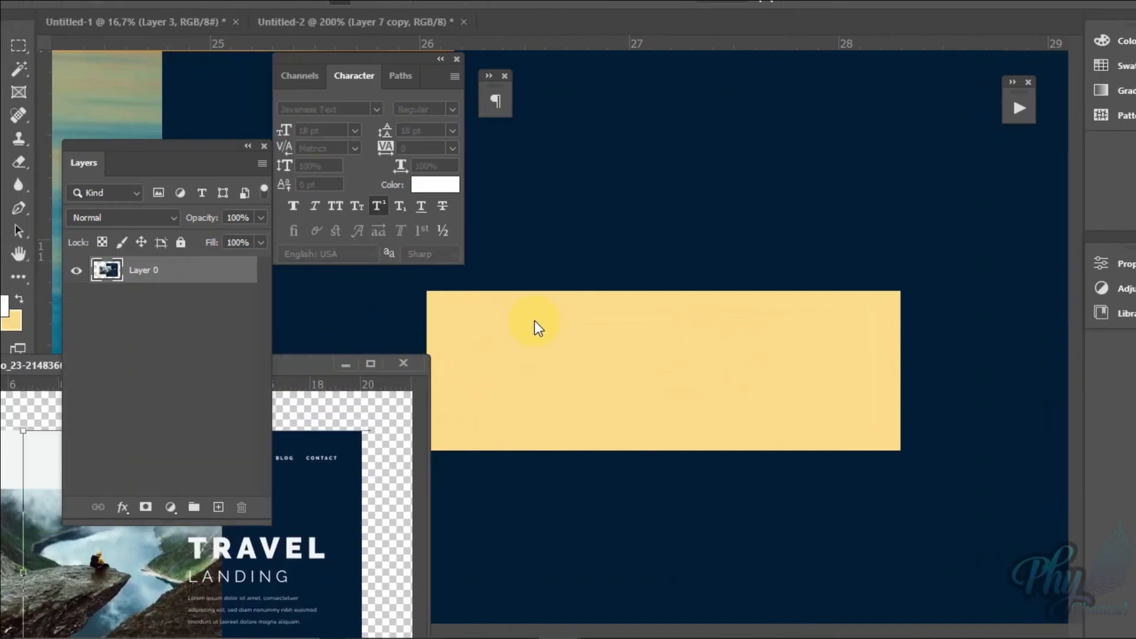
{"action": "left_click", "coordinate": [562, 358]}
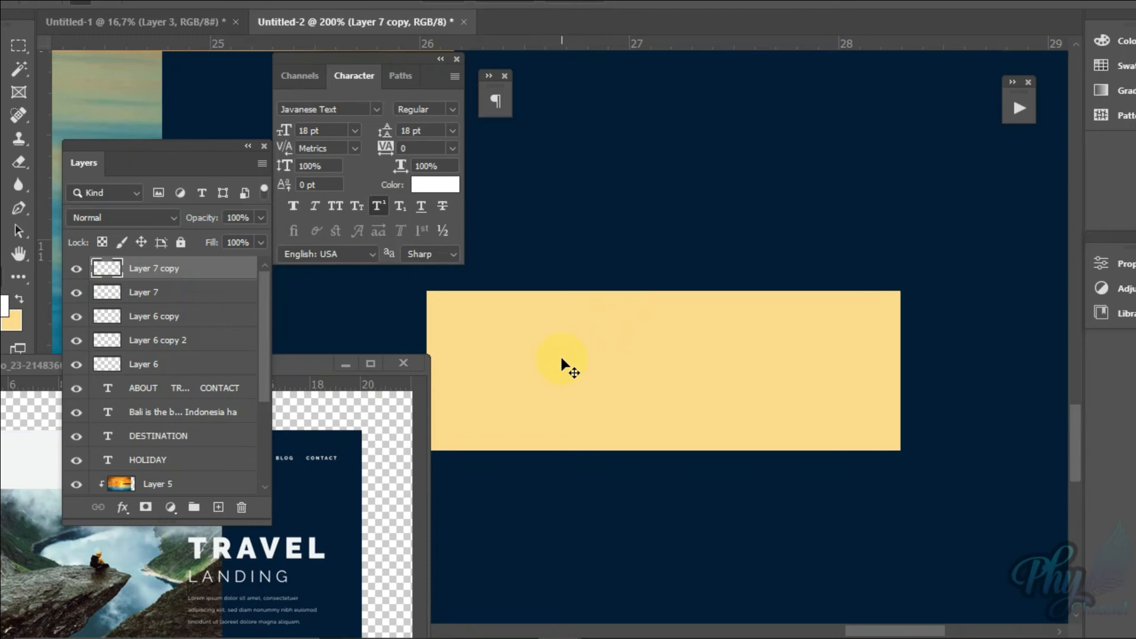
{"action": "key", "text": "ctrl+t"}
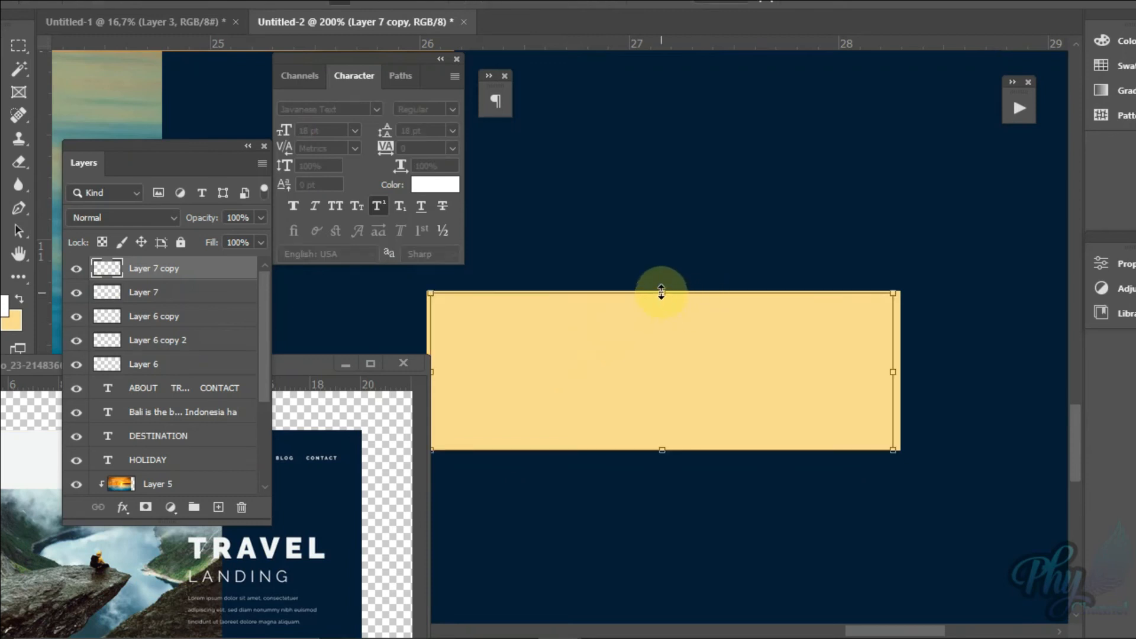
{"action": "left_click_drag", "start_coordinate": [662, 290], "coordinate": [662, 300]}
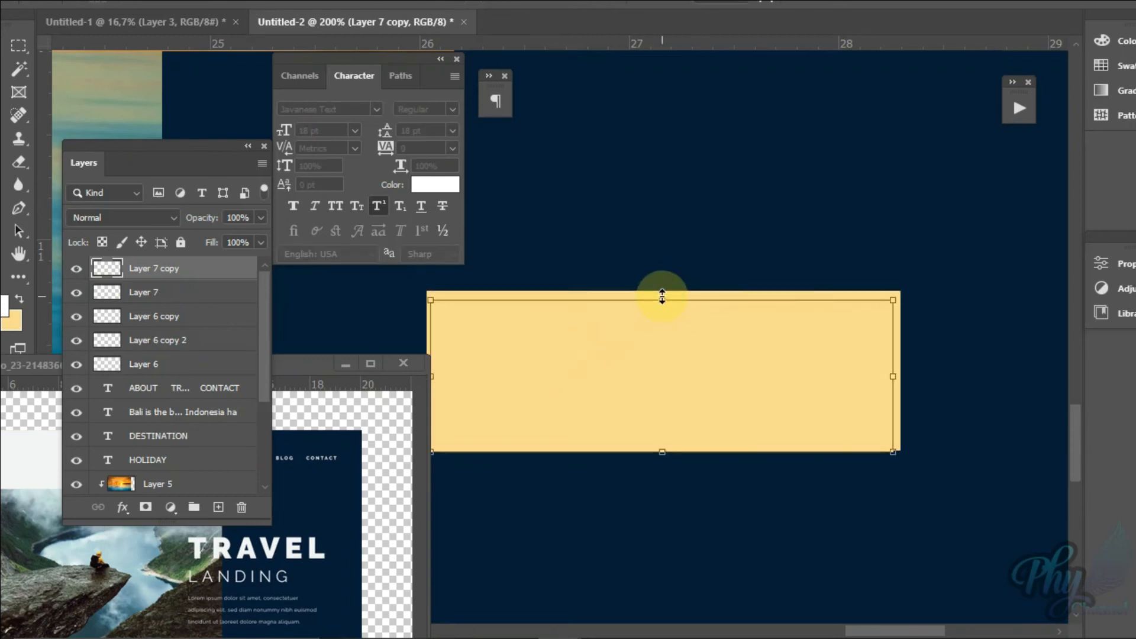
{"action": "left_click_drag", "start_coordinate": [666, 449], "coordinate": [673, 443]}
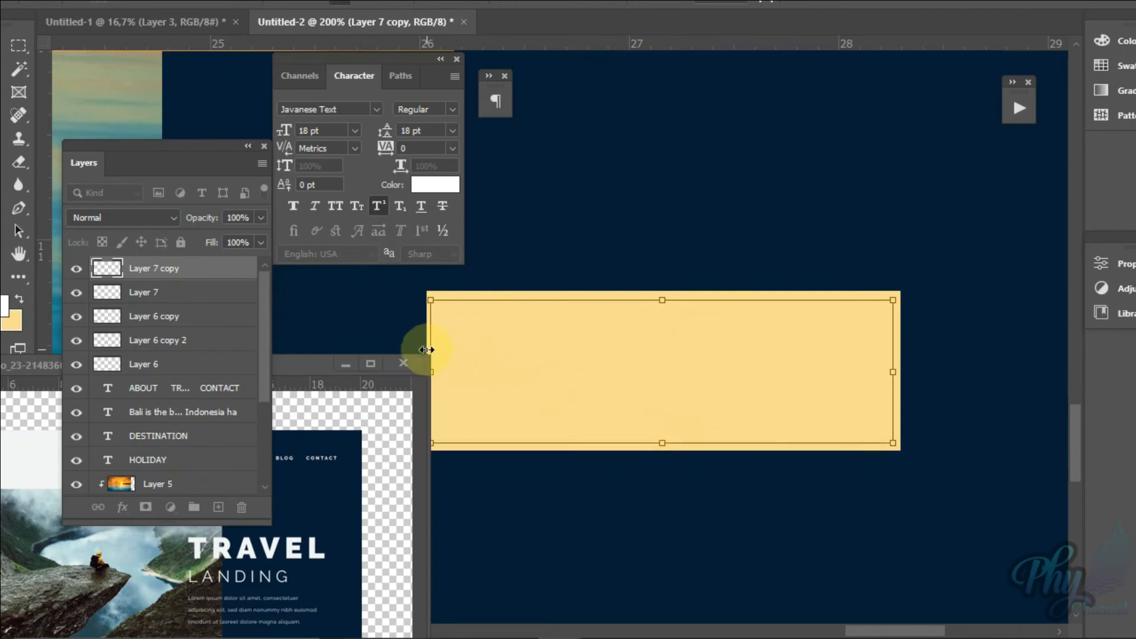
{"action": "left_click_drag", "start_coordinate": [428, 343], "coordinate": [434, 343]}
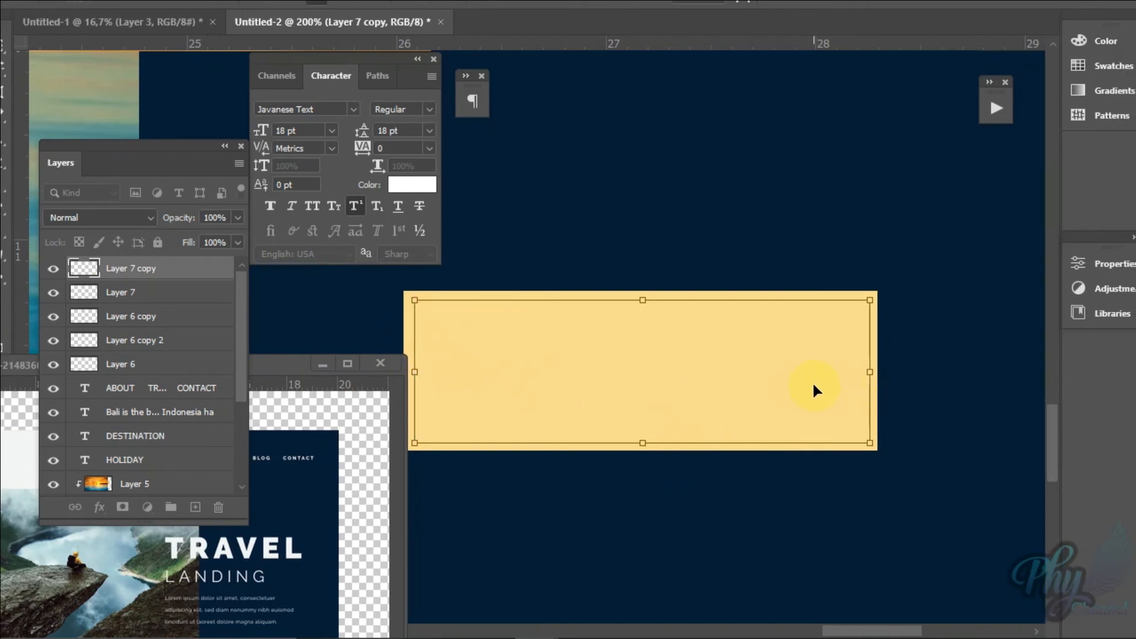
{"action": "key", "text": "Left"}
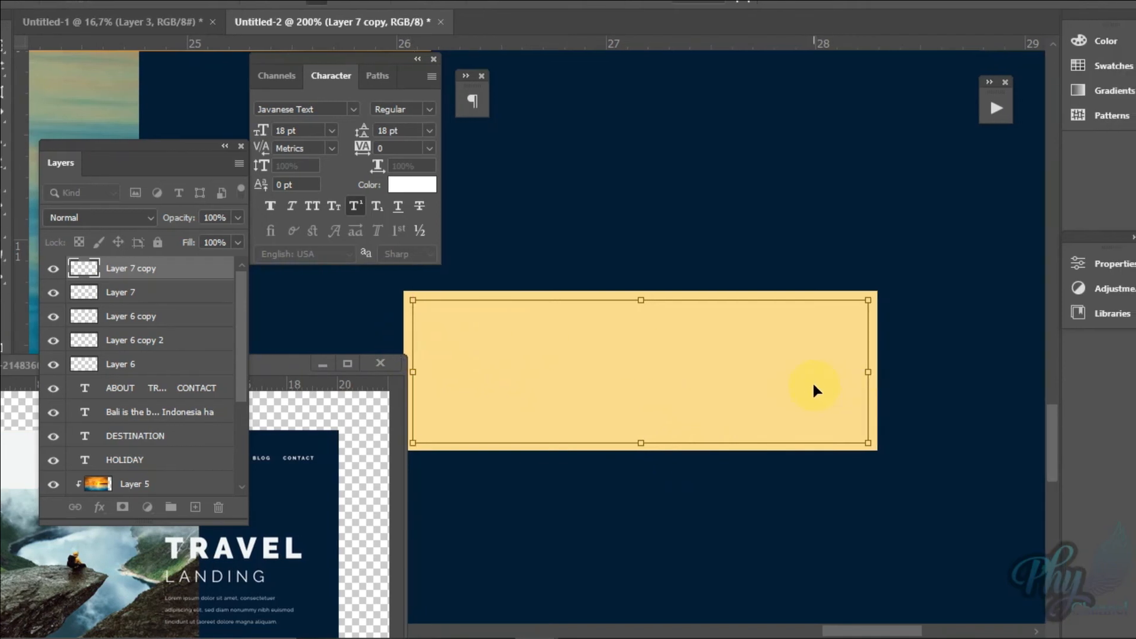
{"action": "key", "text": "Up"}
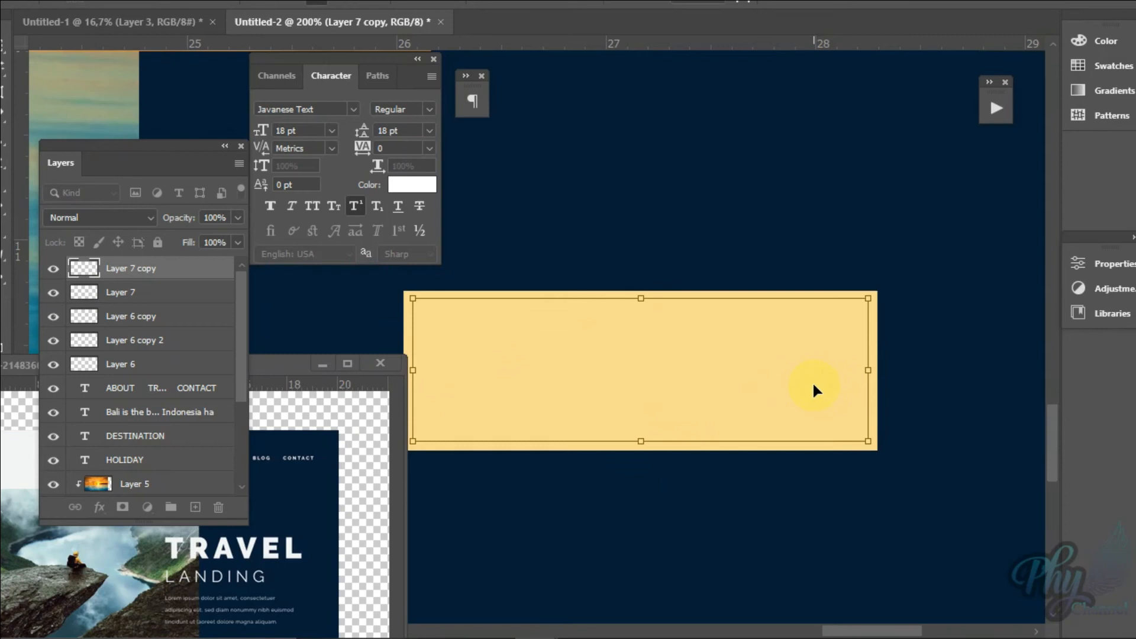
{"action": "key", "text": "Return"}
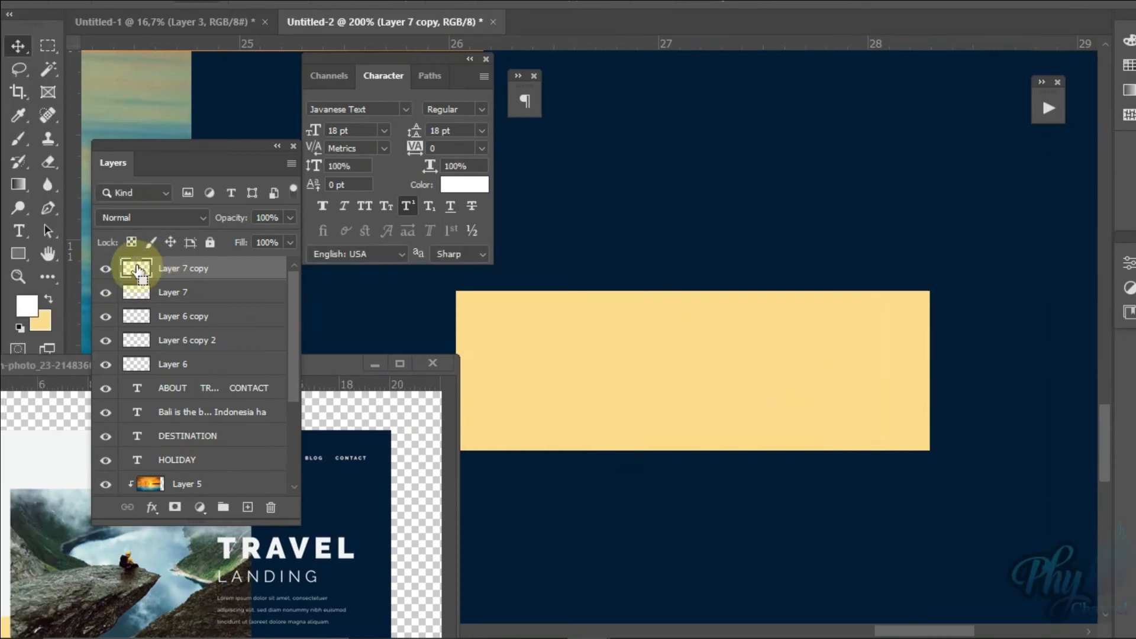
Step: Cut the shape of the Layer 7 copy rectangle out of the Layer 7 rectangle, leaving an outline
{"action": "left_click", "coordinate": [137, 271], "text": "ctrl"}
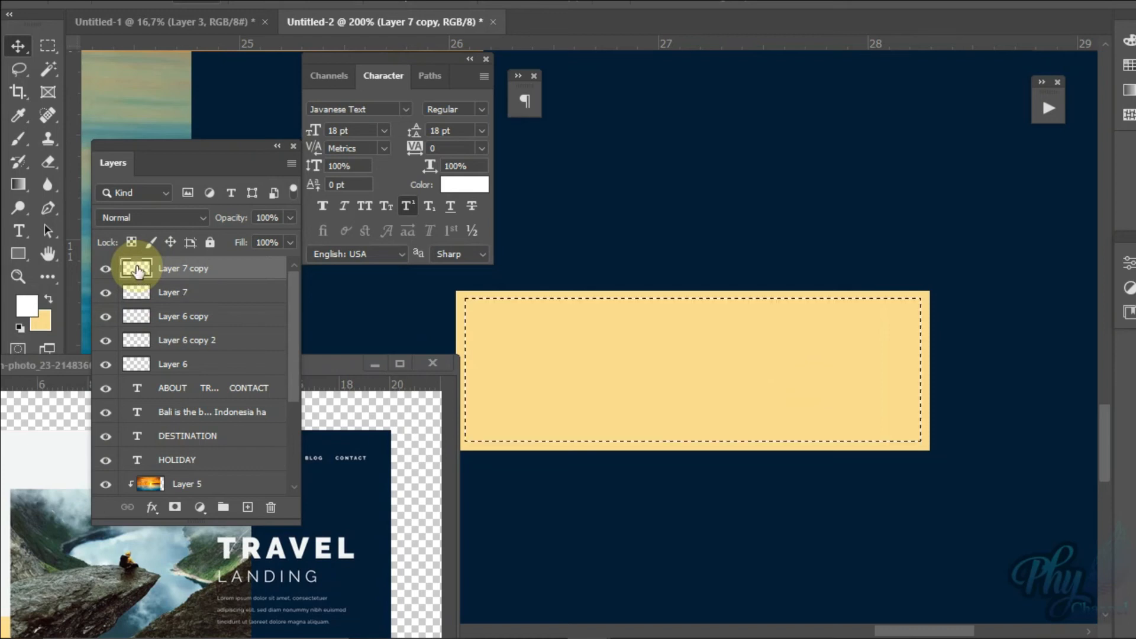
{"action": "left_click", "coordinate": [178, 297]}
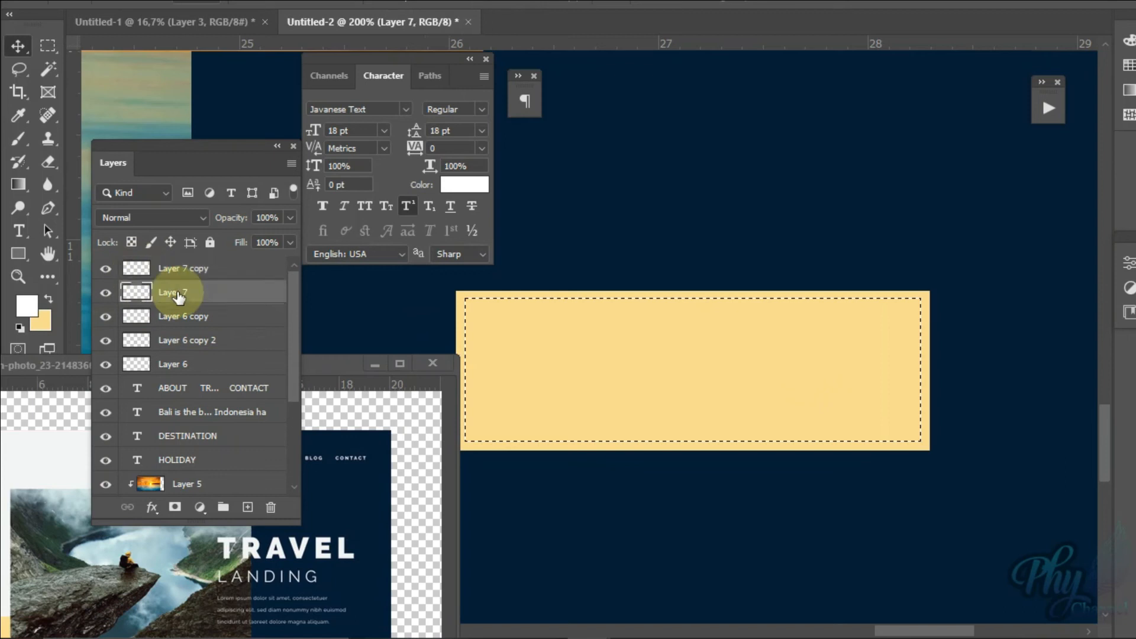
{"action": "key", "text": "Delete"}
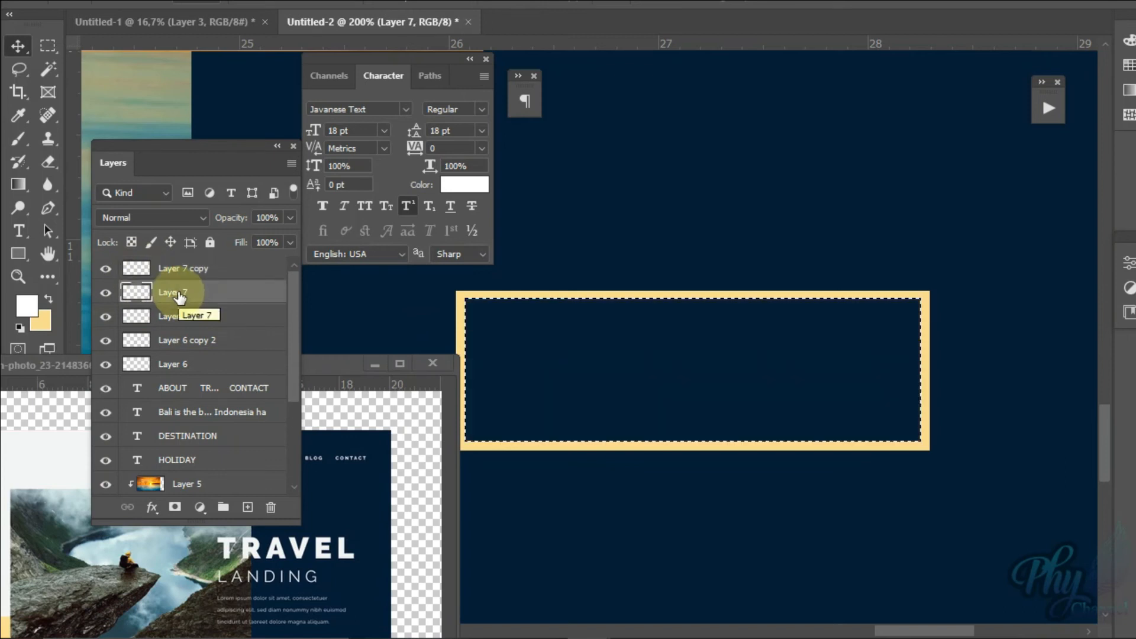
Step: Hide Layer 7 copy, check the outline by toggling Layer 7's visibility, and deselect
{"action": "left_click", "coordinate": [105, 268]}
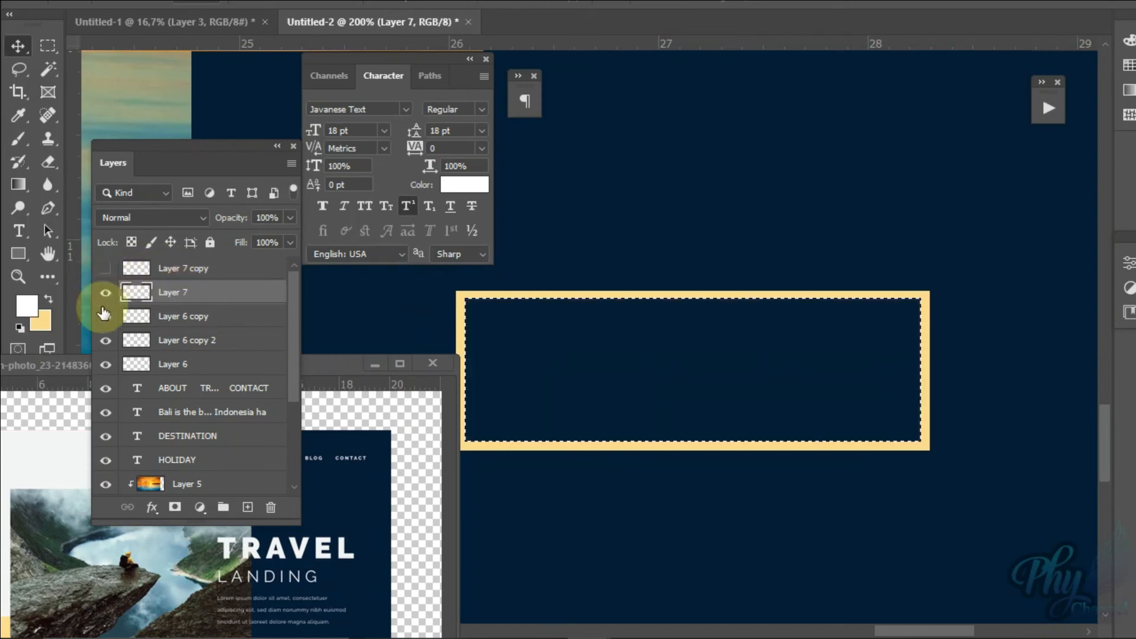
{"action": "left_click", "coordinate": [105, 293]}
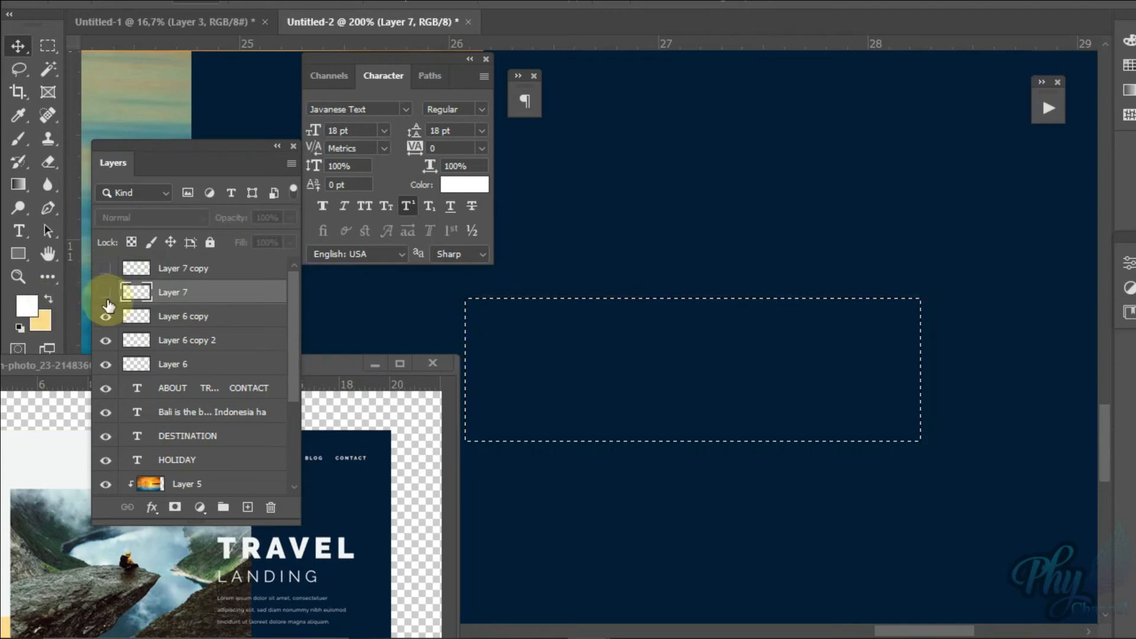
{"action": "left_click", "coordinate": [104, 292]}
{"action": "key", "text": "ctrl+d"}
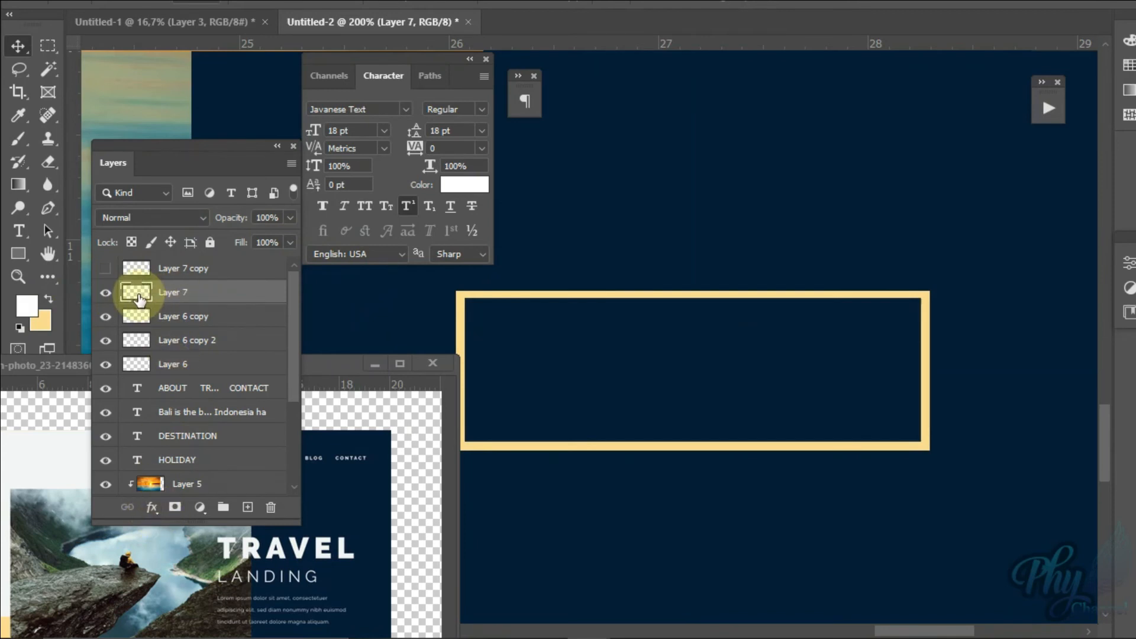
{"action": "left_click", "coordinate": [152, 508]}
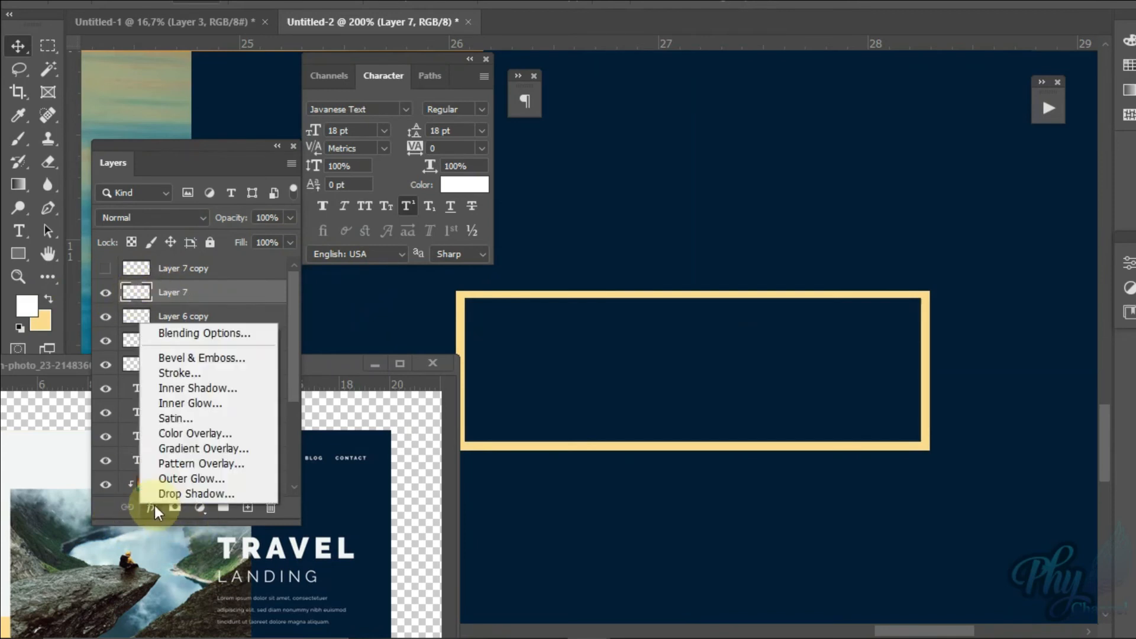
{"action": "left_click", "coordinate": [190, 433]}
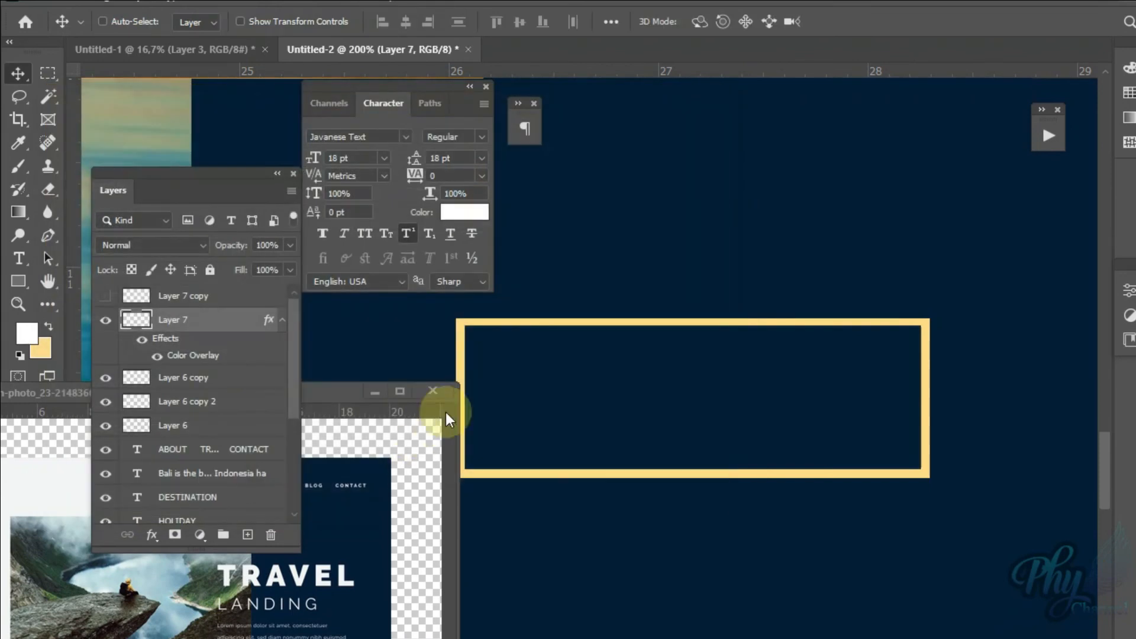
{"action": "left_click", "coordinate": [109, 322]}
{"action": "left_click", "coordinate": [107, 320]}
{"action": "left_click", "coordinate": [151, 535]}
{"action": "left_click", "coordinate": [189, 436]}
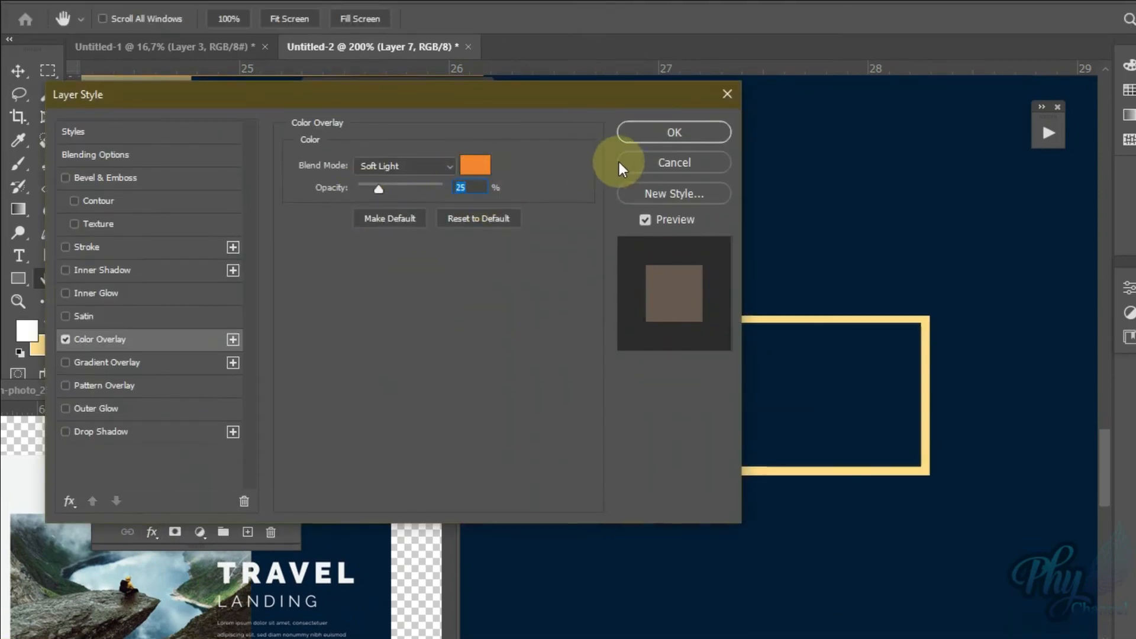
{"action": "left_click", "coordinate": [644, 165]}
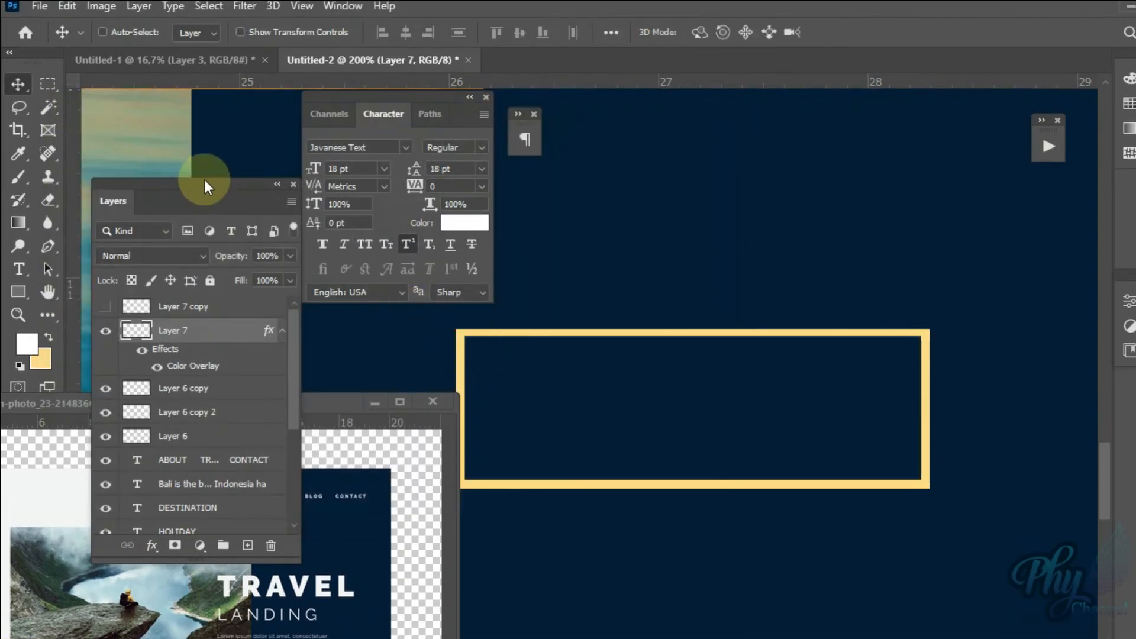
Step: Recolor the rectangular outline on Layer 7 with the white foreground color, and deselect
{"action": "left_click_drag", "start_coordinate": [204, 187], "coordinate": [912, 281]}
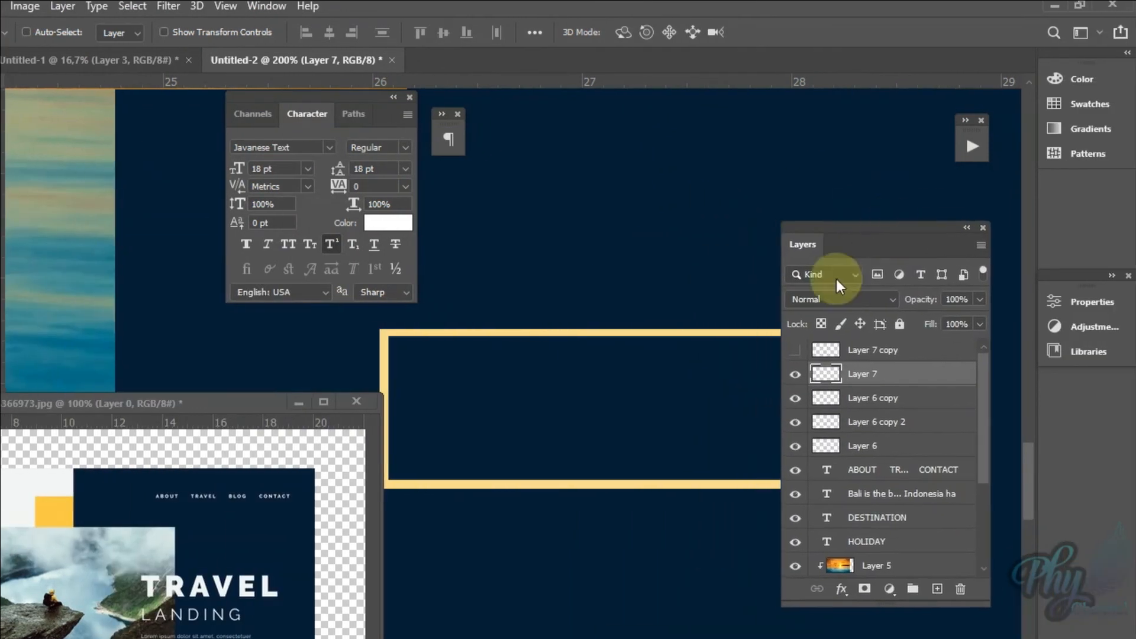
{"action": "left_click", "coordinate": [827, 379], "text": "ctrl"}
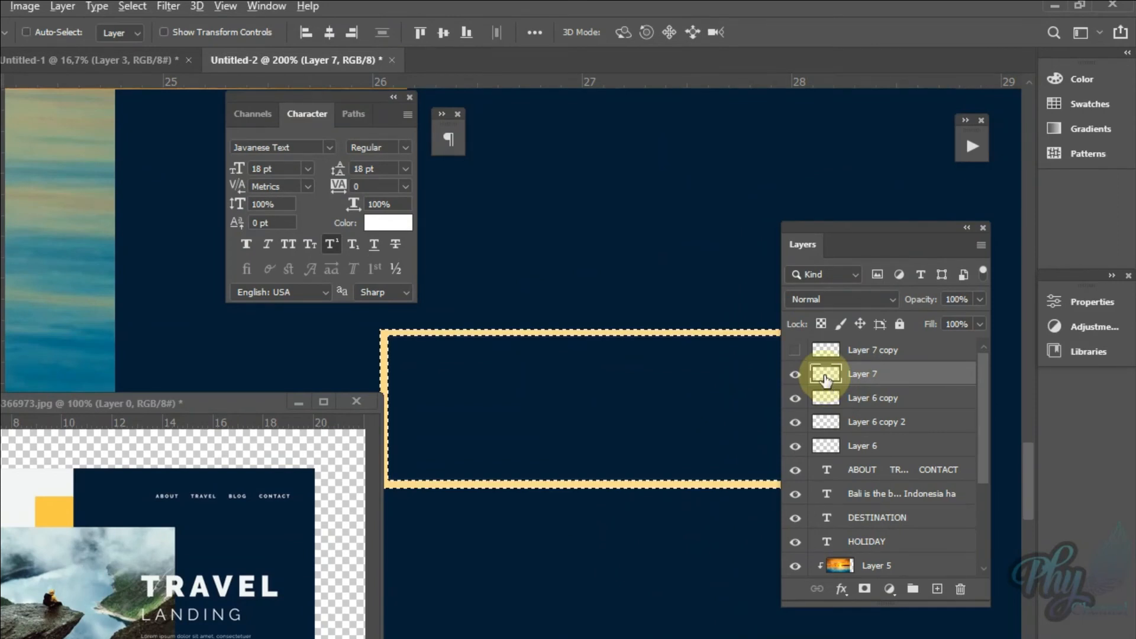
{"action": "key", "text": "alt+BackSpace"}
{"action": "key", "text": "z"}
{"action": "key", "text": "ctrl+d"}
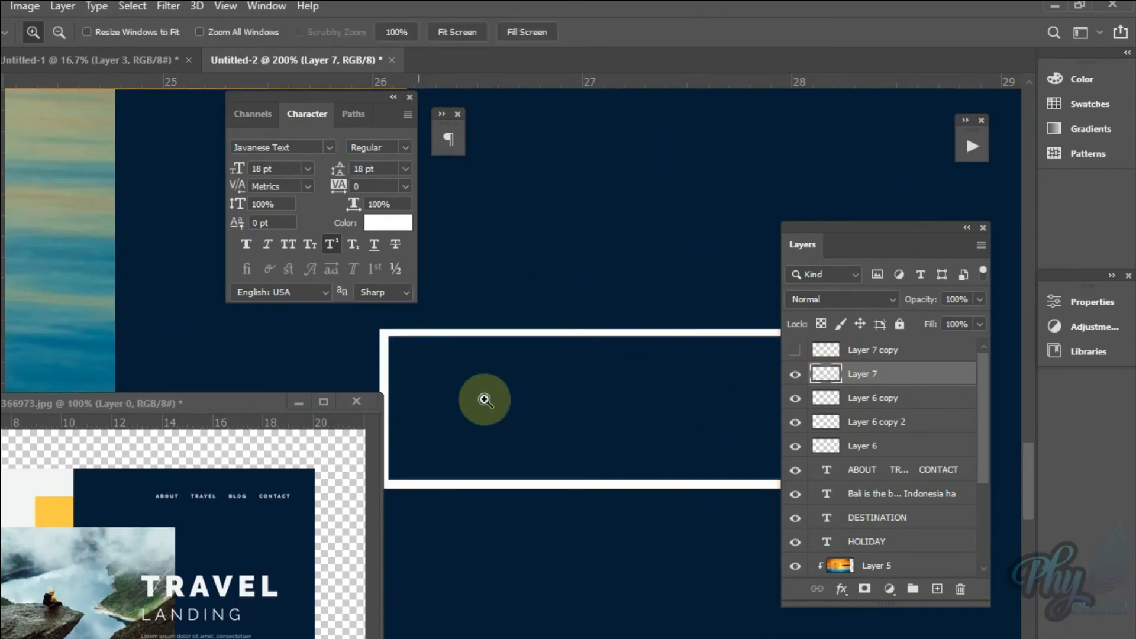
Step: Compare with the button in the travel reference image, and return to the landing page document
{"action": "left_click_drag", "start_coordinate": [185, 403], "coordinate": [298, 195]}
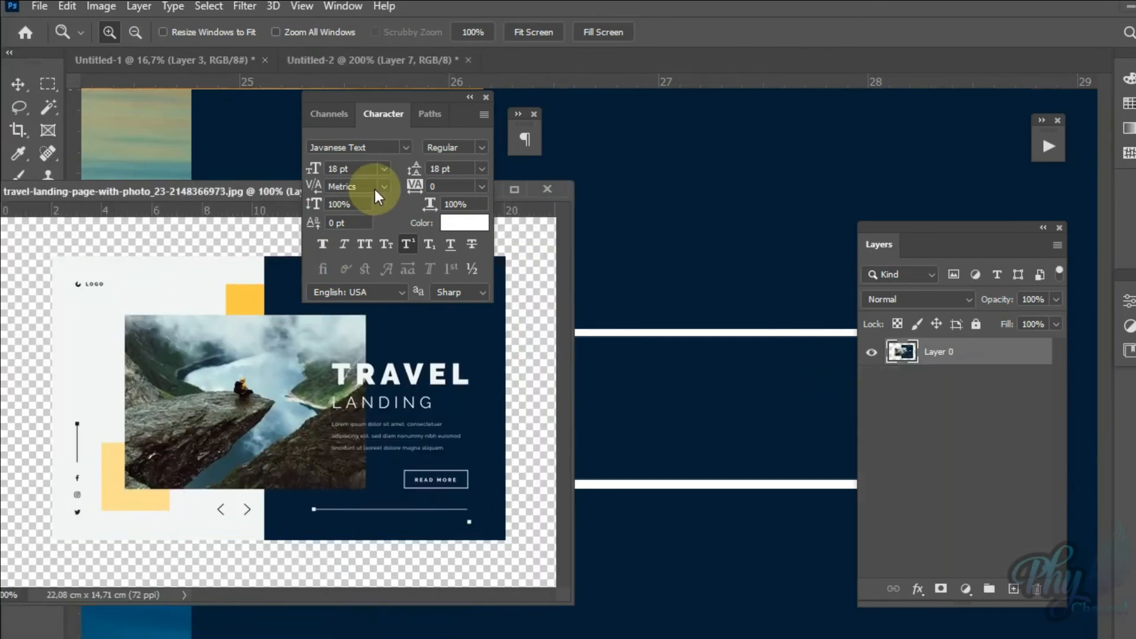
{"action": "left_click_drag", "start_coordinate": [377, 195], "coordinate": [334, 265]}
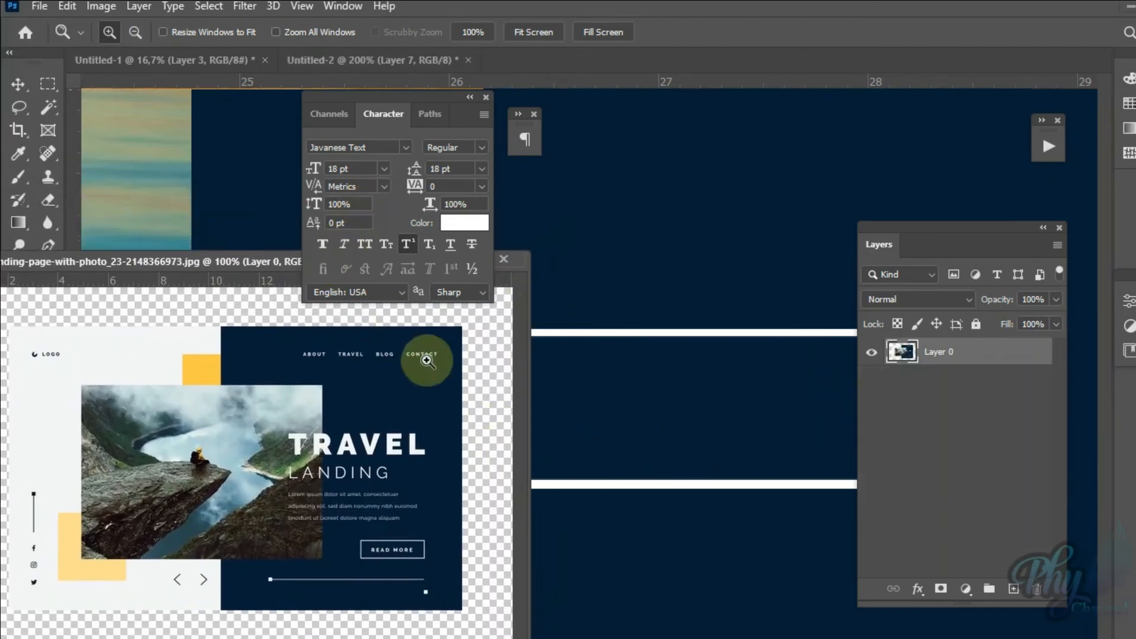
{"action": "left_click_drag", "start_coordinate": [248, 261], "coordinate": [257, 404]}
{"action": "left_click", "coordinate": [407, 410]}
{"action": "left_click_drag", "start_coordinate": [900, 229], "coordinate": [155, 296]}
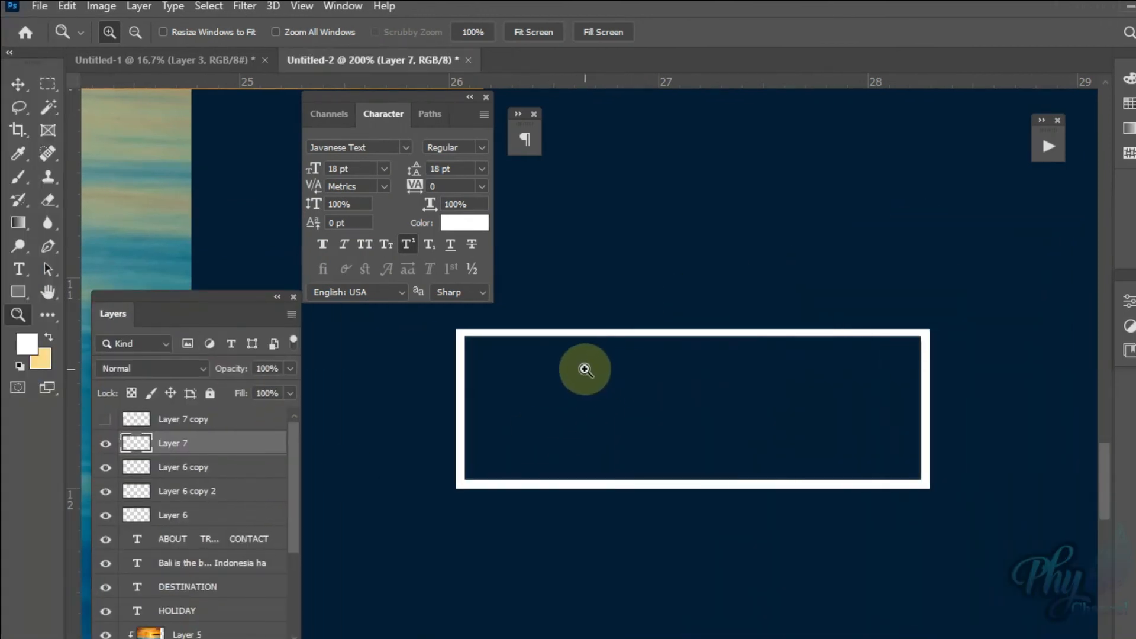
{"action": "left_click_drag", "start_coordinate": [222, 307], "coordinate": [228, 157]}
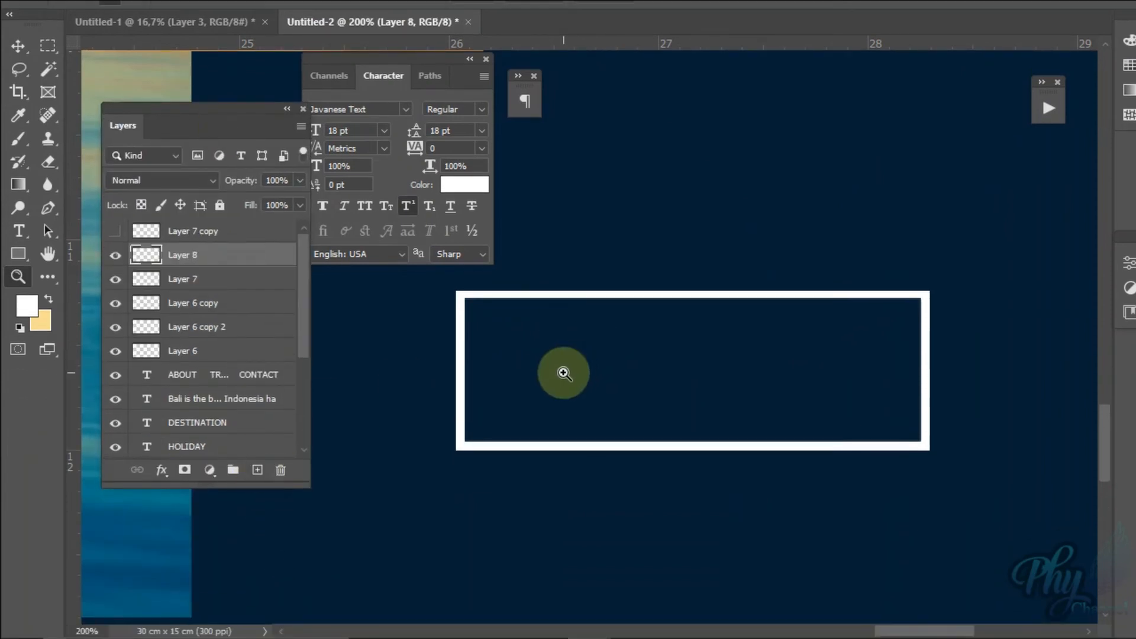
Step: Place a text layer in the white button outline and set its font to Impact
{"action": "key", "text": "t"}
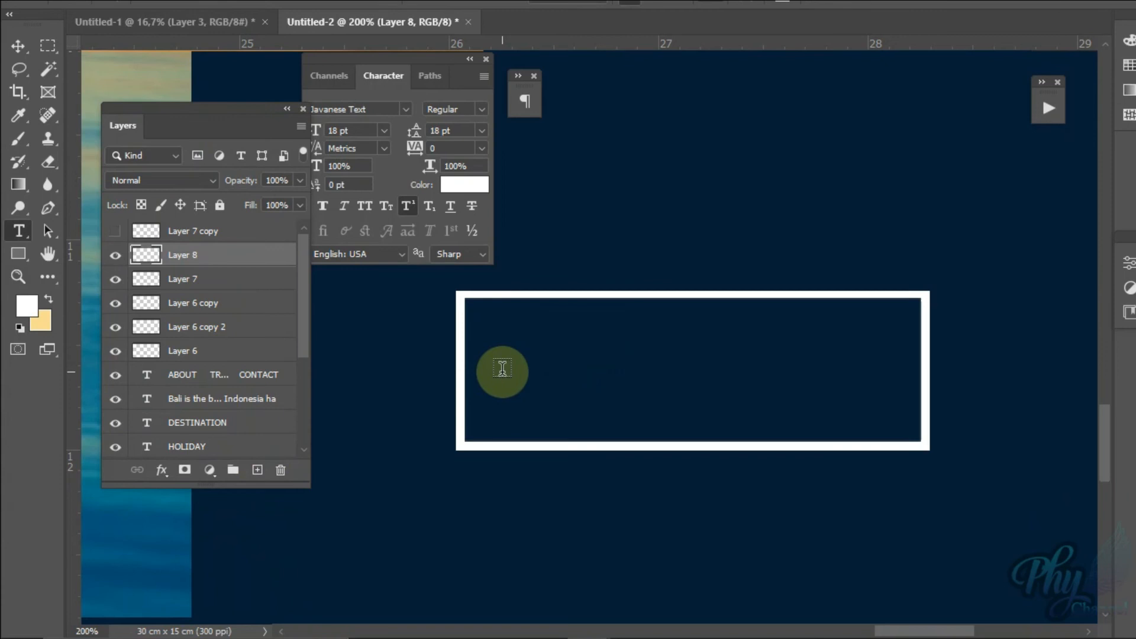
{"action": "left_click", "coordinate": [503, 370]}
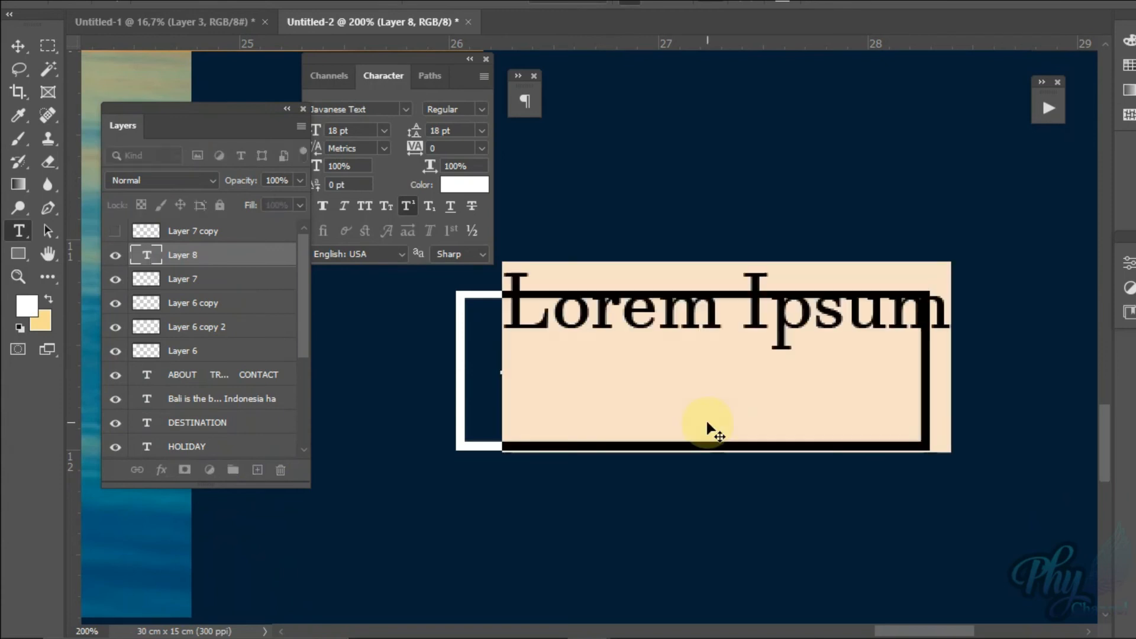
{"action": "double_click", "coordinate": [147, 255]}
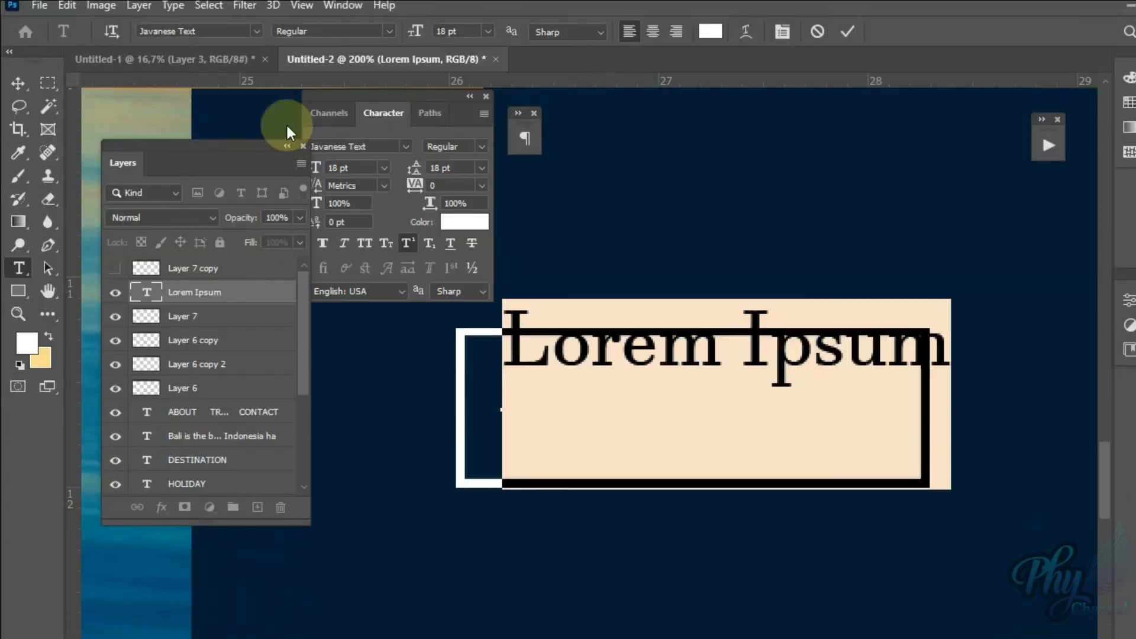
{"action": "left_click", "coordinate": [257, 31]}
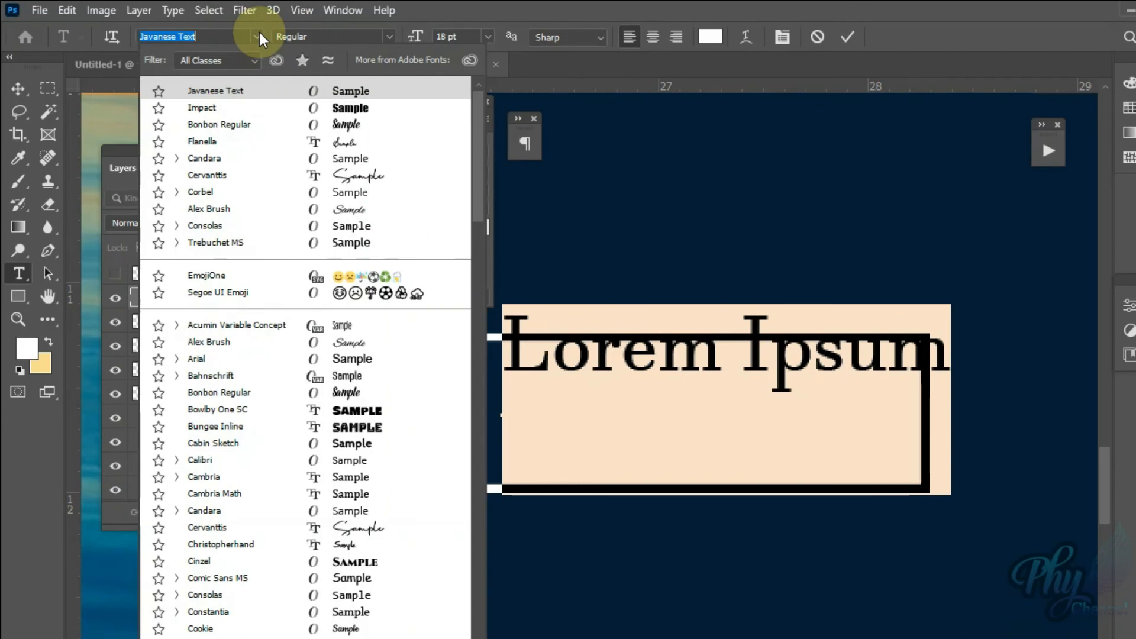
{"action": "left_click", "coordinate": [266, 109]}
{"action": "double_click", "coordinate": [148, 296]}
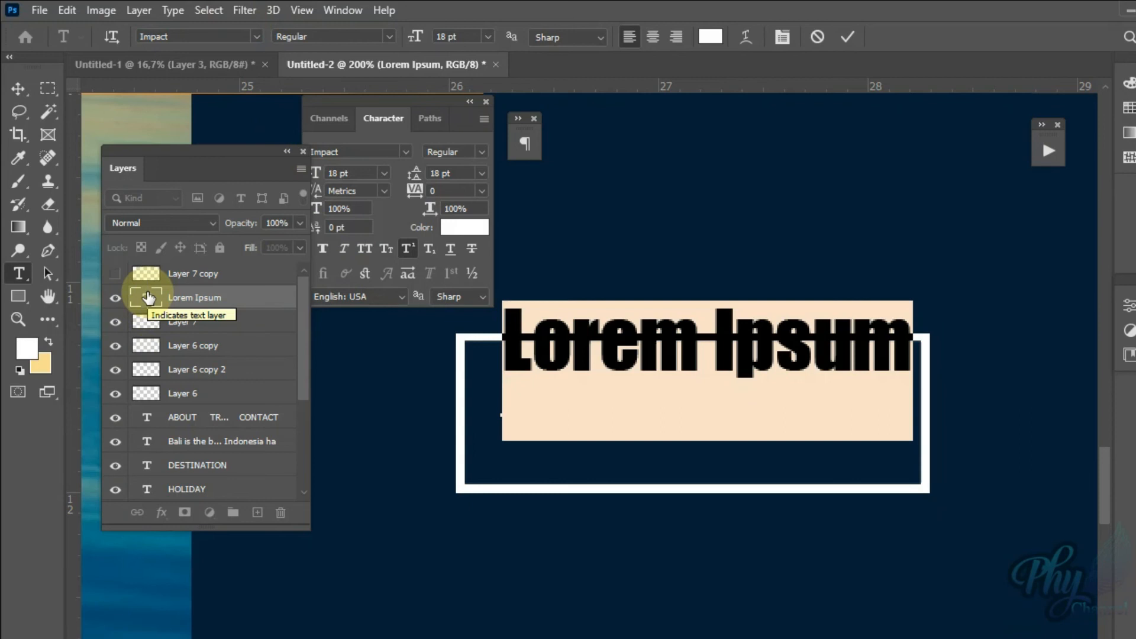
{"action": "key", "text": "ctrl+Return"}
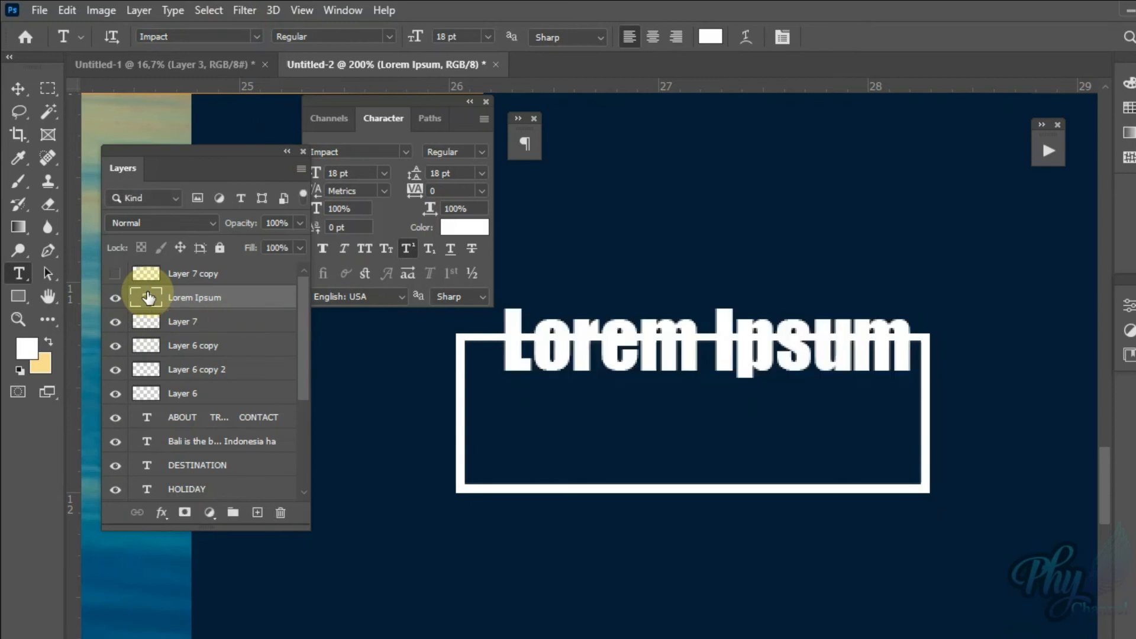
Step: Replace the Lorem Ipsum placeholder on the button's text layer with "READ MORE" and commit the text
{"action": "double_click", "coordinate": [147, 297]}
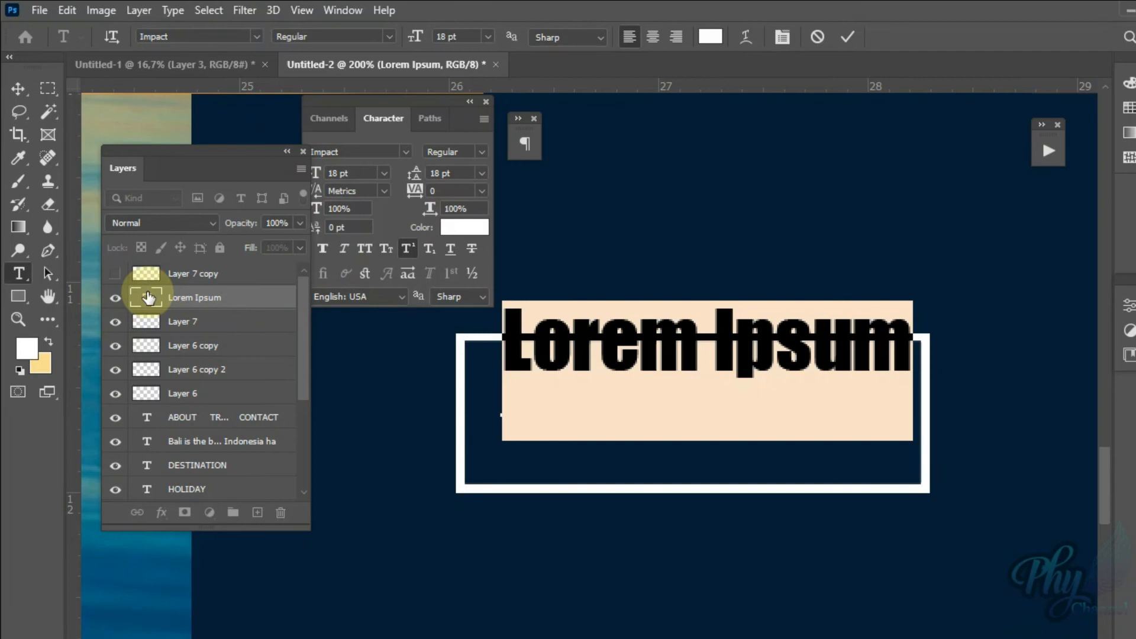
{"action": "type", "text": "REA"}
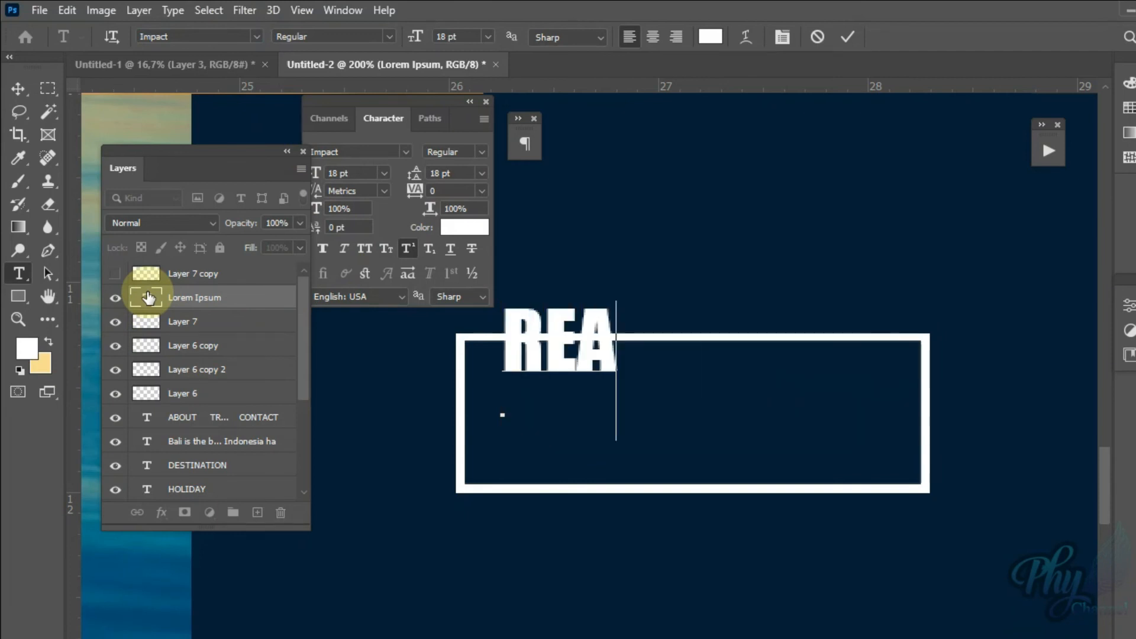
{"action": "type", "text": "D M"}
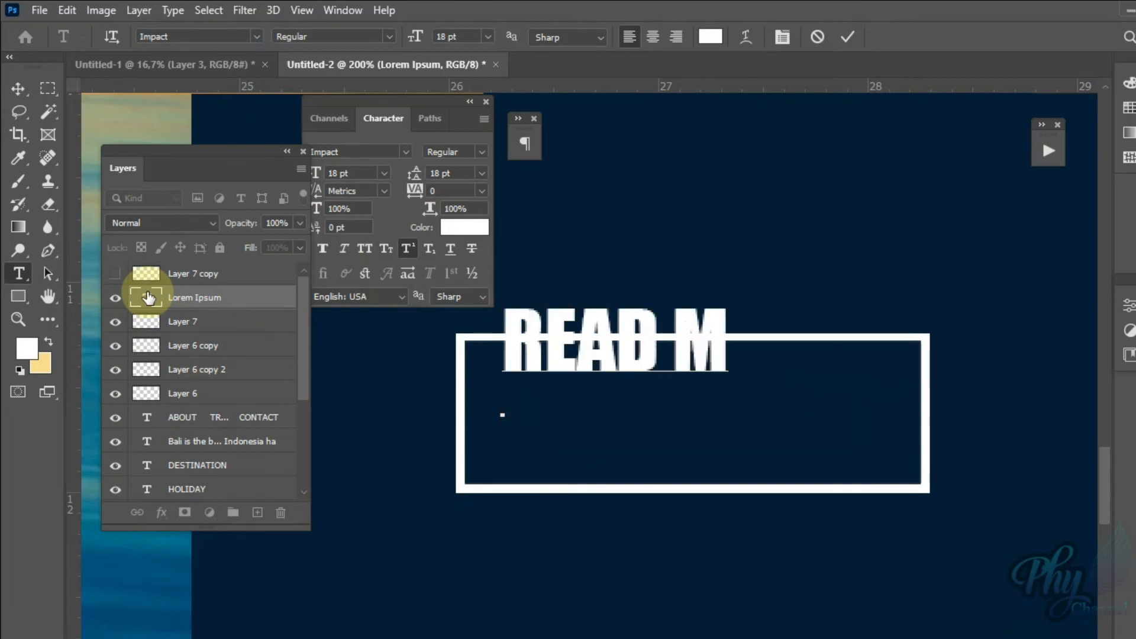
{"action": "type", "text": "ORE"}
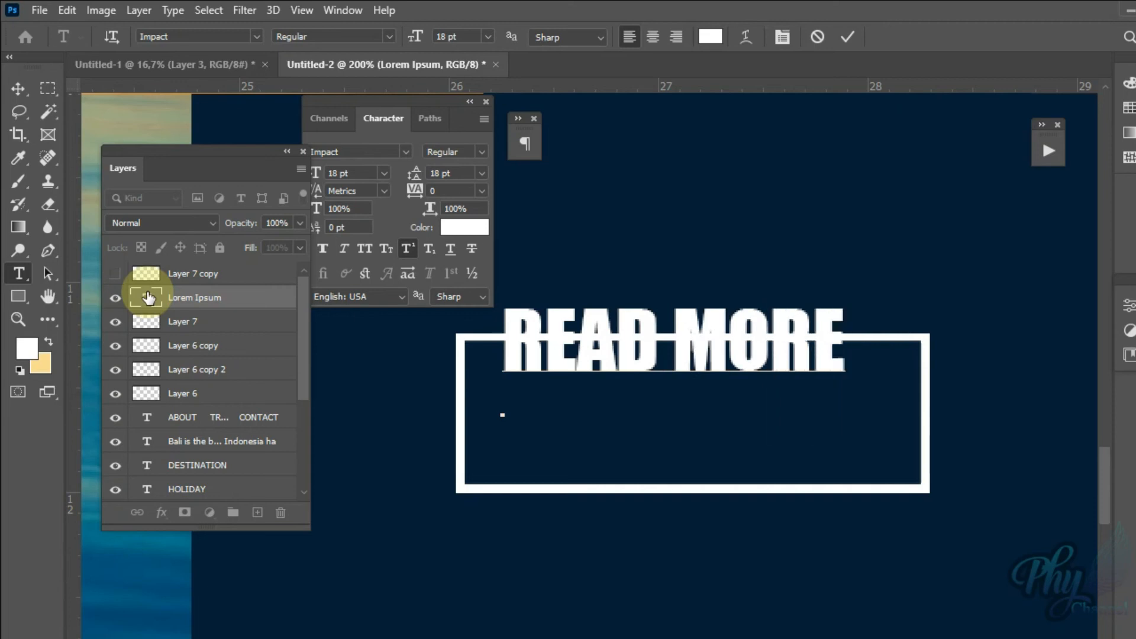
{"action": "left_click", "coordinate": [148, 298]}
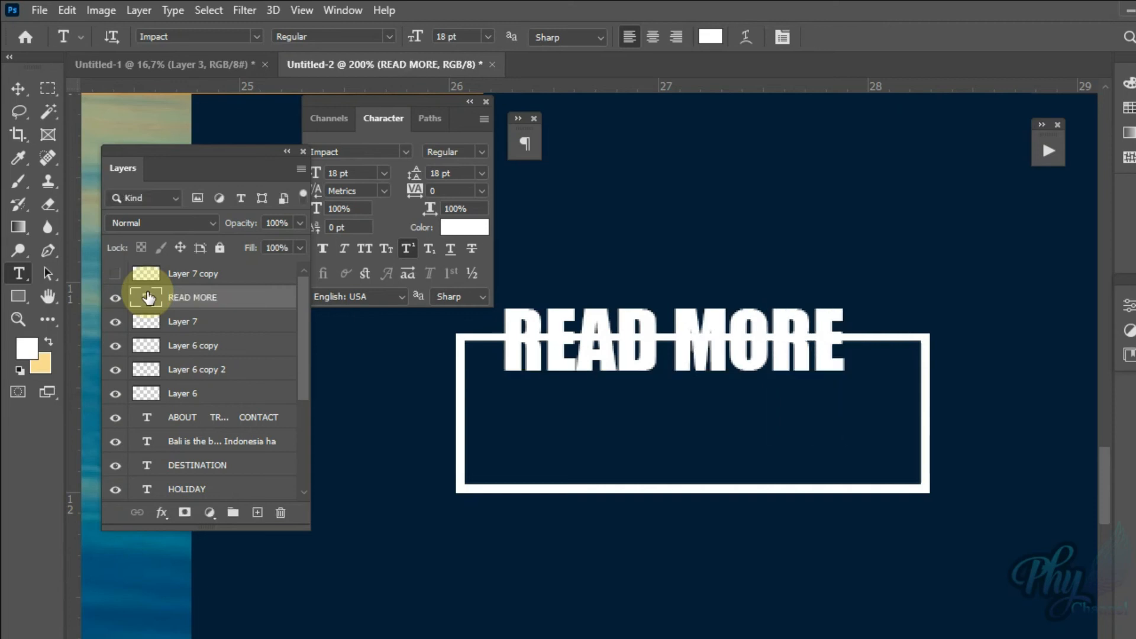
Step: Set the letter tracking of the READ MORE text to 200
{"action": "double_click", "coordinate": [148, 297]}
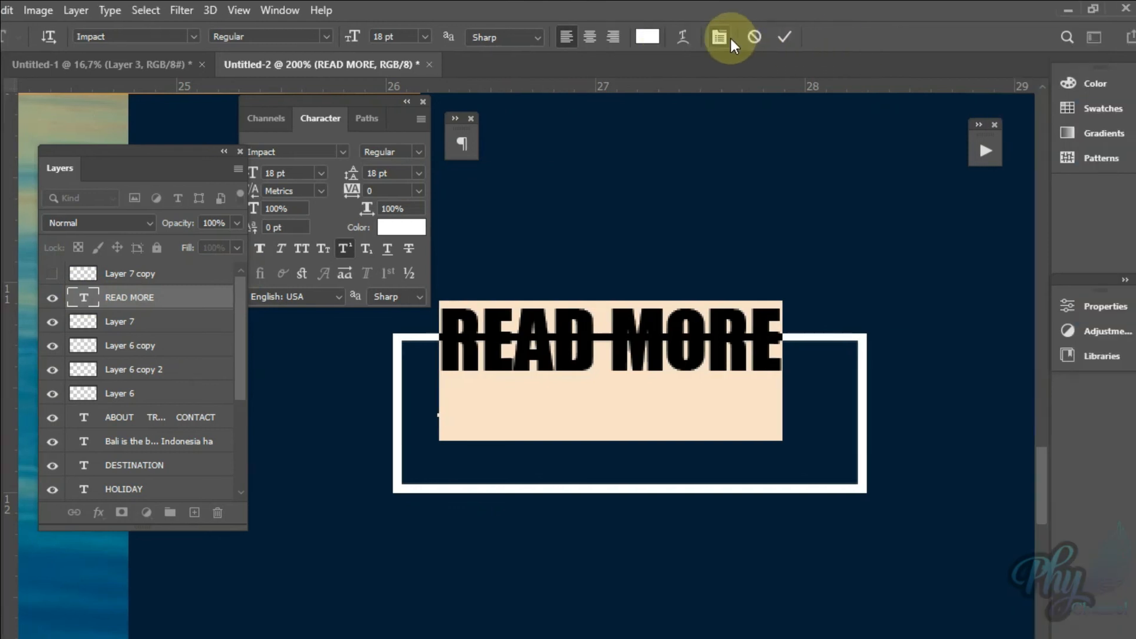
{"action": "left_click", "coordinate": [728, 37]}
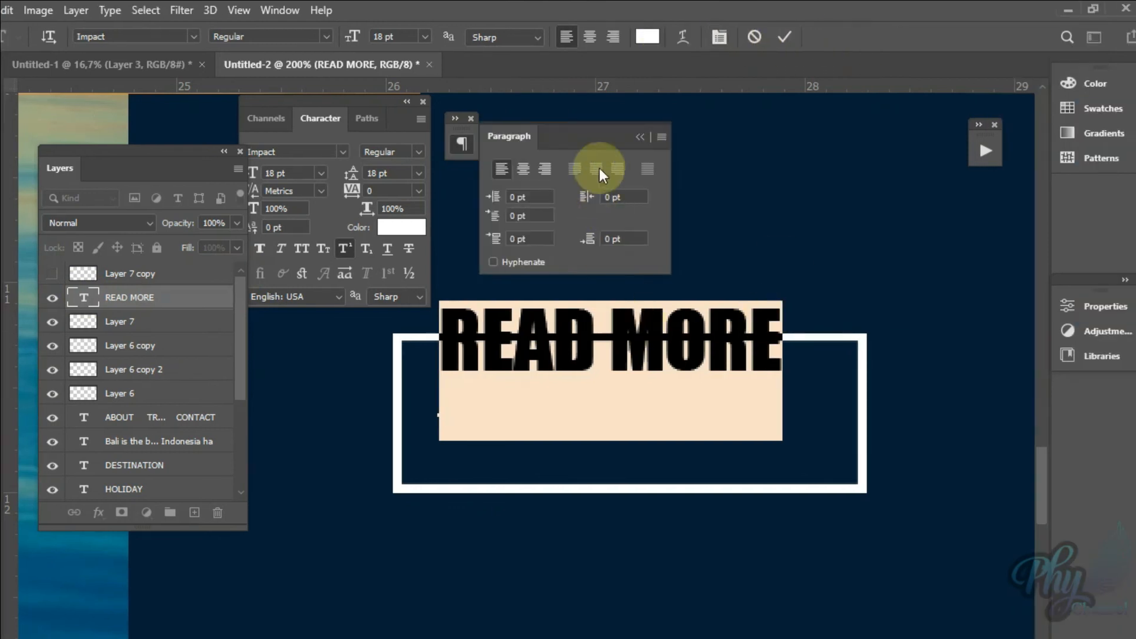
{"action": "left_click", "coordinate": [418, 192]}
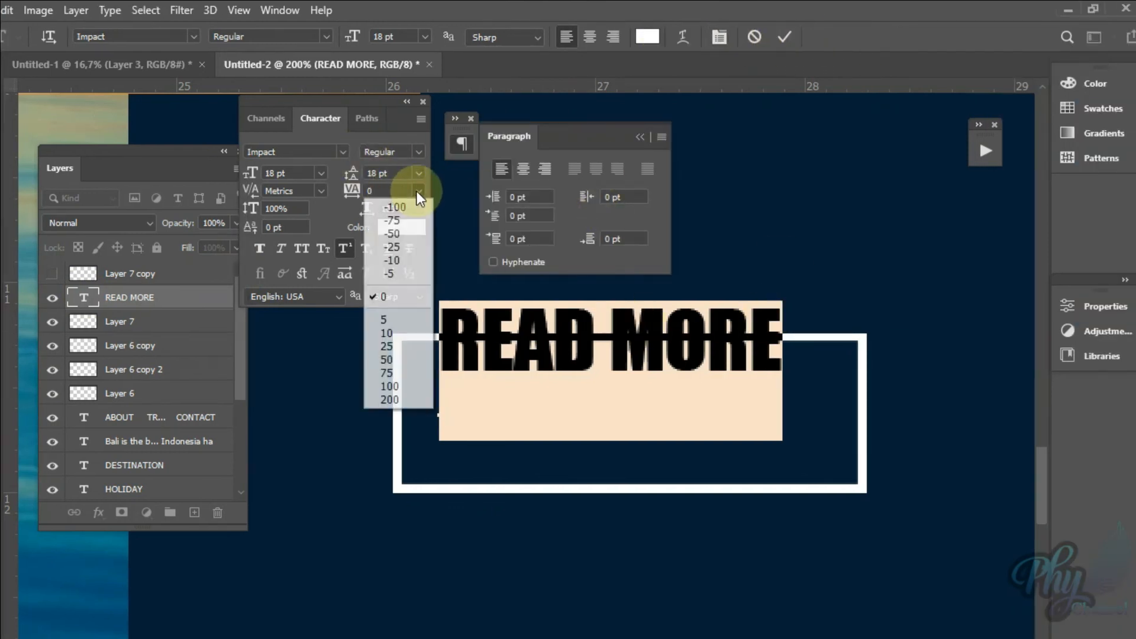
{"action": "left_click", "coordinate": [418, 191]}
{"action": "left_click", "coordinate": [418, 192]}
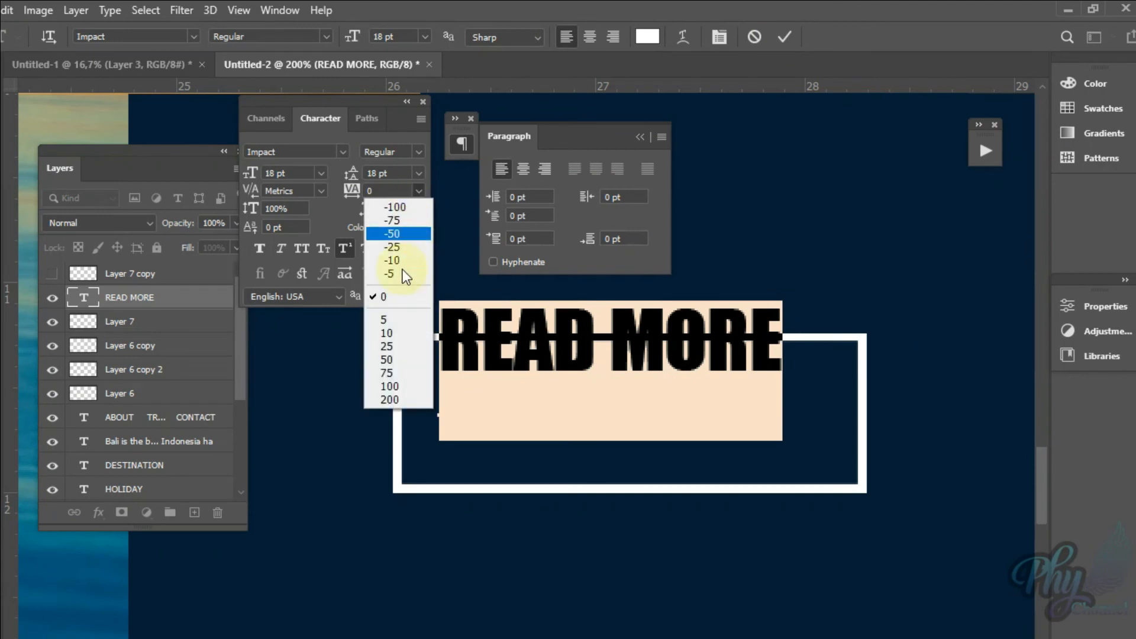
{"action": "left_click", "coordinate": [395, 400]}
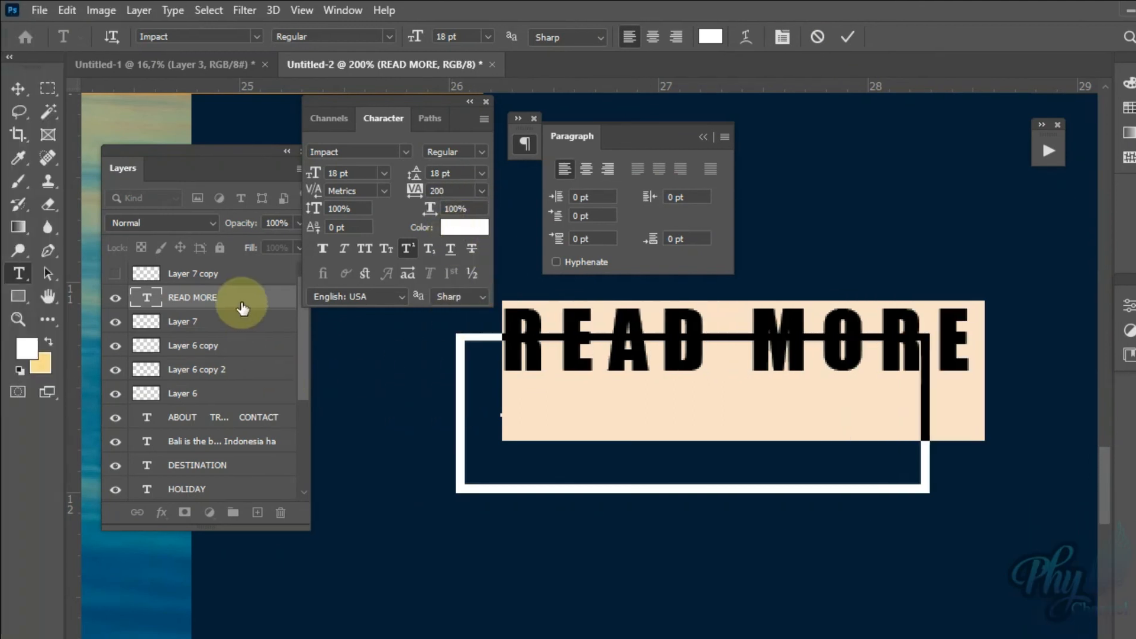
{"action": "left_click", "coordinate": [242, 306]}
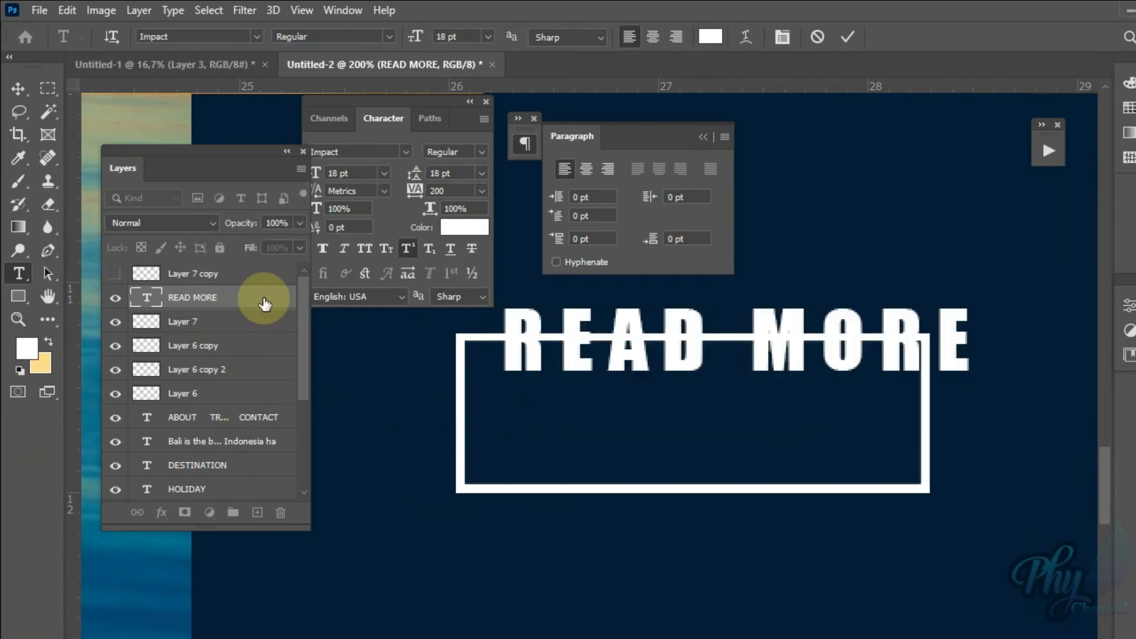
Step: Move the READ MORE text into the white outline and scale it down to about 2.15 cm wide
{"action": "left_click", "coordinate": [17, 88]}
{"action": "left_click_drag", "start_coordinate": [616, 350], "coordinate": [590, 394]}
{"action": "key", "text": "ctrl+t"}
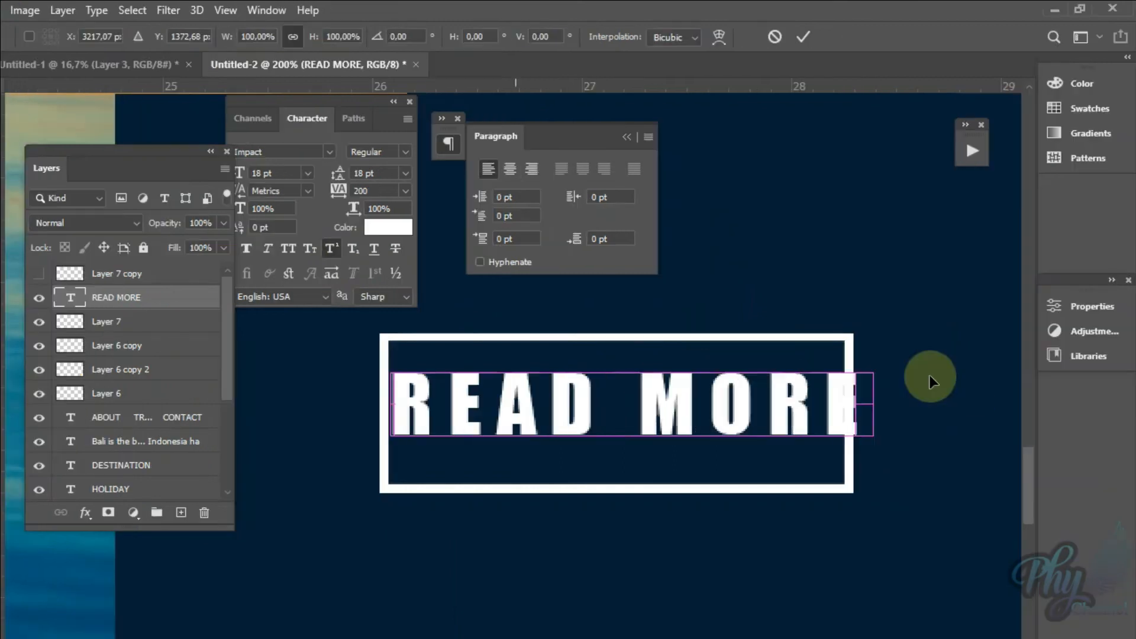
{"action": "left_click_drag", "start_coordinate": [872, 363], "coordinate": [841, 371]}
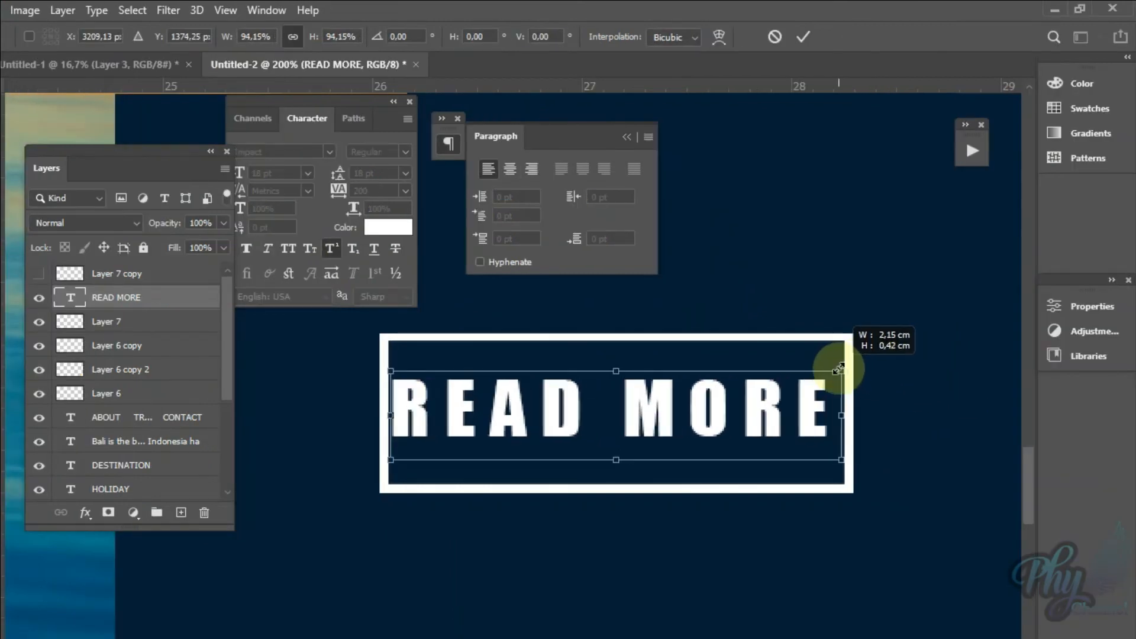
{"action": "left_click_drag", "start_coordinate": [397, 460], "coordinate": [398, 459]}
{"action": "key", "text": "Return"}
Step: Check the button on the full page and scale the READ MORE text down further to about 11.72 pt
{"action": "key", "text": "z"}
{"action": "right_click", "coordinate": [632, 398]}
{"action": "left_click", "coordinate": [663, 402]}
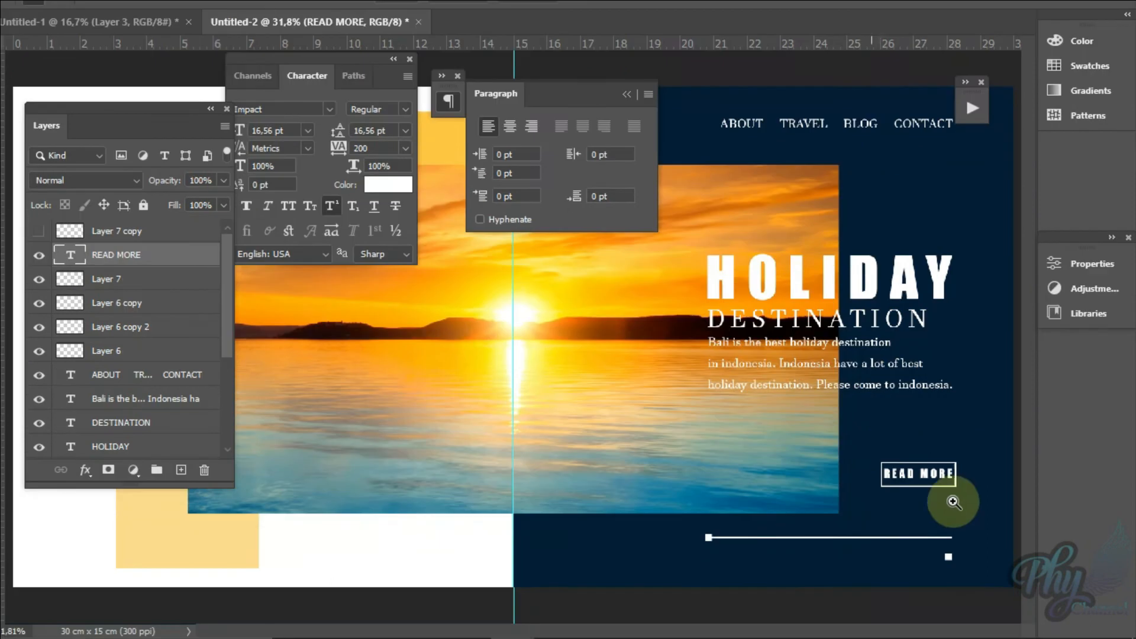
{"action": "left_click", "coordinate": [954, 502]}
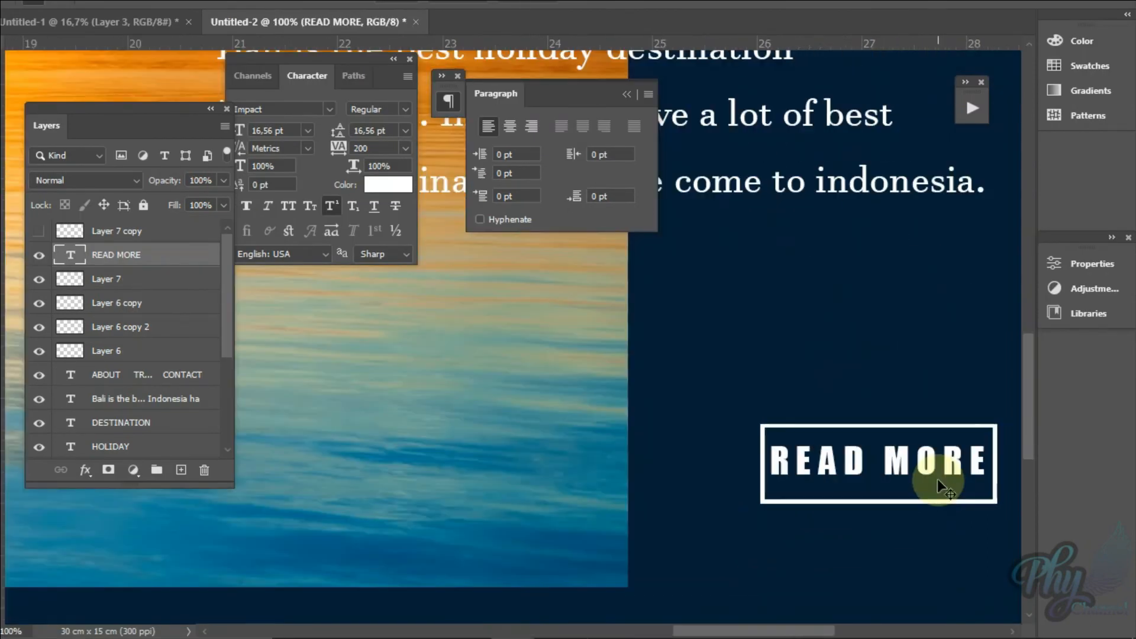
{"action": "key", "text": "ctrl+t"}
{"action": "left_click_drag", "start_coordinate": [987, 444], "coordinate": [925, 468]}
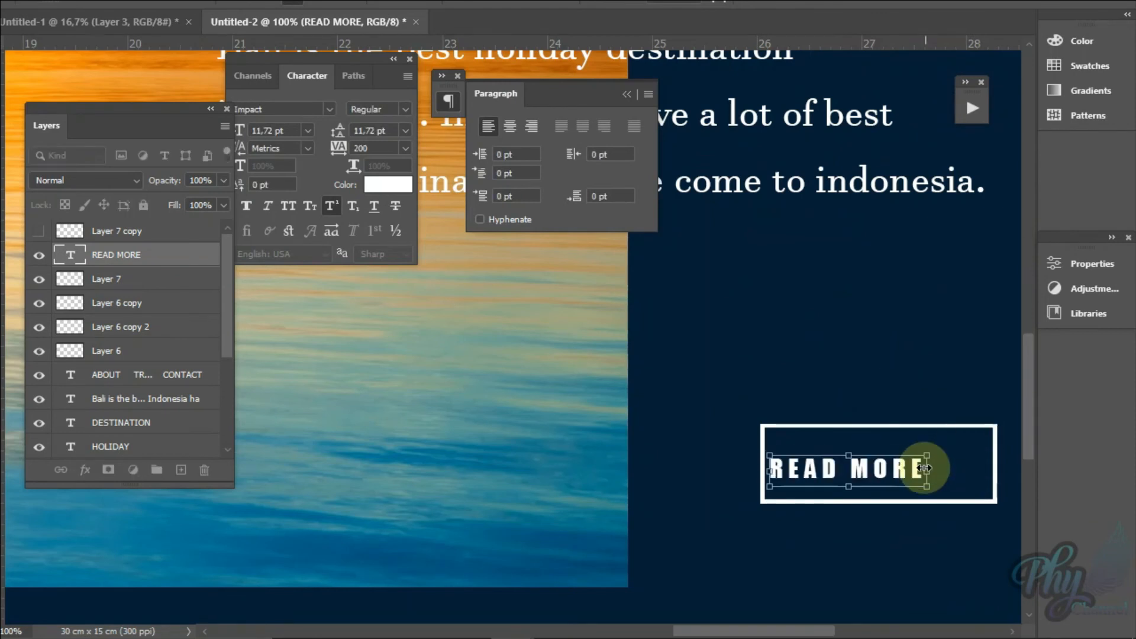
{"action": "key", "text": "Return"}
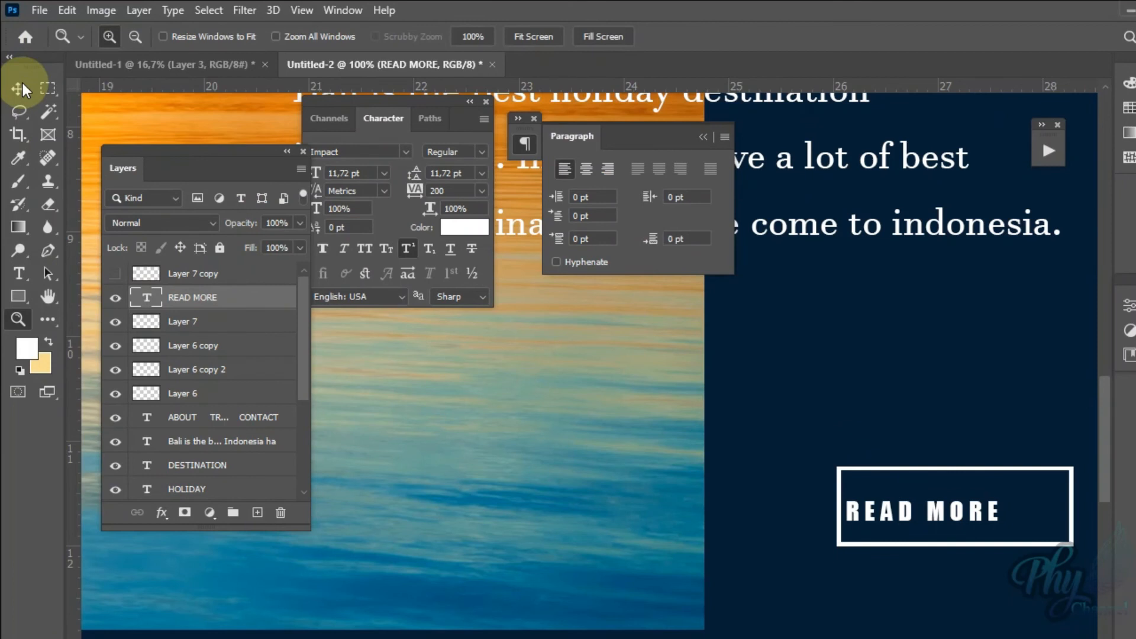
Step: Center the READ MORE text inside the white button outline and fit the whole page on screen
{"action": "left_click", "coordinate": [22, 83]}
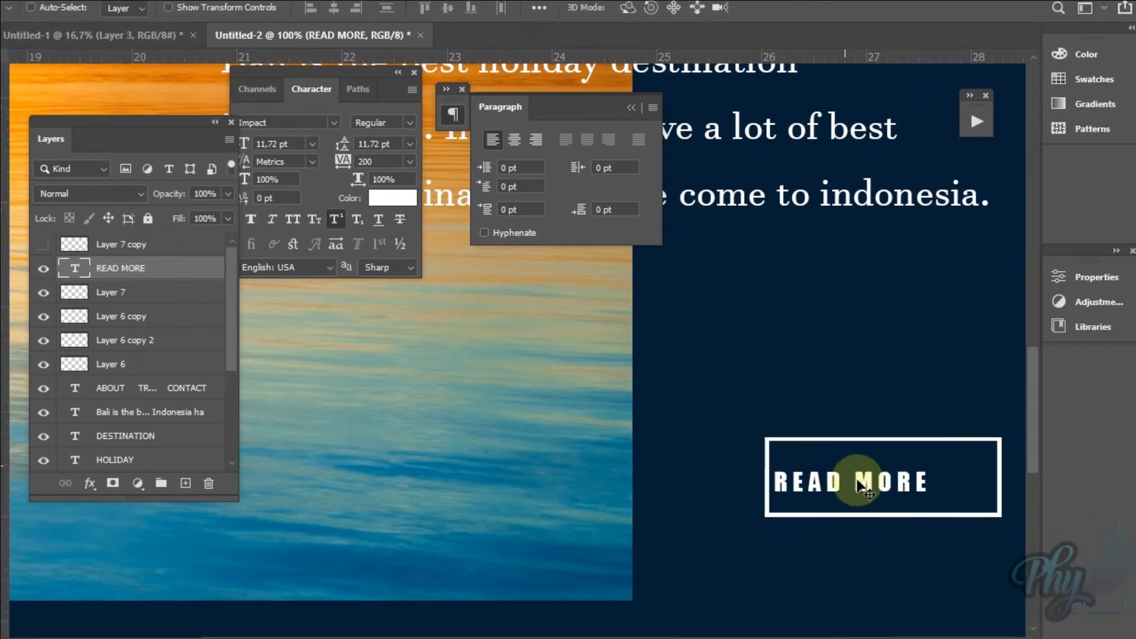
{"action": "left_click_drag", "start_coordinate": [940, 511], "coordinate": [964, 514]}
{"action": "left_click_drag", "start_coordinate": [887, 474], "coordinate": [893, 474]}
{"action": "key", "text": "z"}
{"action": "right_click", "coordinate": [815, 357]}
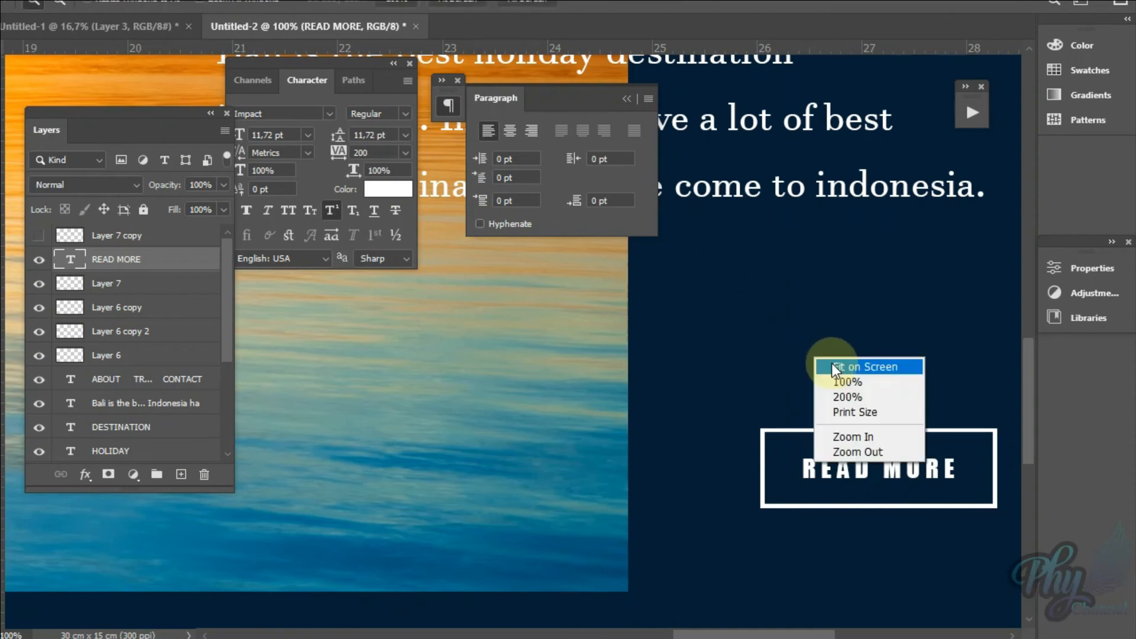
{"action": "left_click", "coordinate": [832, 366]}
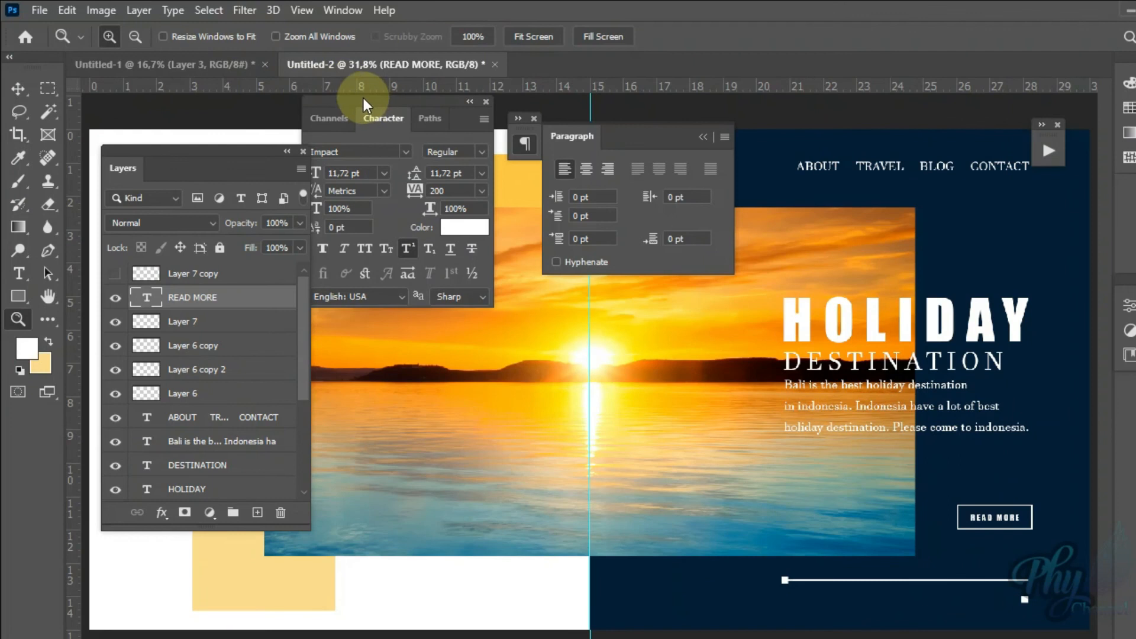
Step: Move the Character panel away, collapse the Paragraph panel, and bring up the travel reference image
{"action": "left_click_drag", "start_coordinate": [389, 112], "coordinate": [827, 207]}
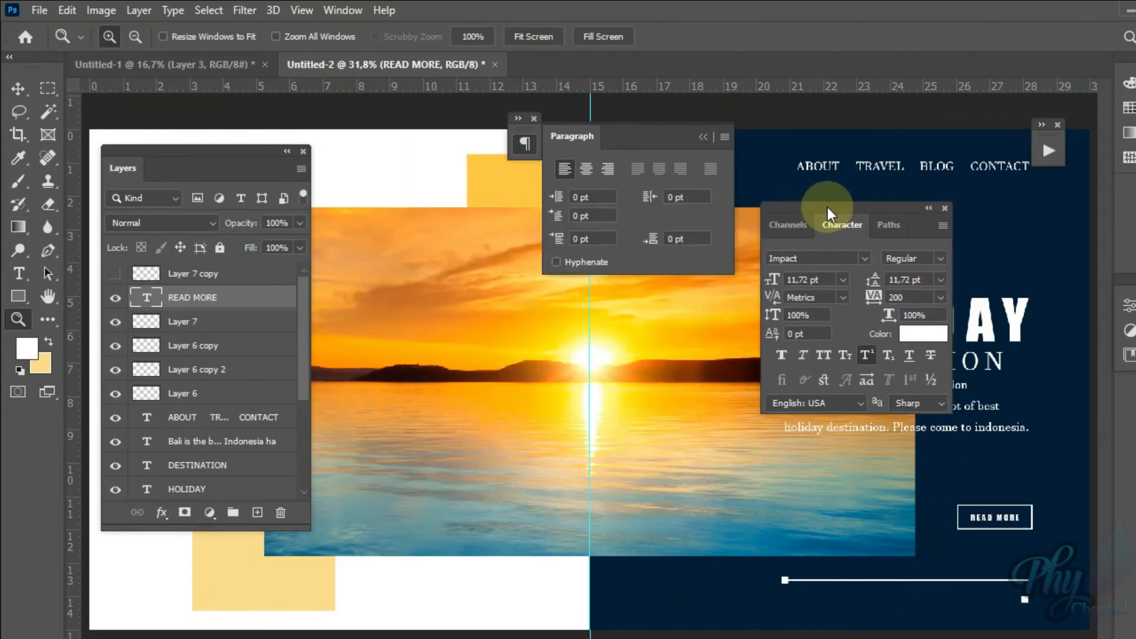
{"action": "left_click", "coordinate": [706, 136]}
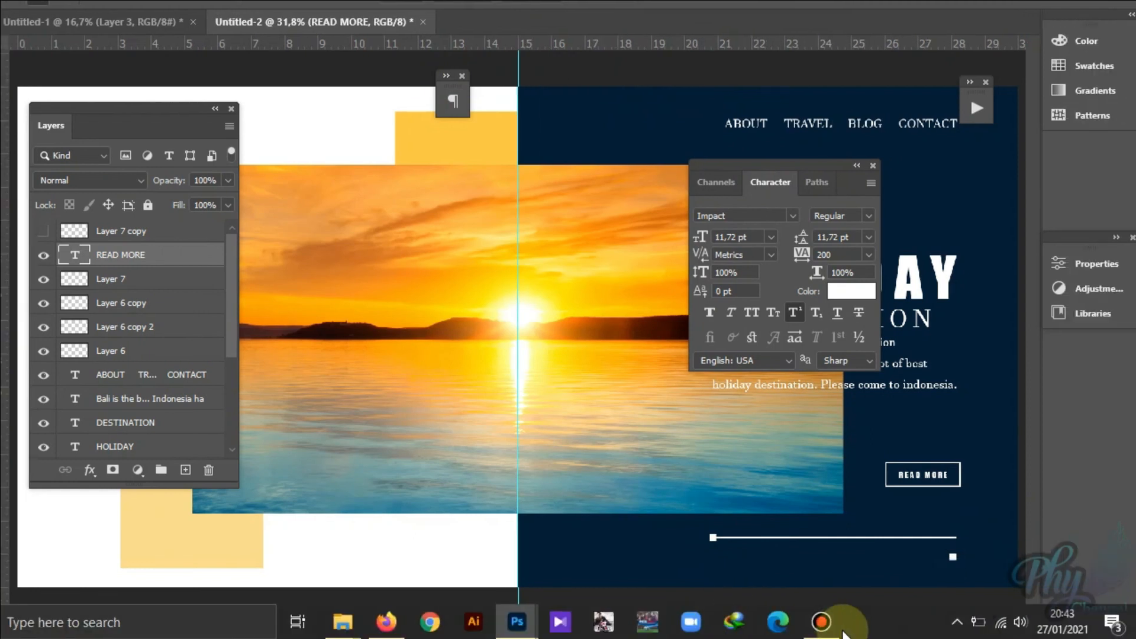
{"action": "mouse_move", "coordinate": [811, 625]}
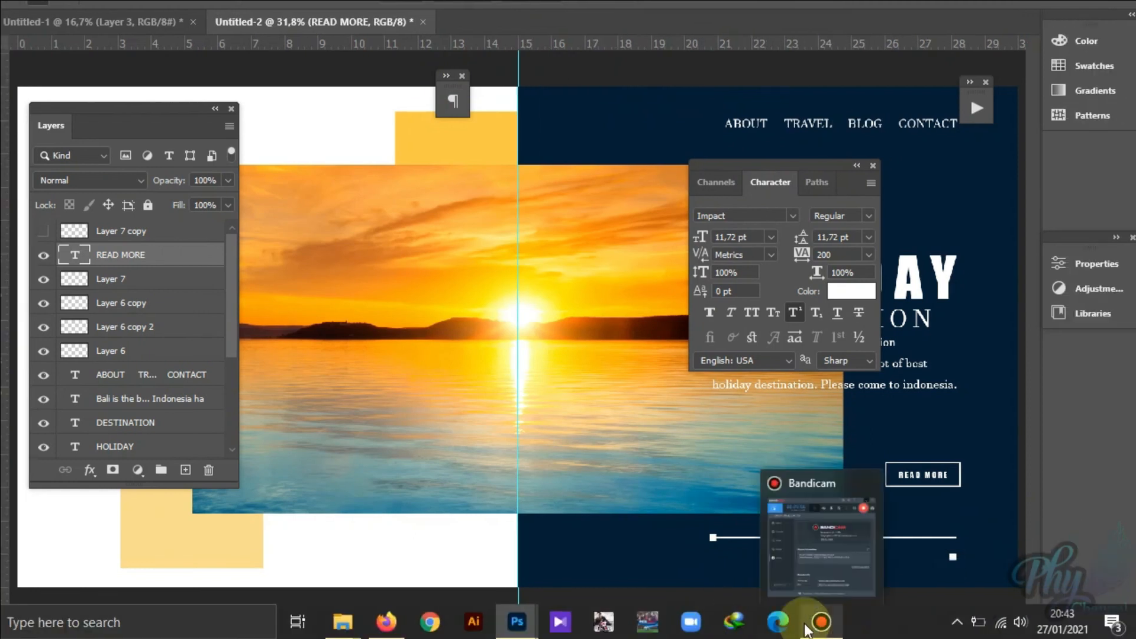
{"action": "mouse_move", "coordinate": [522, 626]}
{"action": "left_click", "coordinate": [606, 554]}
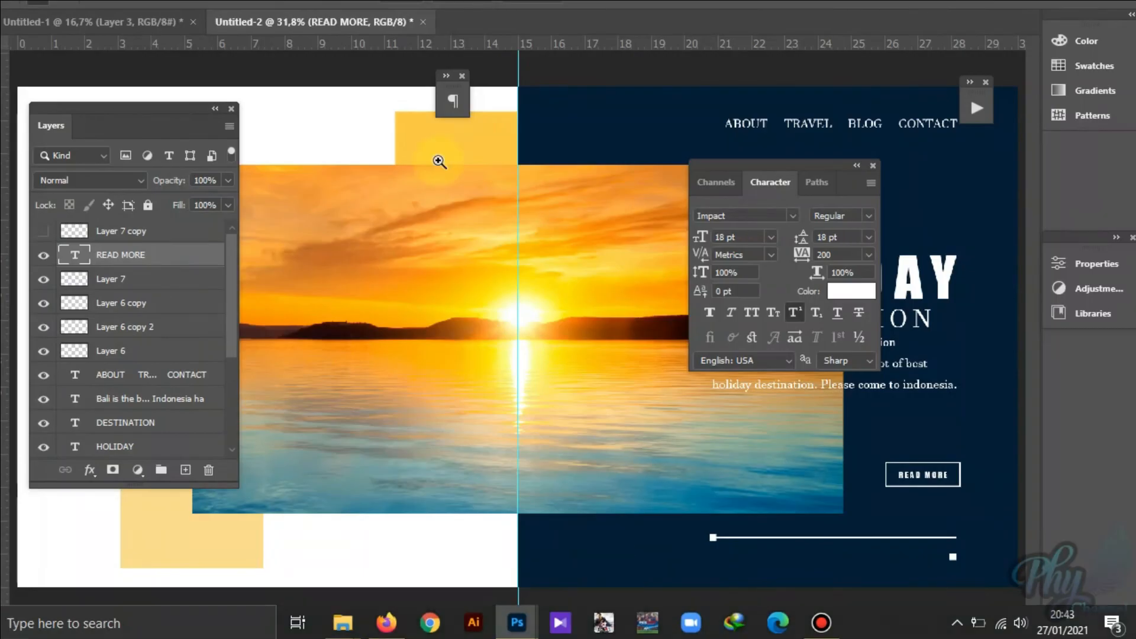
{"action": "left_click", "coordinate": [614, 602]}
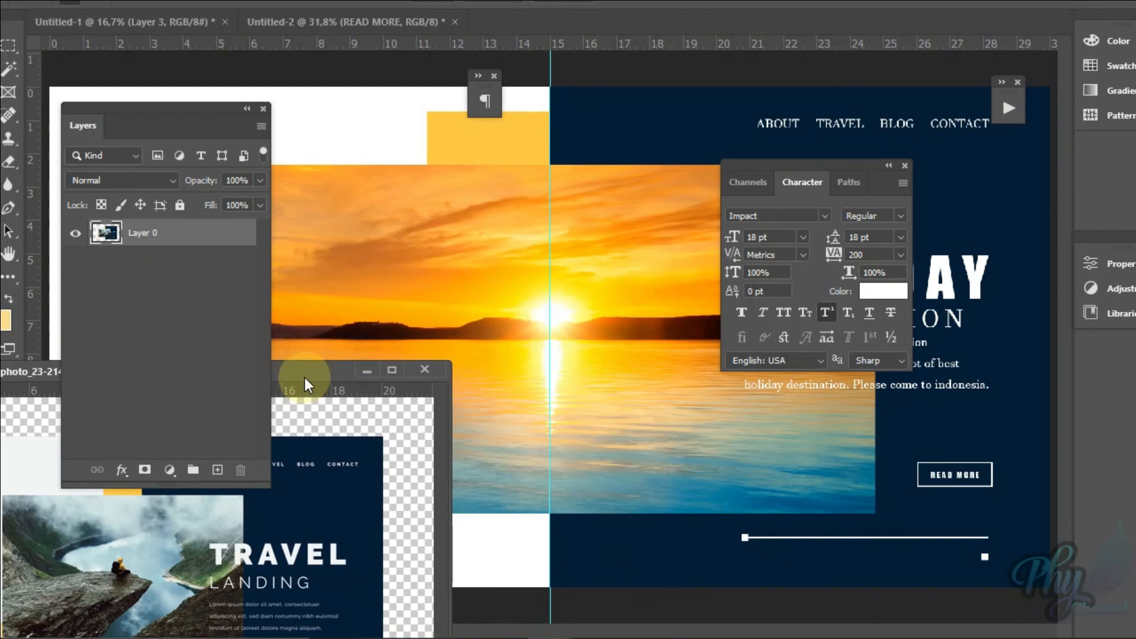
Step: Arrange the reference image window and the Layers panel so the landing page's button and slider line stay visible
{"action": "left_click_drag", "start_coordinate": [305, 385], "coordinate": [744, 328]}
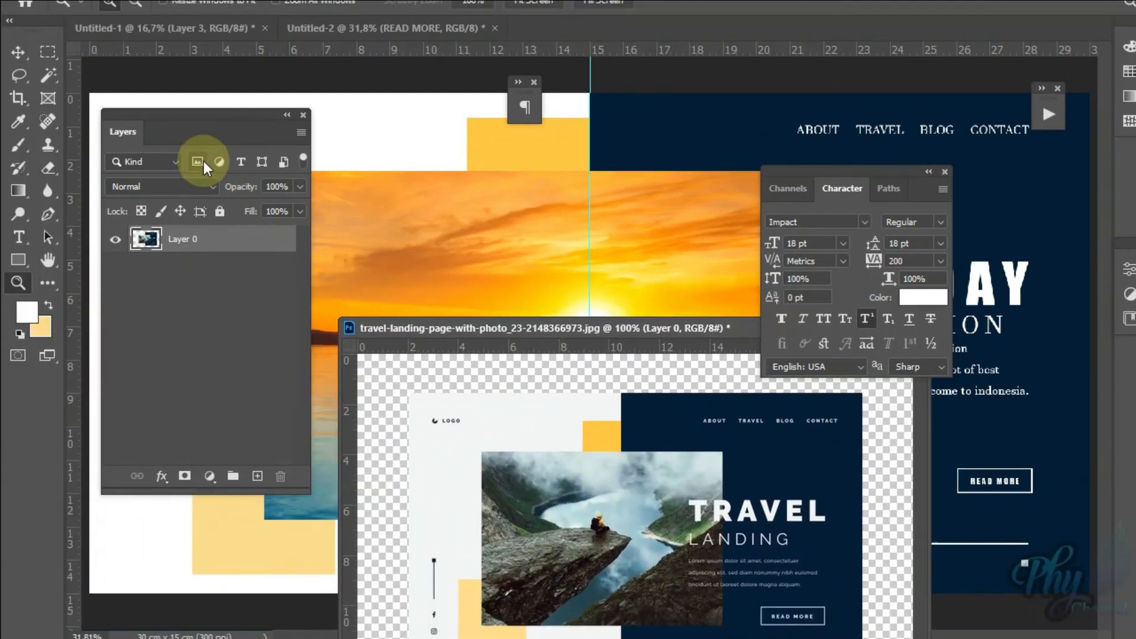
{"action": "left_click_drag", "start_coordinate": [202, 114], "coordinate": [747, 442]}
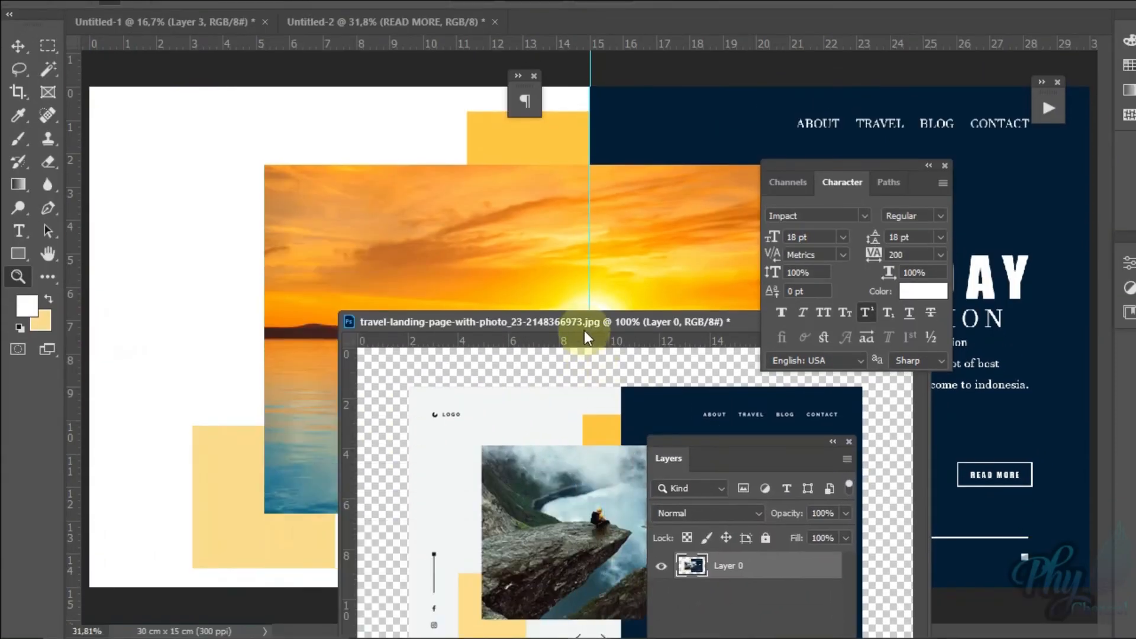
{"action": "left_click_drag", "start_coordinate": [585, 337], "coordinate": [591, 205]}
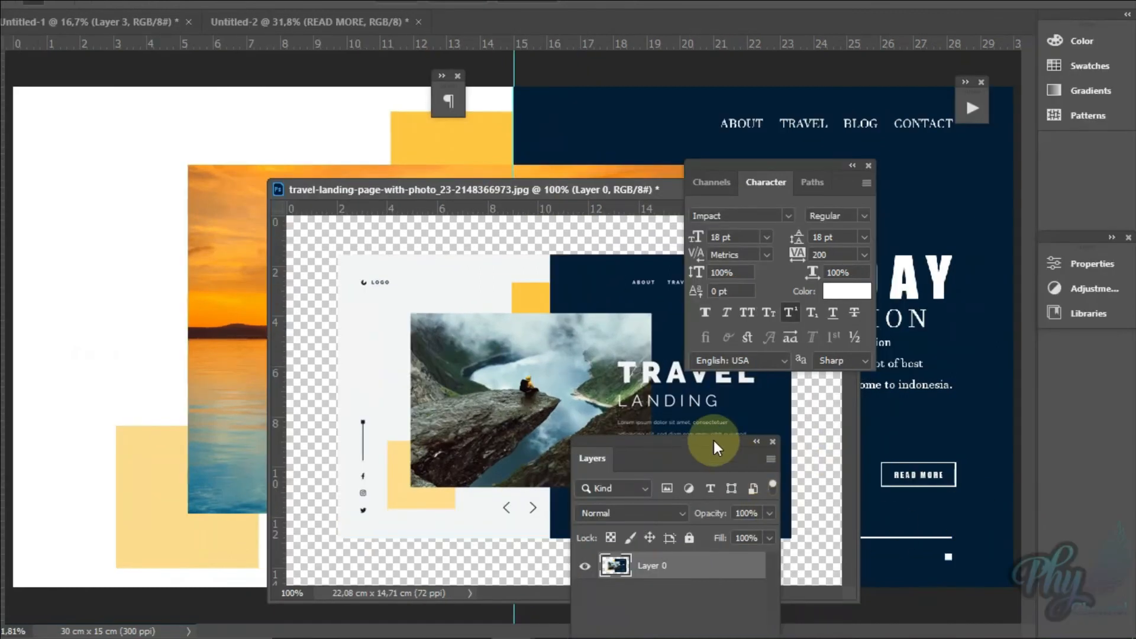
{"action": "left_click_drag", "start_coordinate": [714, 441], "coordinate": [602, 379]}
{"action": "left_click_drag", "start_coordinate": [577, 186], "coordinate": [484, 206]}
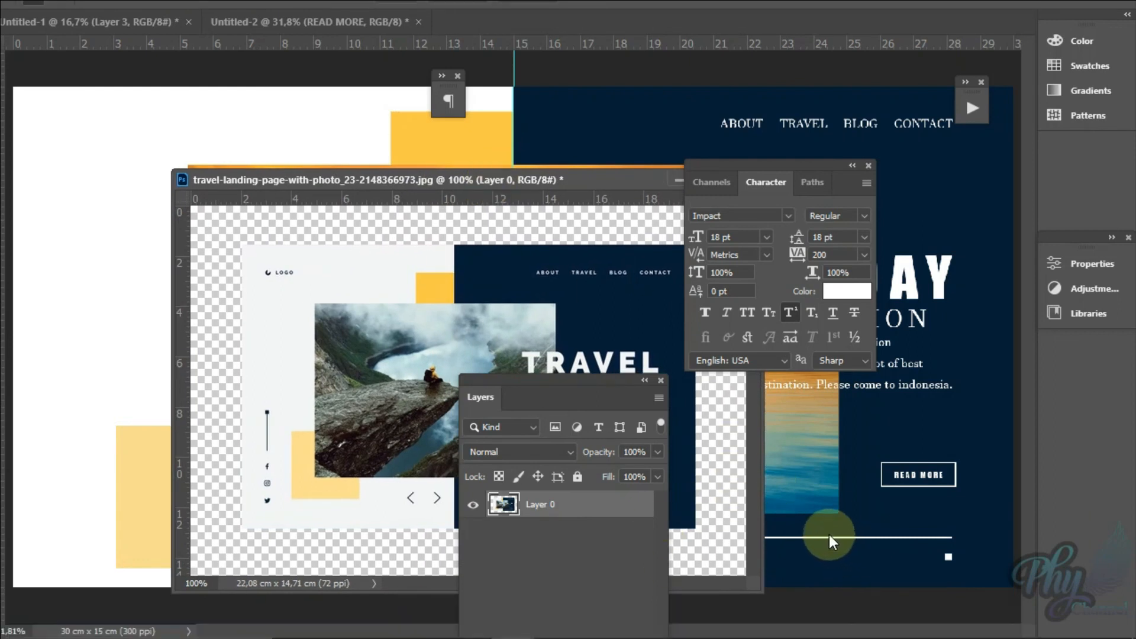
Step: Select the white slider line's layer, Layer 6 copy, by picking it on the canvas
{"action": "right_click", "coordinate": [829, 538]}
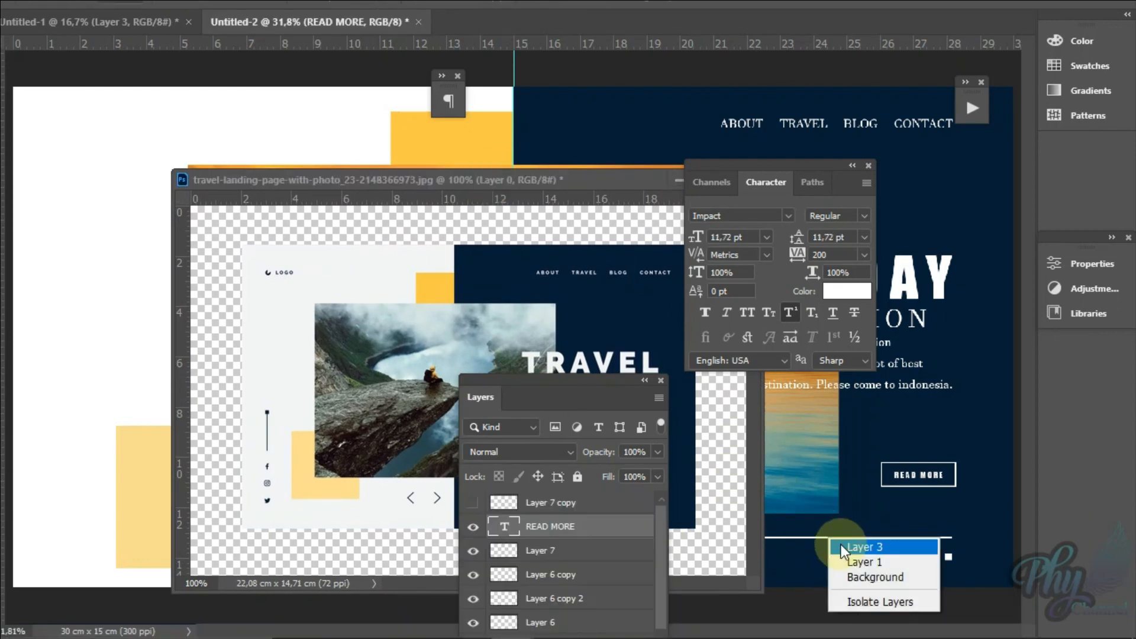
{"action": "left_click", "coordinate": [840, 542]}
{"action": "left_click_drag", "start_coordinate": [582, 378], "coordinate": [542, 329]}
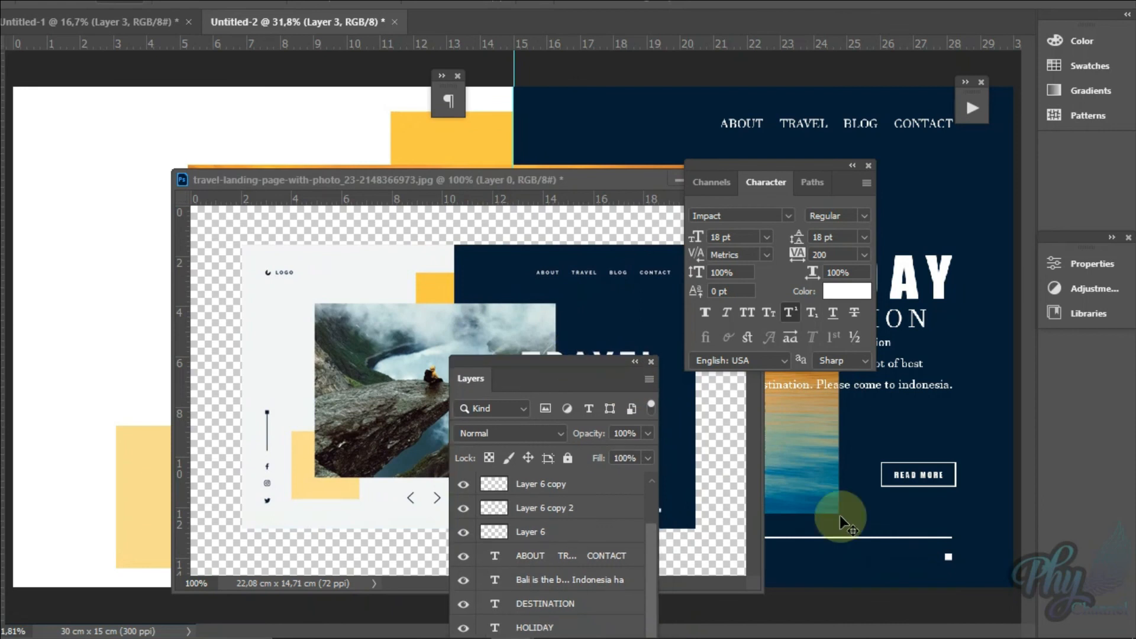
{"action": "key", "text": "z"}
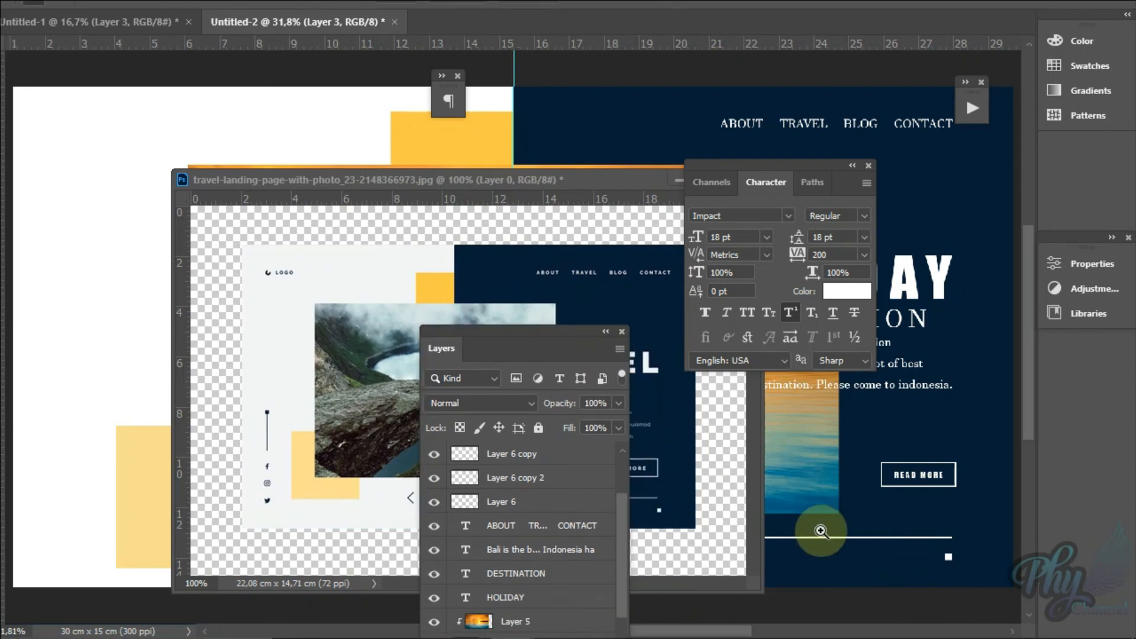
{"action": "left_click", "coordinate": [820, 531]}
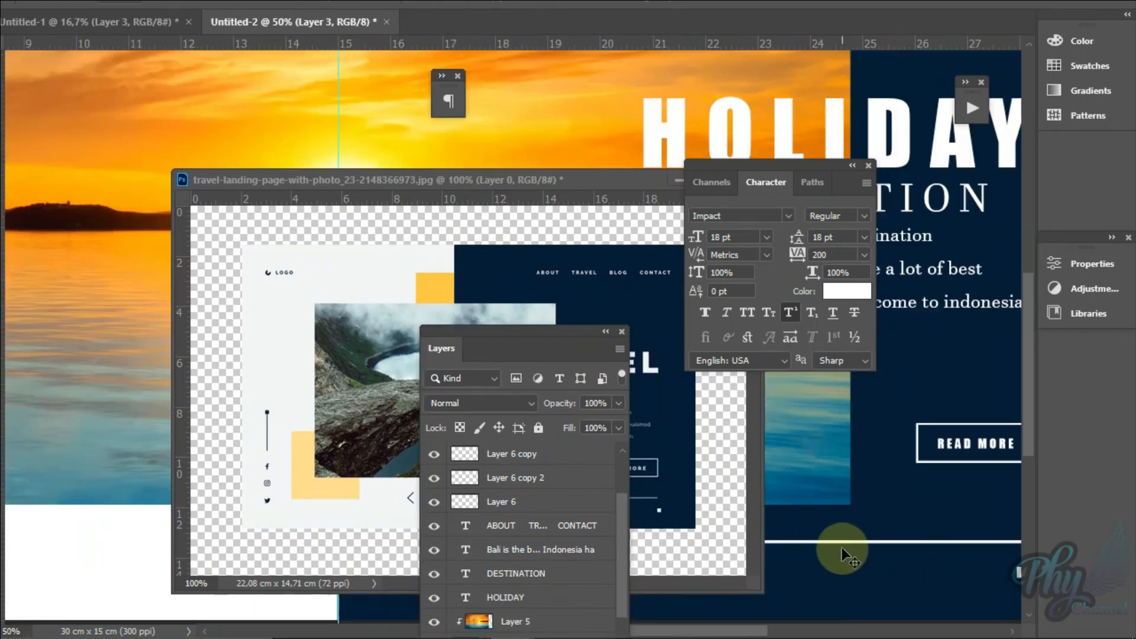
{"action": "right_click", "coordinate": [842, 544]}
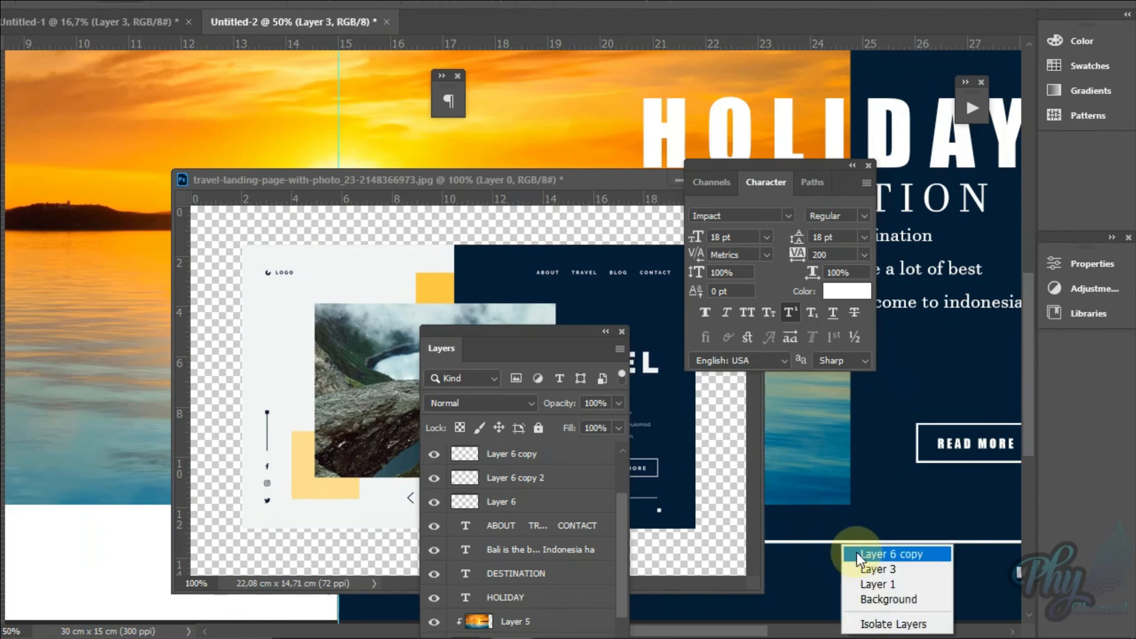
{"action": "left_click", "coordinate": [855, 549]}
Step: Toggle the visibility of Layer 6 copy to check the slider line, and fit the page on screen
{"action": "left_click", "coordinate": [433, 455]}
{"action": "left_click", "coordinate": [433, 455]}
{"action": "left_click", "coordinate": [434, 455]}
{"action": "left_click", "coordinate": [433, 455]}
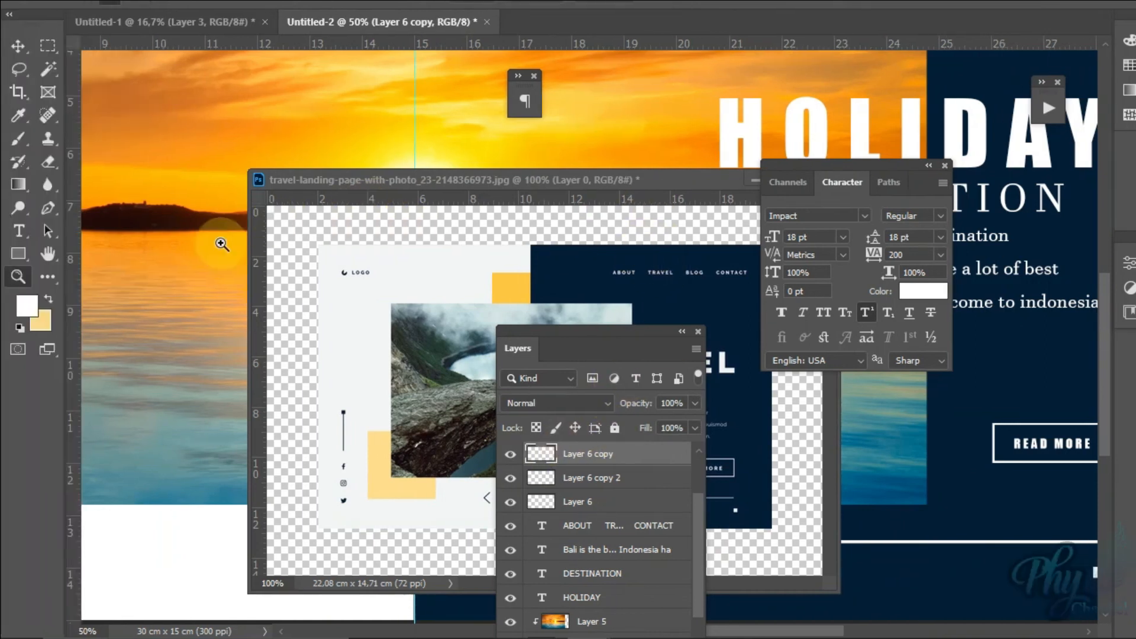
{"action": "right_click", "coordinate": [163, 274]}
{"action": "left_click", "coordinate": [195, 282]}
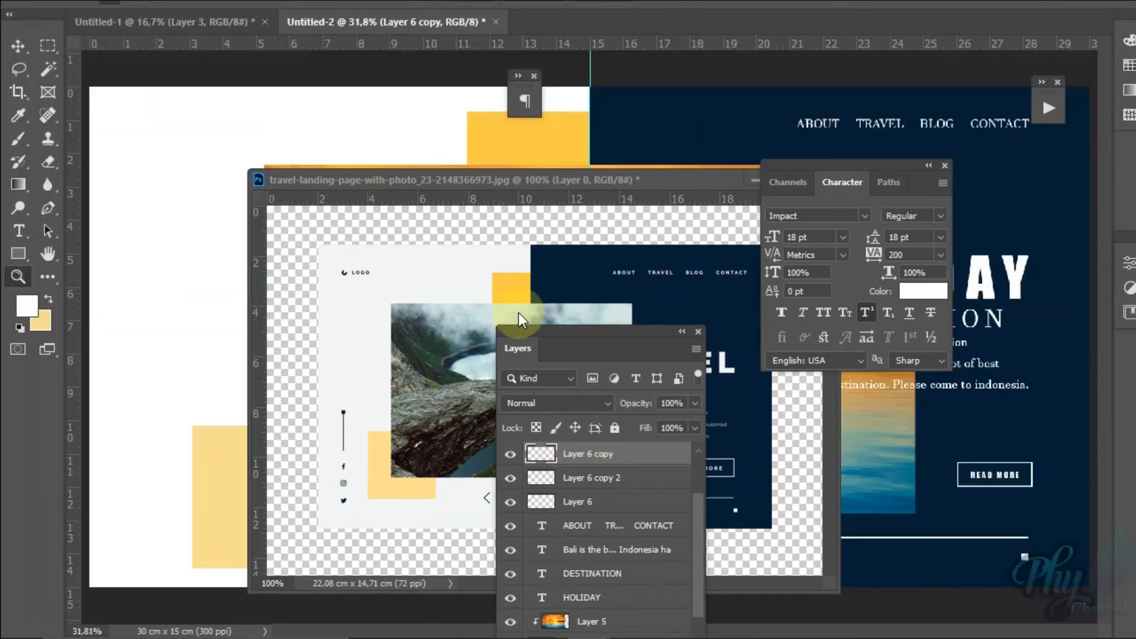
Step: Move the reference image window and Layers panel over the page's navy half, and collapse the Character panel
{"action": "left_click_drag", "start_coordinate": [607, 182], "coordinate": [910, 138]}
{"action": "left_click", "coordinate": [929, 166]}
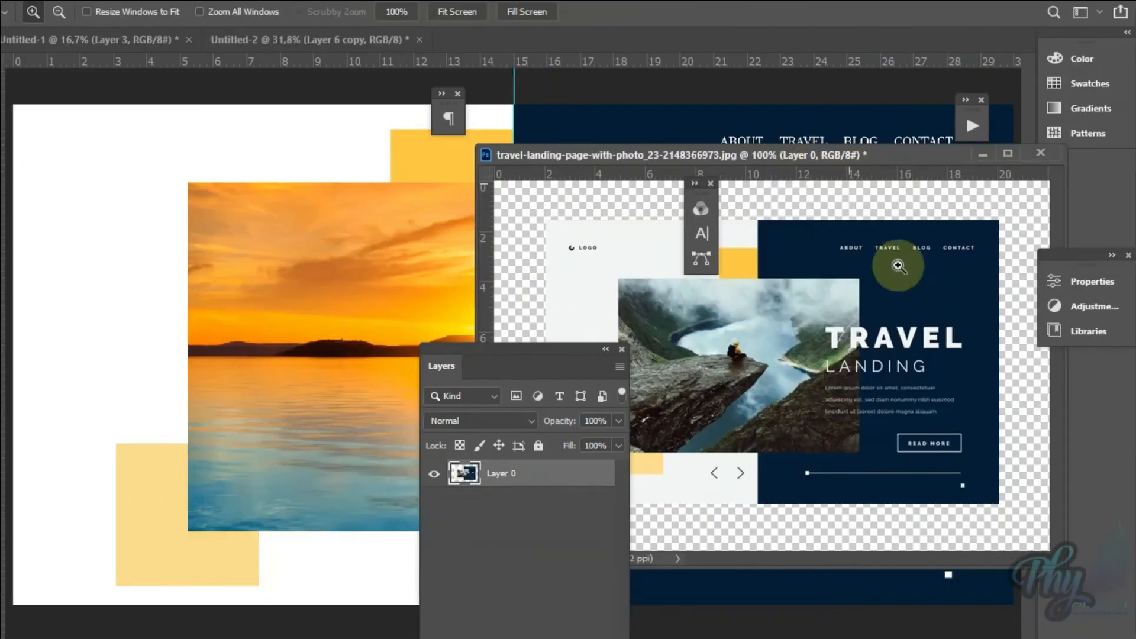
{"action": "left_click_drag", "start_coordinate": [762, 159], "coordinate": [811, 136]}
{"action": "left_click_drag", "start_coordinate": [529, 375], "coordinate": [932, 262]}
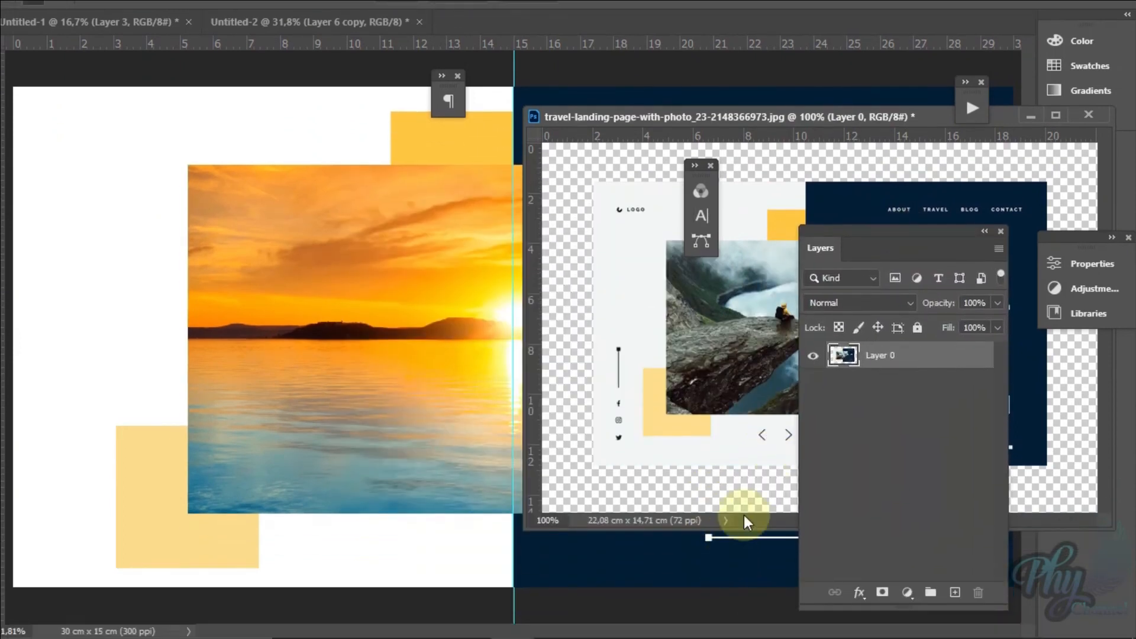
Step: Fit the reference image, reposition and shrink its window beside the sunset photo, and enlarge the area with the logo and vertical line
{"action": "left_click", "coordinate": [693, 415]}
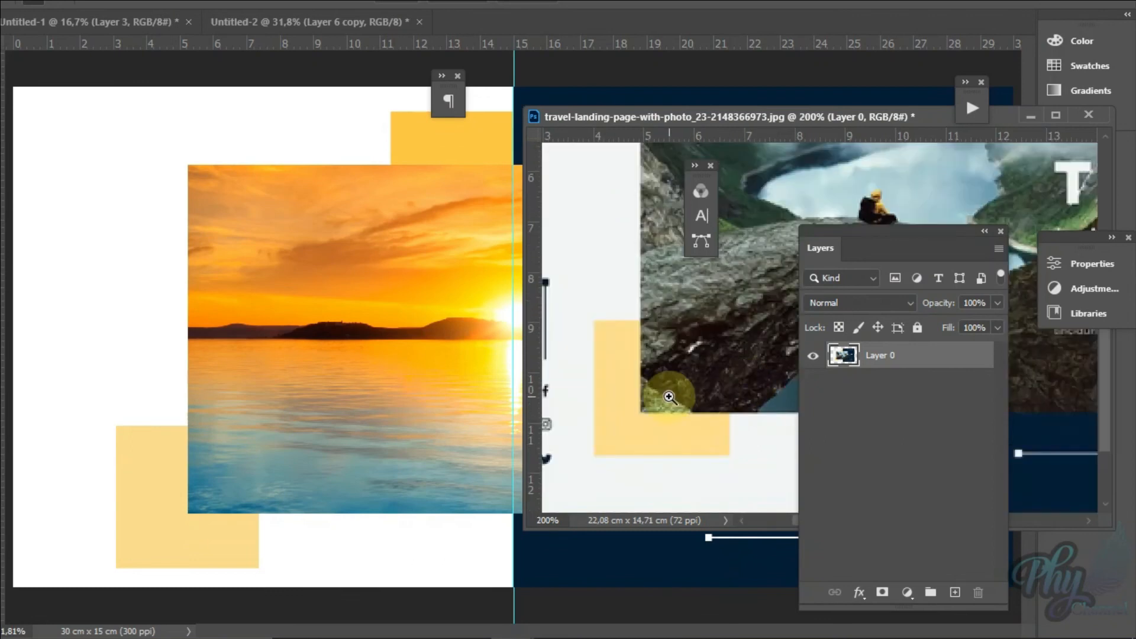
{"action": "right_click", "coordinate": [641, 362]}
{"action": "left_click", "coordinate": [674, 370]}
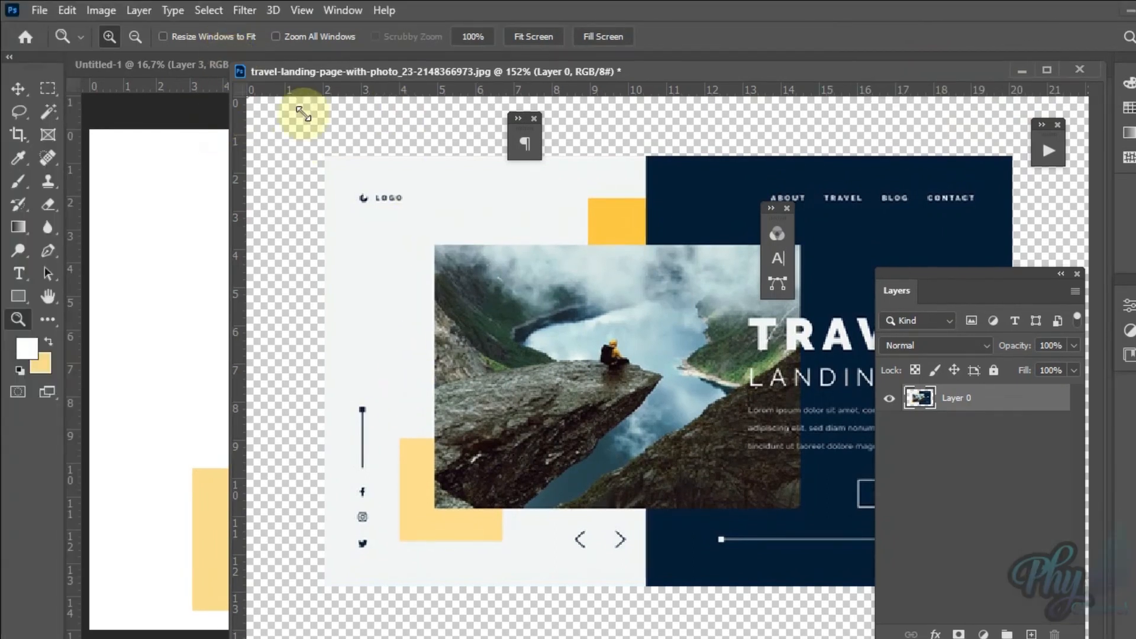
{"action": "left_click_drag", "start_coordinate": [161, 71], "coordinate": [400, 249]}
{"action": "left_click_drag", "start_coordinate": [477, 249], "coordinate": [723, 145]}
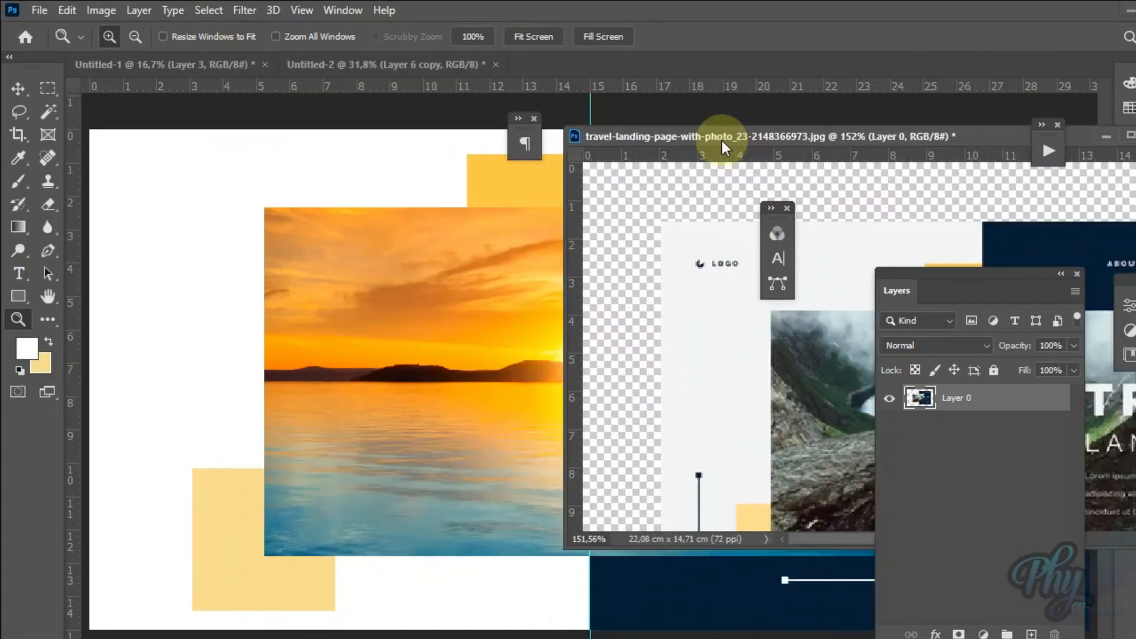
{"action": "left_click", "coordinate": [756, 448]}
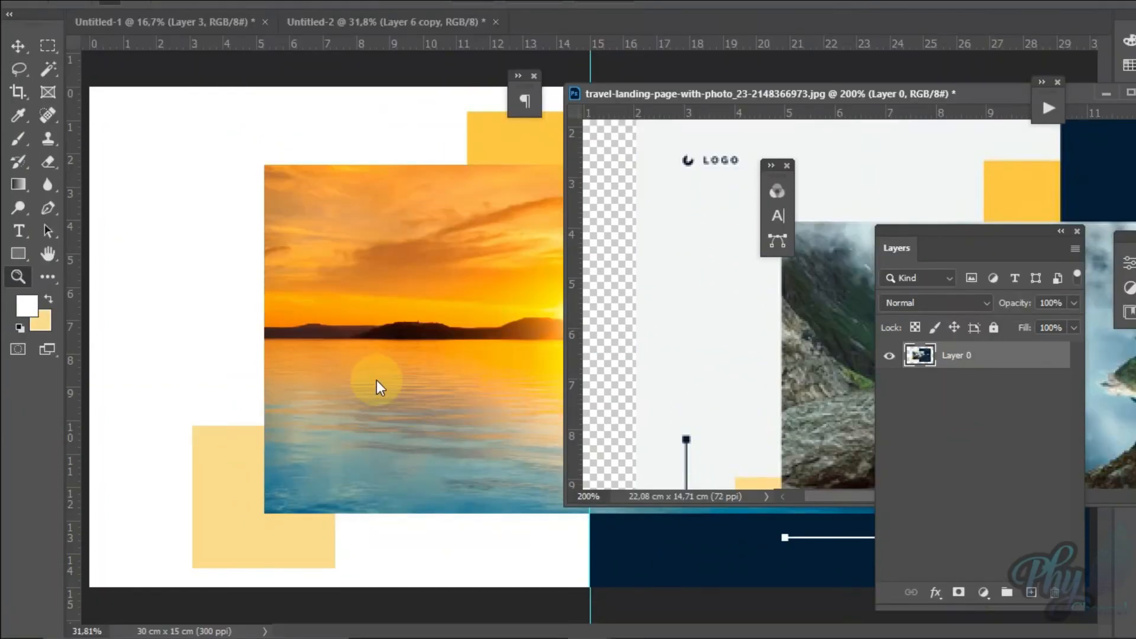
Step: Select Layer 6 copy 2 in the page and move its small white square onto the sunset photo
{"action": "key", "text": "v"}
{"action": "right_click", "coordinate": [375, 362]}
{"action": "left_click", "coordinate": [399, 372]}
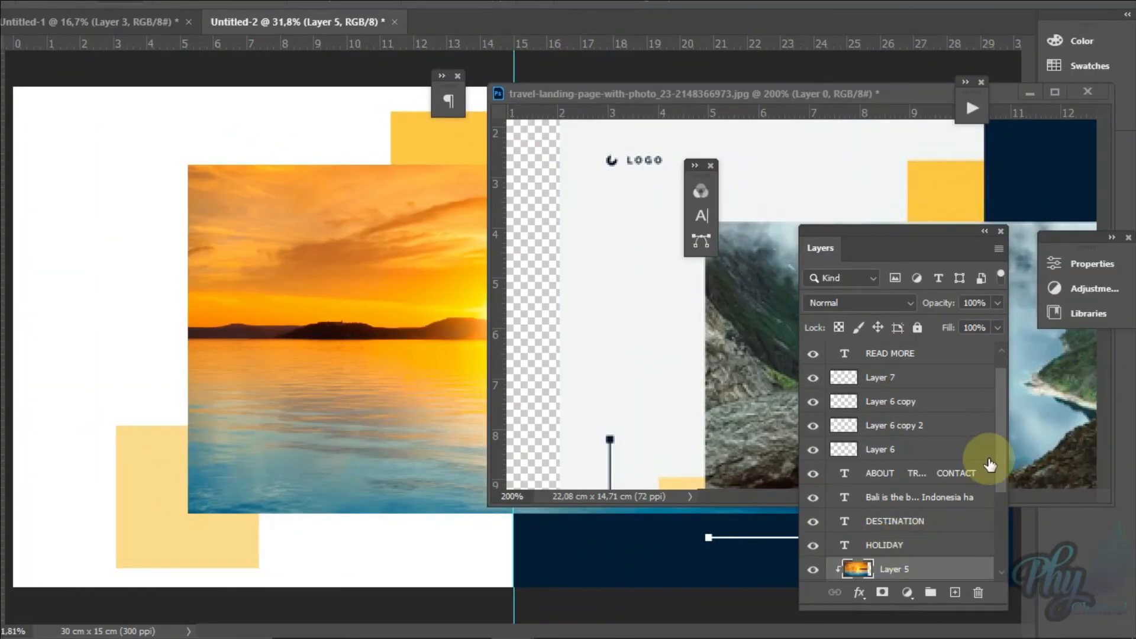
{"action": "left_click", "coordinate": [933, 429]}
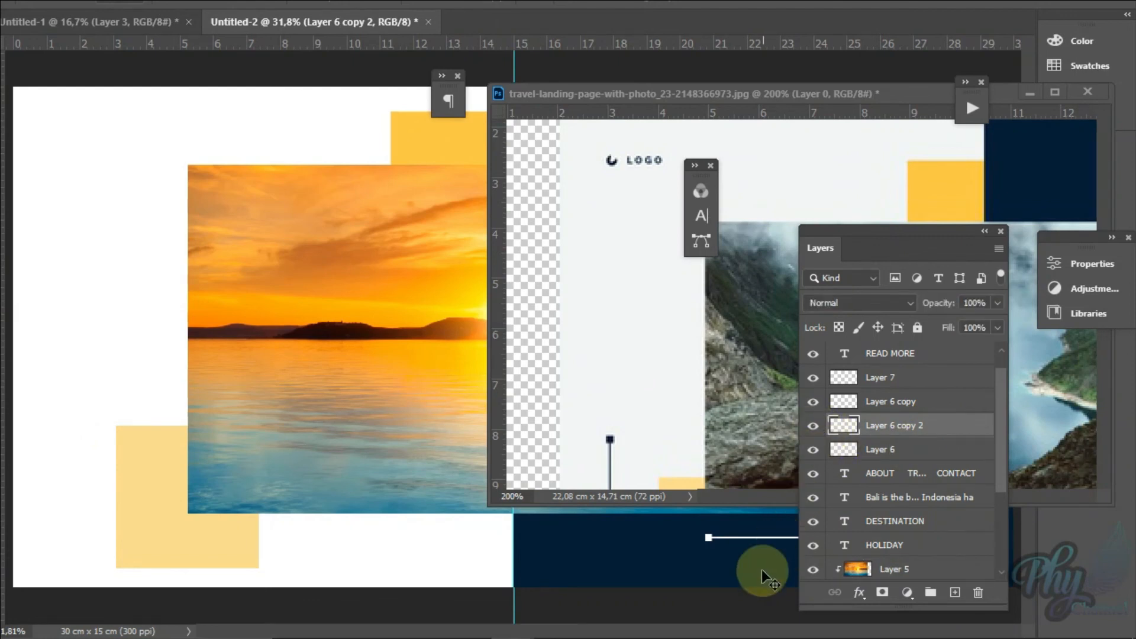
{"action": "left_click_drag", "start_coordinate": [762, 541], "coordinate": [95, 306]}
{"action": "left_click_drag", "start_coordinate": [173, 312], "coordinate": [173, 312]}
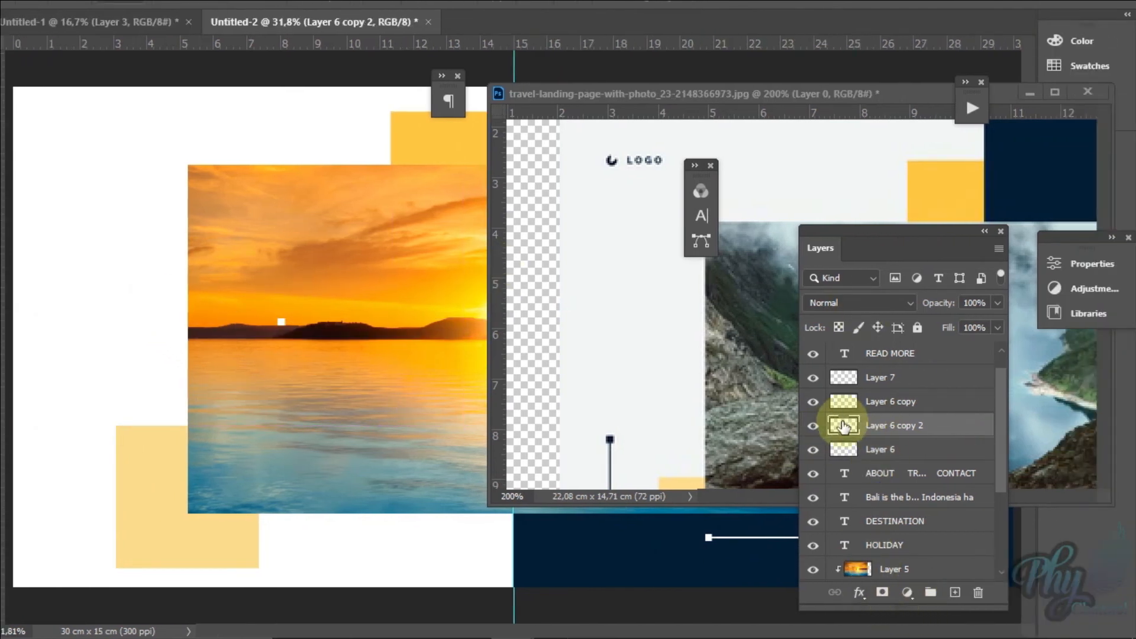
Step: Load the small square's outline as a selection and hide Layer 6 copy 2
{"action": "left_click", "coordinate": [858, 602]}
{"action": "left_click", "coordinate": [858, 601]}
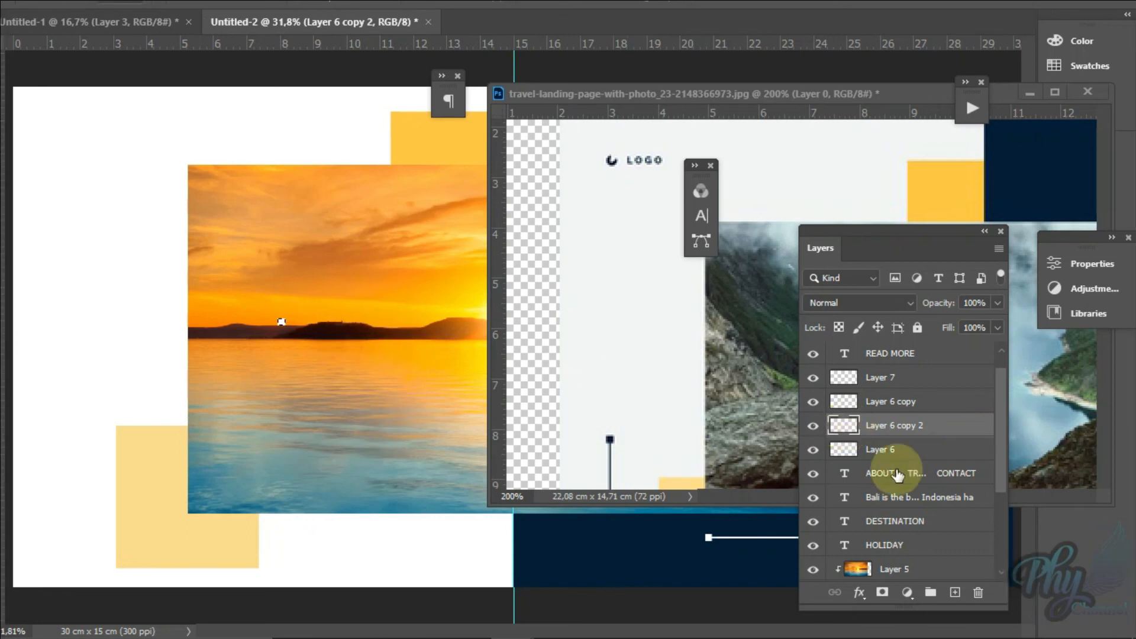
{"action": "left_click", "coordinate": [814, 426]}
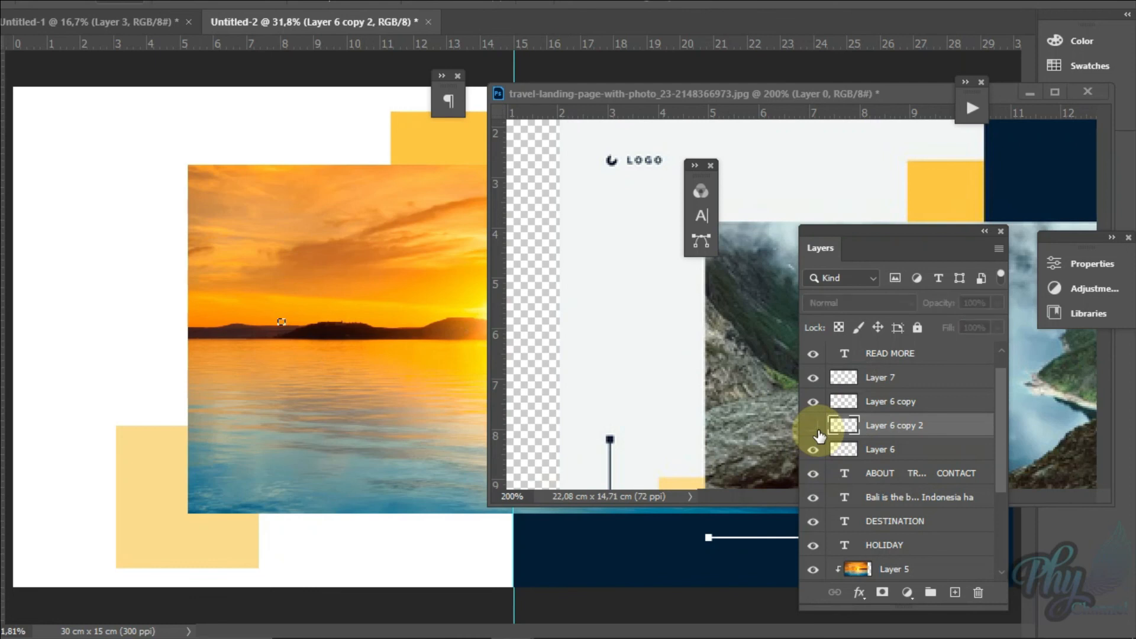
Step: Pick the slider line's layer, Layer 6 copy, on the canvas and toggle layer visibility to tell the line from the square
{"action": "right_click", "coordinate": [758, 538]}
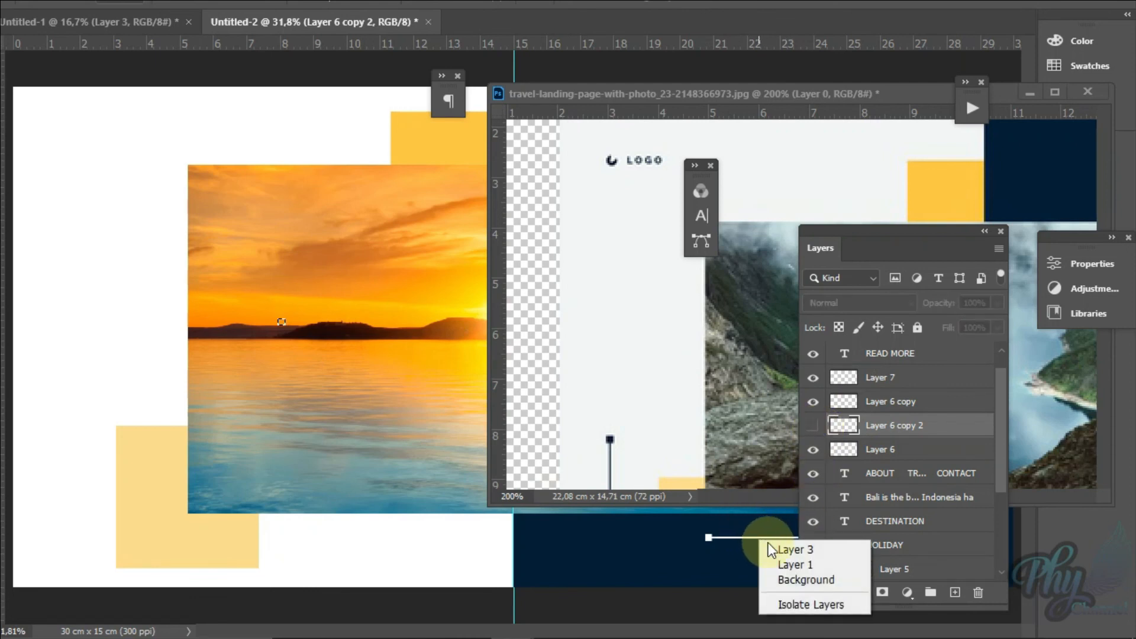
{"action": "right_click", "coordinate": [733, 538]}
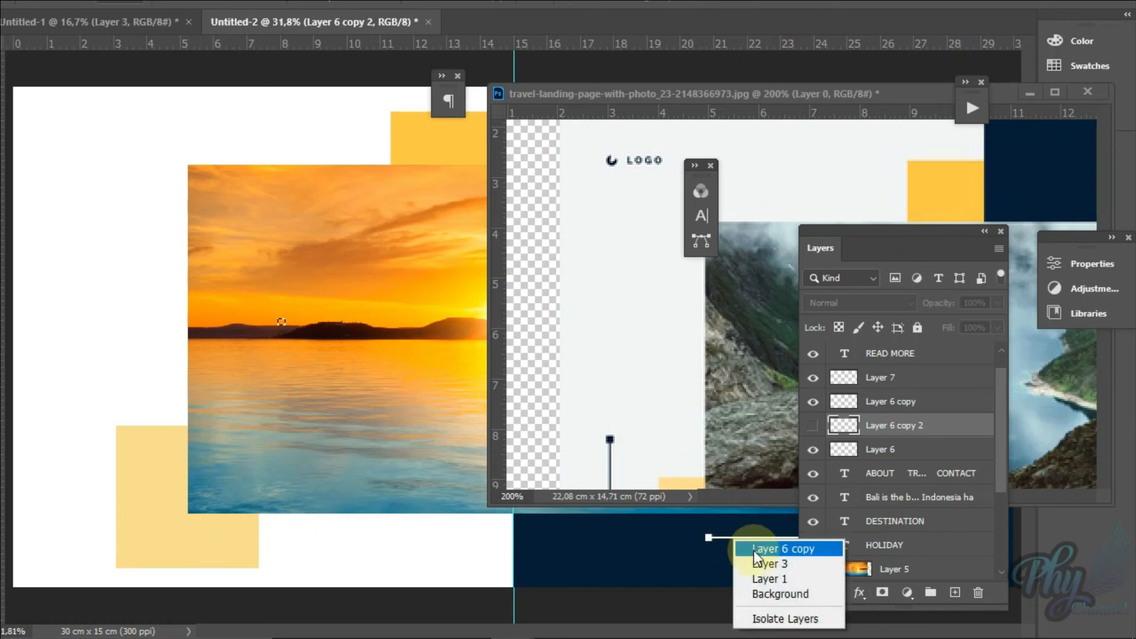
{"action": "left_click", "coordinate": [770, 548]}
{"action": "left_click", "coordinate": [815, 403]}
{"action": "left_click", "coordinate": [815, 402]}
{"action": "left_click", "coordinate": [813, 426]}
{"action": "left_click", "coordinate": [813, 426]}
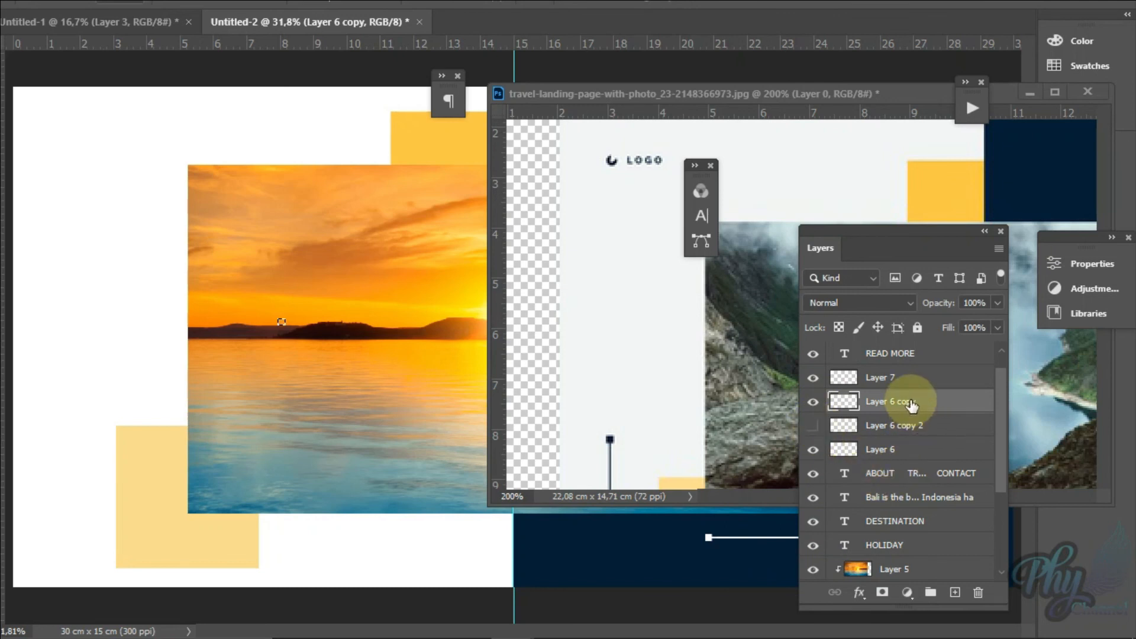
Step: Duplicate Layer 6 copy and move the duplicated slider line onto the page's white half below the photo
{"action": "key", "text": "ctrl+j"}
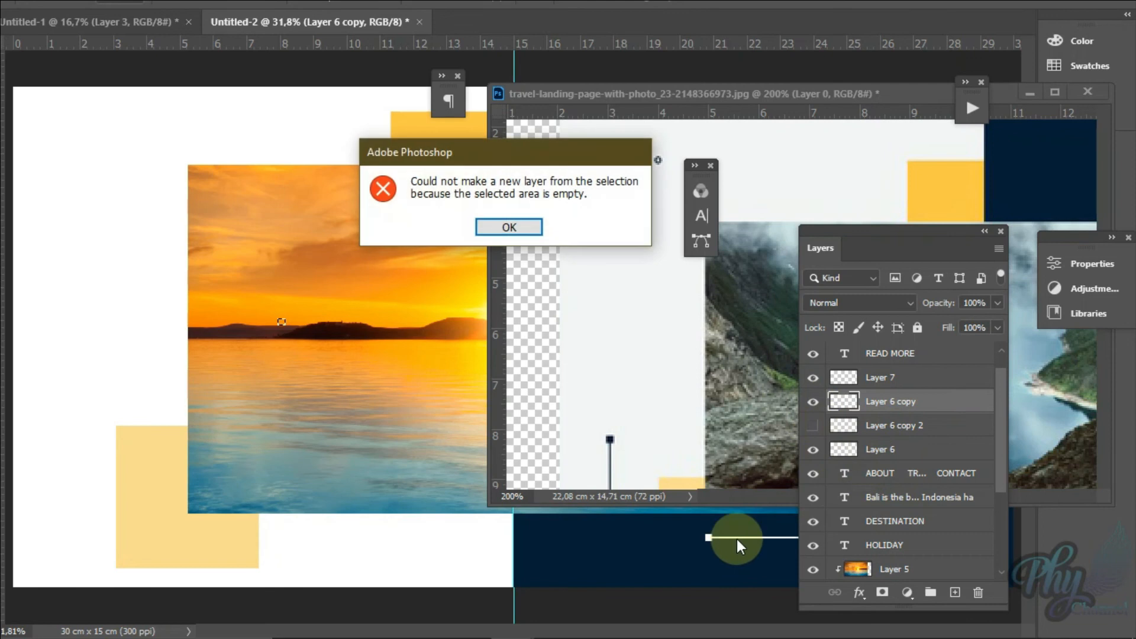
{"action": "left_click", "coordinate": [510, 227]}
{"action": "left_click_drag", "start_coordinate": [876, 403], "coordinate": [954, 592]}
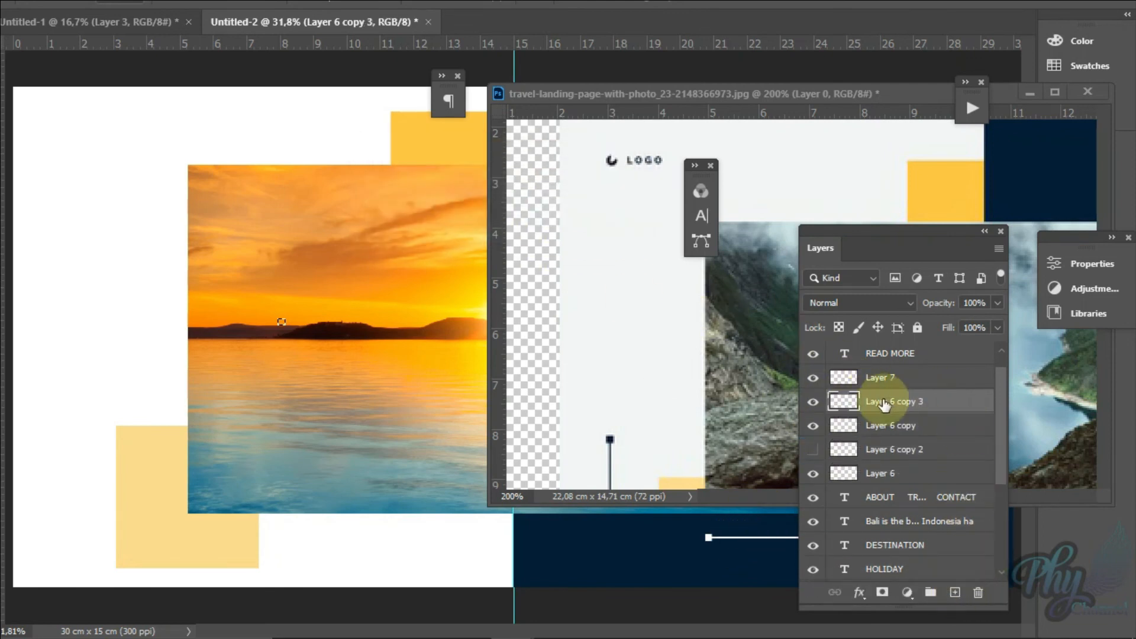
{"action": "left_click_drag", "start_coordinate": [716, 540], "coordinate": [287, 537]}
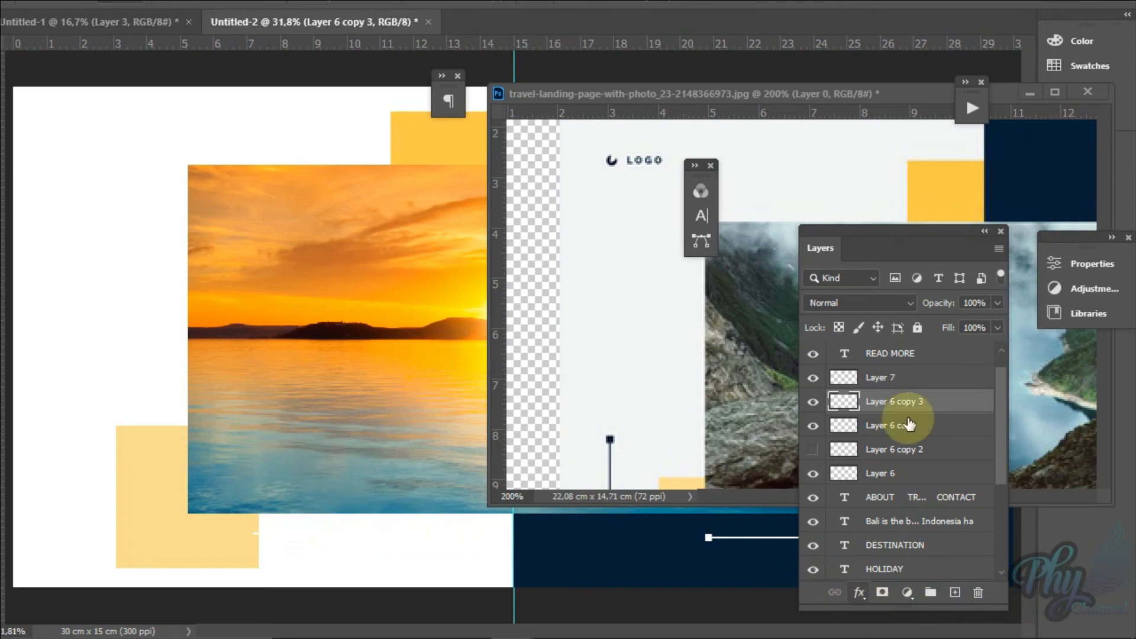
Step: Load the duplicated line's outline as a selection, fill it with black and deselect
{"action": "left_click_drag", "start_coordinate": [910, 424], "coordinate": [840, 408]}
{"action": "left_click", "coordinate": [836, 403], "text": "ctrl"}
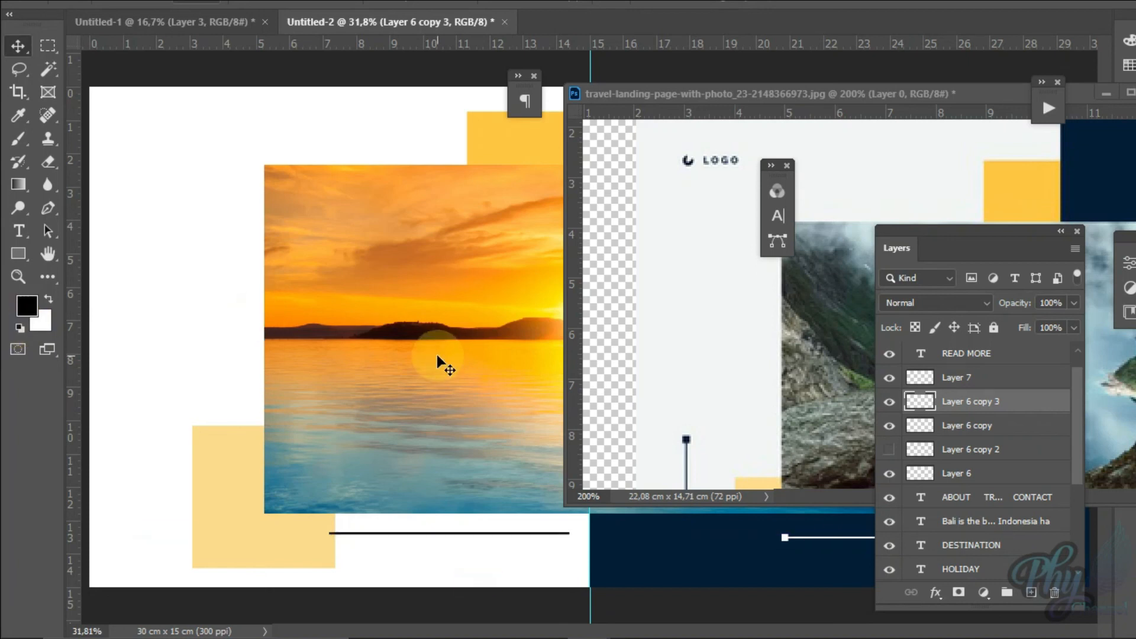
{"action": "key", "text": "z"}
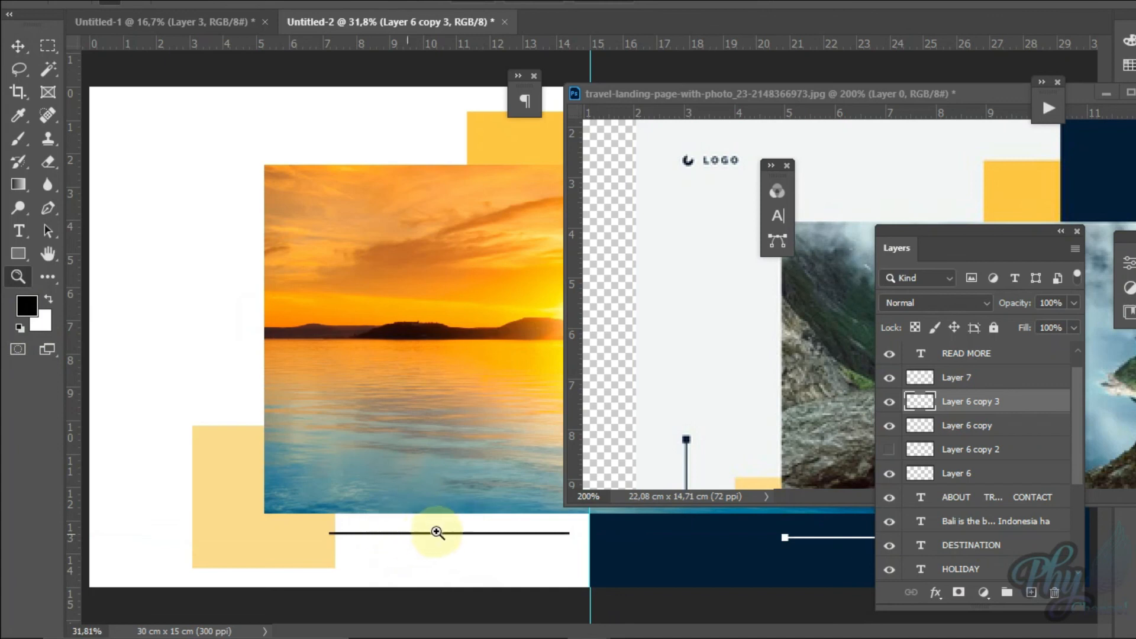
{"action": "key", "text": "v"}
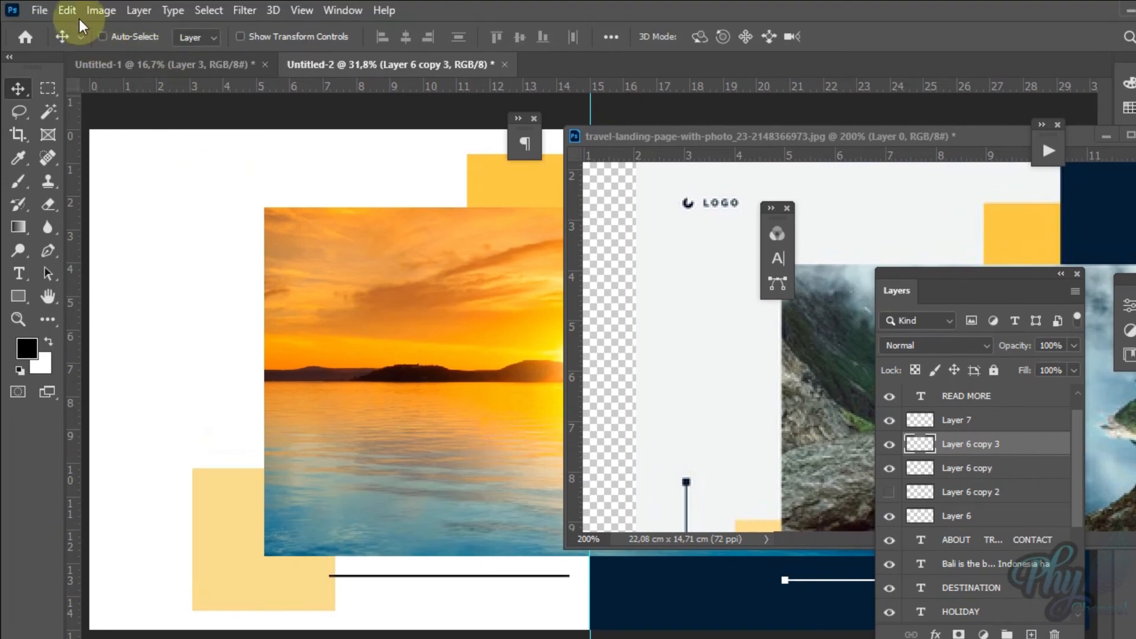
Step: Rotate the black line 90° clockwise and move it into the white margin beside the pale yellow square
{"action": "left_click", "coordinate": [74, 13]}
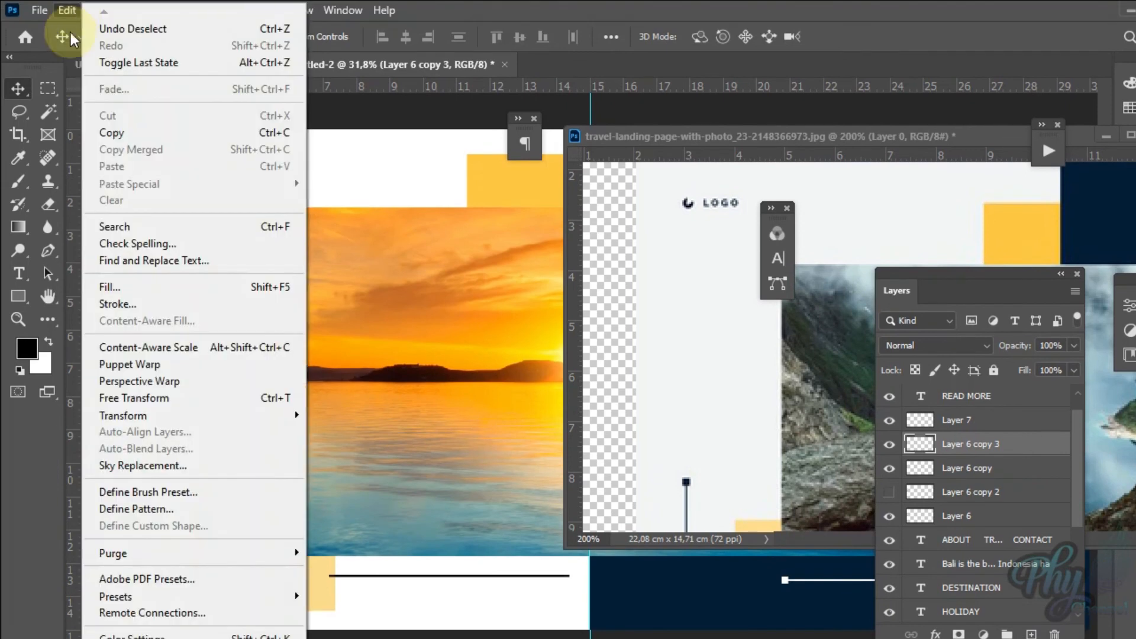
{"action": "mouse_move", "coordinate": [269, 414]}
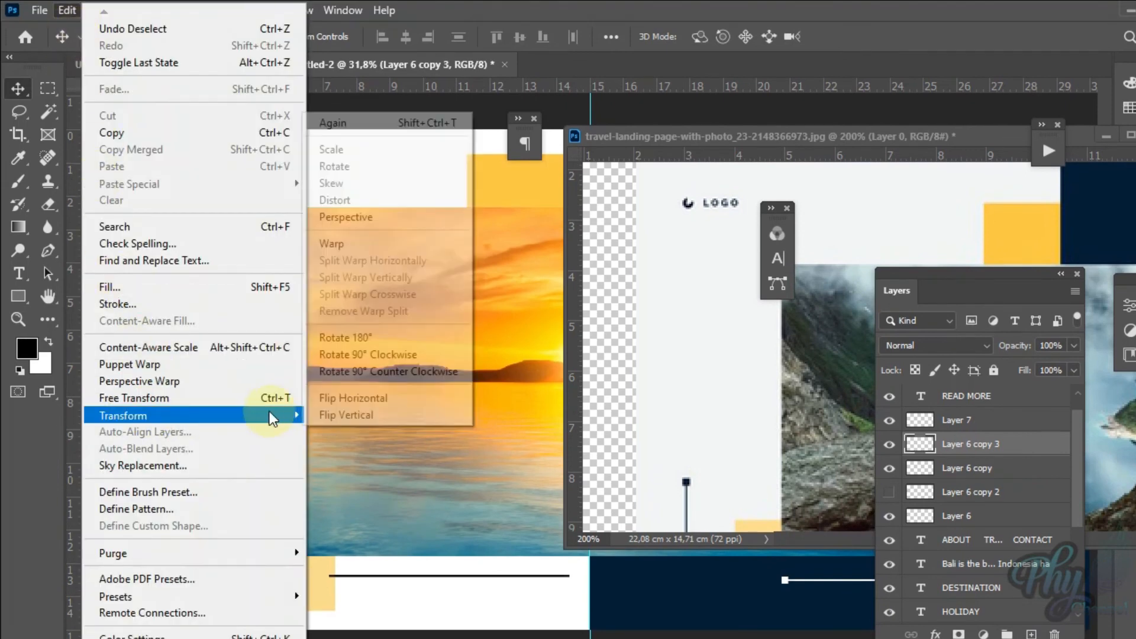
{"action": "left_click", "coordinate": [414, 358]}
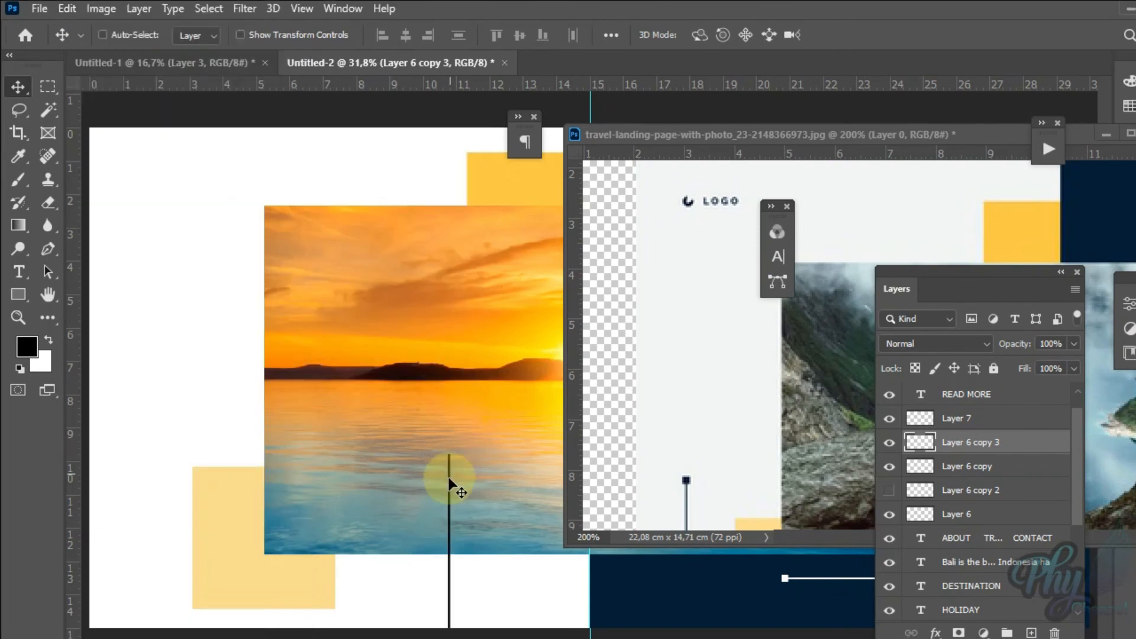
{"action": "left_click_drag", "start_coordinate": [452, 484], "coordinate": [167, 400]}
Step: Fit the whole reference image on screen and move its window so the page's black vertical line stays visible
{"action": "left_click", "coordinate": [695, 326]}
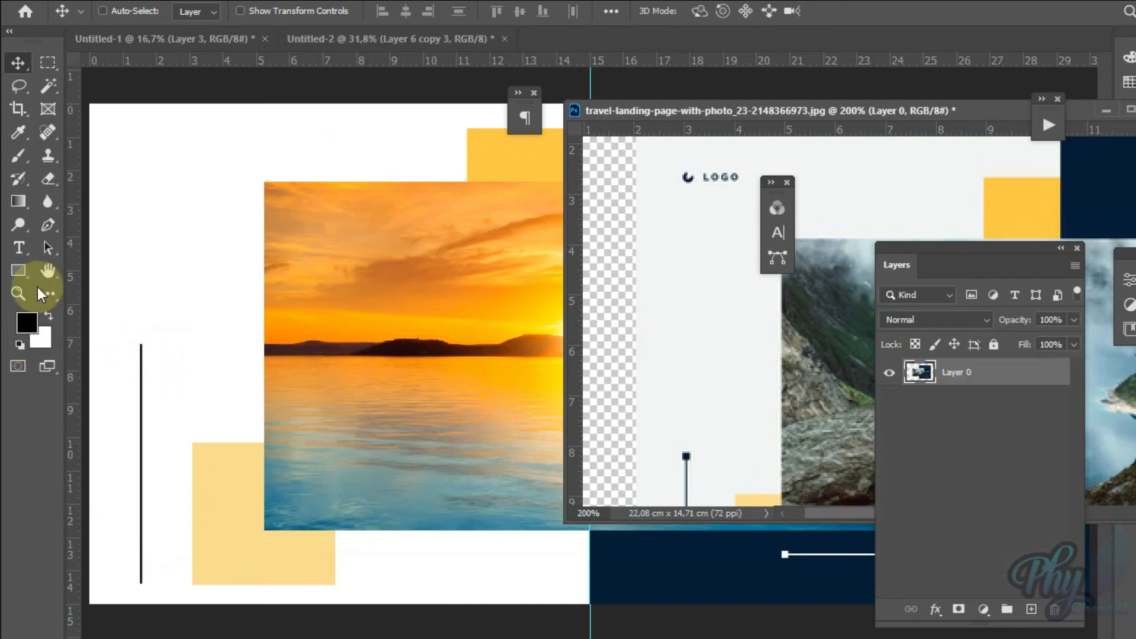
{"action": "left_click", "coordinate": [18, 293]}
{"action": "right_click", "coordinate": [715, 382]}
{"action": "left_click", "coordinate": [742, 392]}
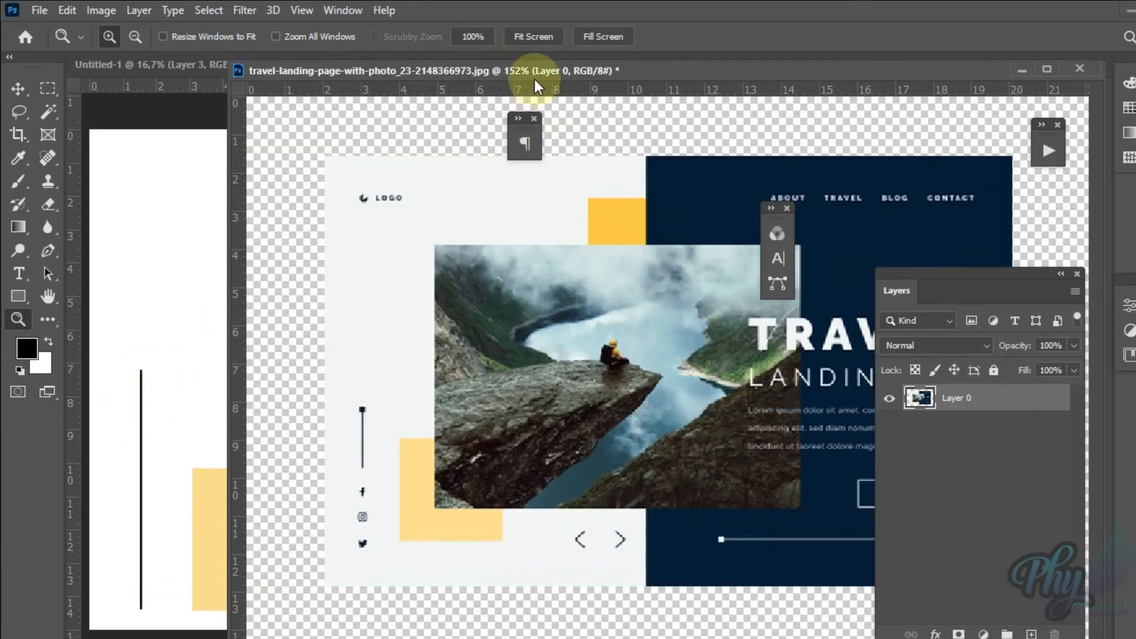
{"action": "left_click_drag", "start_coordinate": [537, 87], "coordinate": [692, 99]}
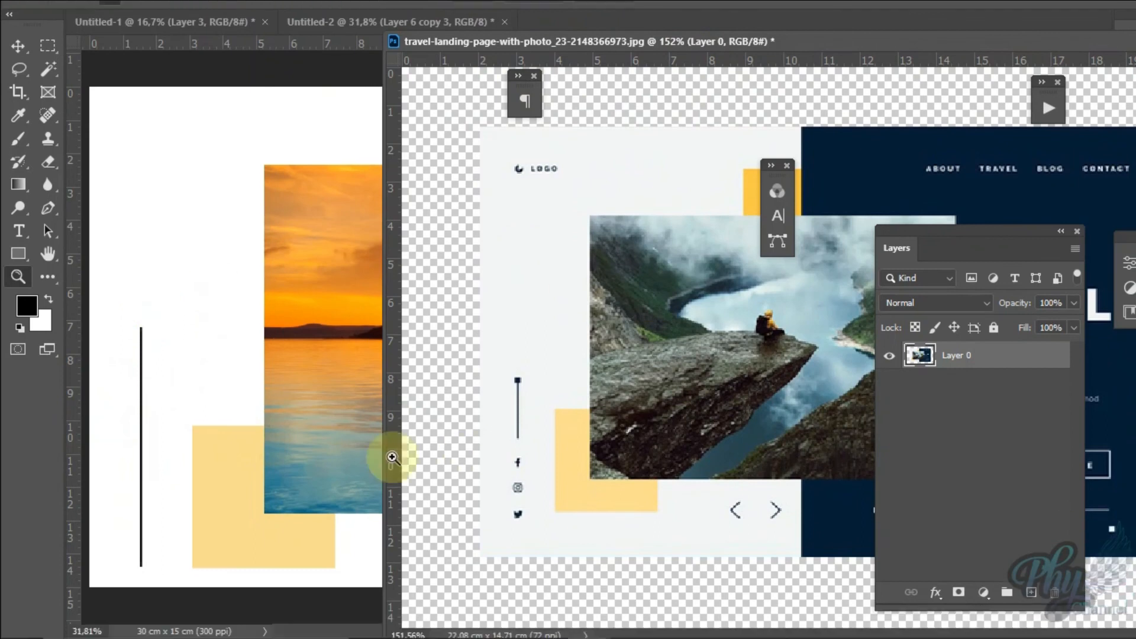
Step: Shorten the black vertical line to about 3.8 cm from its lower end with Free Transform
{"action": "left_click", "coordinate": [213, 414]}
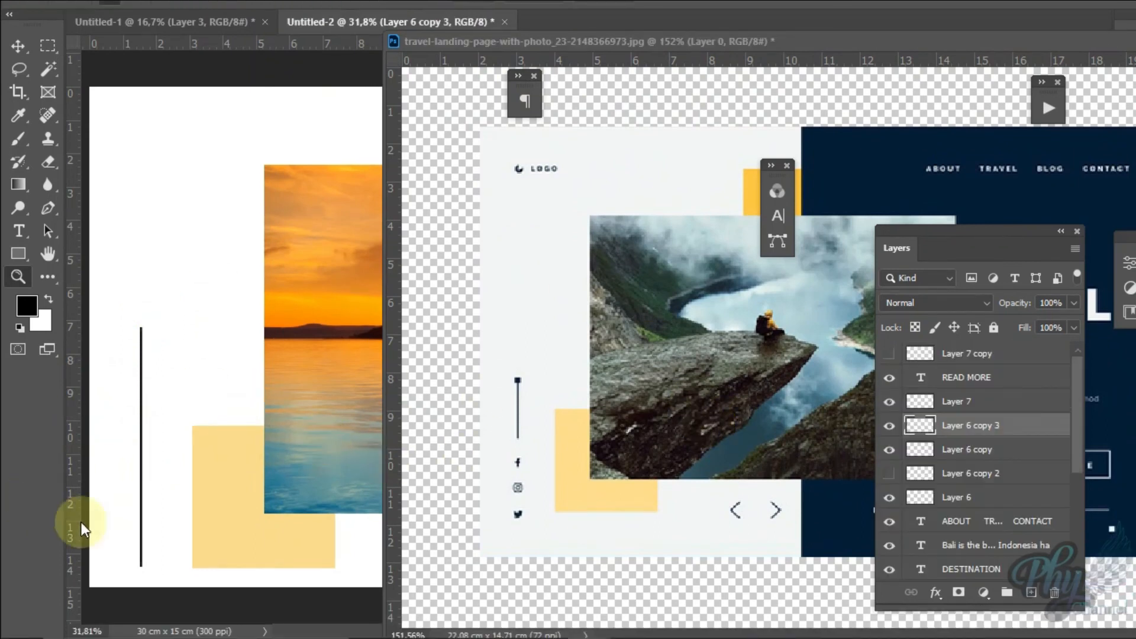
{"action": "left_click_drag", "start_coordinate": [127, 564], "coordinate": [149, 562]}
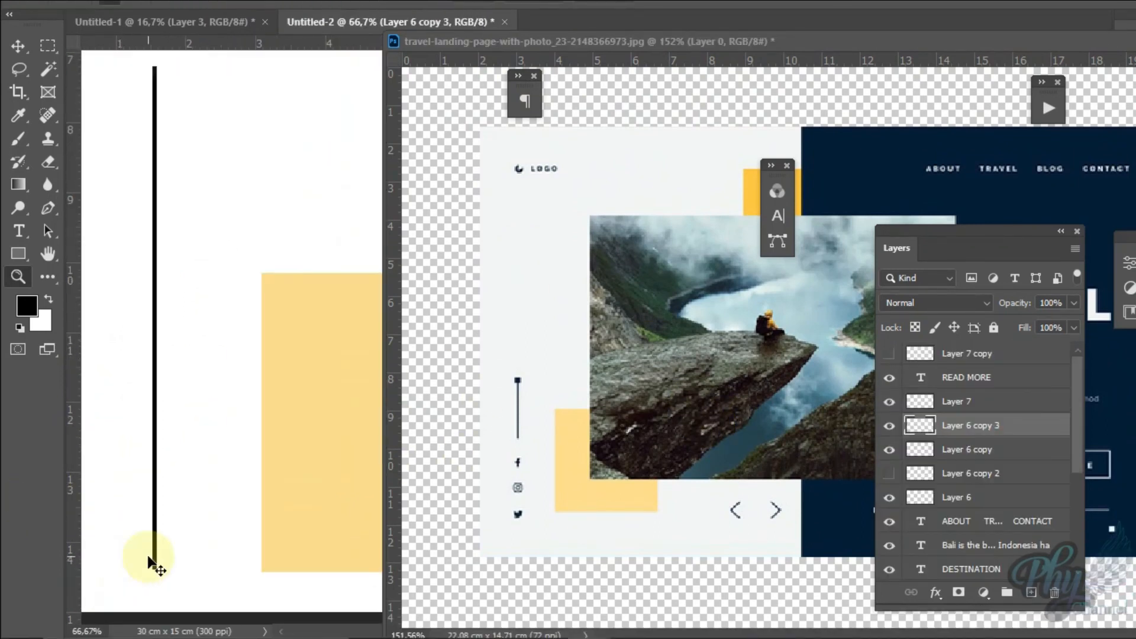
{"action": "key", "text": "ctrl+t"}
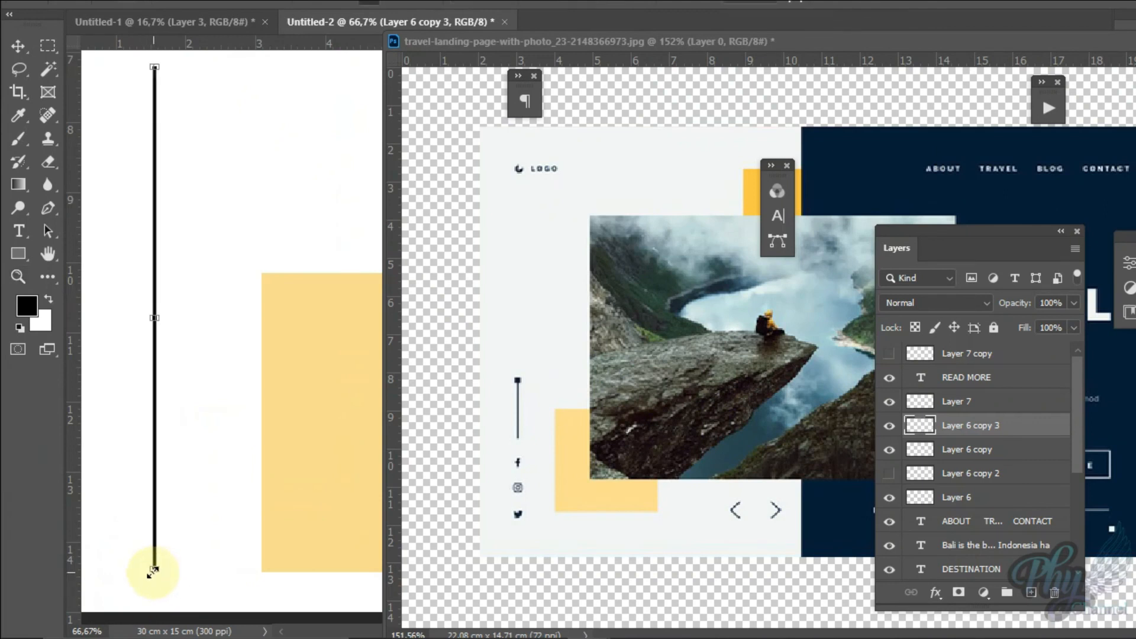
{"action": "left_click_drag", "start_coordinate": [154, 571], "coordinate": [183, 334]}
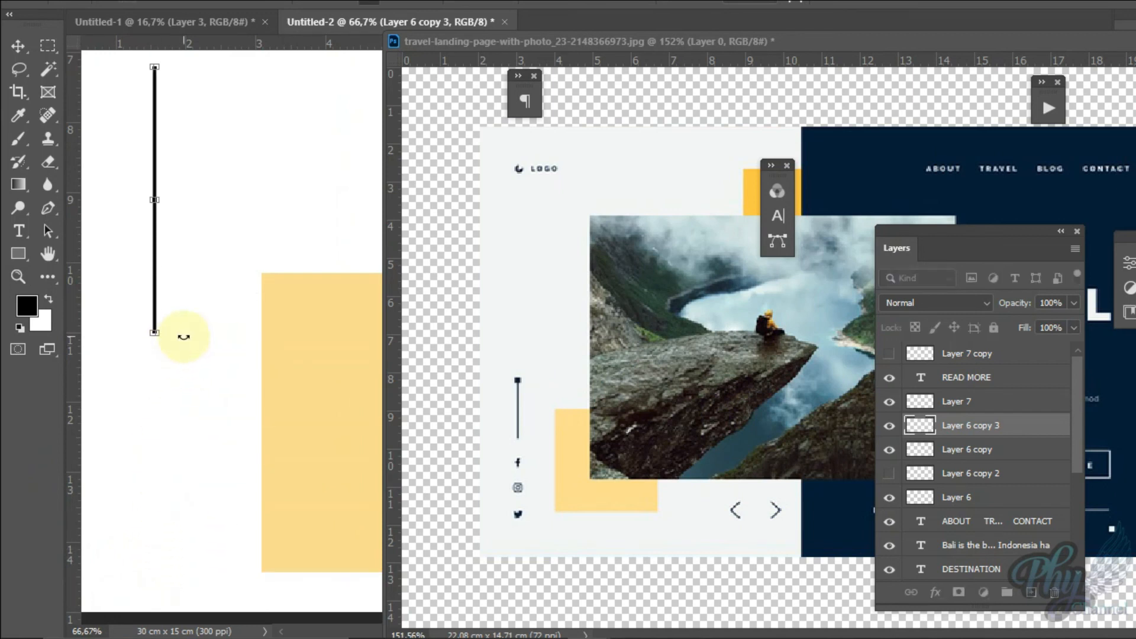
{"action": "key", "text": "Return"}
Step: Unhide Layer 6 copy 2 and place its small square, filled with black, on the vertical line's upper end
{"action": "key", "text": "z"}
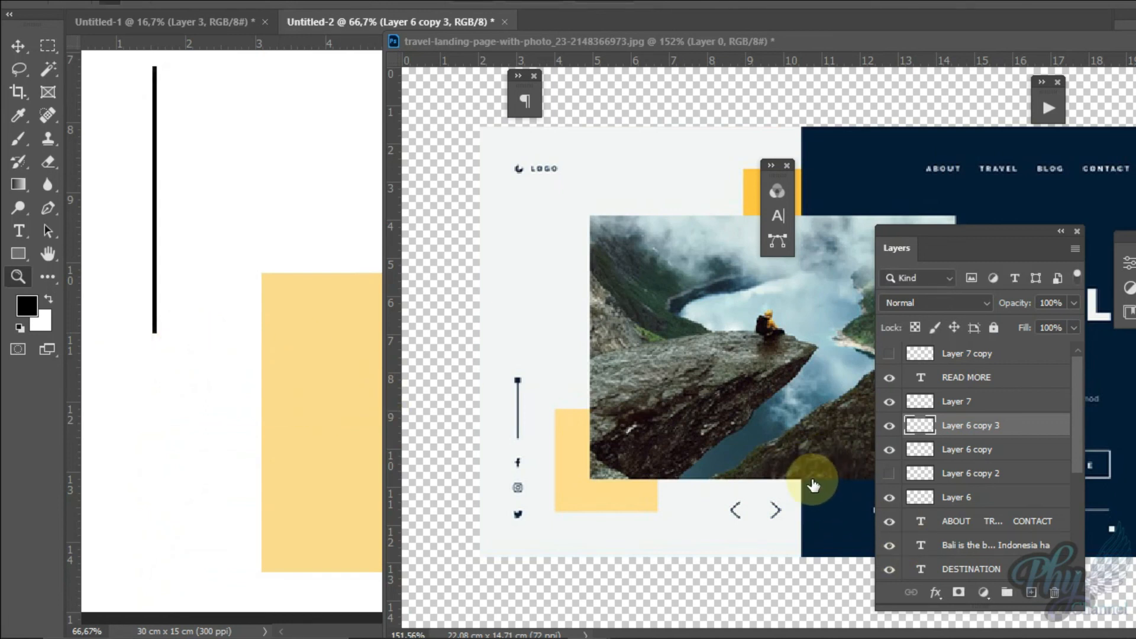
{"action": "left_click", "coordinate": [890, 474]}
{"action": "left_click", "coordinate": [994, 473]}
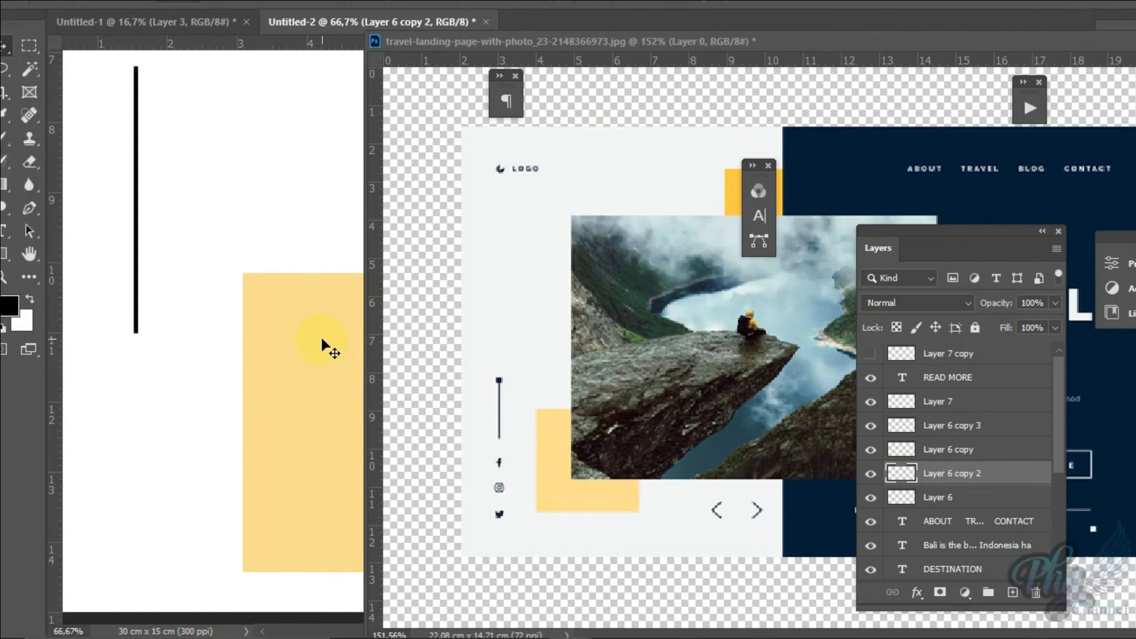
{"action": "left_click_drag", "start_coordinate": [261, 342], "coordinate": [196, 367]}
{"action": "left_click_drag", "start_coordinate": [920, 474], "coordinate": [925, 479]}
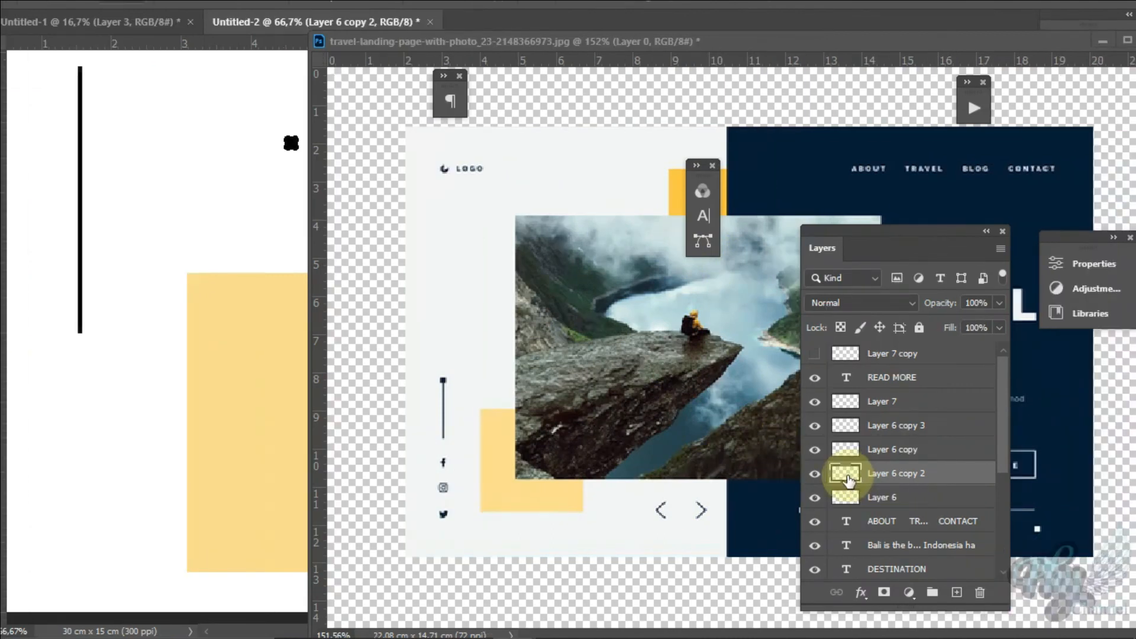
{"action": "left_click_drag", "start_coordinate": [849, 481], "coordinate": [154, 126]}
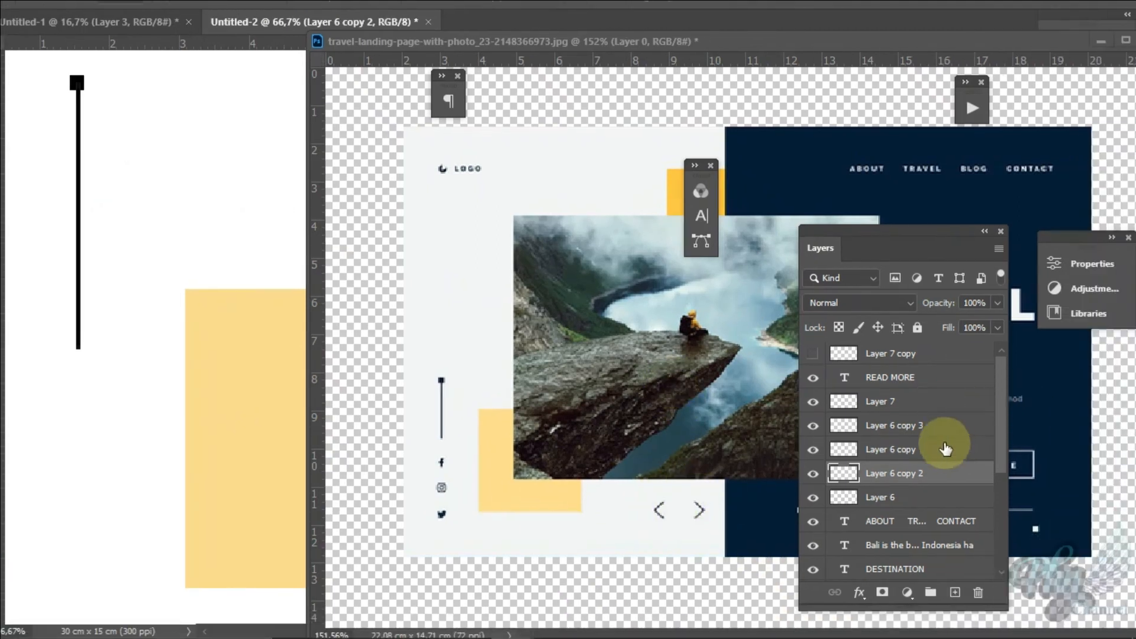
Step: Add a black "< >" text on a new layer above Layer 7, in the white margin below the vertical line
{"action": "left_click", "coordinate": [1001, 412]}
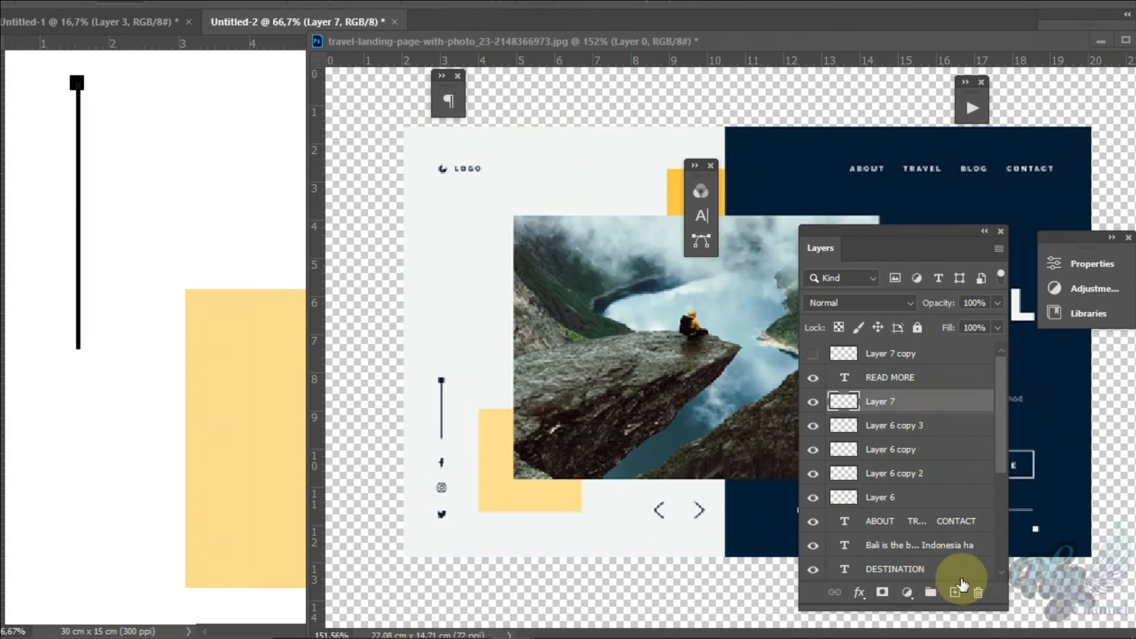
{"action": "left_click", "coordinate": [955, 594]}
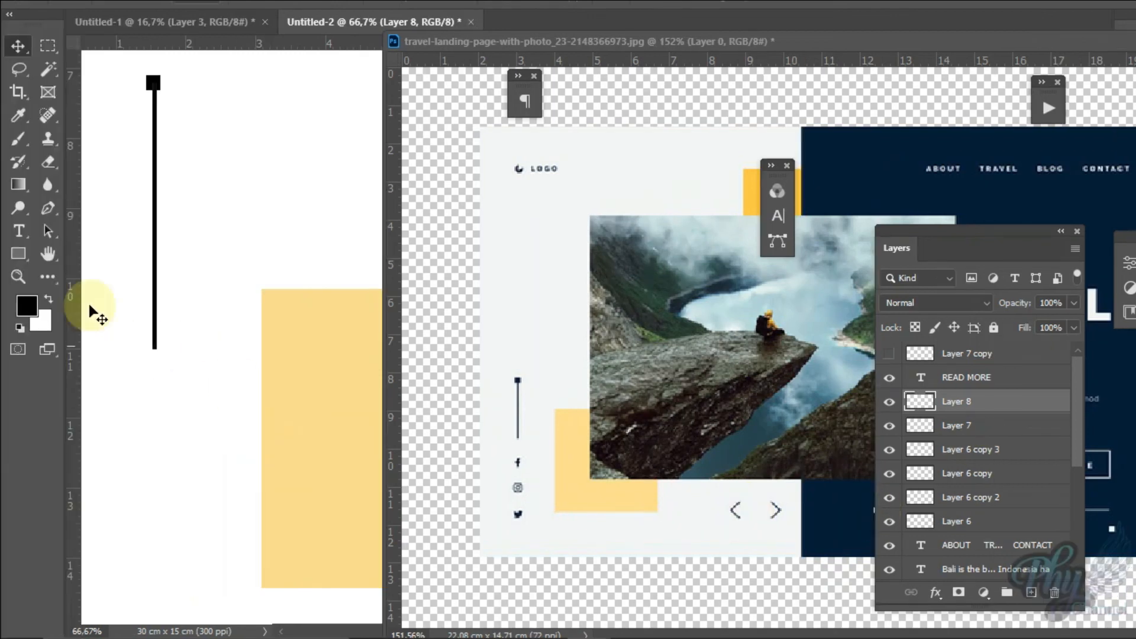
{"action": "left_click", "coordinate": [19, 232]}
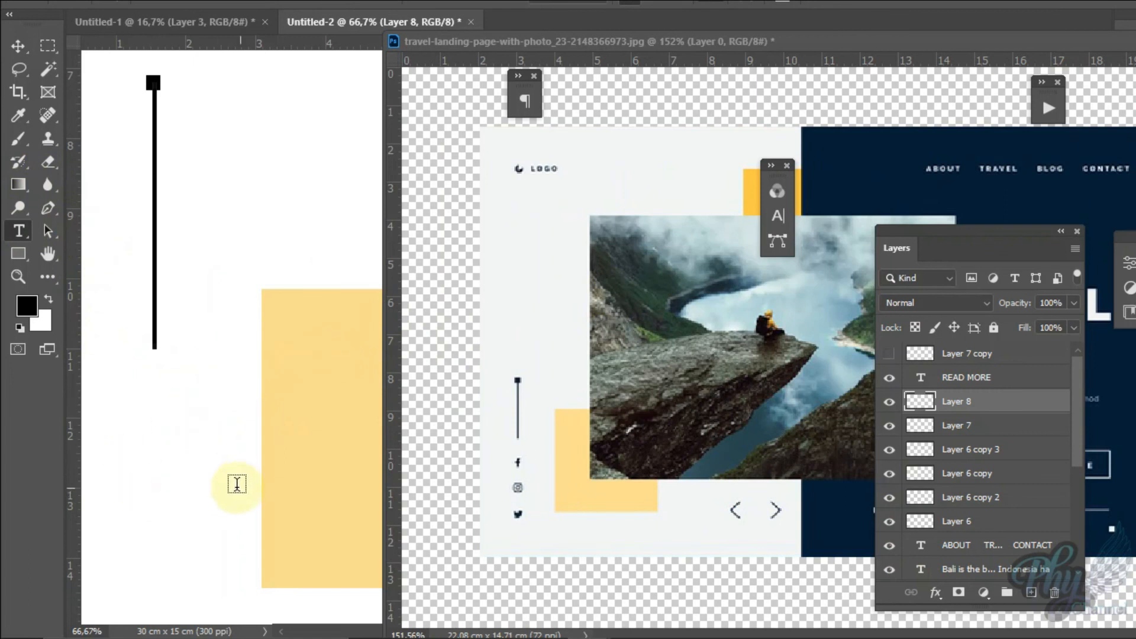
{"action": "left_click", "coordinate": [156, 493]}
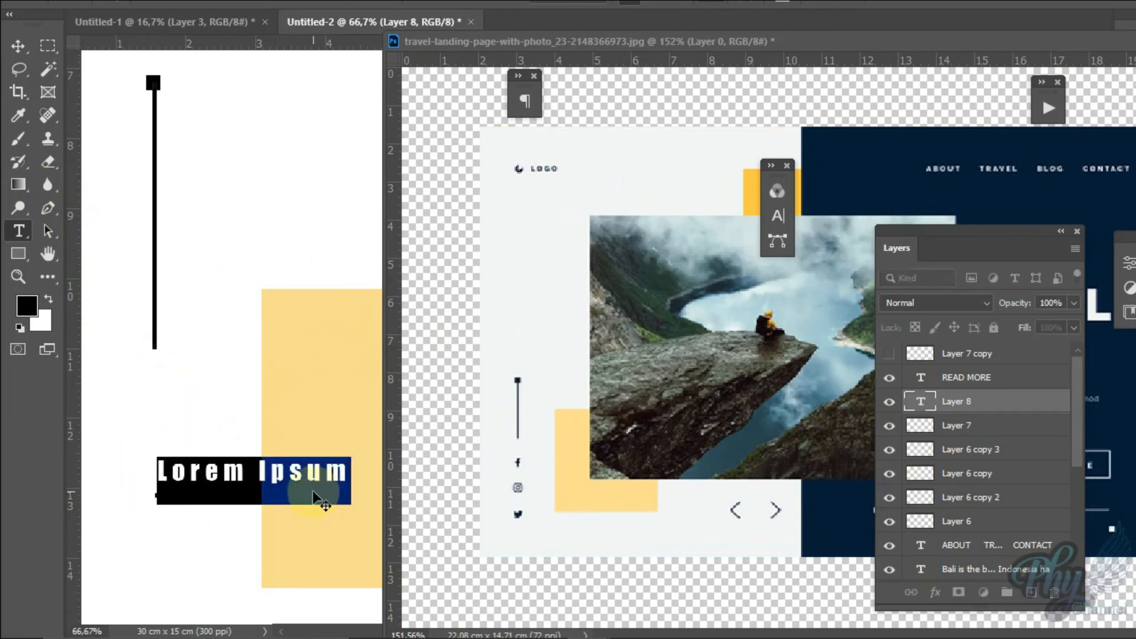
{"action": "type", "text": "<"}
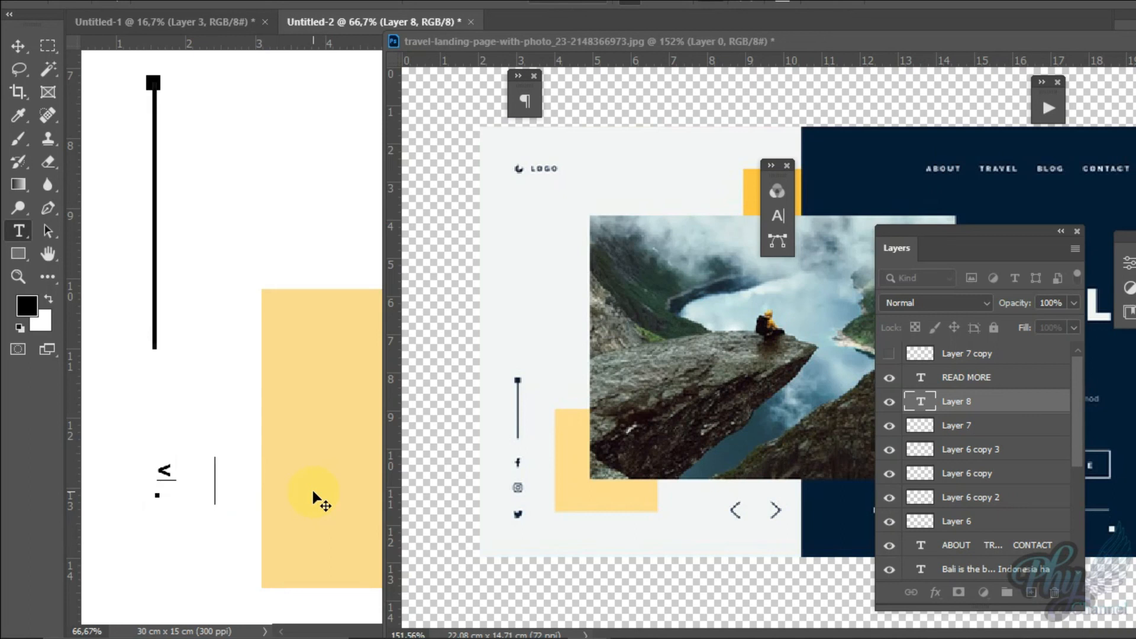
{"action": "type", "text": ">"}
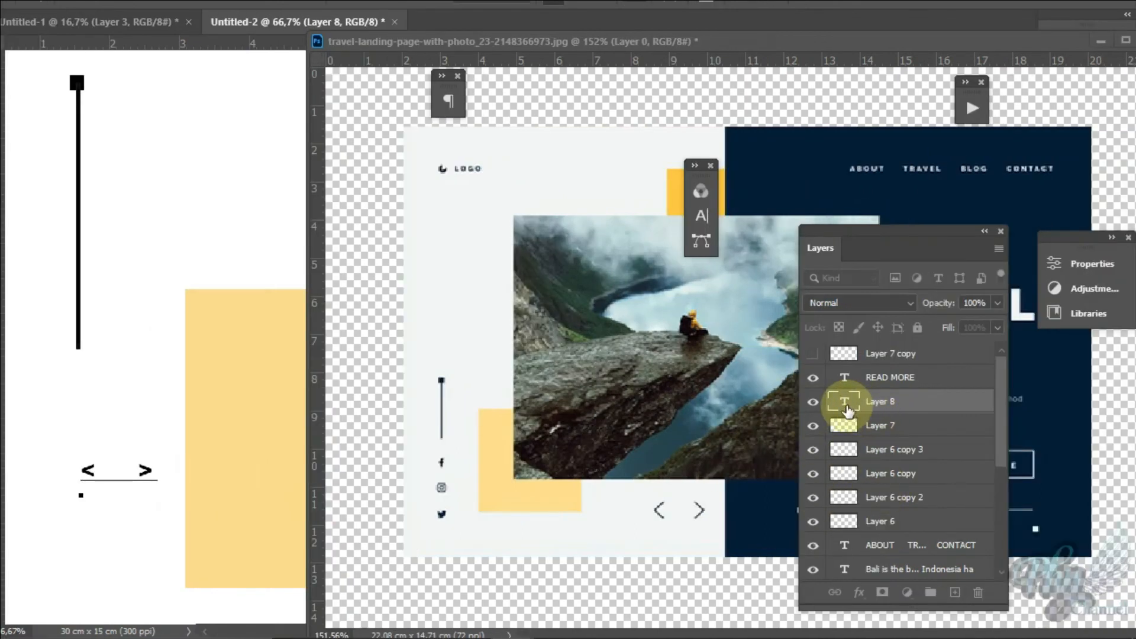
{"action": "left_click", "coordinate": [921, 401]}
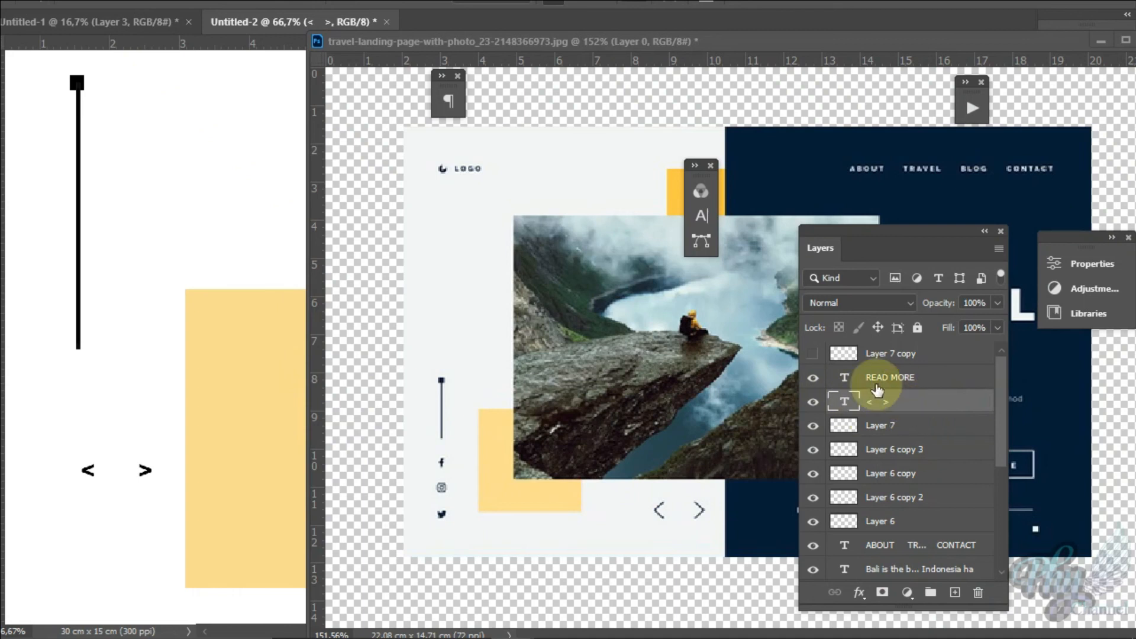
Step: Rasterize the "< >" text by merging it with a new empty layer created above Layer 7
{"action": "left_click", "coordinate": [927, 431]}
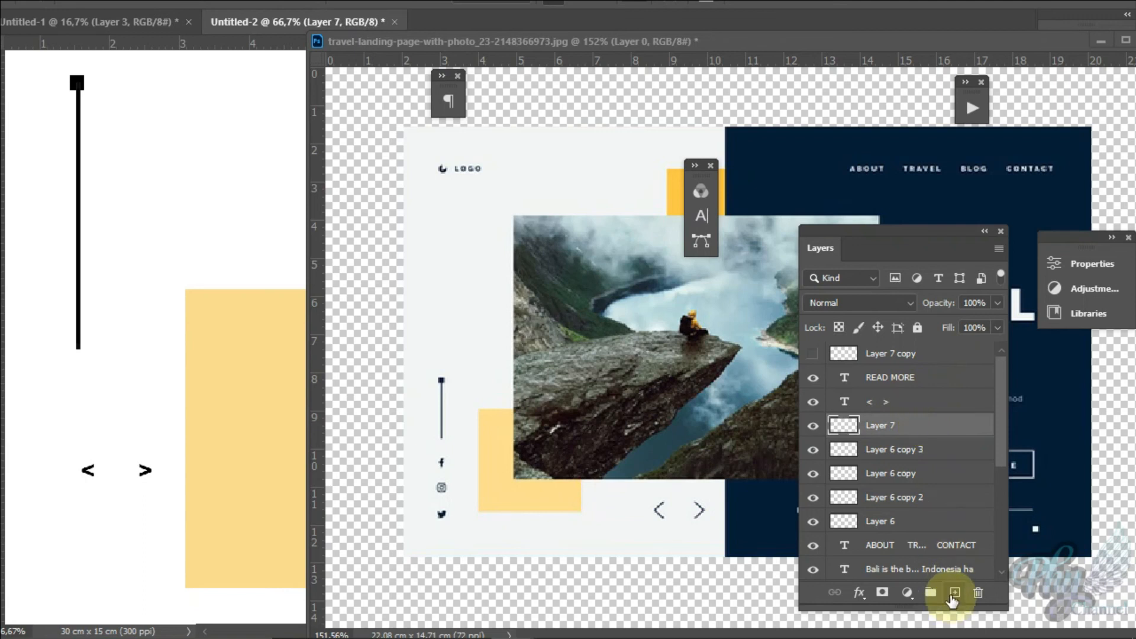
{"action": "left_click", "coordinate": [954, 593]}
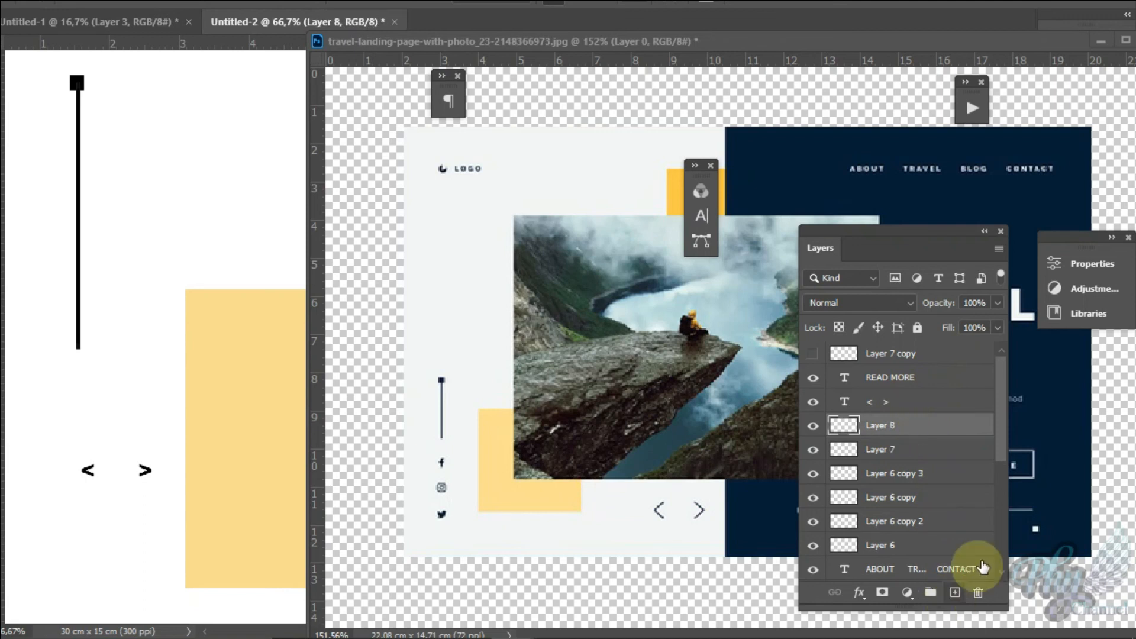
{"action": "left_click", "coordinate": [926, 406], "text": "ctrl"}
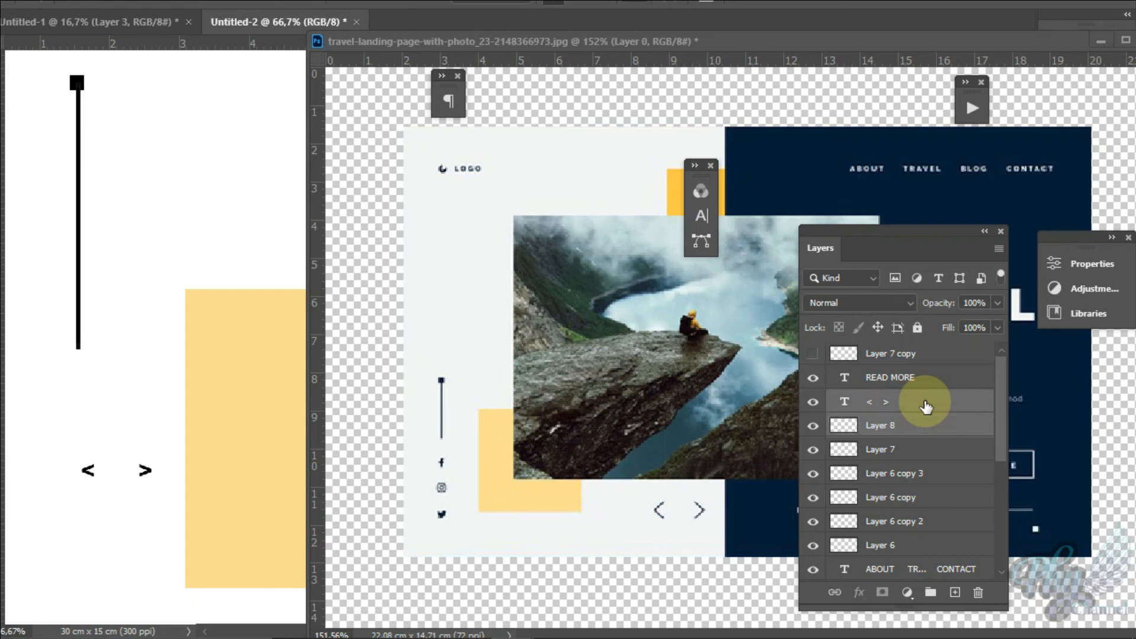
{"action": "key", "text": "ctrl+e"}
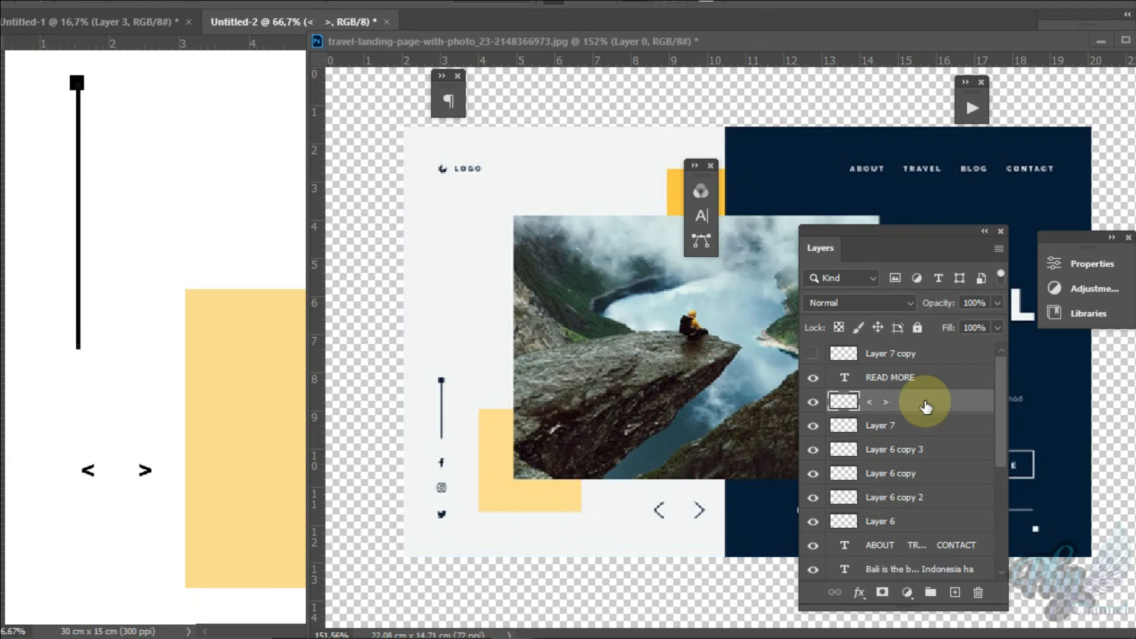
Step: Stretch the pair of arrows downward with Free Transform to make them about two and a half times as tall
{"action": "key", "text": "ctrl+t"}
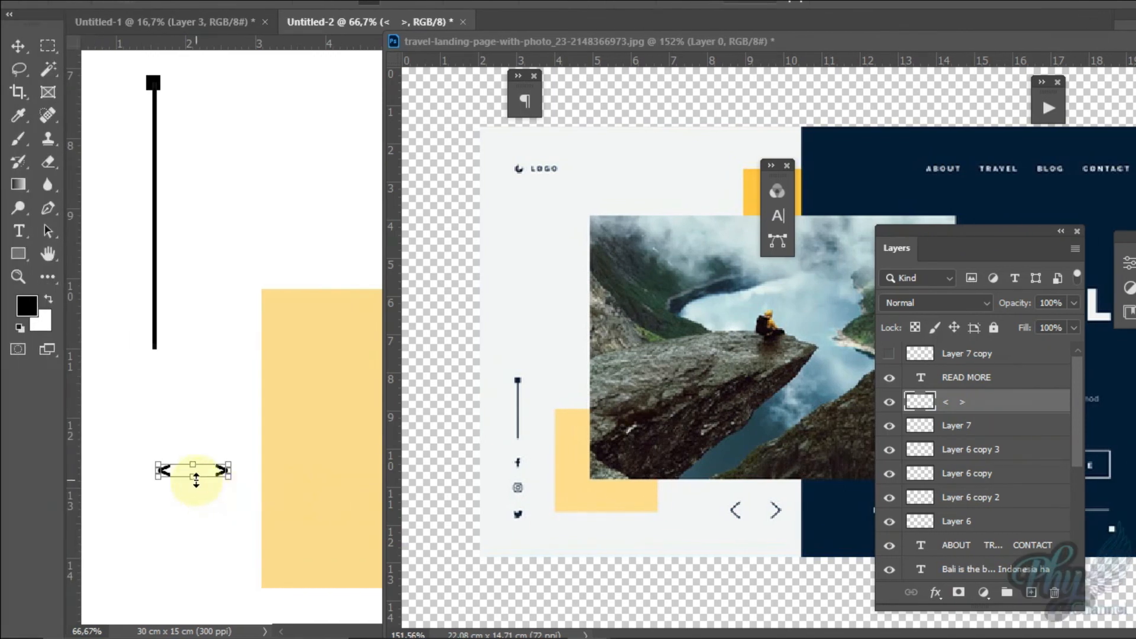
{"action": "left_click_drag", "start_coordinate": [195, 480], "coordinate": [196, 499]}
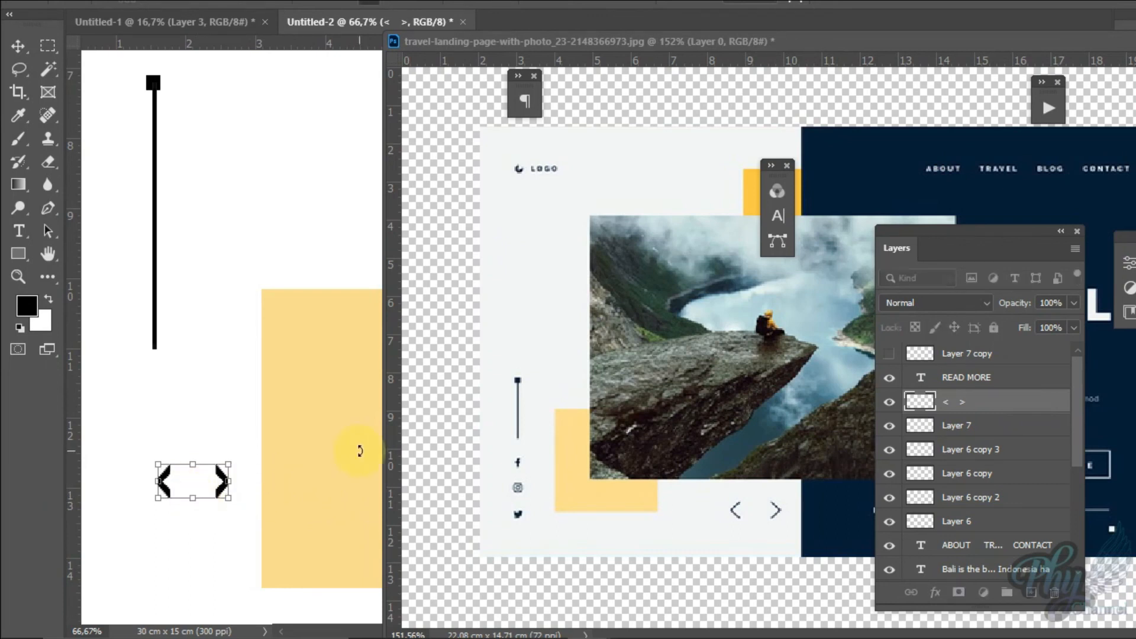
{"action": "key", "text": "Return"}
{"action": "key", "text": "t"}
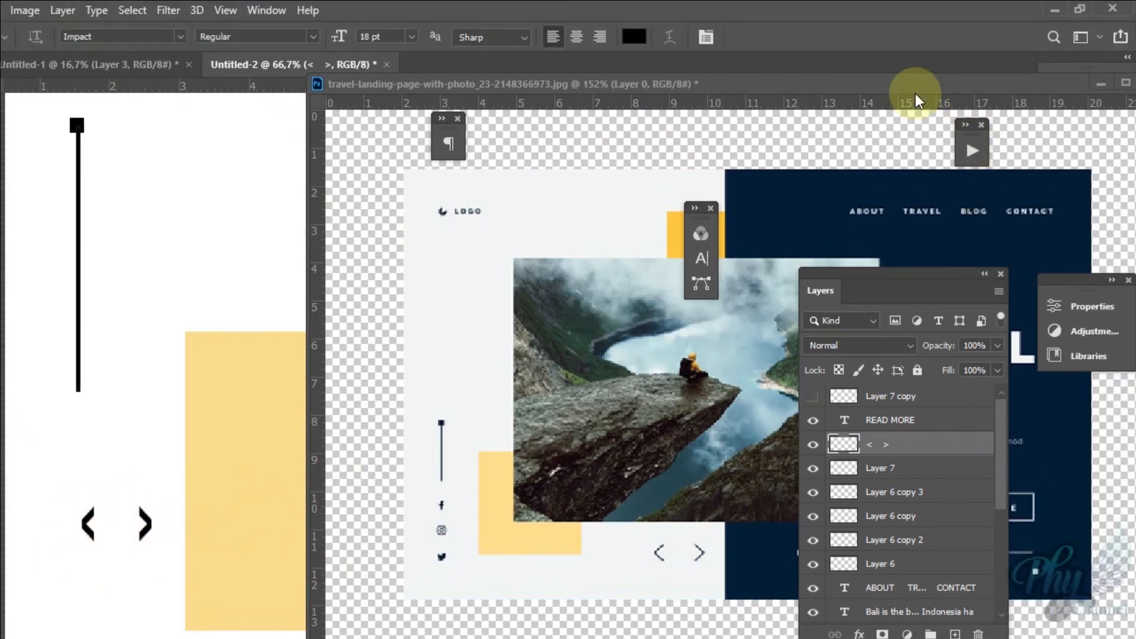
Step: Minimize the reference image and move the arrows beneath the sunset photo, just beside the navy half in the white area
{"action": "left_click_drag", "start_coordinate": [916, 93], "coordinate": [864, 109]}
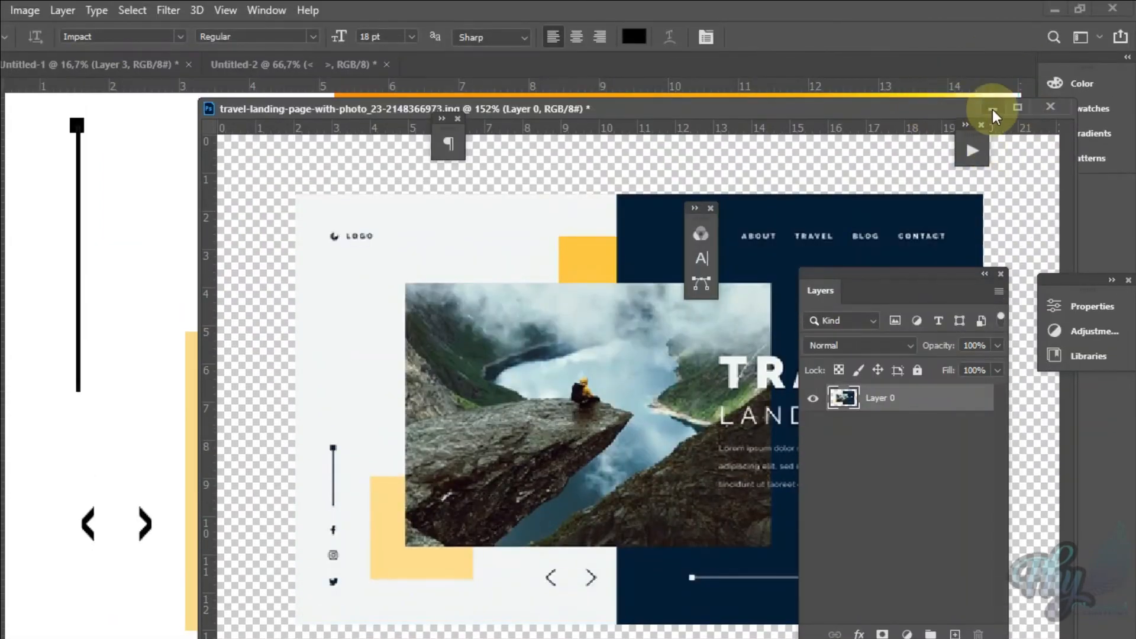
{"action": "left_click", "coordinate": [993, 65]}
{"action": "left_click", "coordinate": [330, 456]}
{"action": "key", "text": "z"}
{"action": "right_click", "coordinate": [418, 393]}
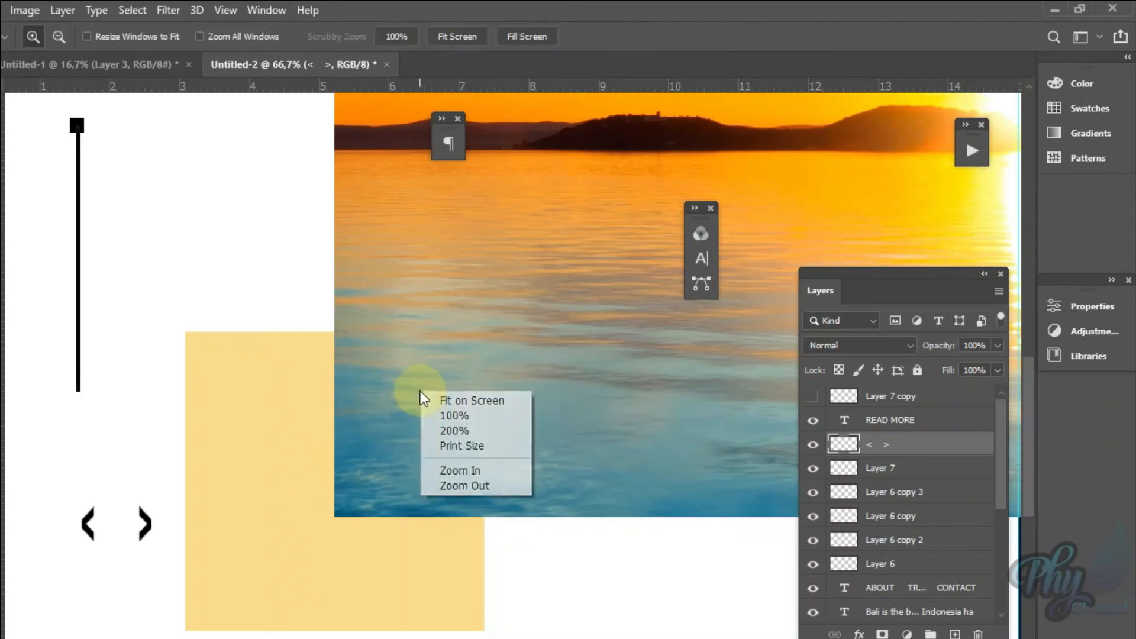
{"action": "left_click", "coordinate": [475, 403]}
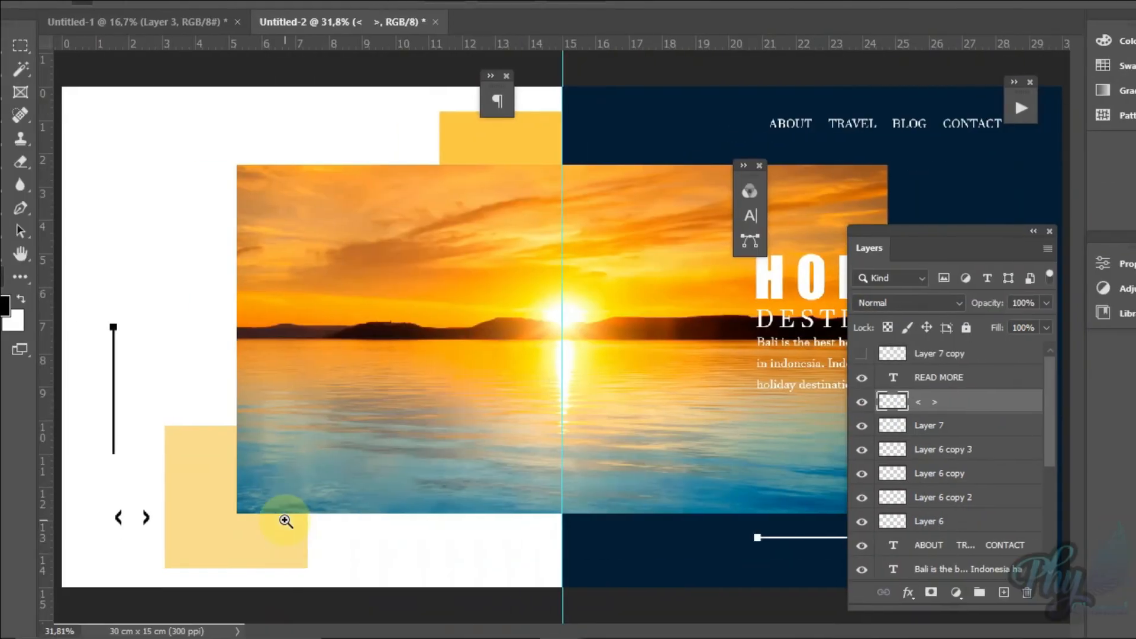
{"action": "key", "text": "v"}
{"action": "left_click_drag", "start_coordinate": [124, 520], "coordinate": [552, 549]}
Step: View the whole landing page at print size
{"action": "right_click", "coordinate": [712, 371]}
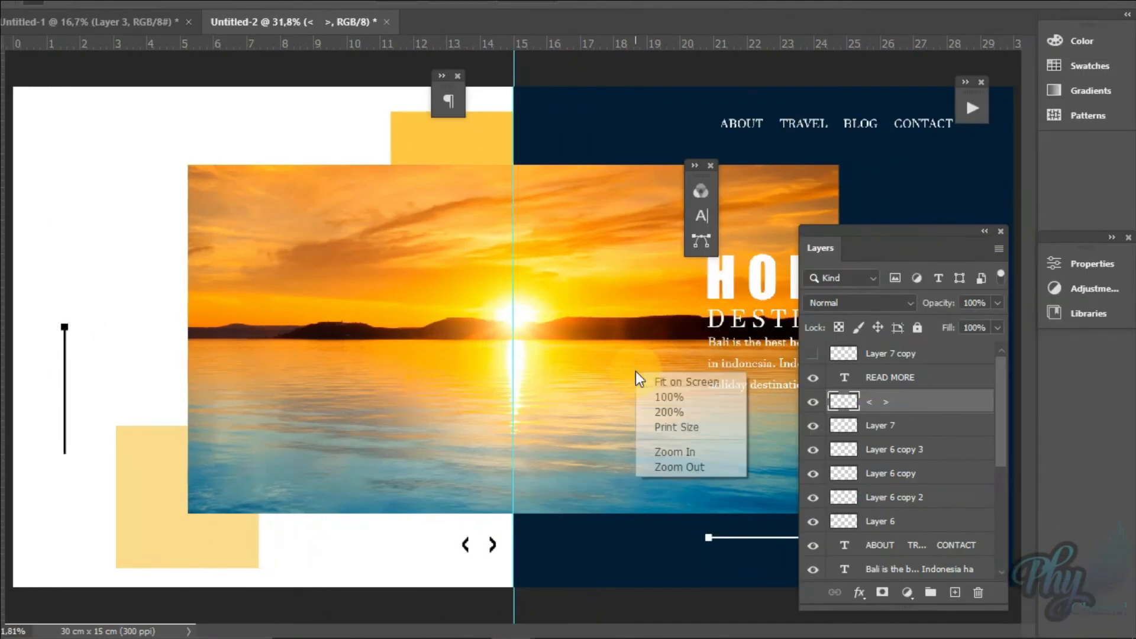
{"action": "left_click", "coordinate": [662, 388]}
{"action": "right_click", "coordinate": [634, 381]}
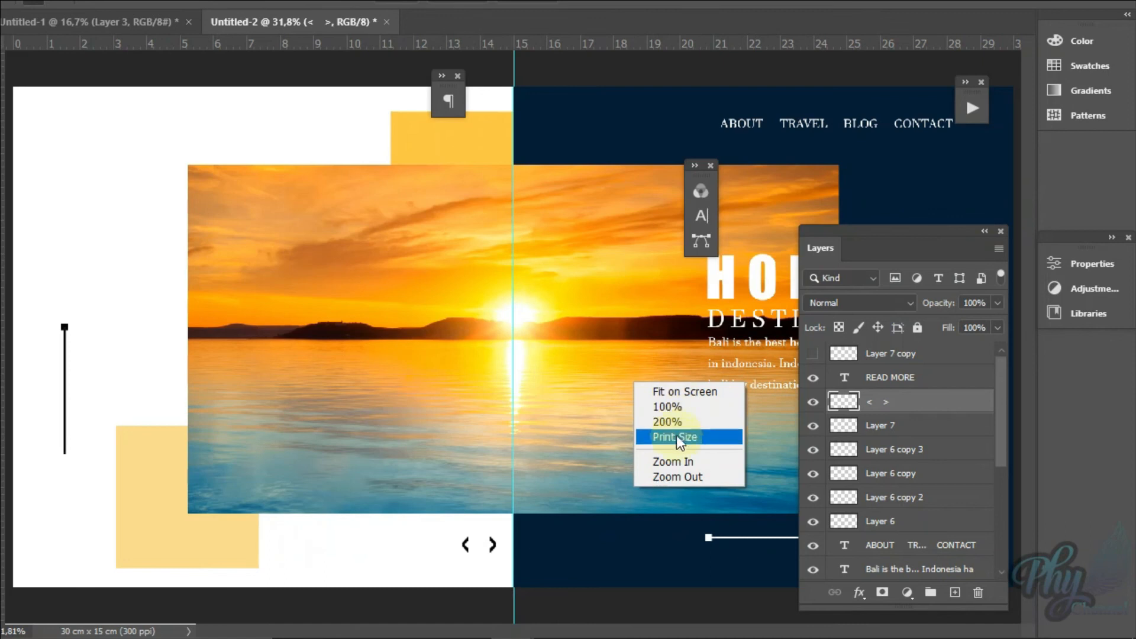
{"action": "left_click", "coordinate": [676, 437]}
{"action": "right_click", "coordinate": [634, 395]}
{"action": "left_click", "coordinate": [960, 219]}
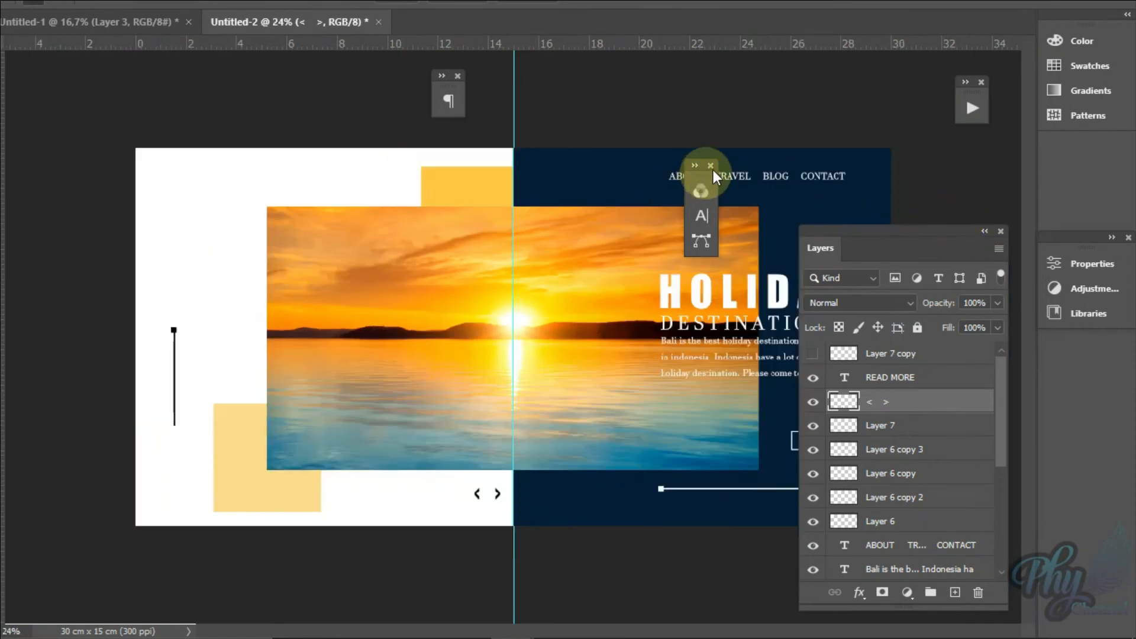
Step: Move the floating Character and Layers panels clear of the HOLIDAY heading, keeping the layer list expanded
{"action": "left_click_drag", "start_coordinate": [712, 169], "coordinate": [822, 66]}
{"action": "double_click", "coordinate": [894, 230]}
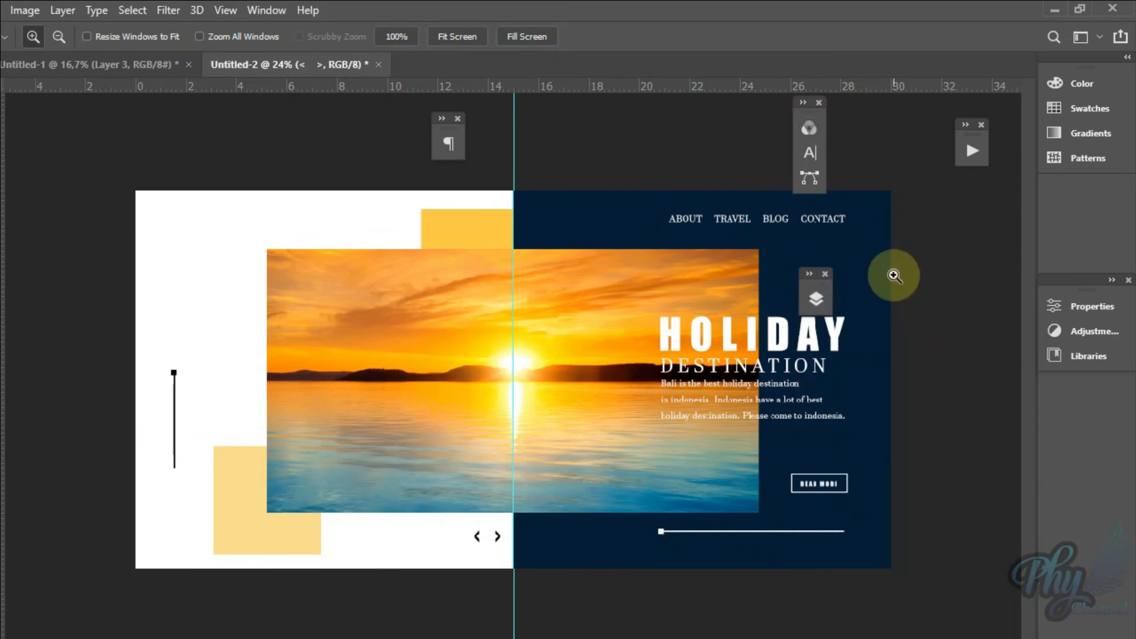
{"action": "left_click_drag", "start_coordinate": [817, 284], "coordinate": [951, 234]}
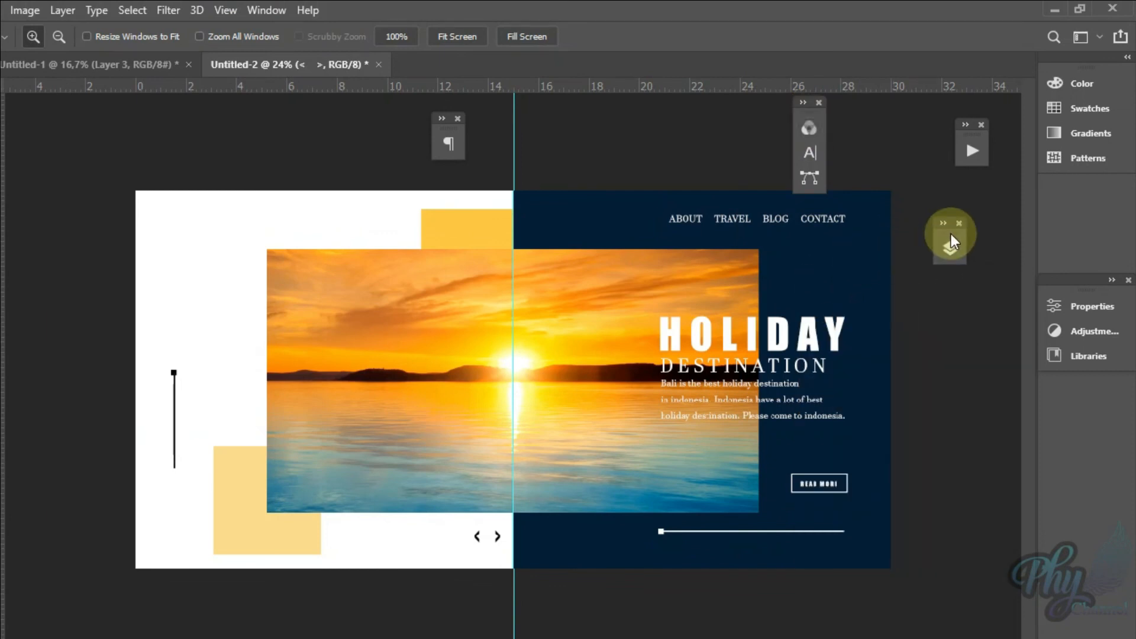
{"action": "left_click", "coordinate": [951, 249]}
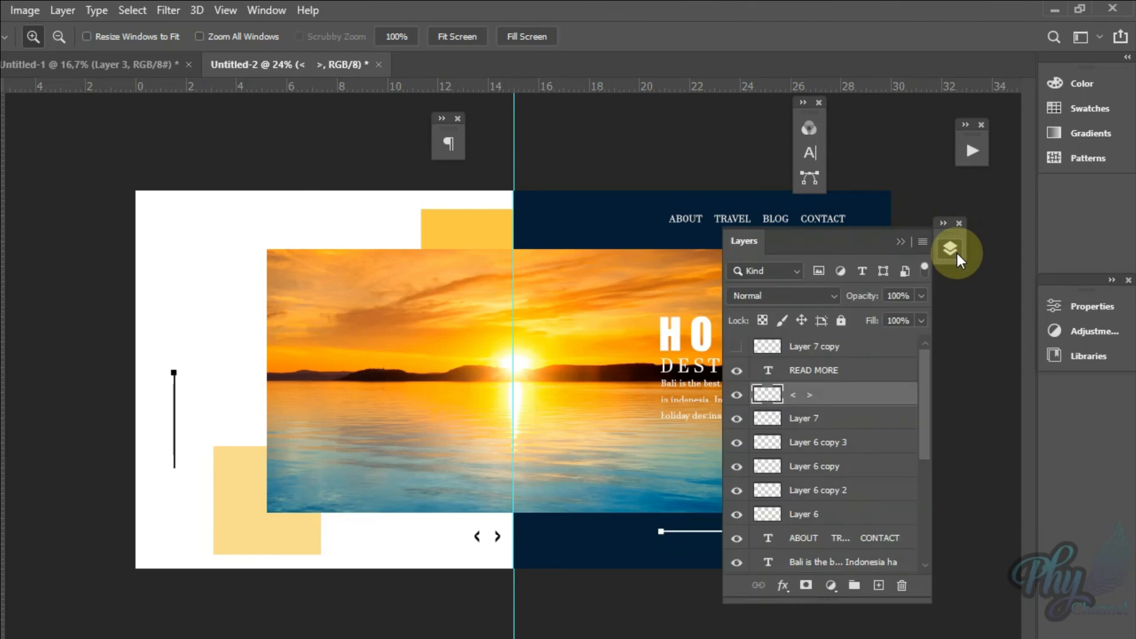
{"action": "left_click_drag", "start_coordinate": [829, 239], "coordinate": [882, 261]}
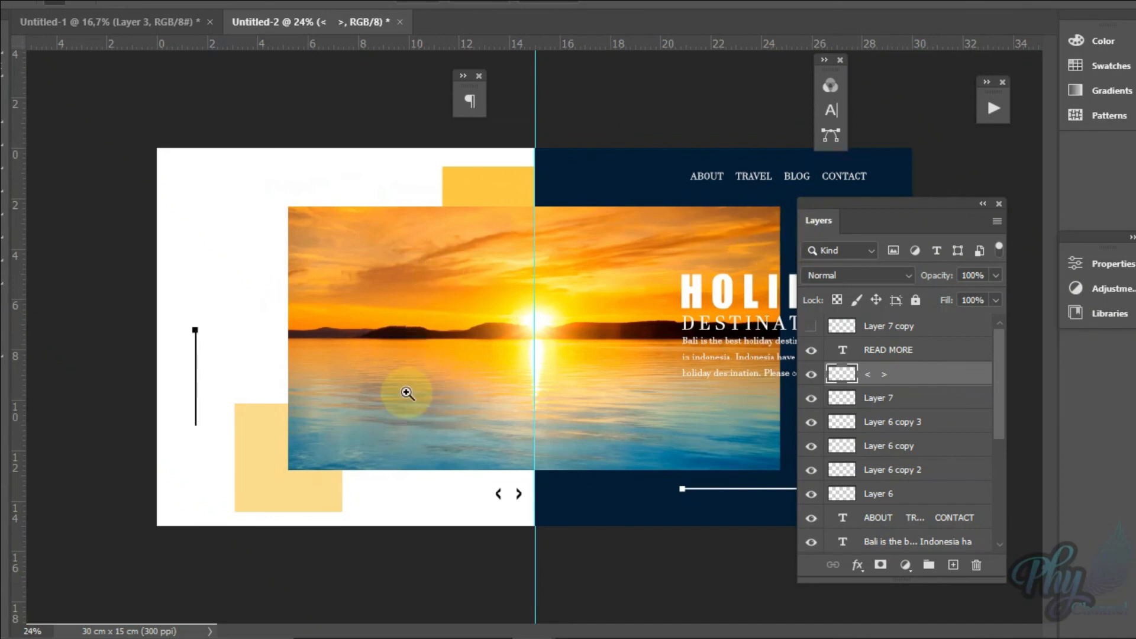
Step: Uncover the navy half to examine the composition, and place the expanded Layers panel over the page's outer navy edge
{"action": "left_click_drag", "start_coordinate": [847, 209], "coordinate": [338, 225]}
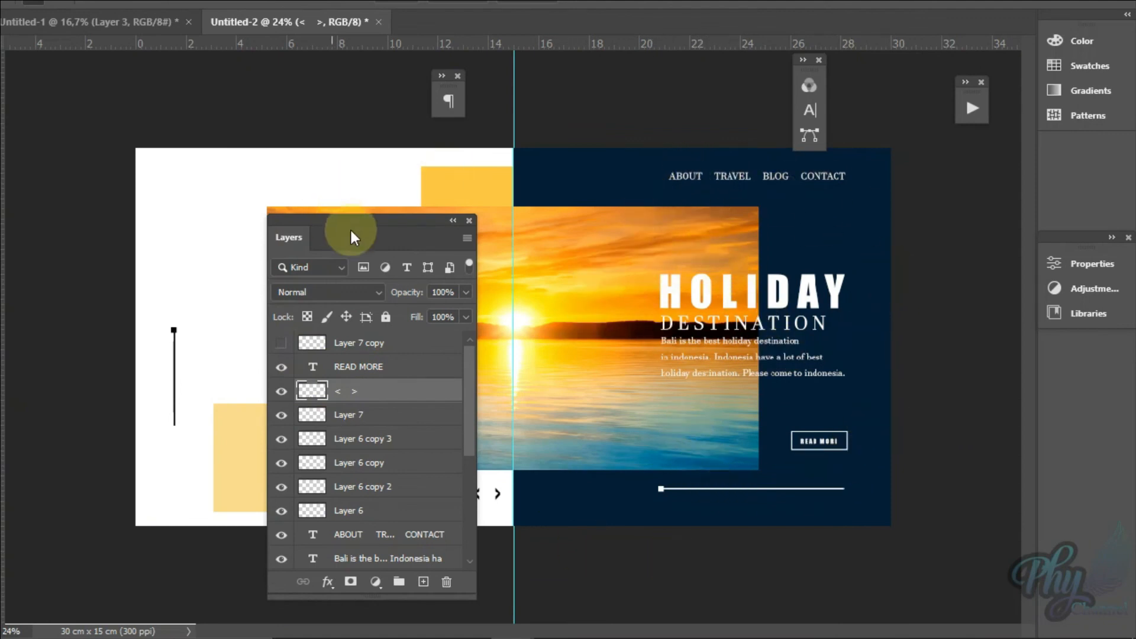
{"action": "left_click_drag", "start_coordinate": [351, 227], "coordinate": [825, 210]}
{"action": "double_click", "coordinate": [879, 200]}
{"action": "left_click", "coordinate": [812, 223]}
{"action": "left_click_drag", "start_coordinate": [725, 218], "coordinate": [936, 216]}
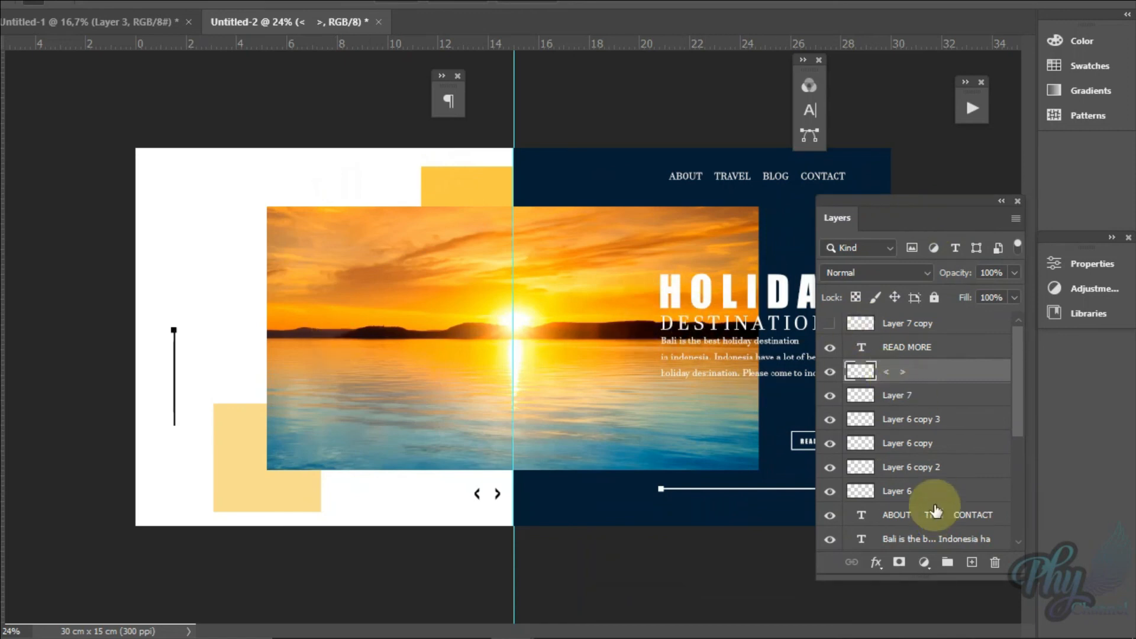
{"action": "mouse_move", "coordinate": [1017, 399]}
{"action": "left_mouse_down"}
{"action": "mouse_move", "coordinate": [1017, 521]}
{"action": "mouse_move", "coordinate": [1012, 379]}
{"action": "left_mouse_up"}
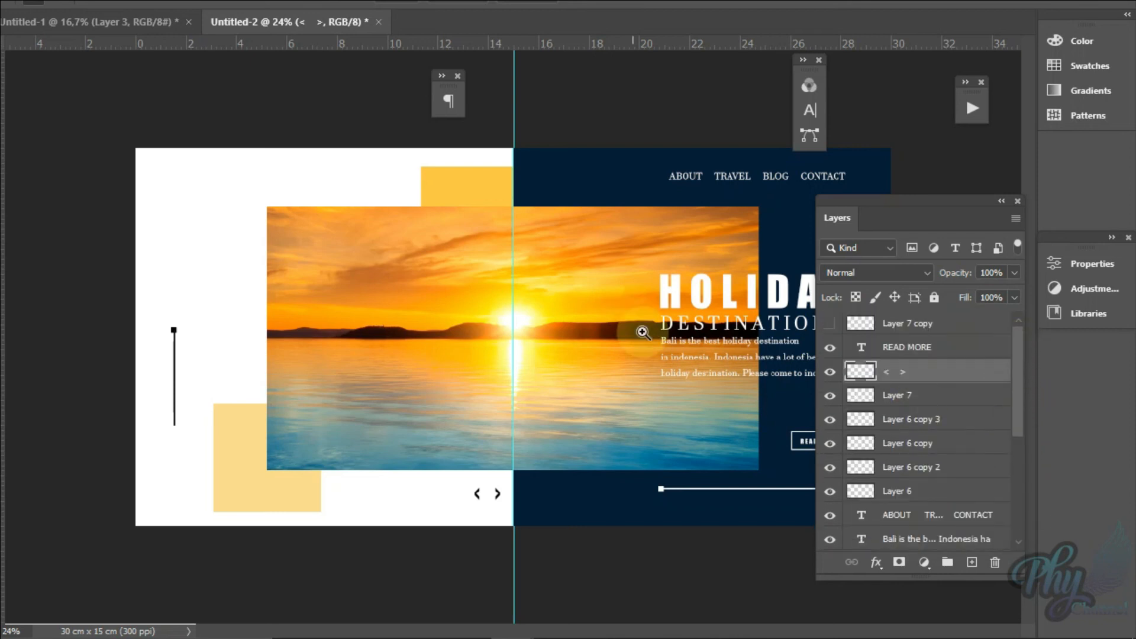